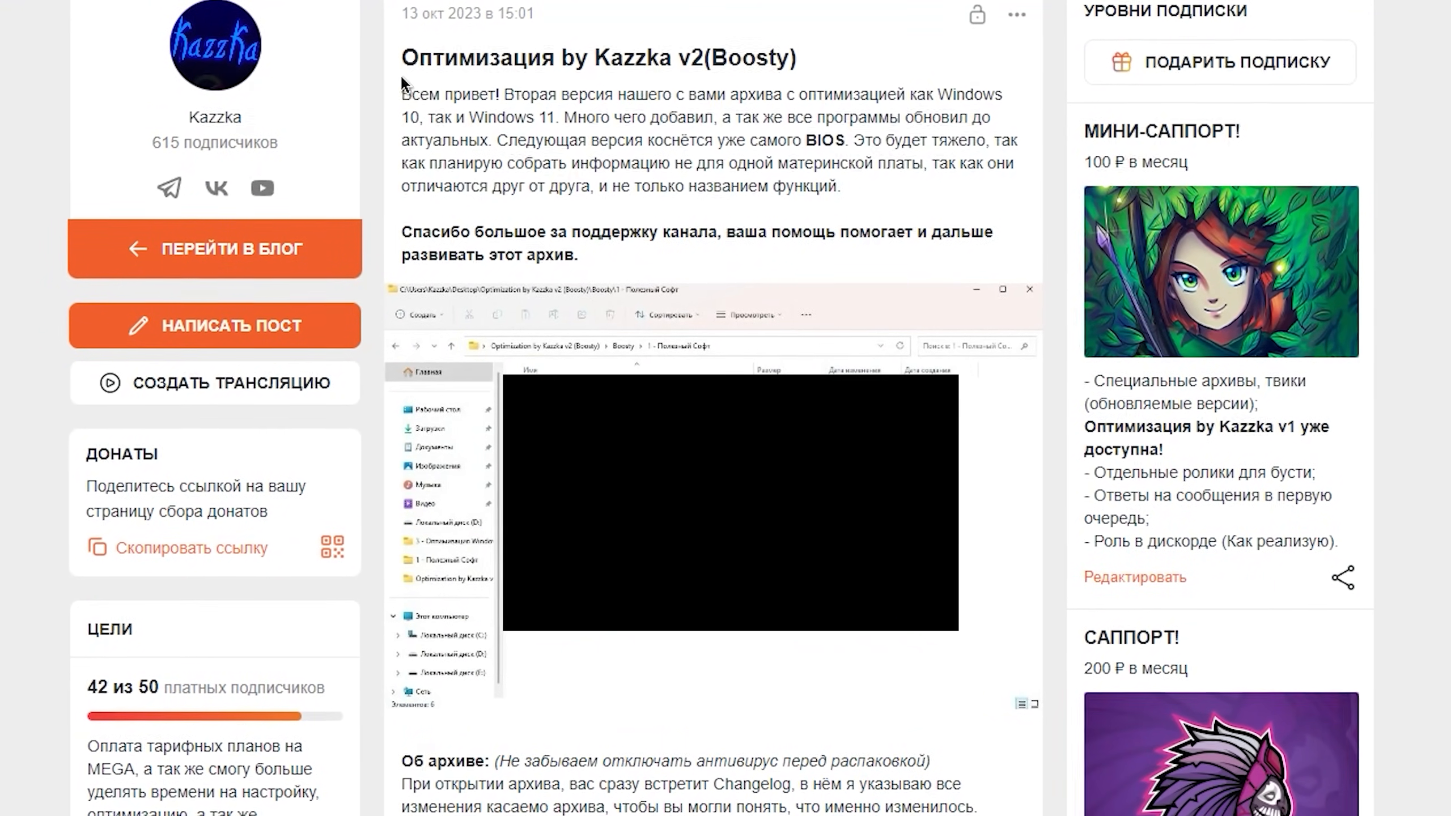
- Look through the Boosty posts about the optimization archive, its video guide, the CS:GO settings and the archives on MEGA
drag(400, 55, 933, 265)
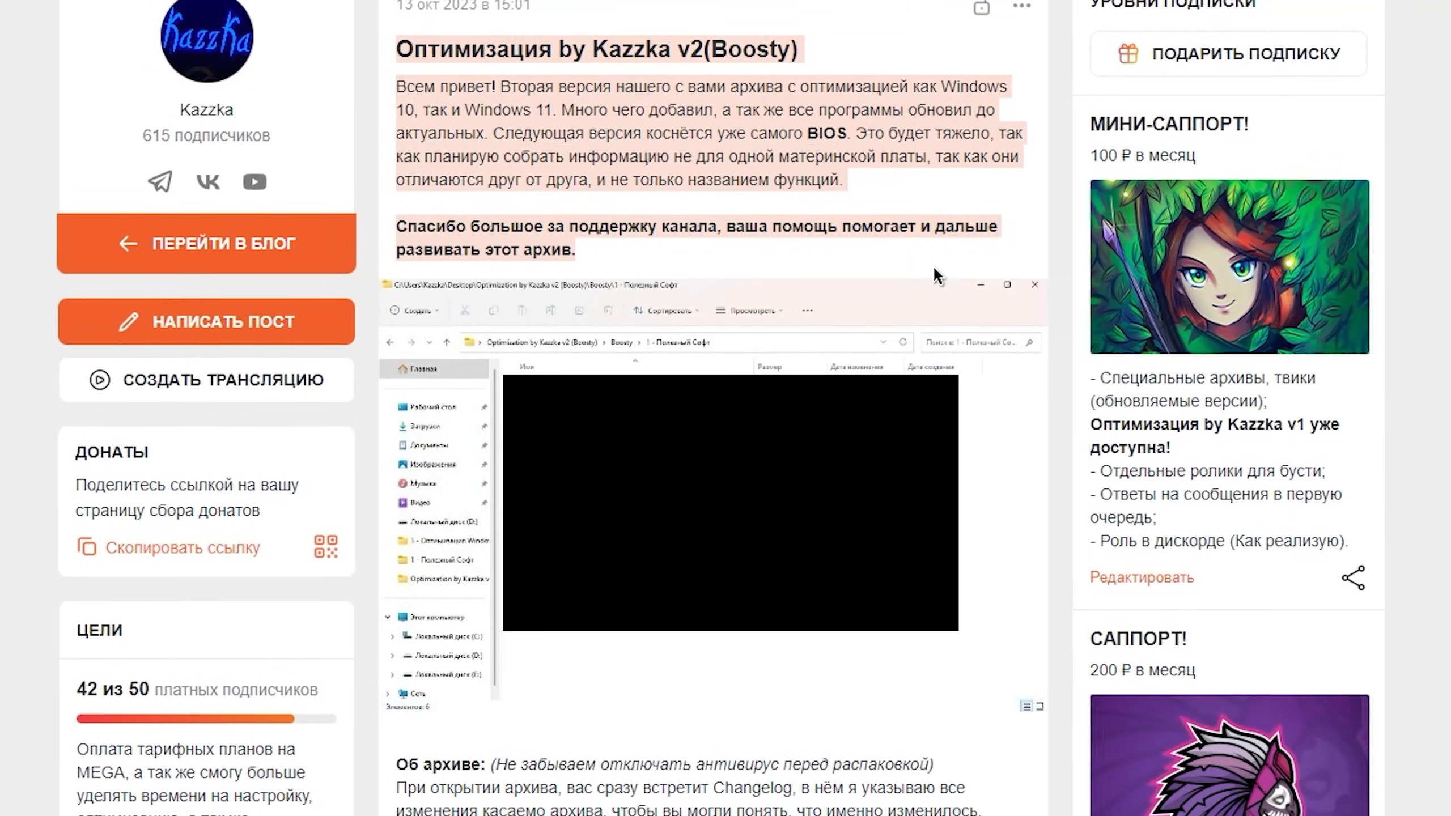
drag(932, 265, 943, 270)
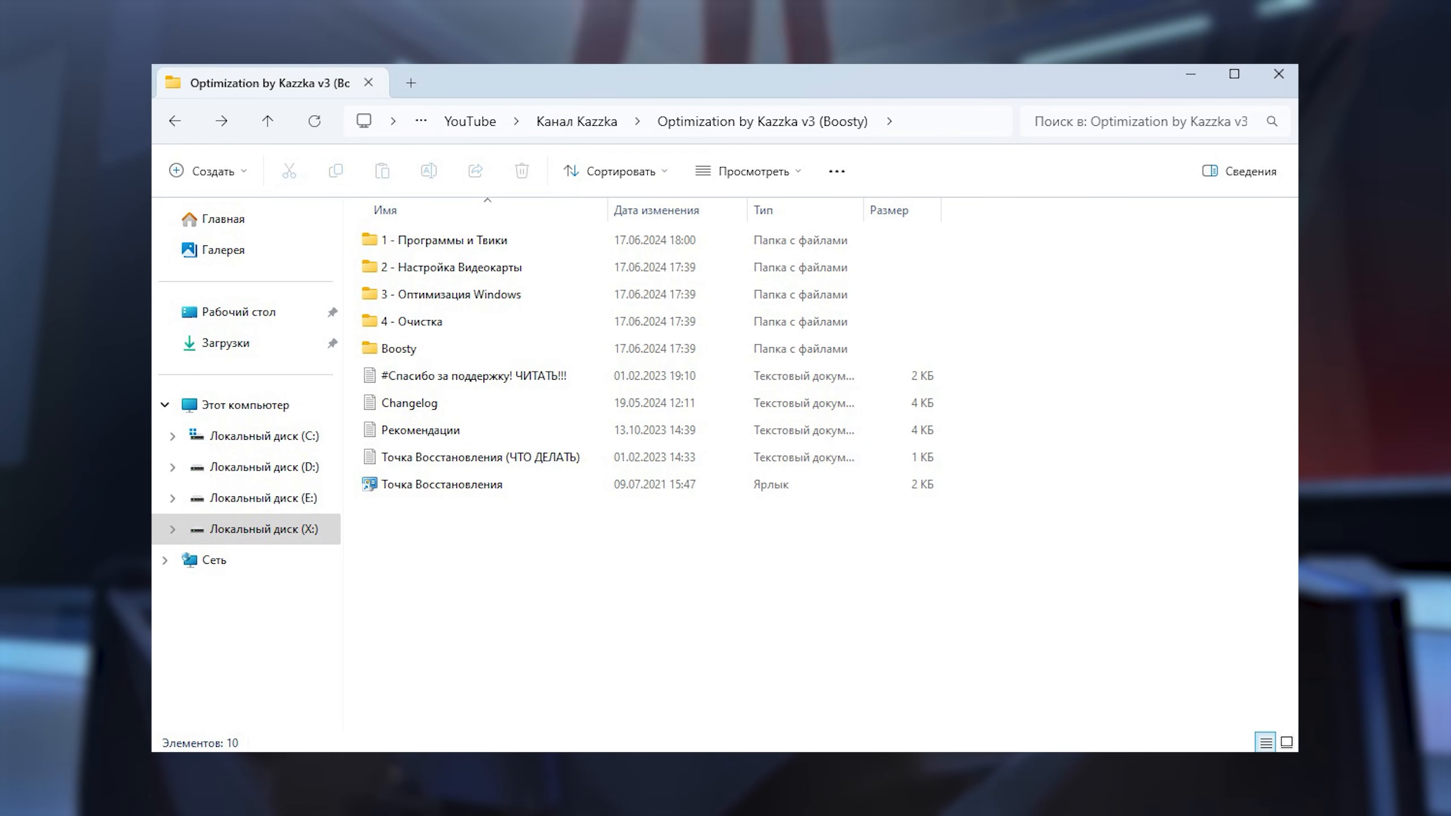
key(Return)
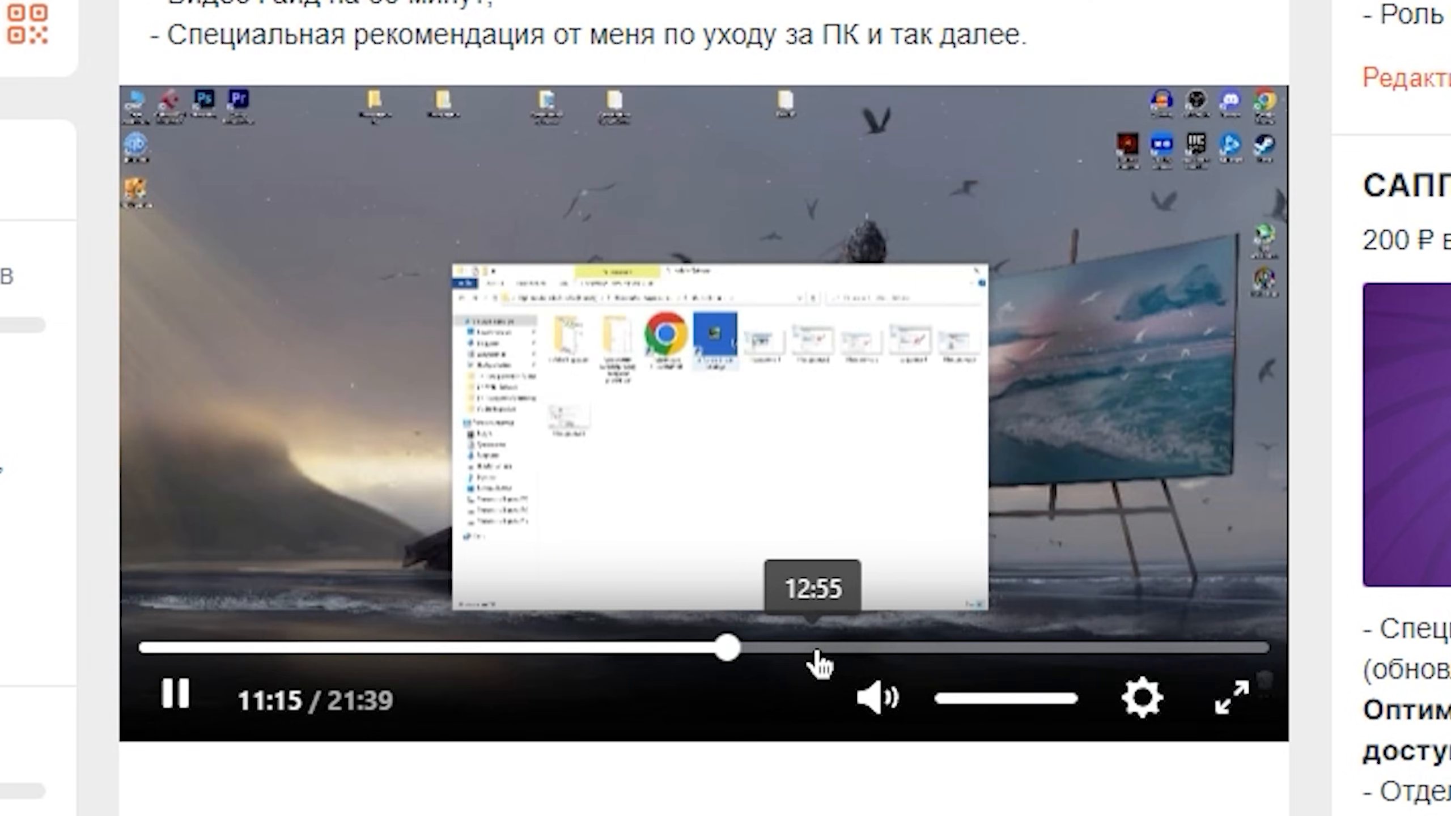
click(888, 649)
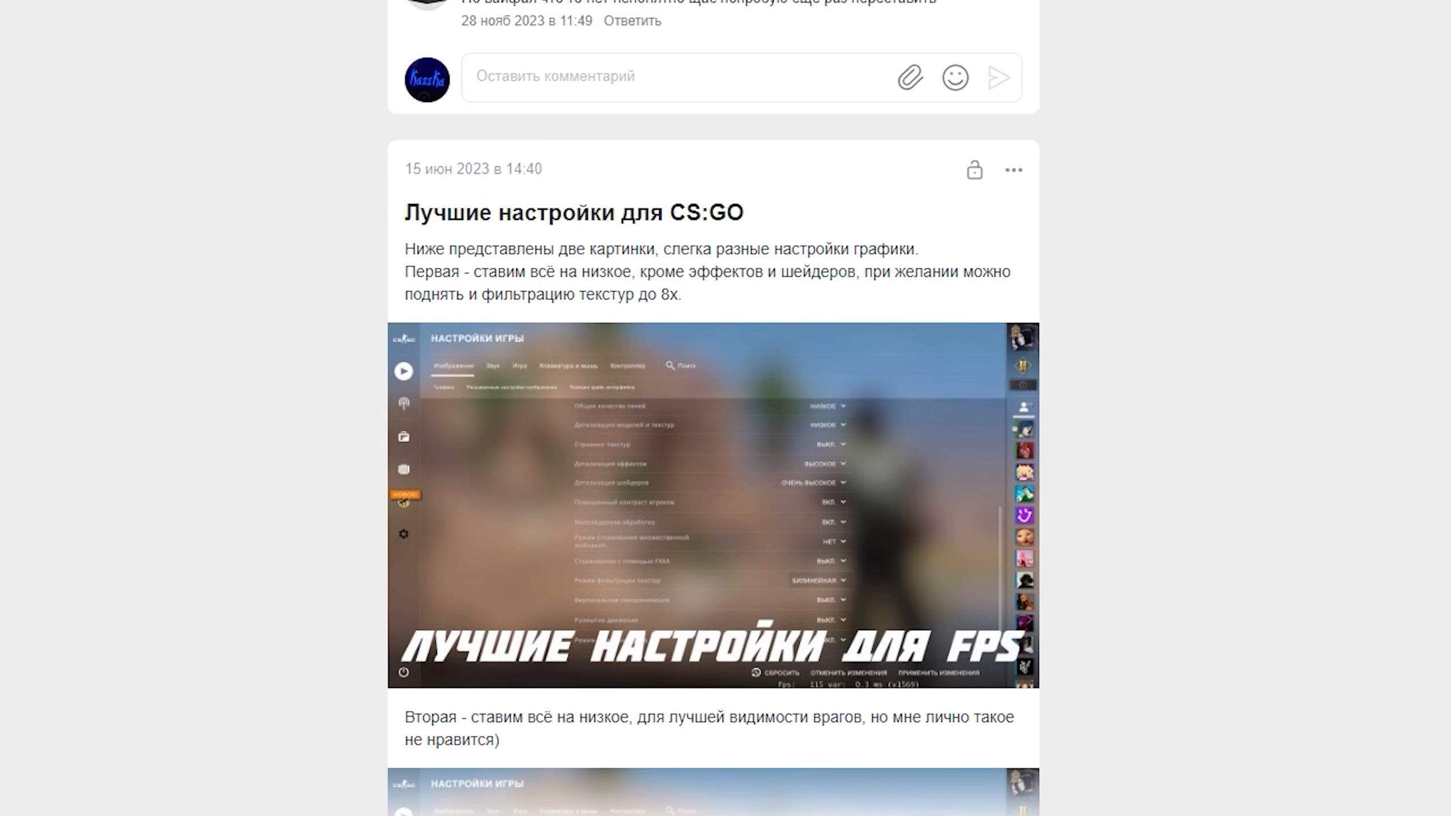
scroll(714, 408, down, 4)
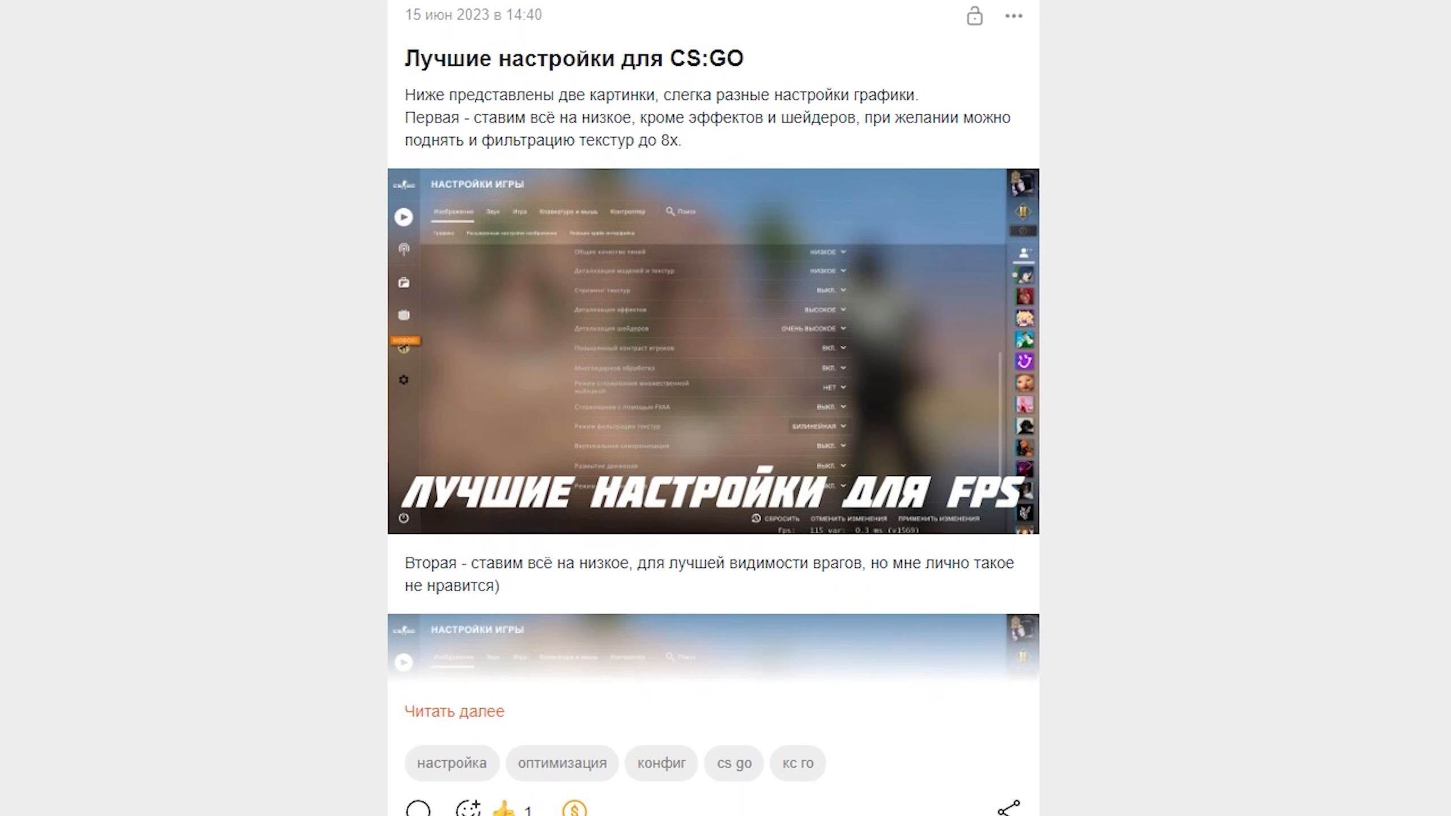
scroll(714, 408, down, 10)
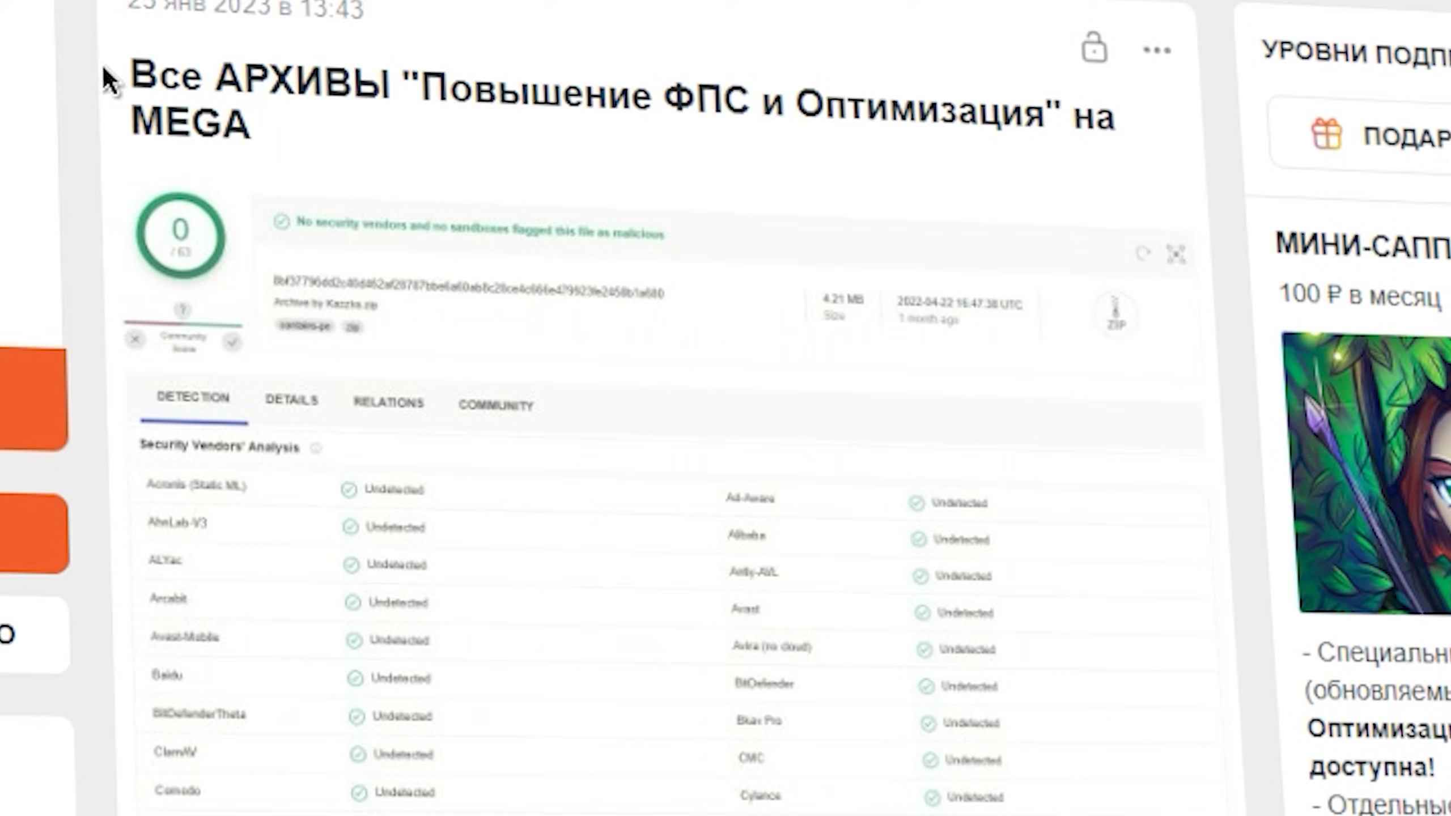
drag(132, 57, 557, 143)
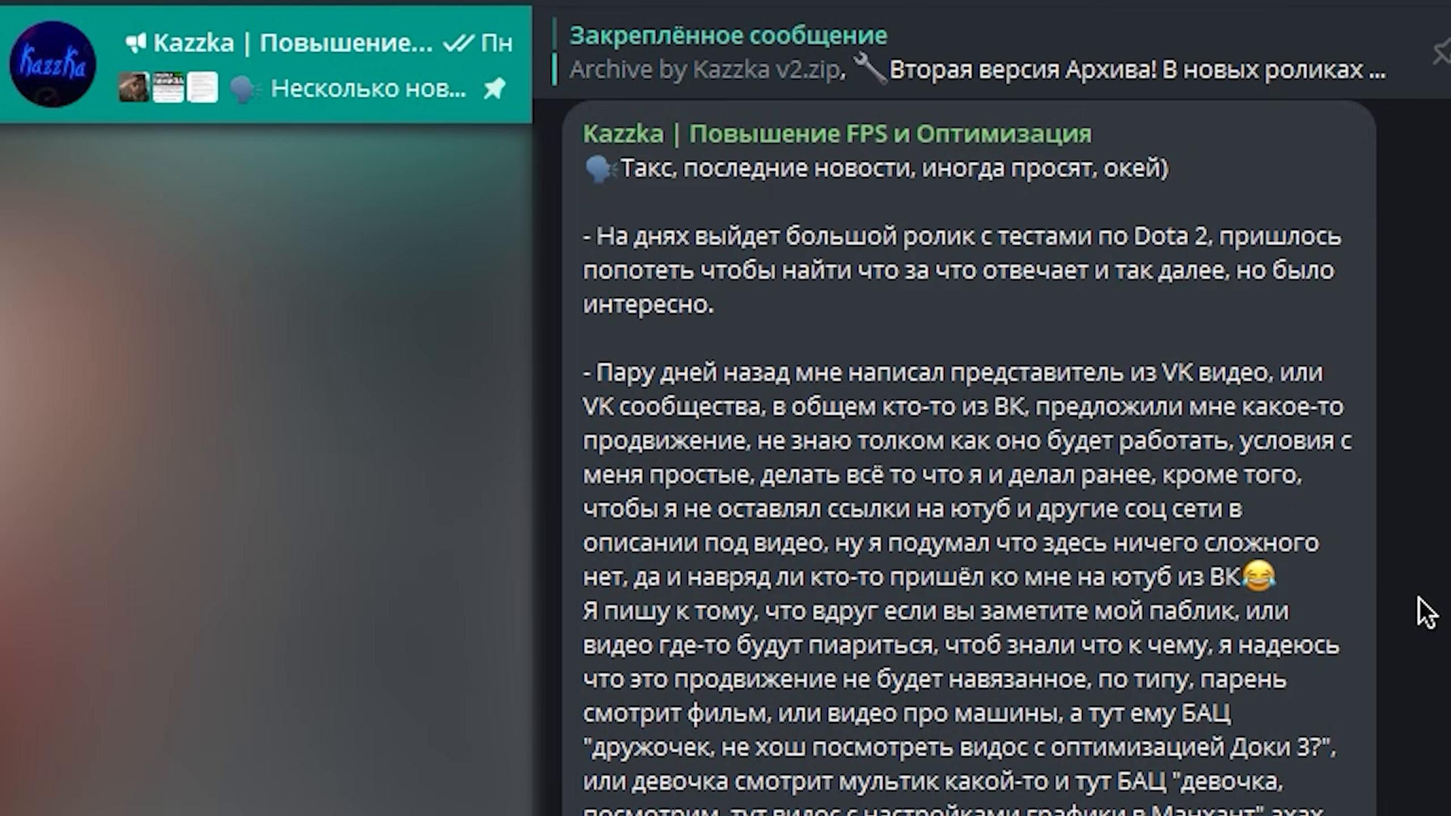
- Read the latest posts in the Kazzka Telegram channel and the братва and новости channels of the Discord server
scroll(1425, 612, down, 15)
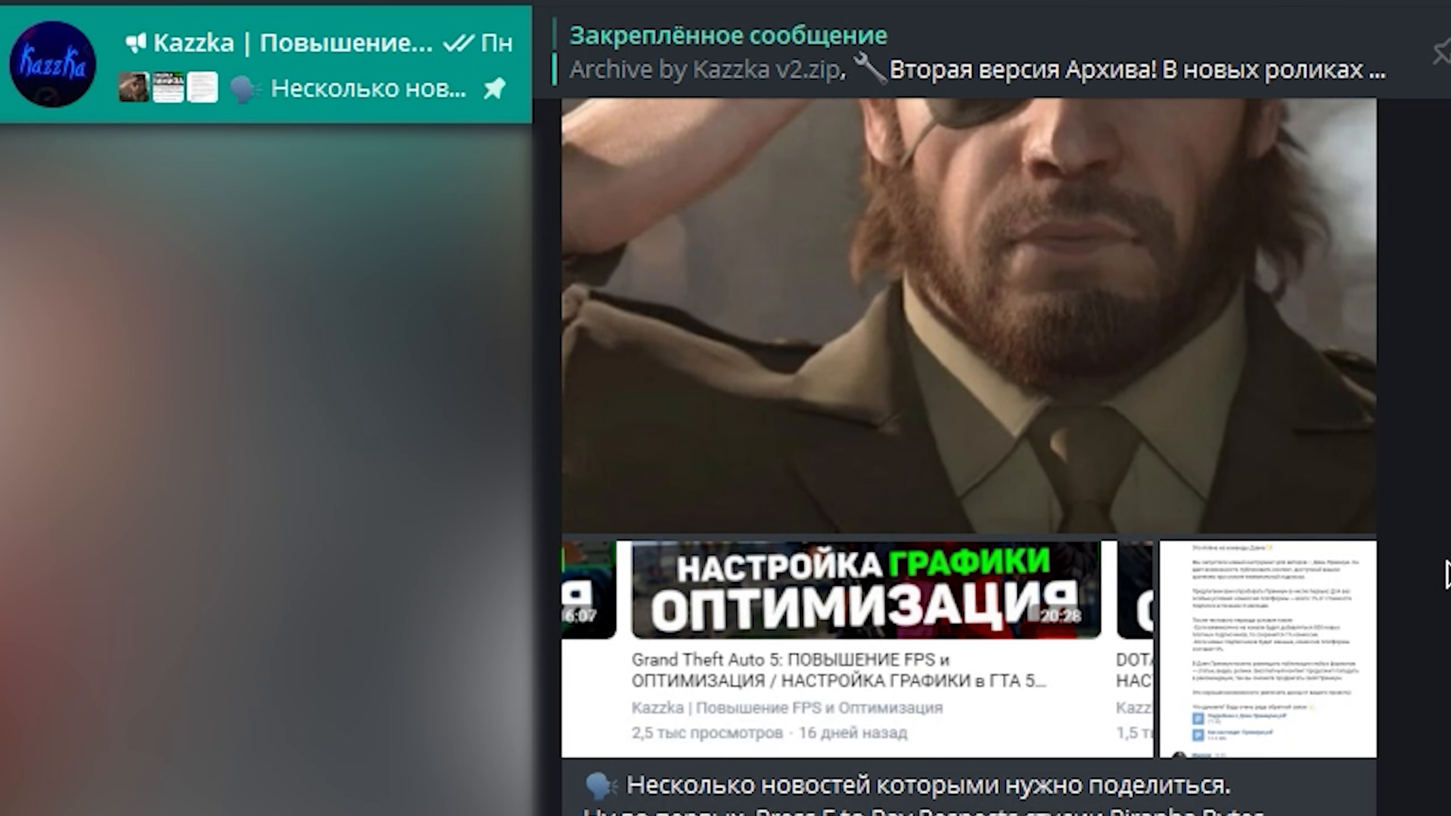
scroll(1448, 571, down, 5)
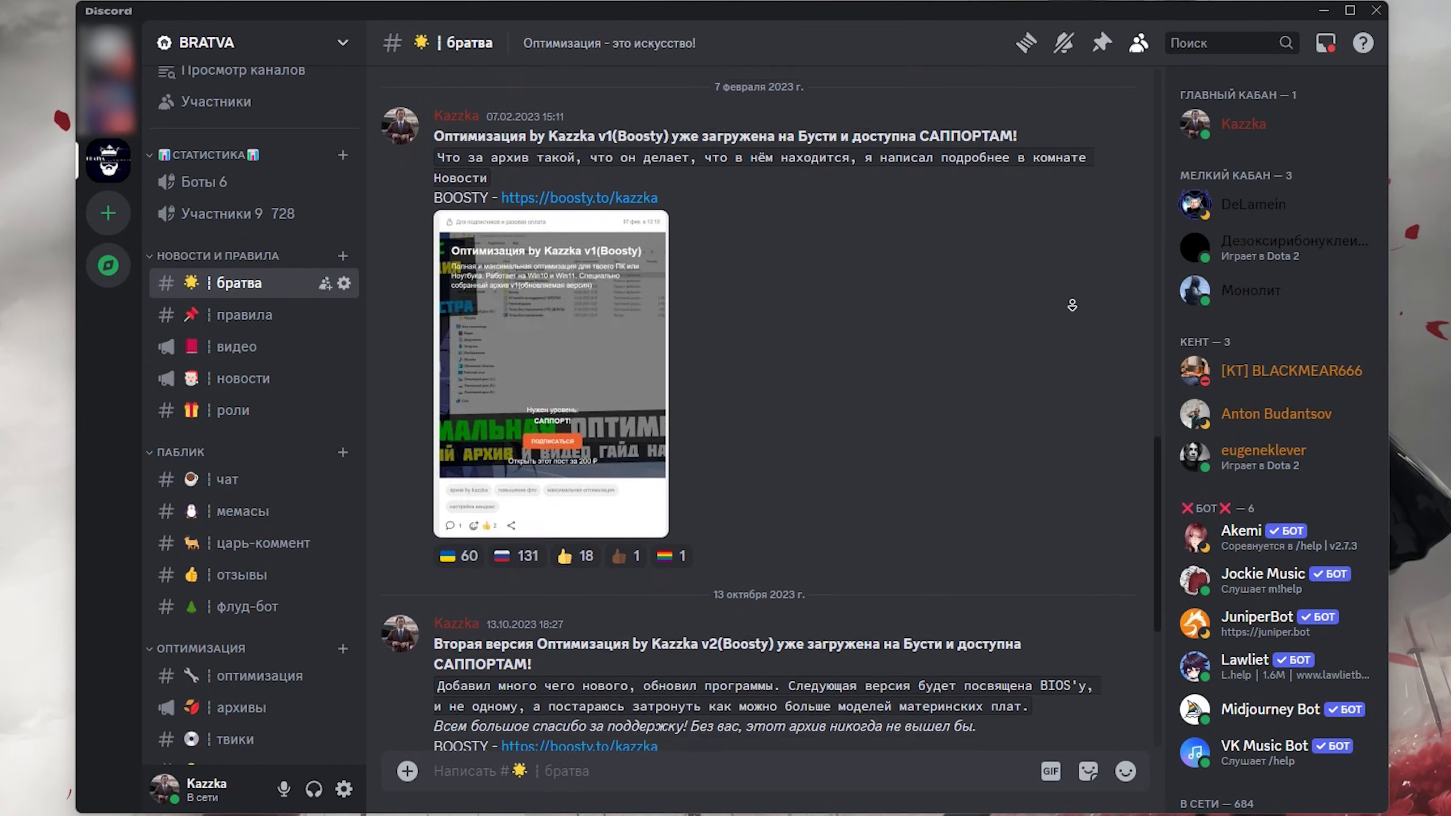
scroll(1072, 305, down, 5)
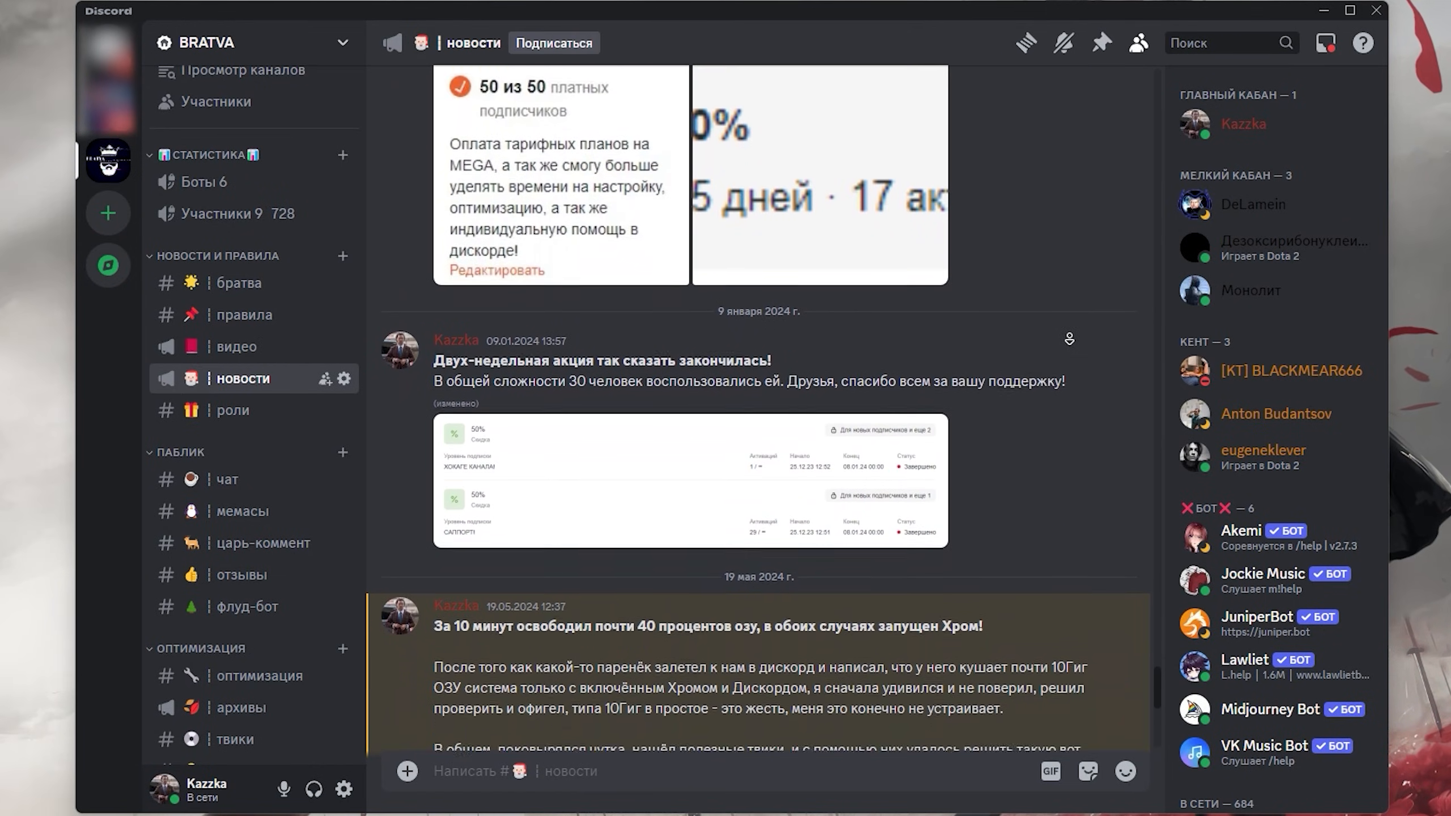
scroll(1070, 339, down, 6)
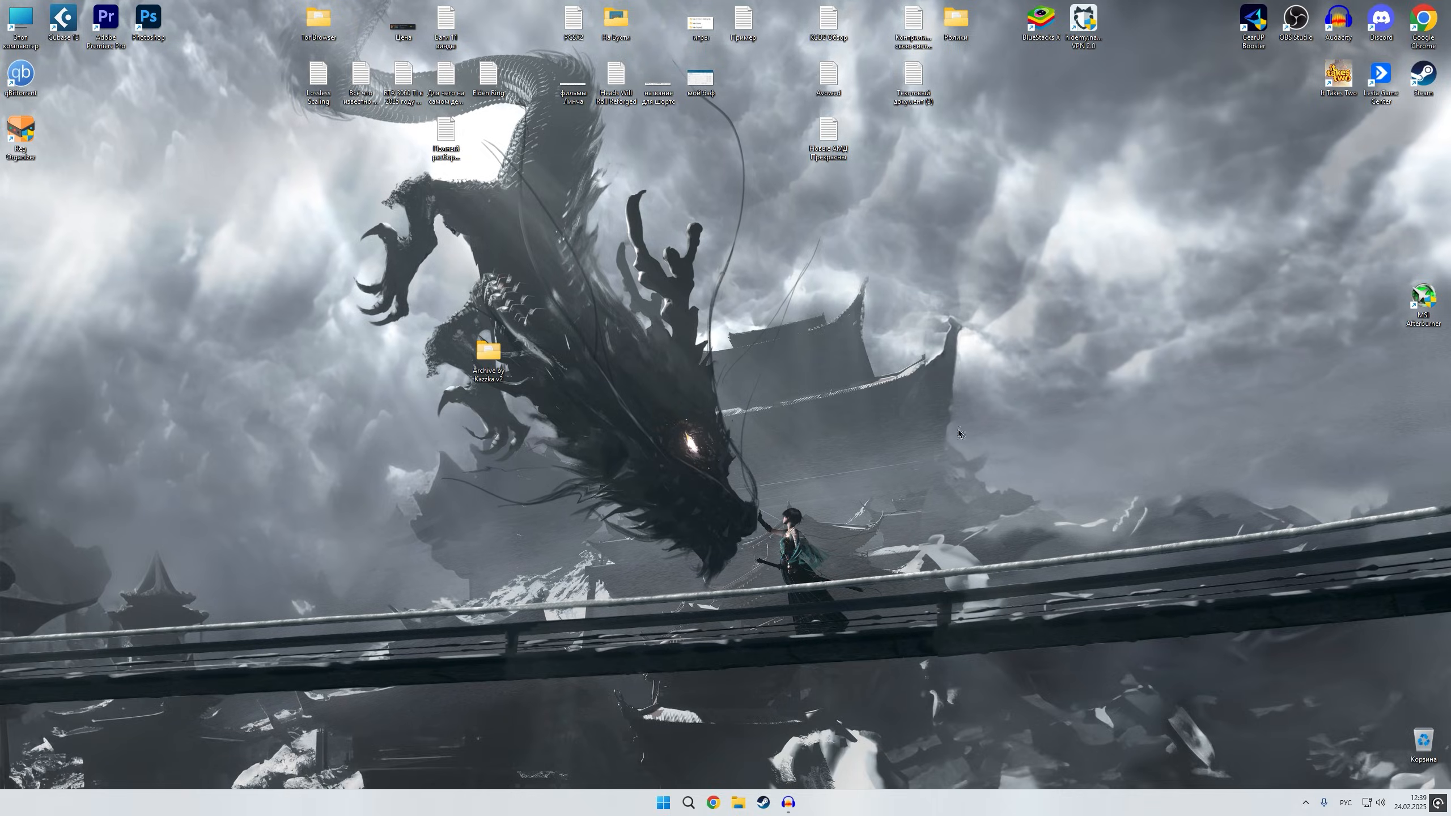
- Open the Windows Control Panel and go to its Электропитание settings
click(688, 803)
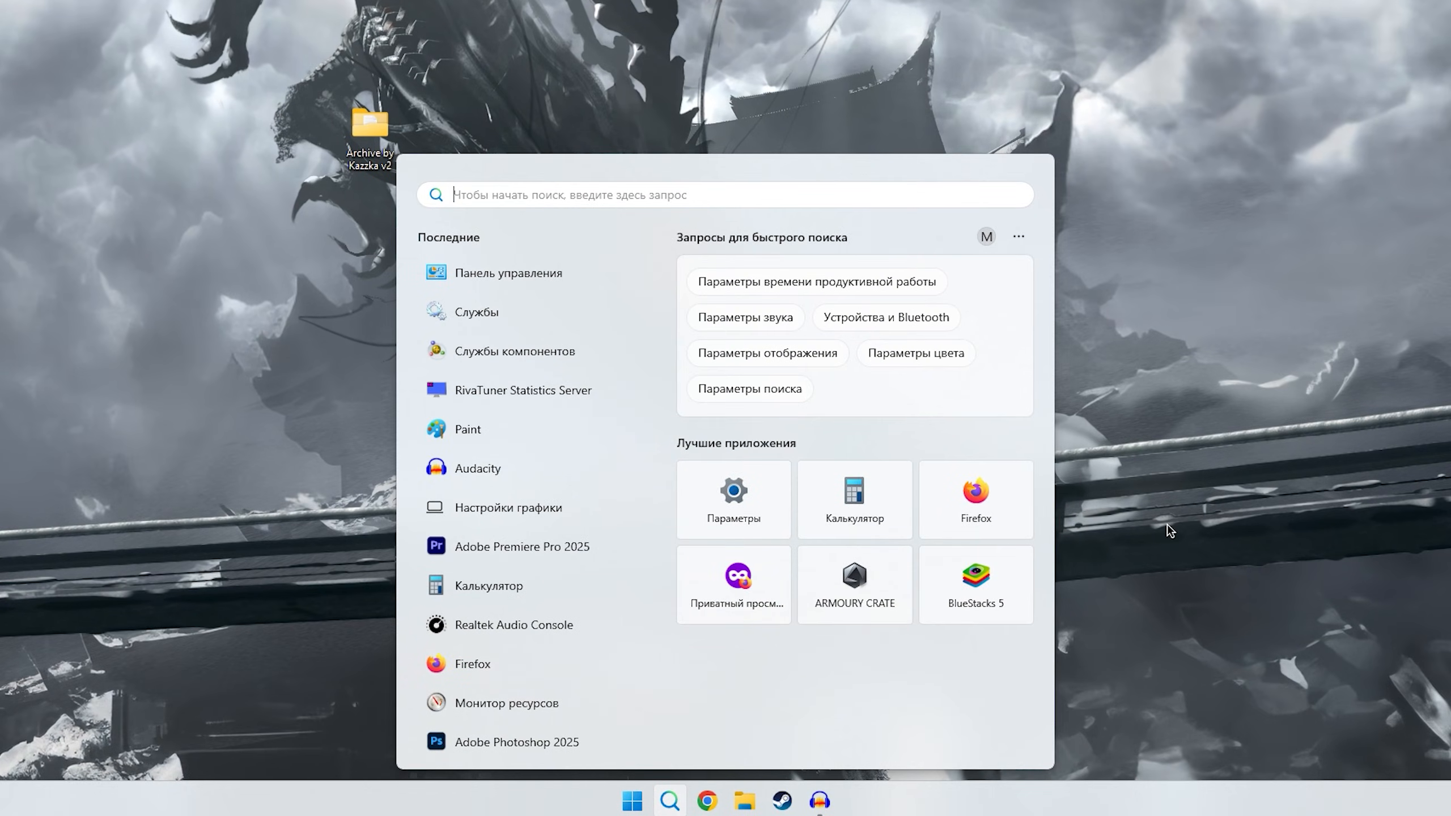
text(пан)
key(Return)
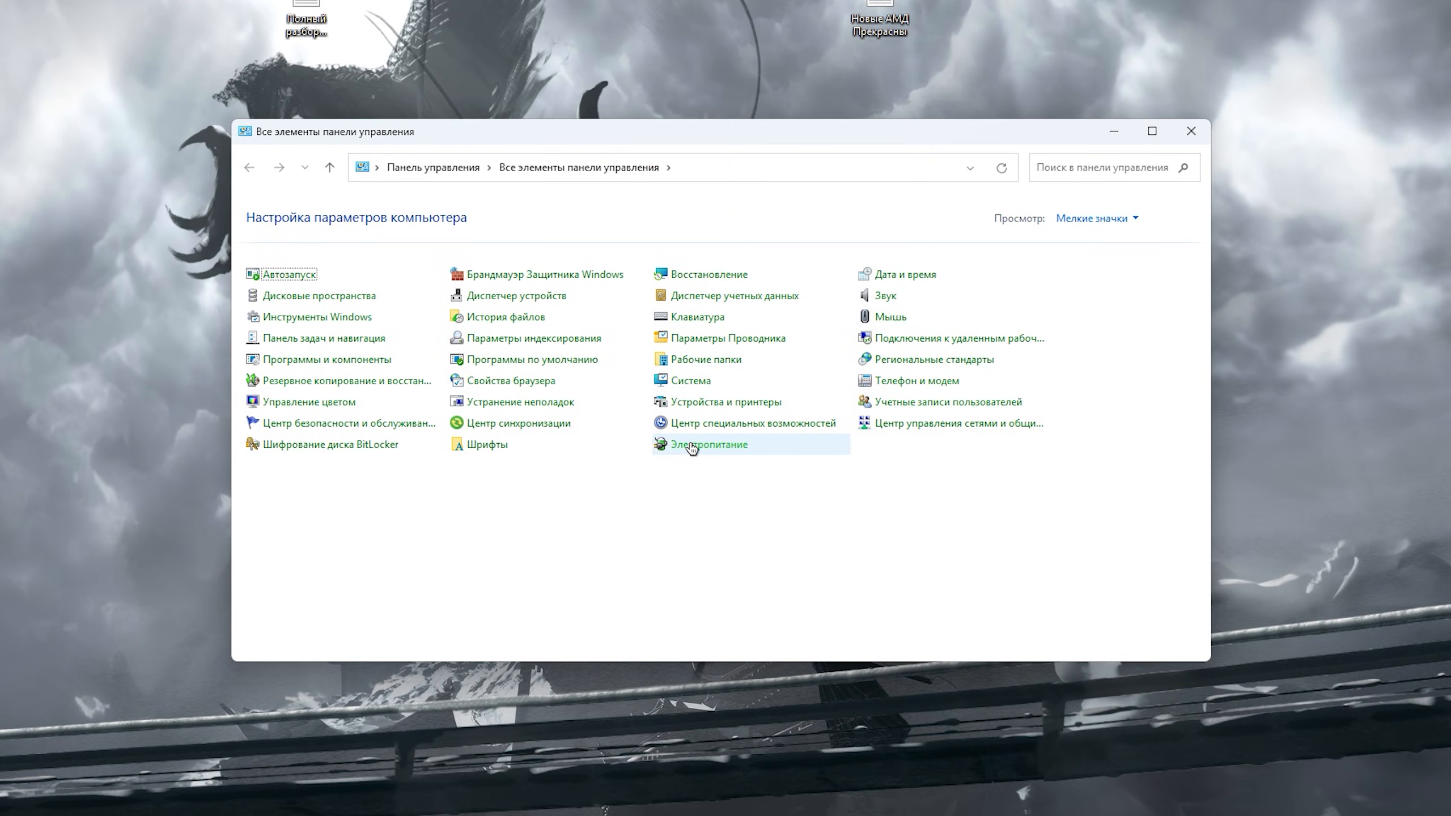
click(692, 446)
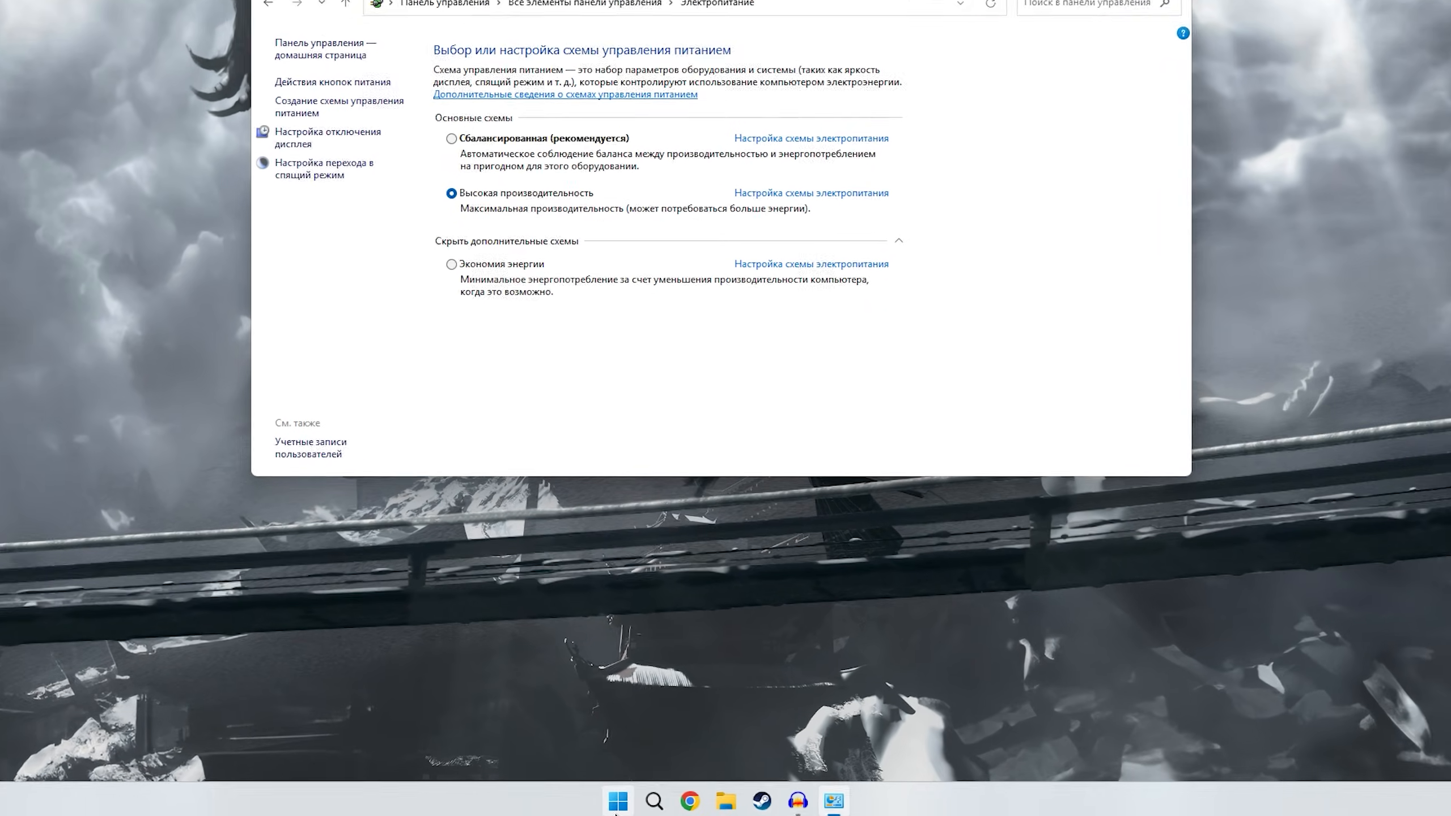
- In Windows PowerShell as administrator, run "powercfg -duplicatescheme e9a42b02-d5df-448d-aa00-03f14749eb61" and close the console
right_click(650, 802)
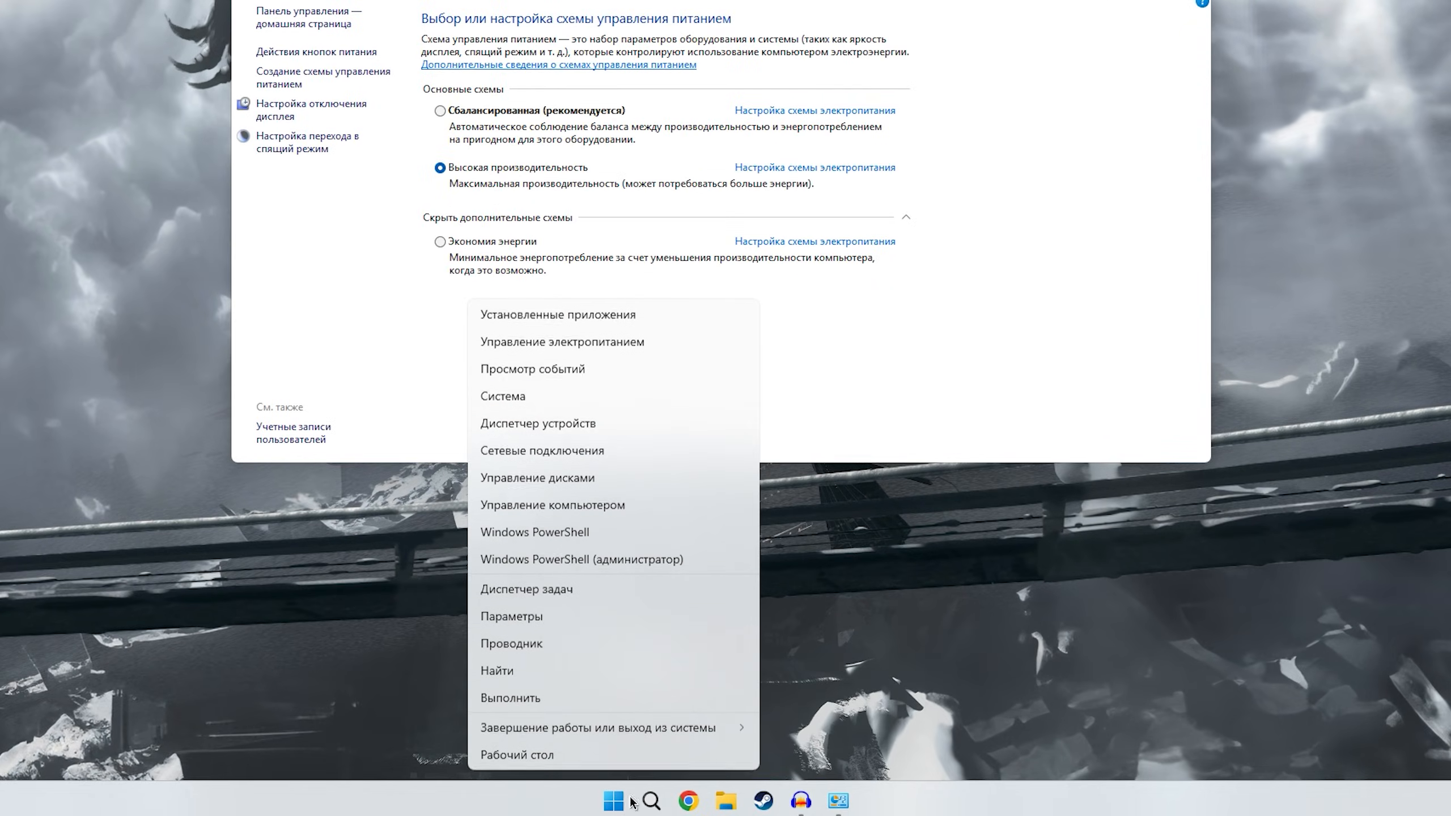
click(621, 554)
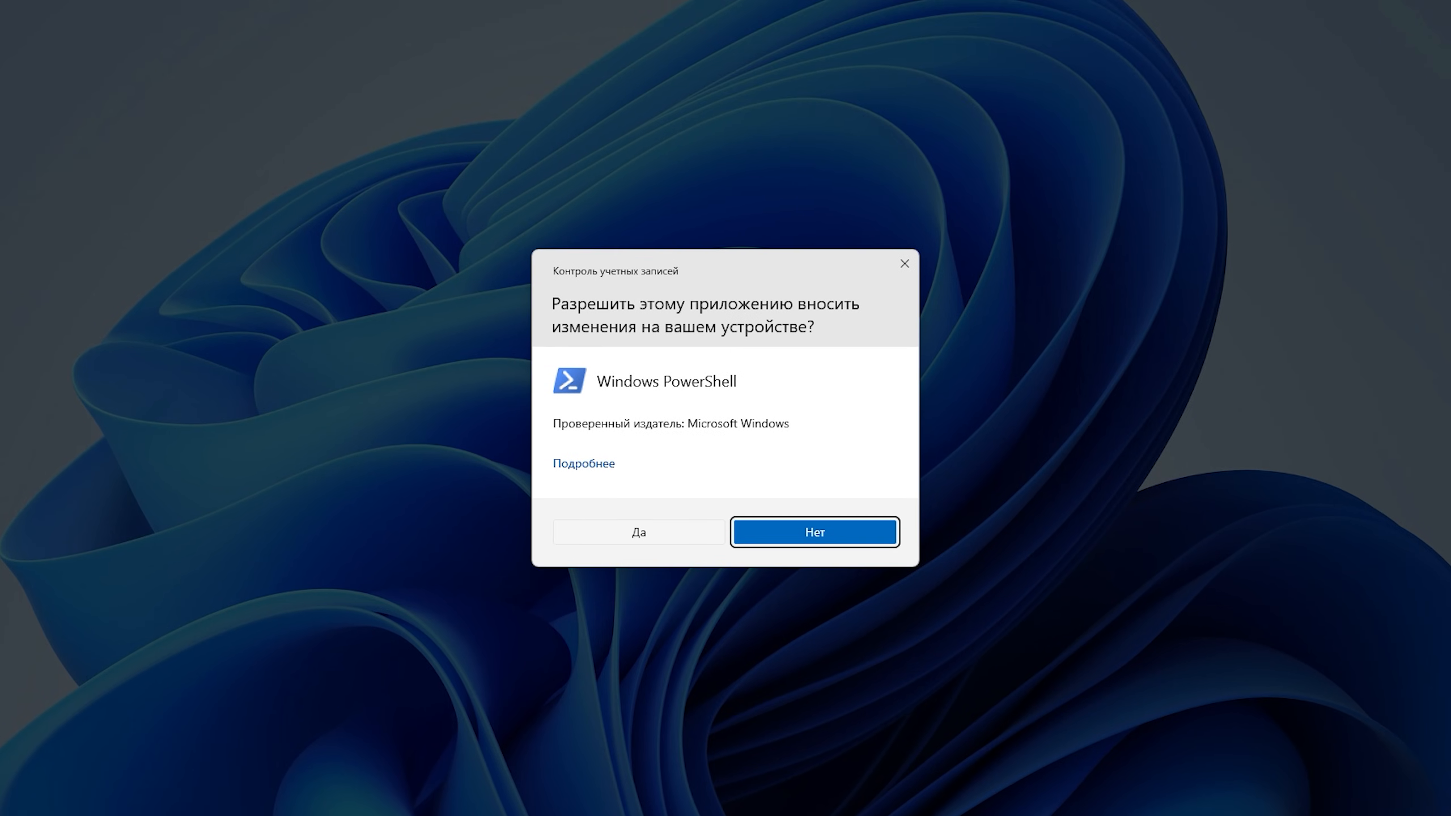
click(676, 332)
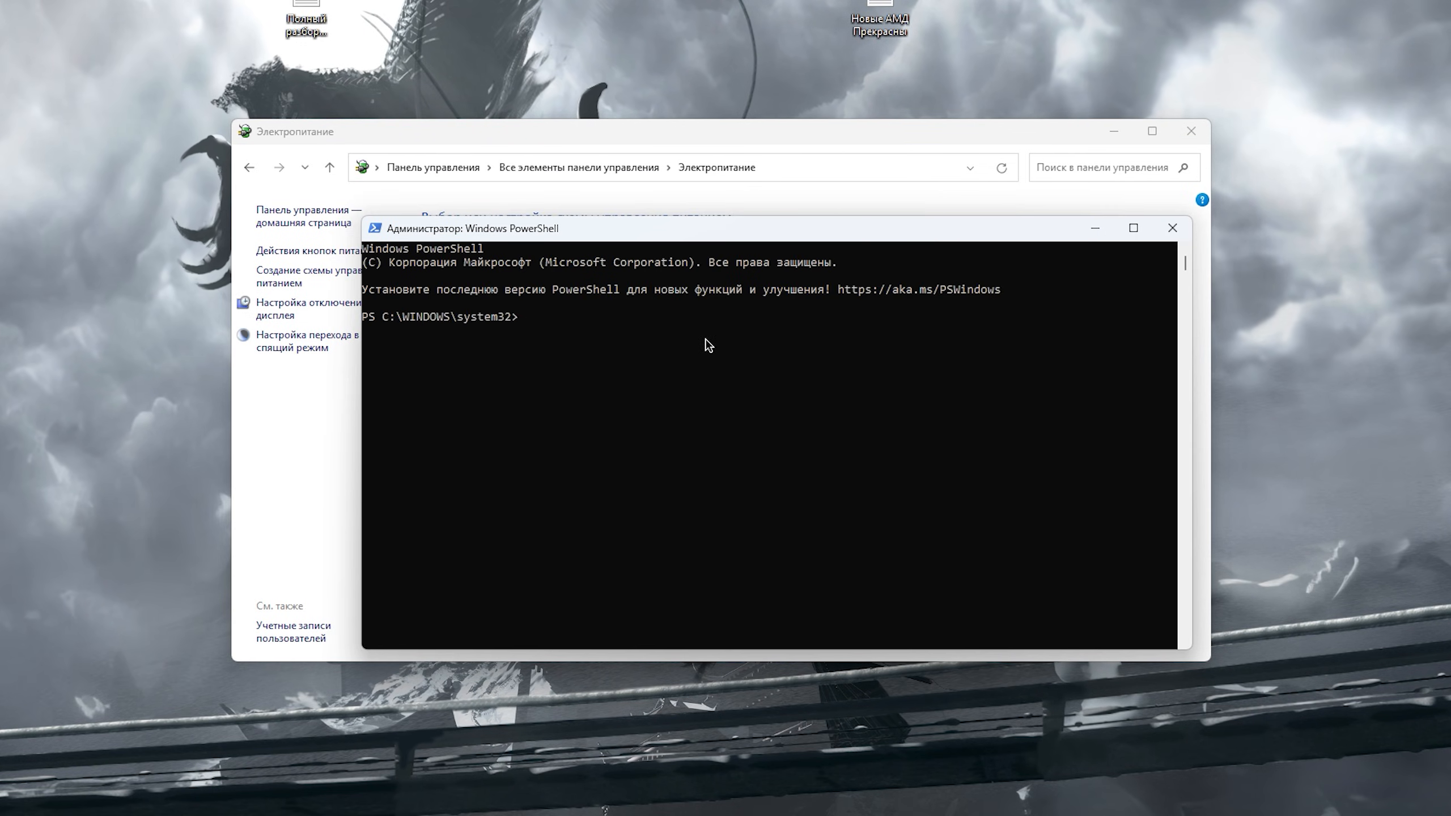
text(powercfg -duplicatescheme e9a42b02-d5df-448d-aa00-03f14749eb61)
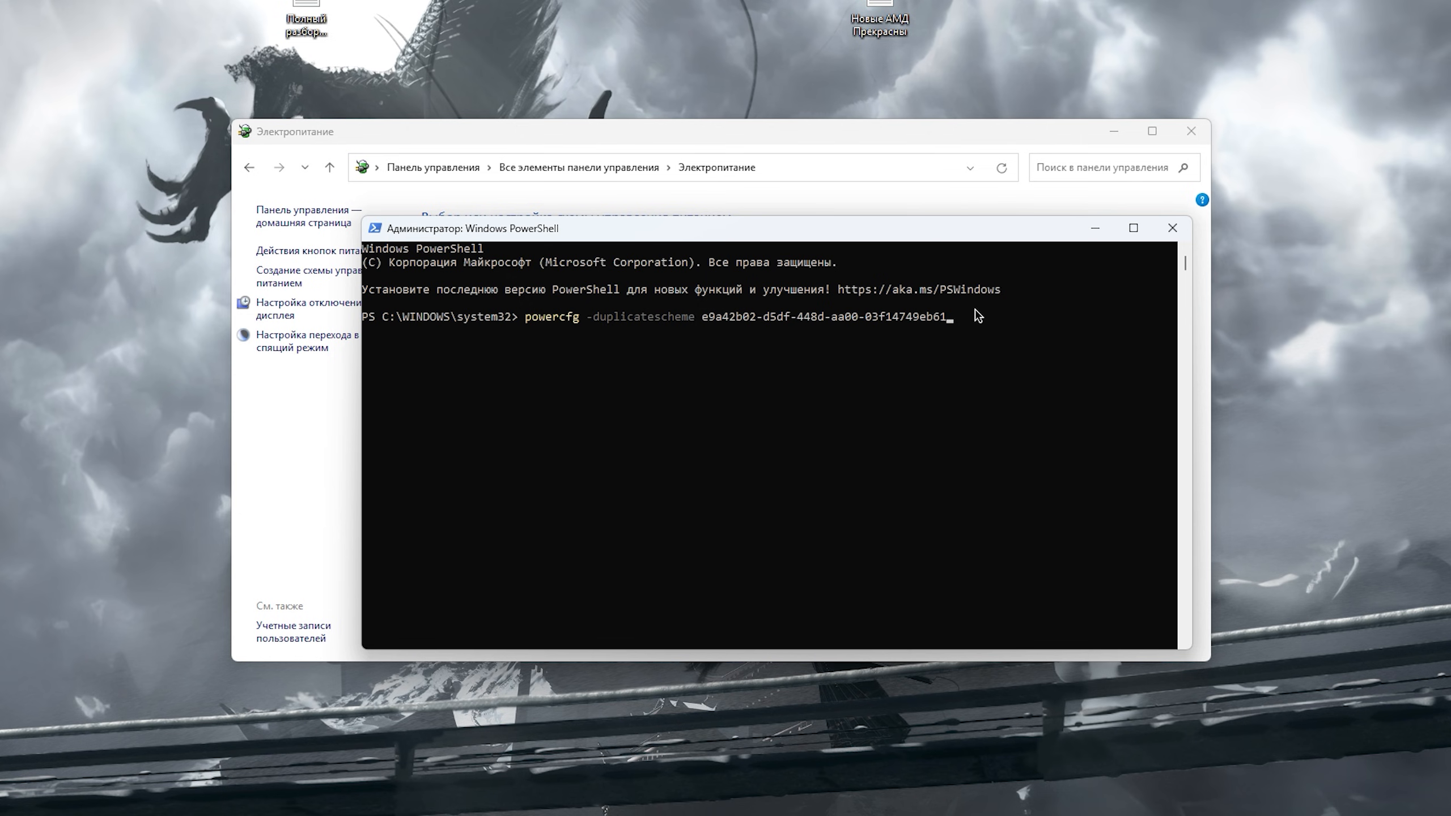
key(Return)
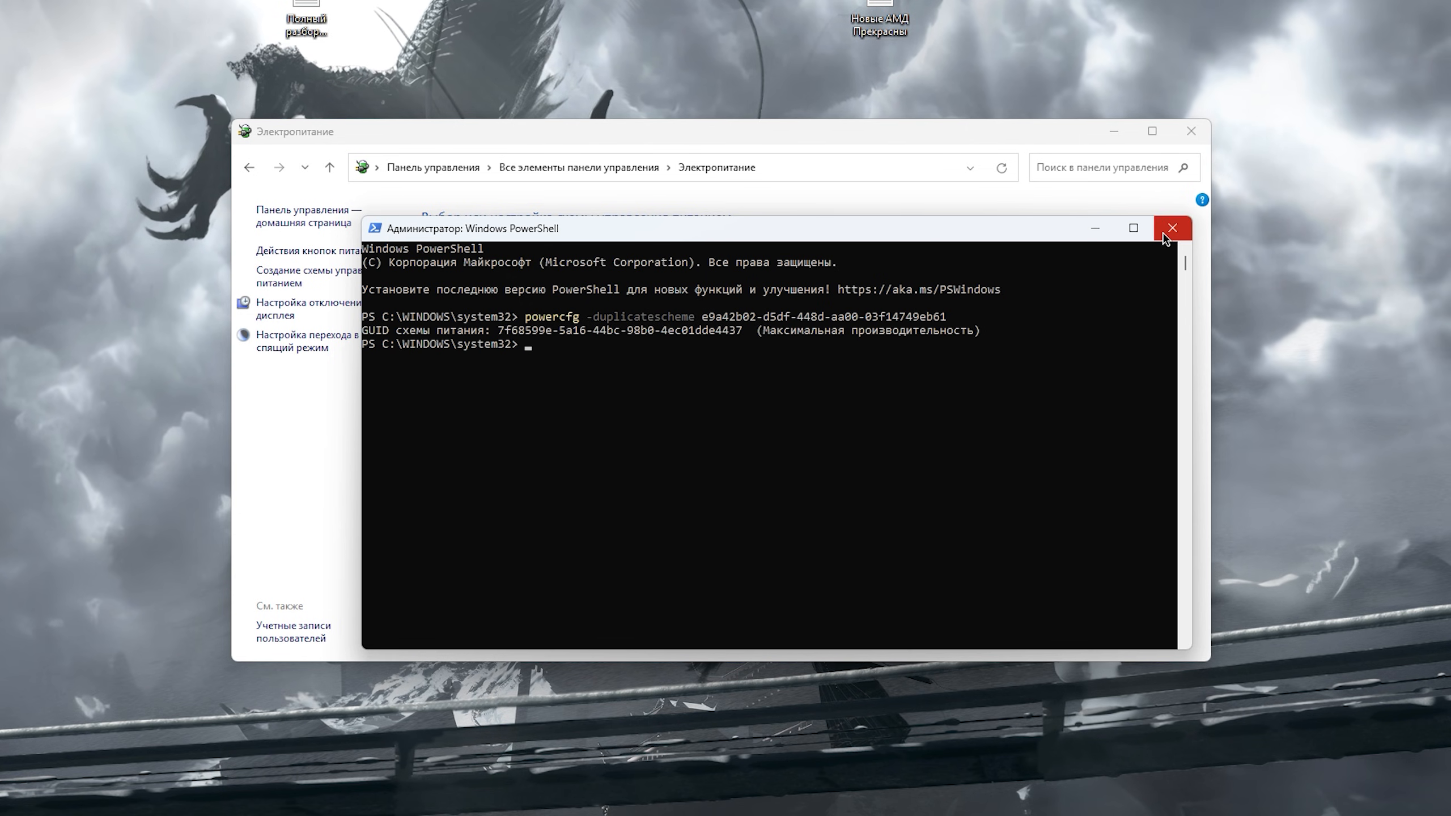
click(1023, 287)
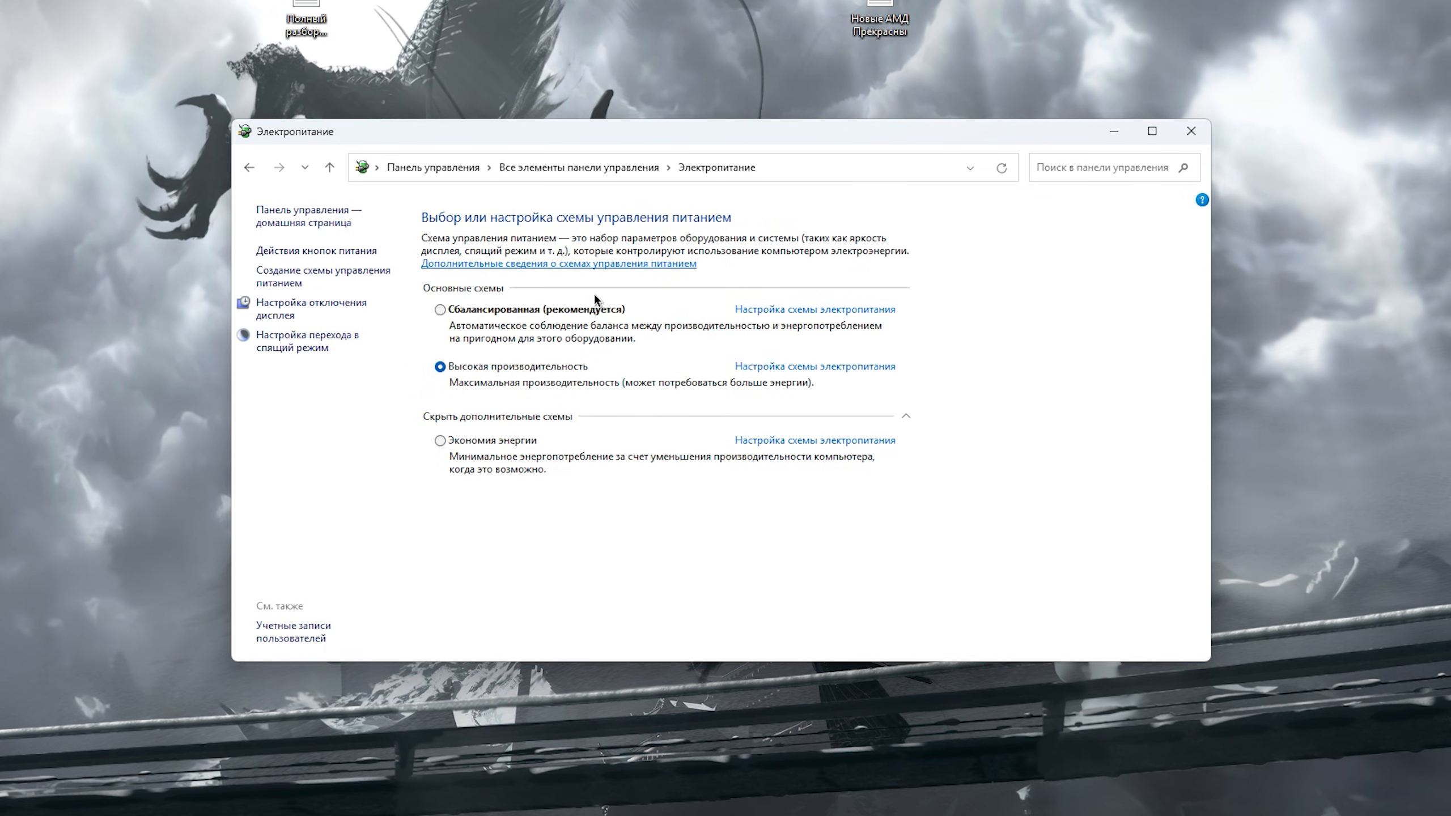
- Reload the Электропитание page and activate the Максимальная производительность power plan
click(249, 167)
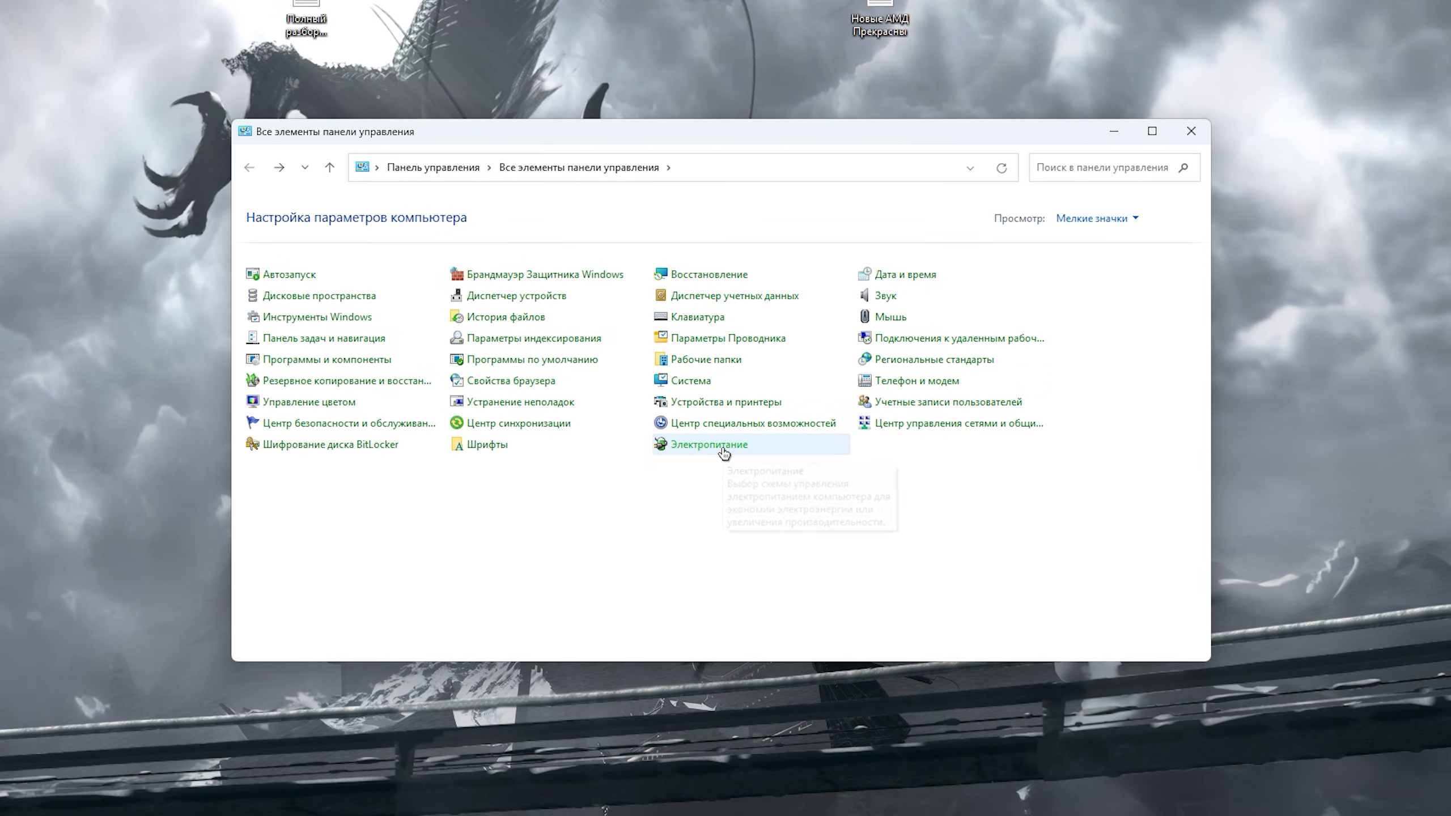
click(725, 453)
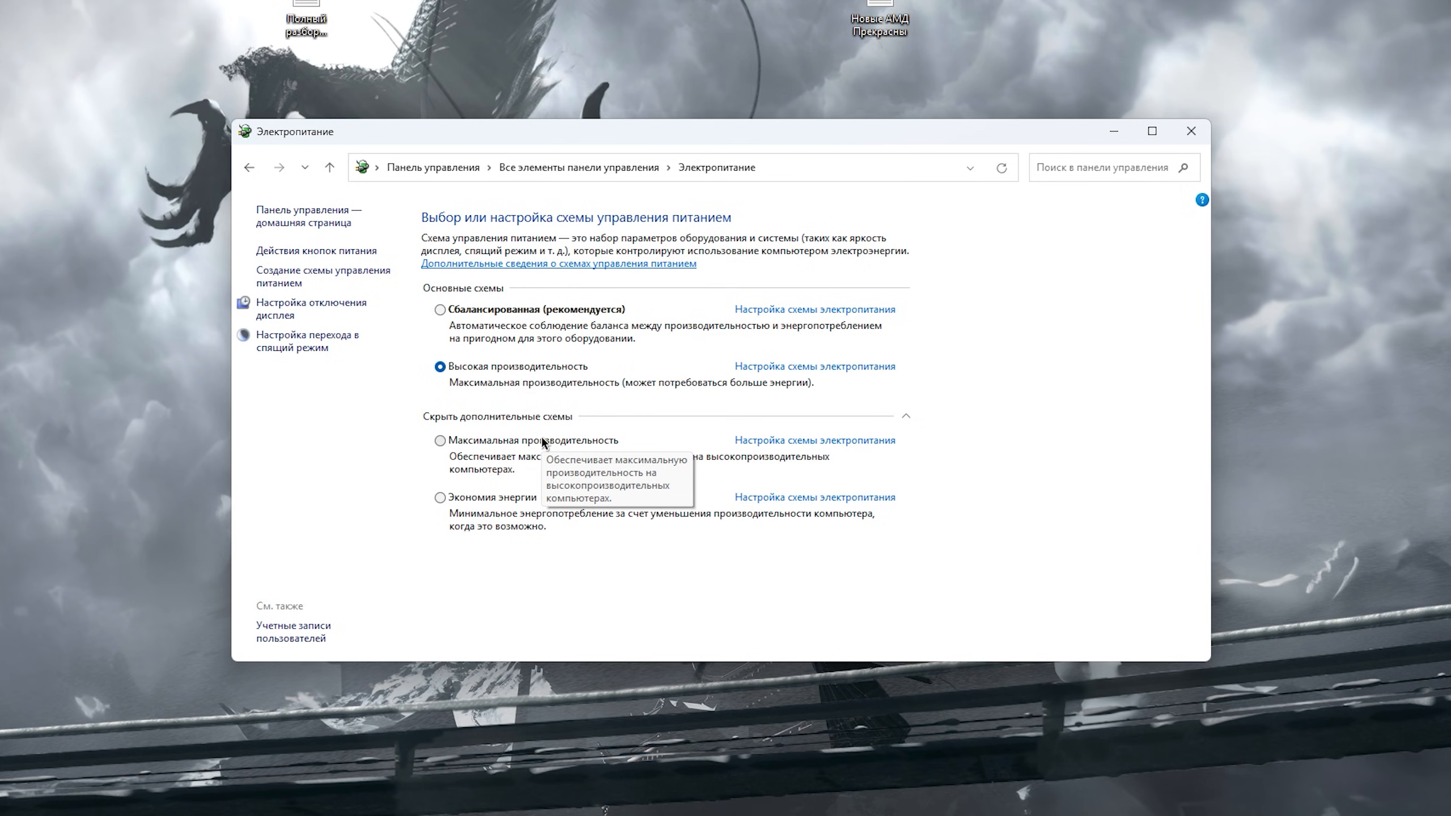
click(542, 440)
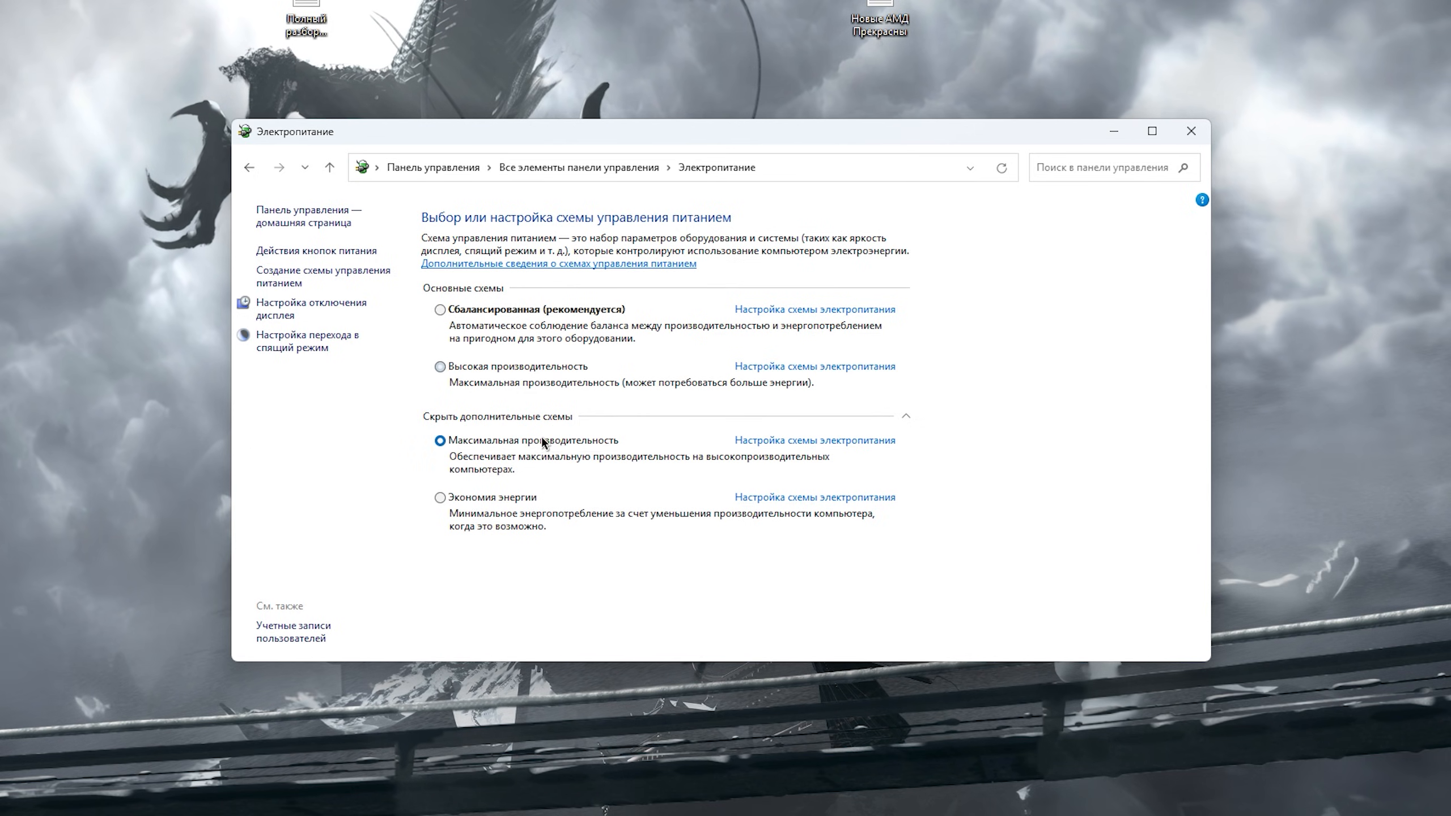
- In the Максимальная производительность plan settings, set Отключать дисплей to Никогда
click(815, 440)
click(766, 279)
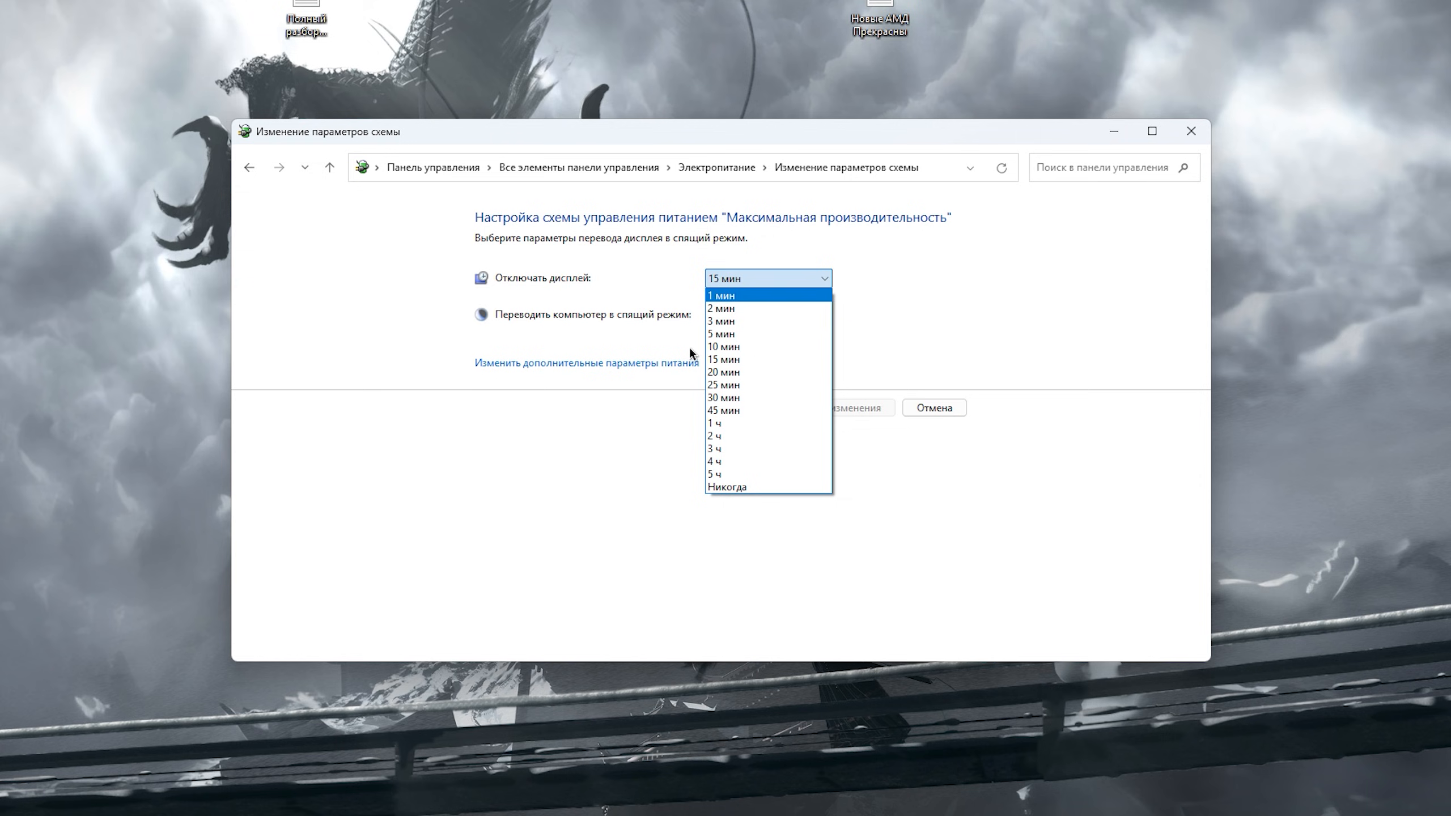
click(722, 487)
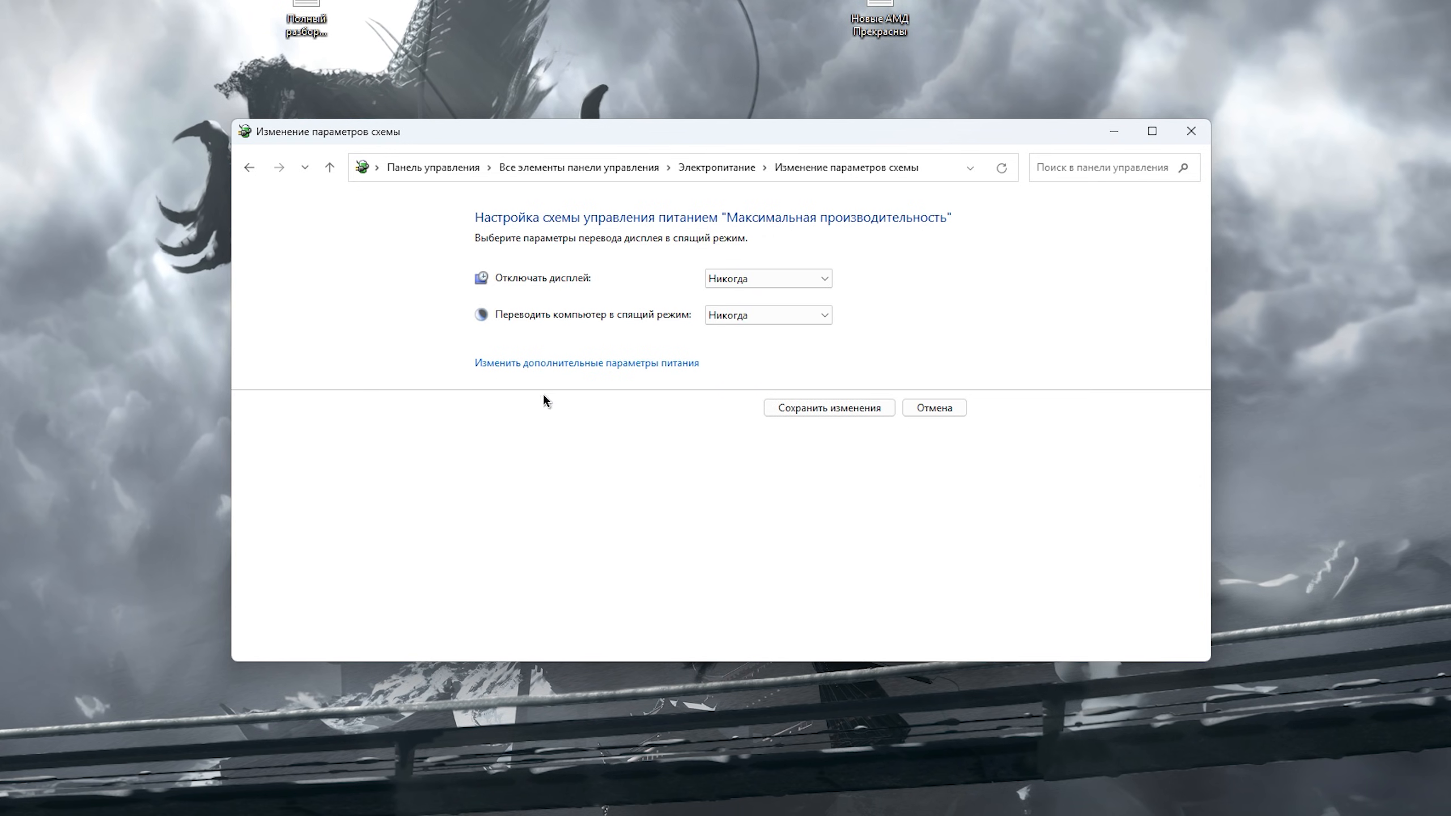
- Open the additional power parameters, select the Максимальная производительность [Активен] scheme and confirm
click(586, 363)
click(385, 254)
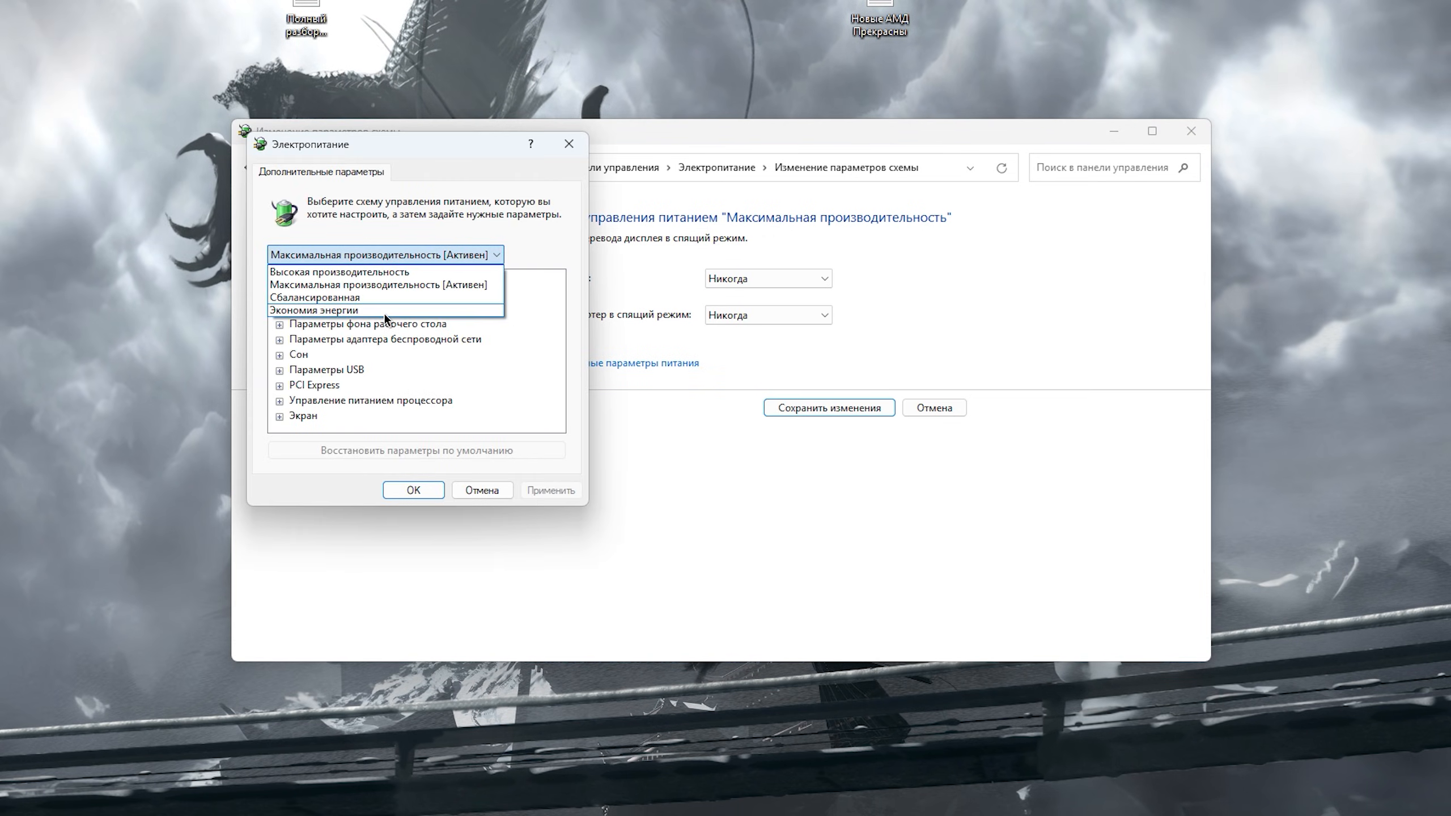
click(347, 288)
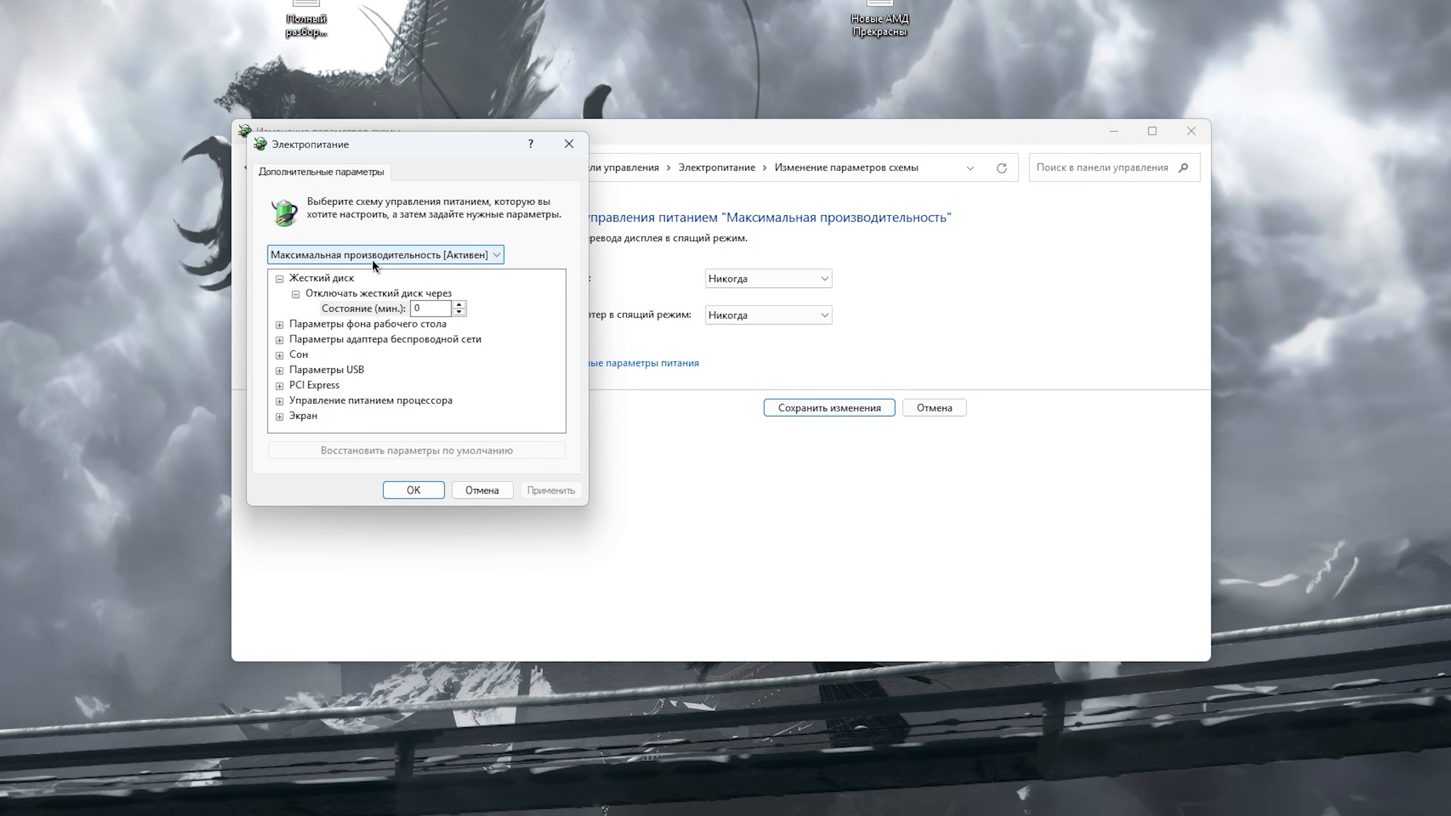
click(414, 489)
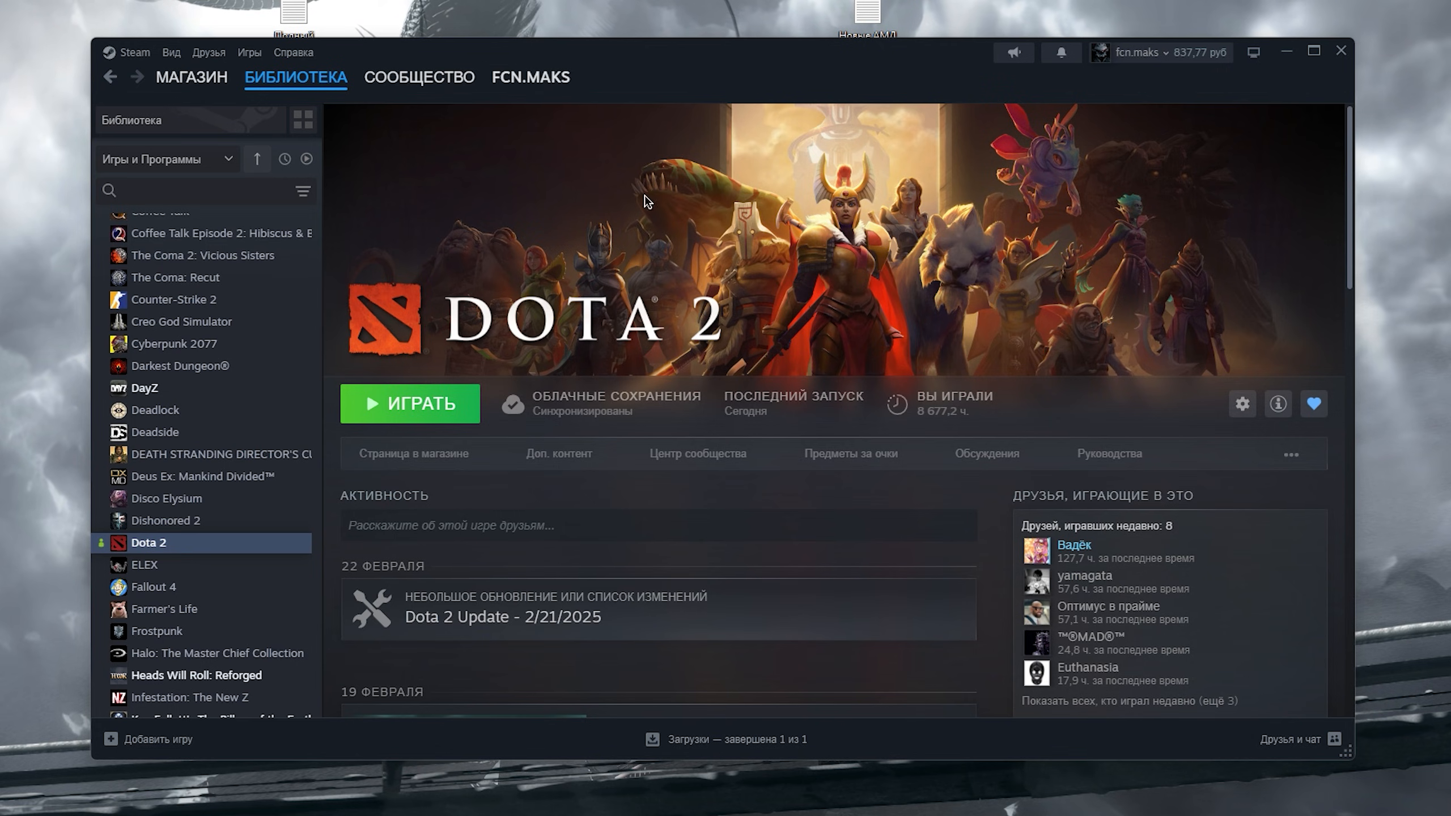
- Open the settings in Steam and review the Друзья и чат options
click(141, 54)
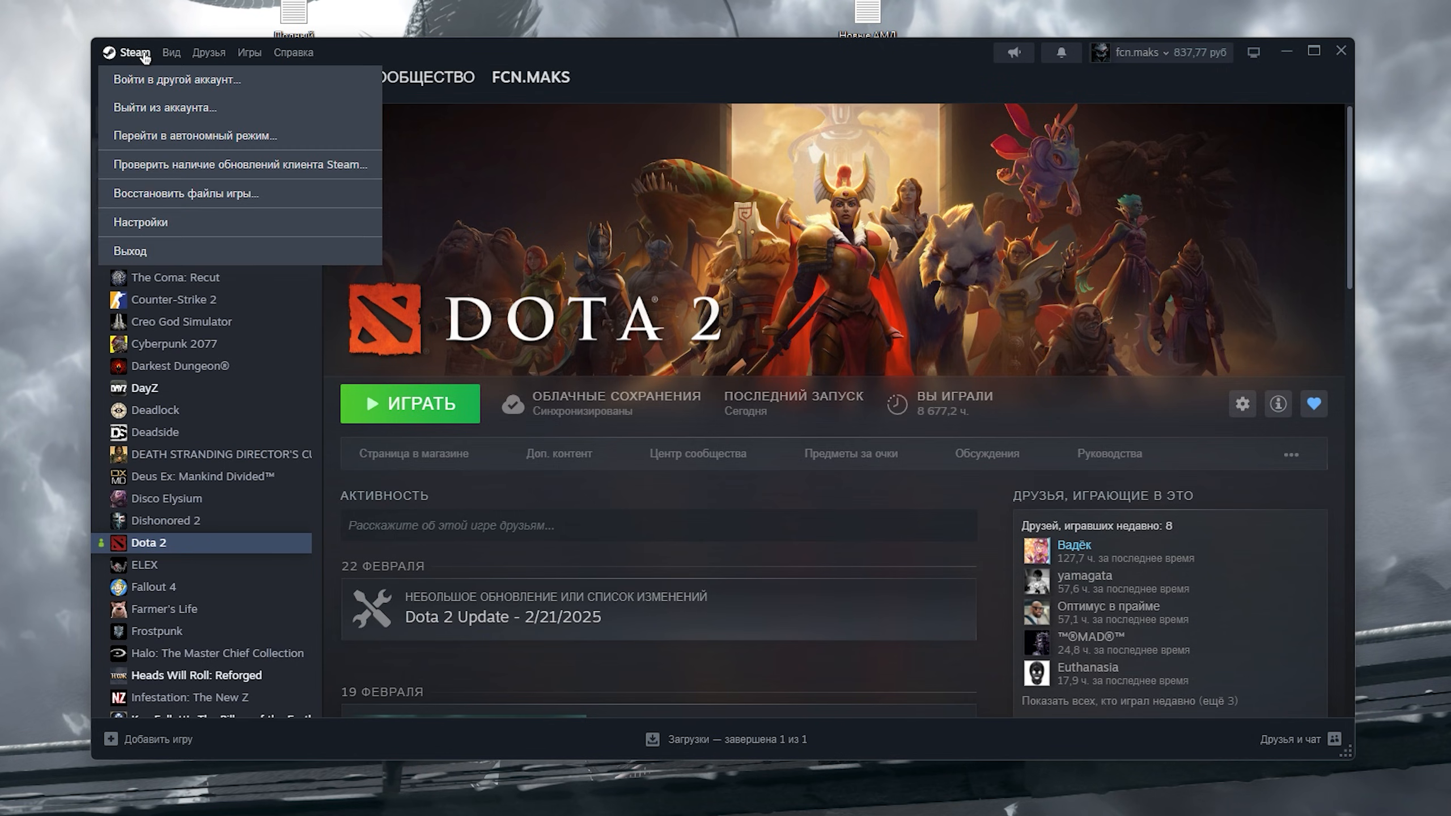
click(211, 239)
click(448, 218)
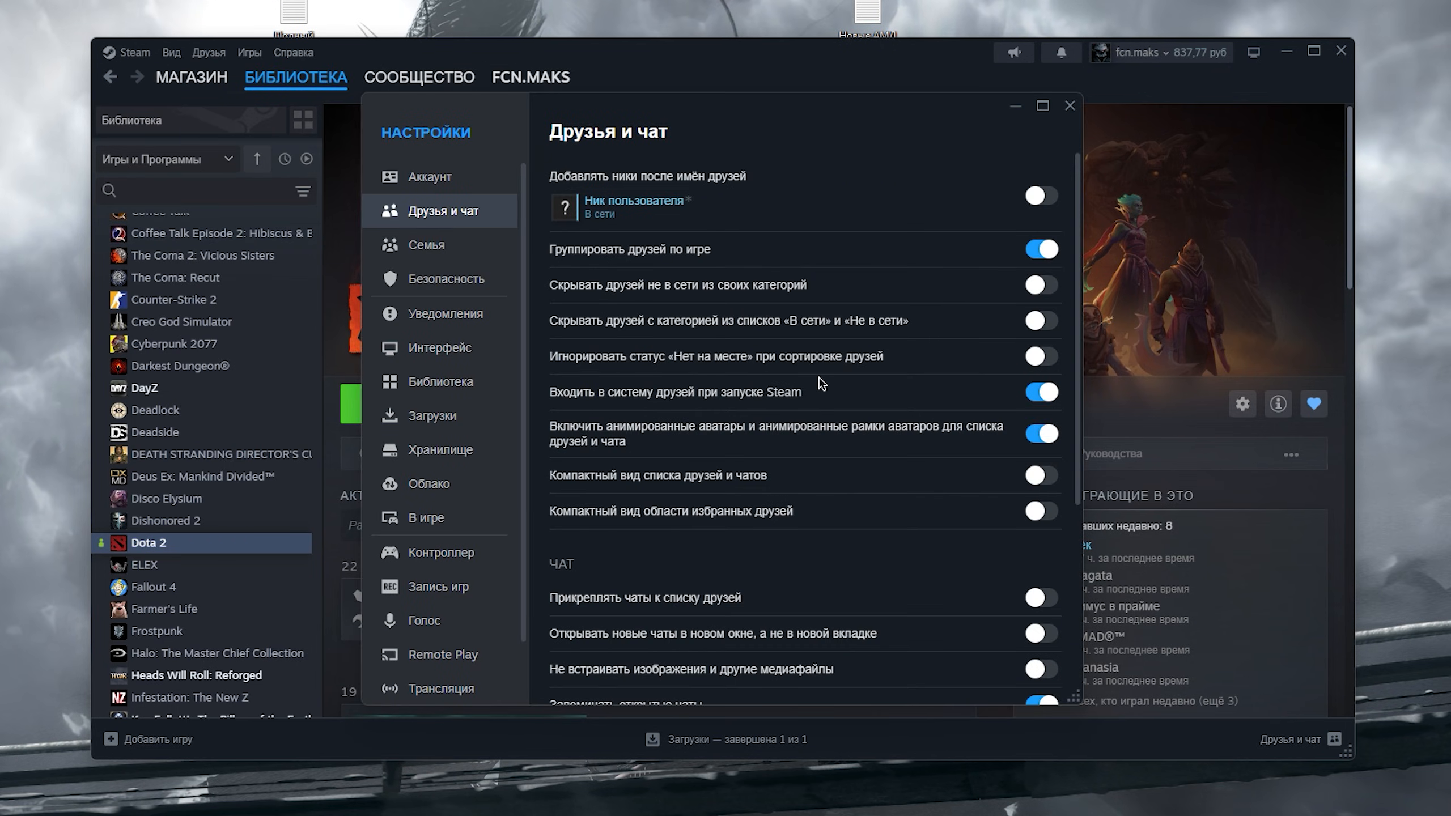
scroll(825, 412, down, 5)
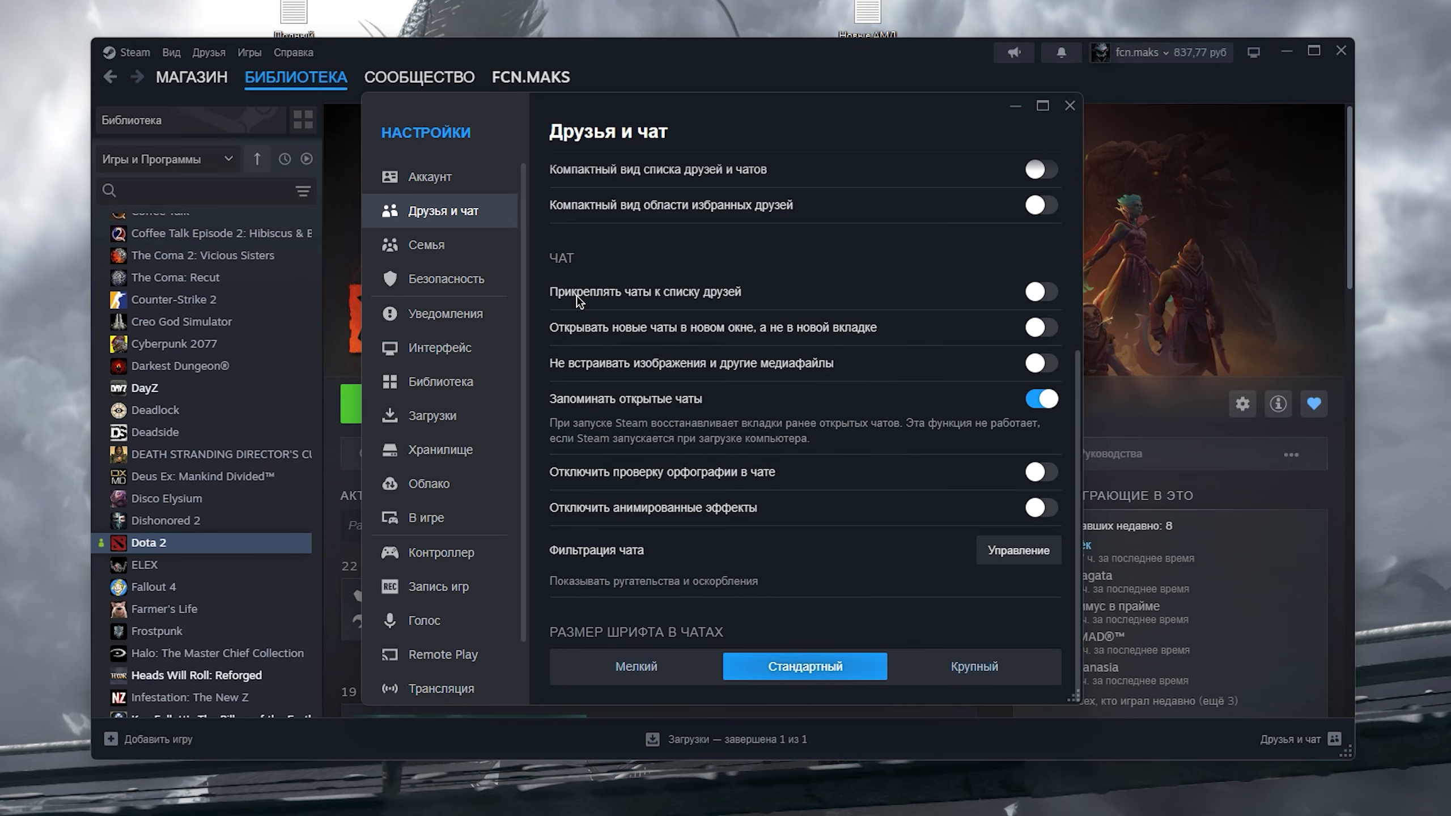
- Turn on Упрощённый режим in the Библиотека settings and open the В игре settings
click(466, 383)
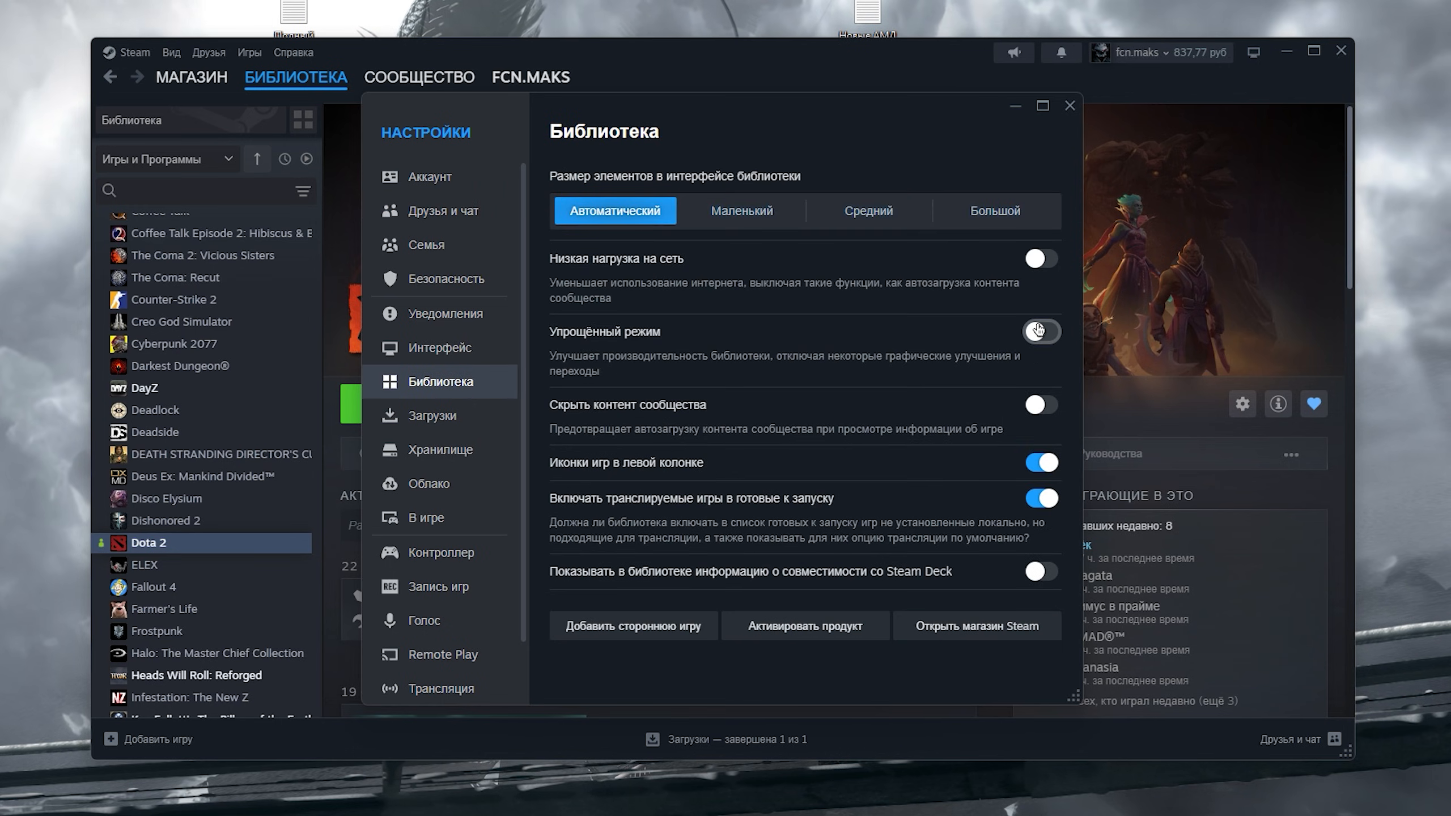
click(1038, 342)
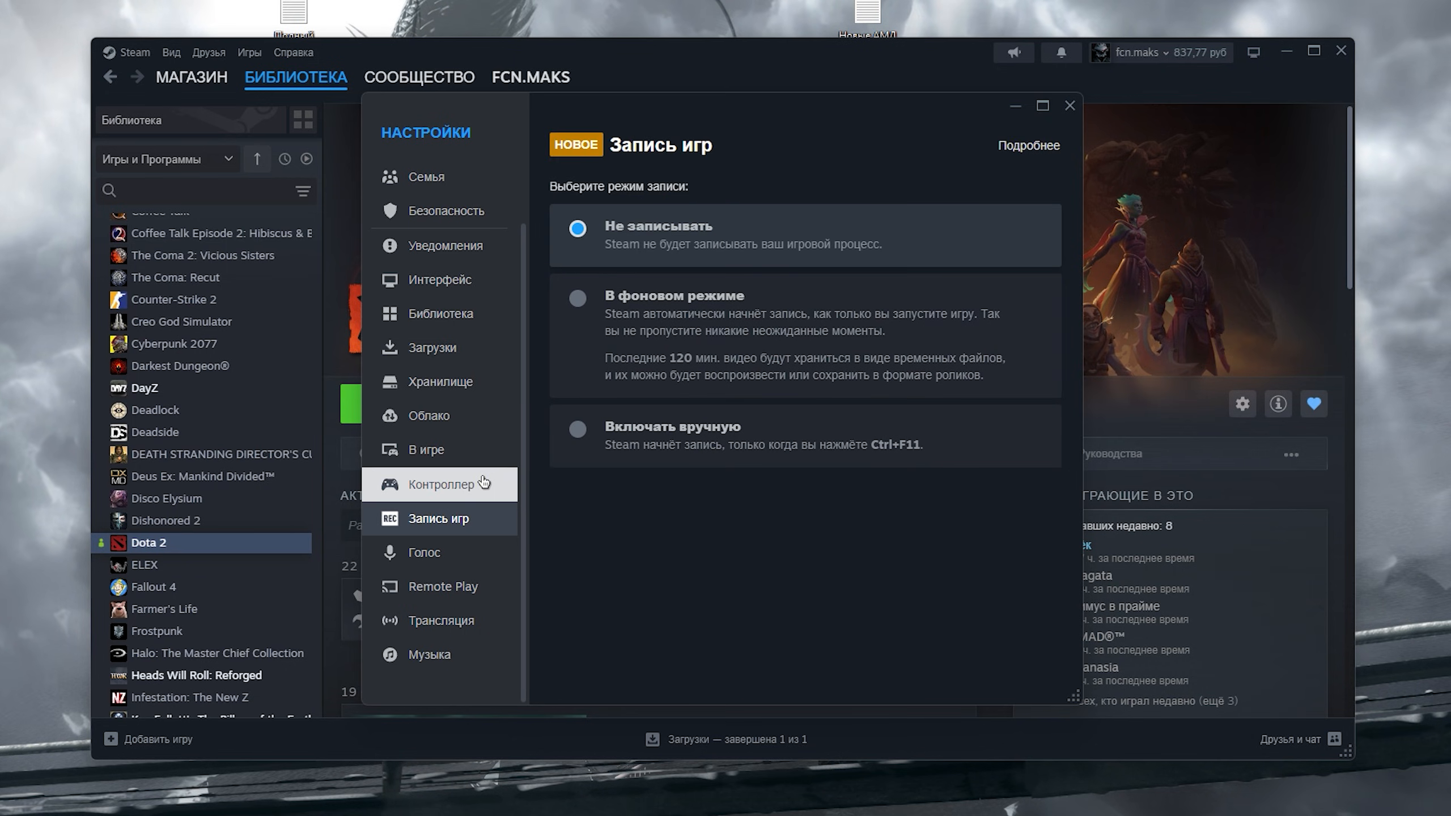
click(429, 450)
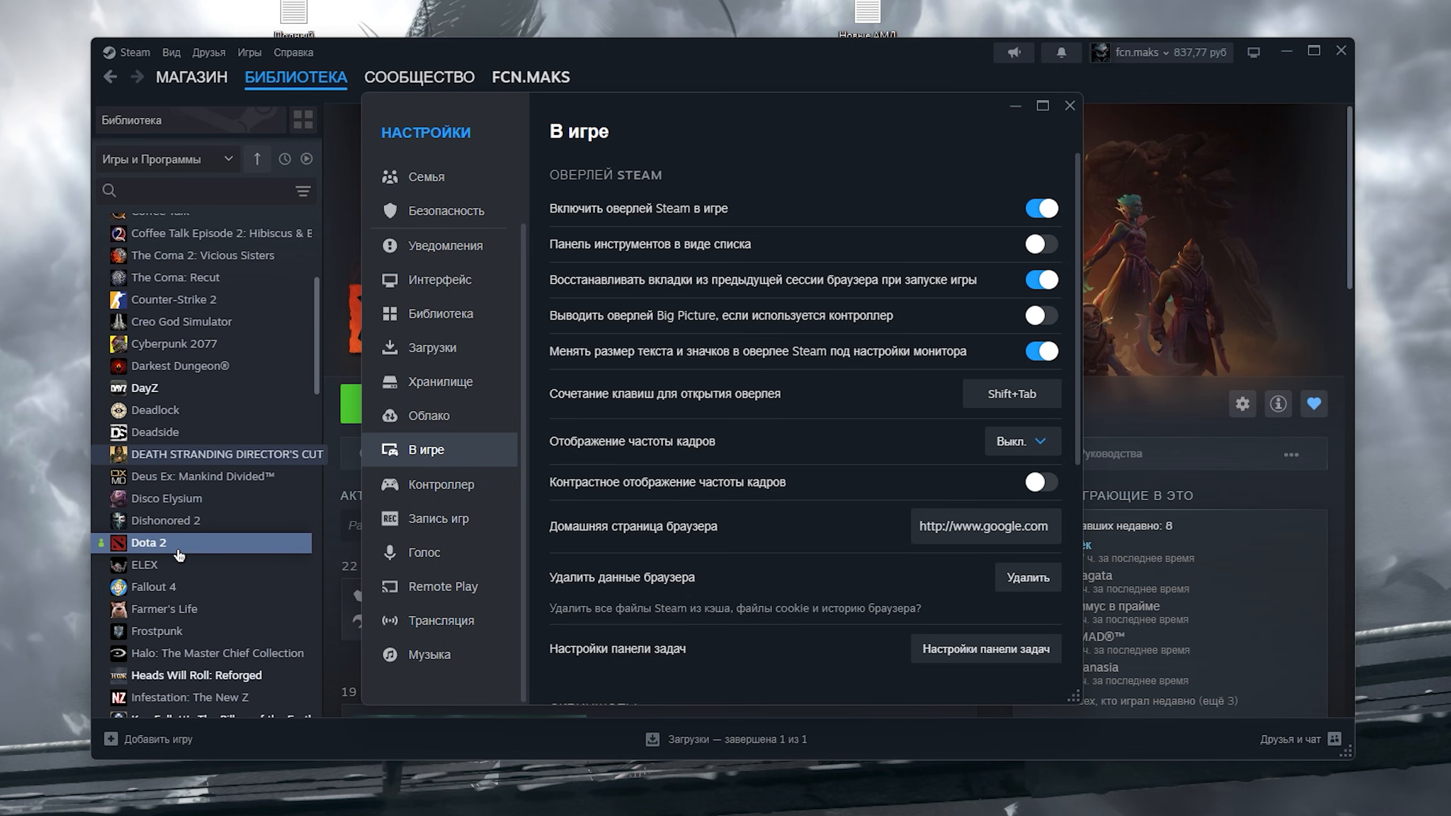
- Review the Remote Play and Трансляция settings in Steam, including the video resolution and viewer chat options
right_click(275, 550)
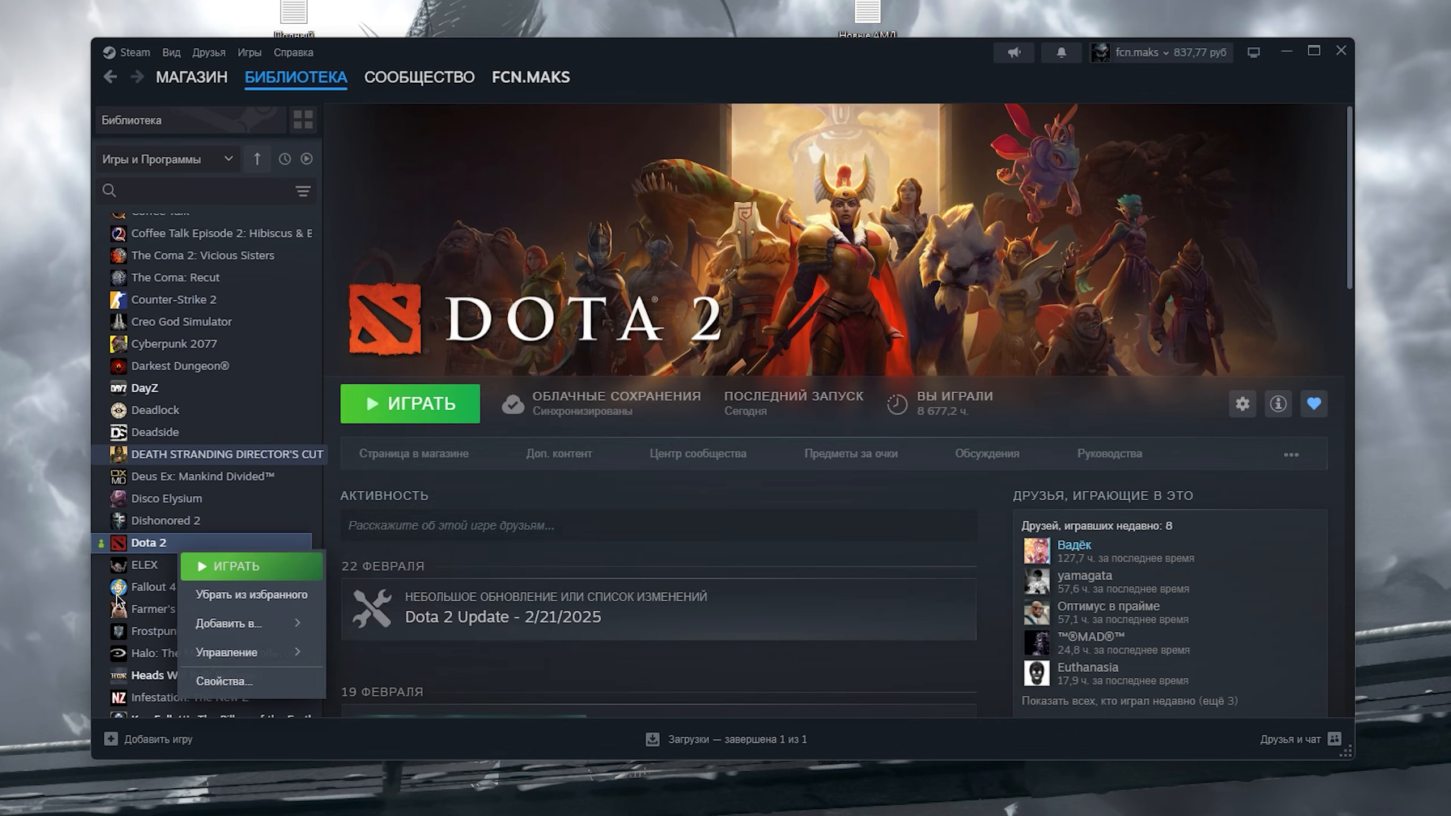
click(320, 666)
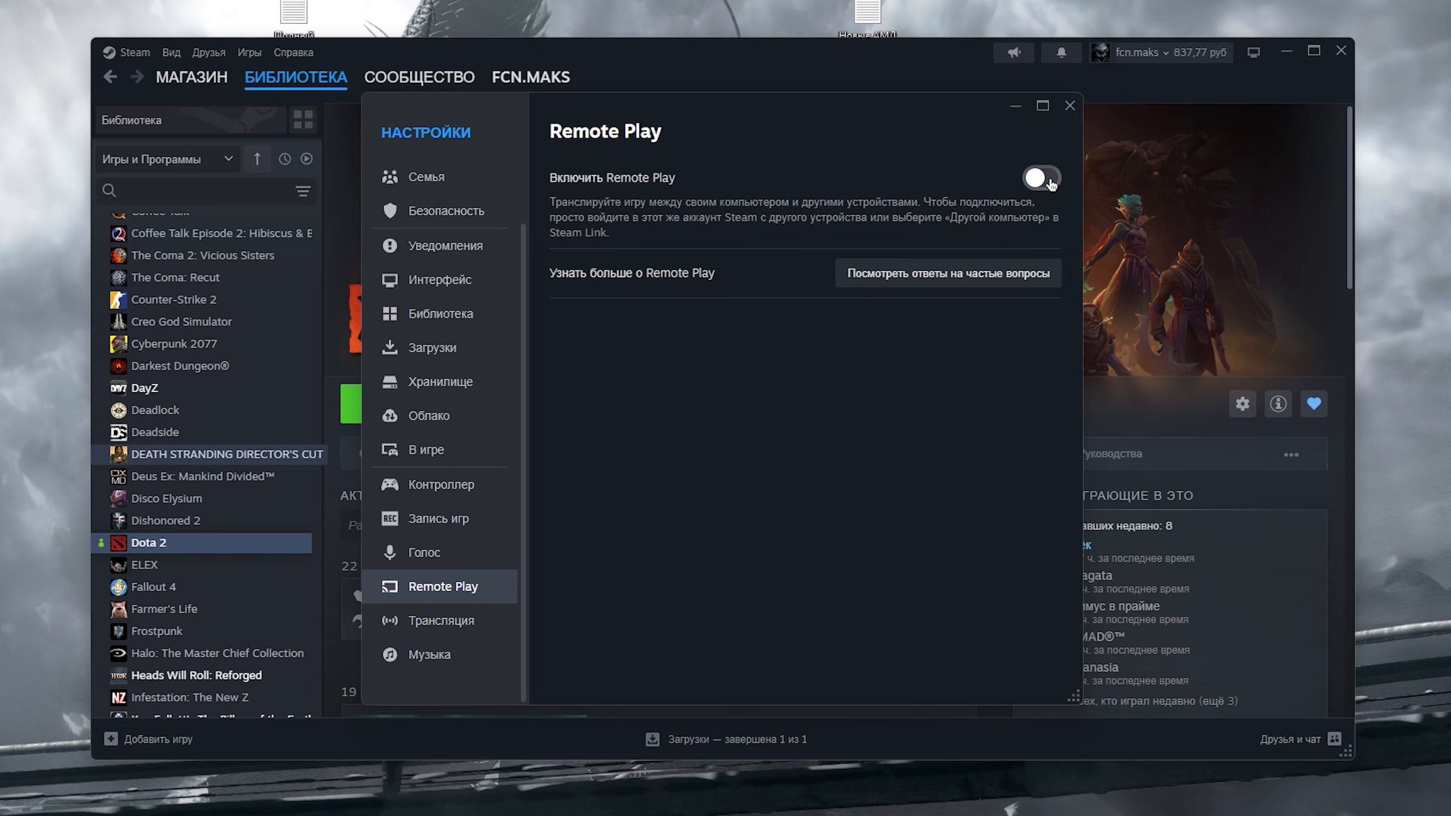
click(492, 620)
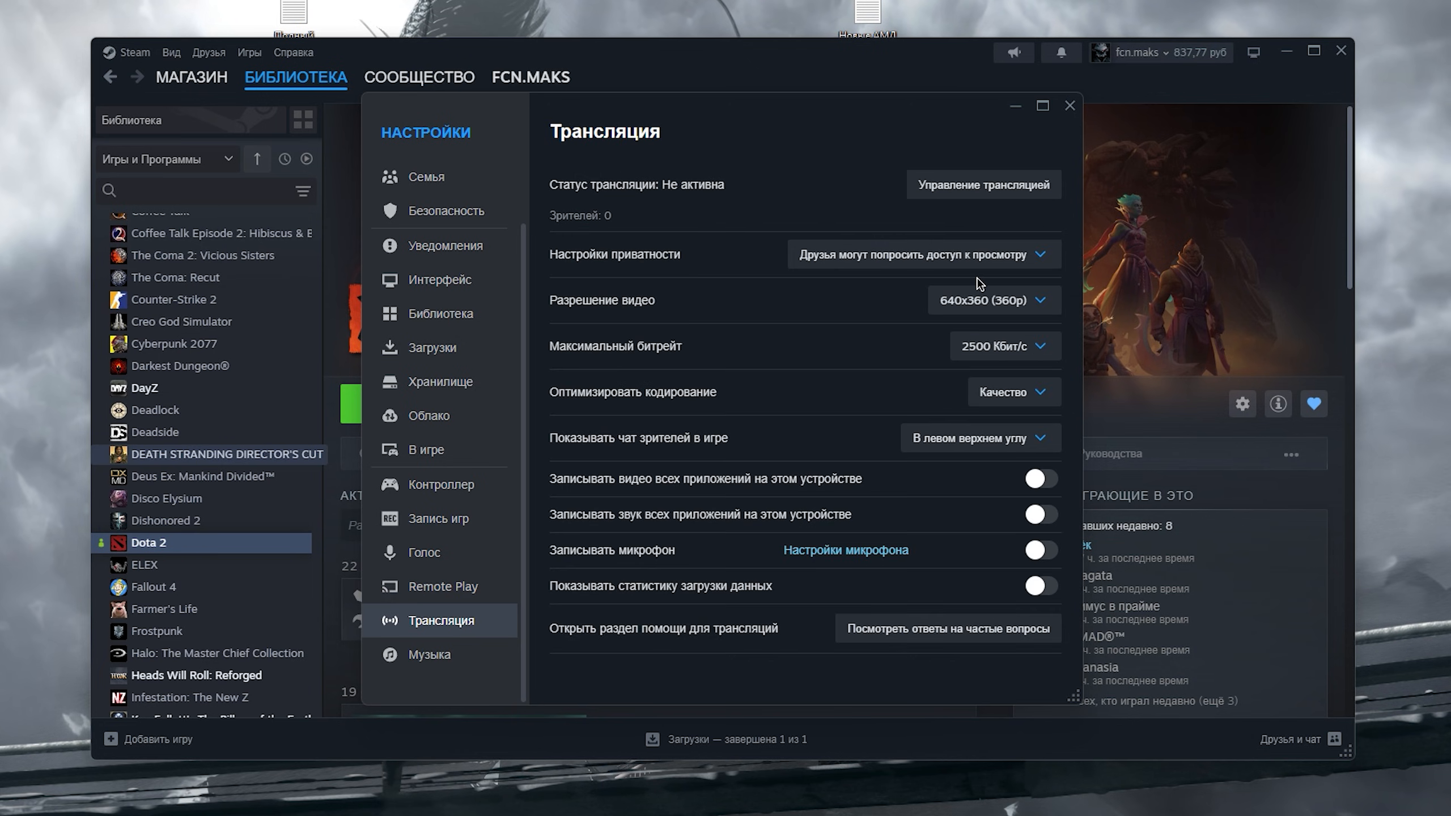
click(1014, 304)
click(1001, 447)
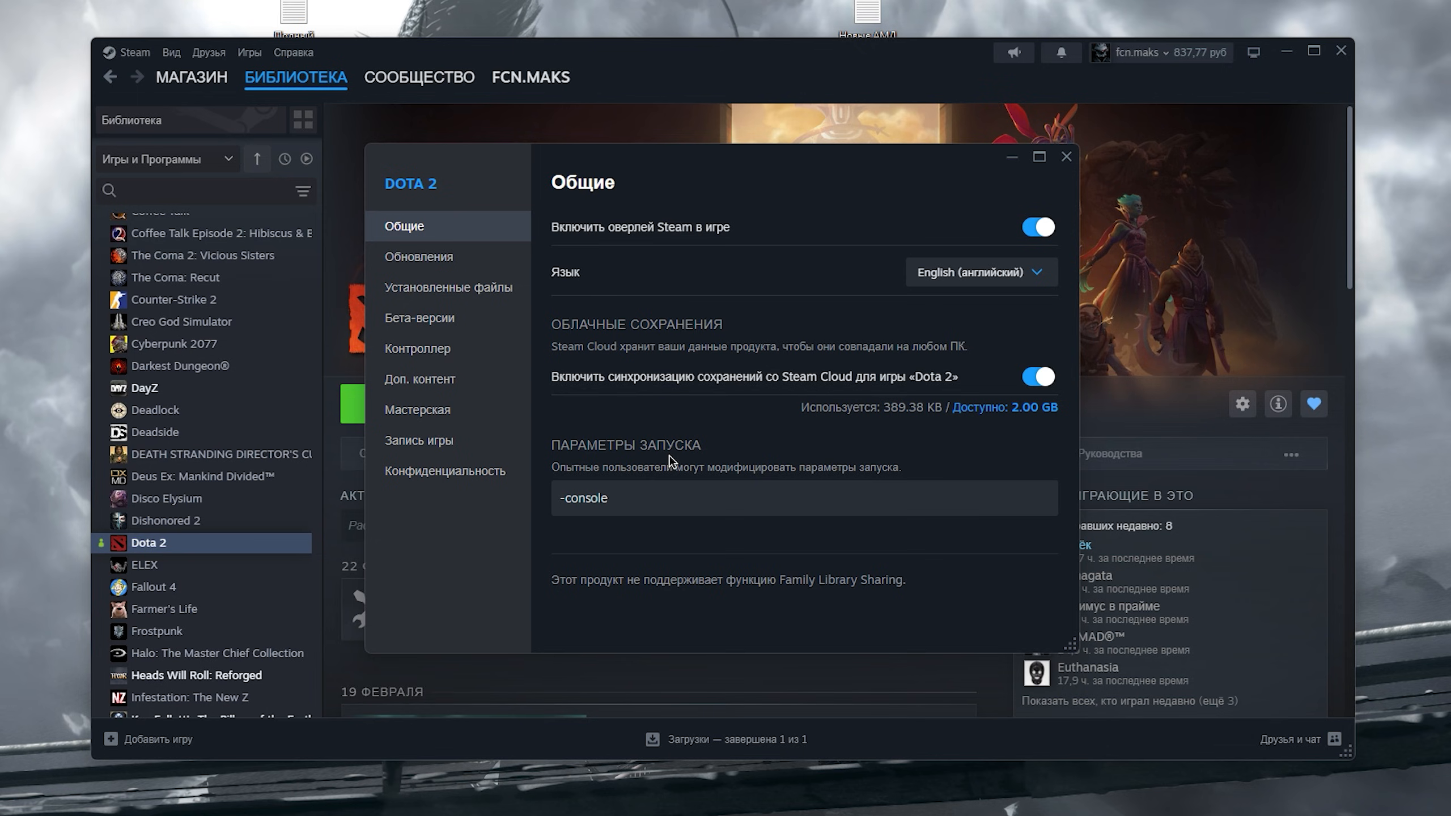
- In the Dota 2 properties, select the -console launch option and set the controller exception to Отключить систему ввода Steam
click(663, 504)
click(640, 501)
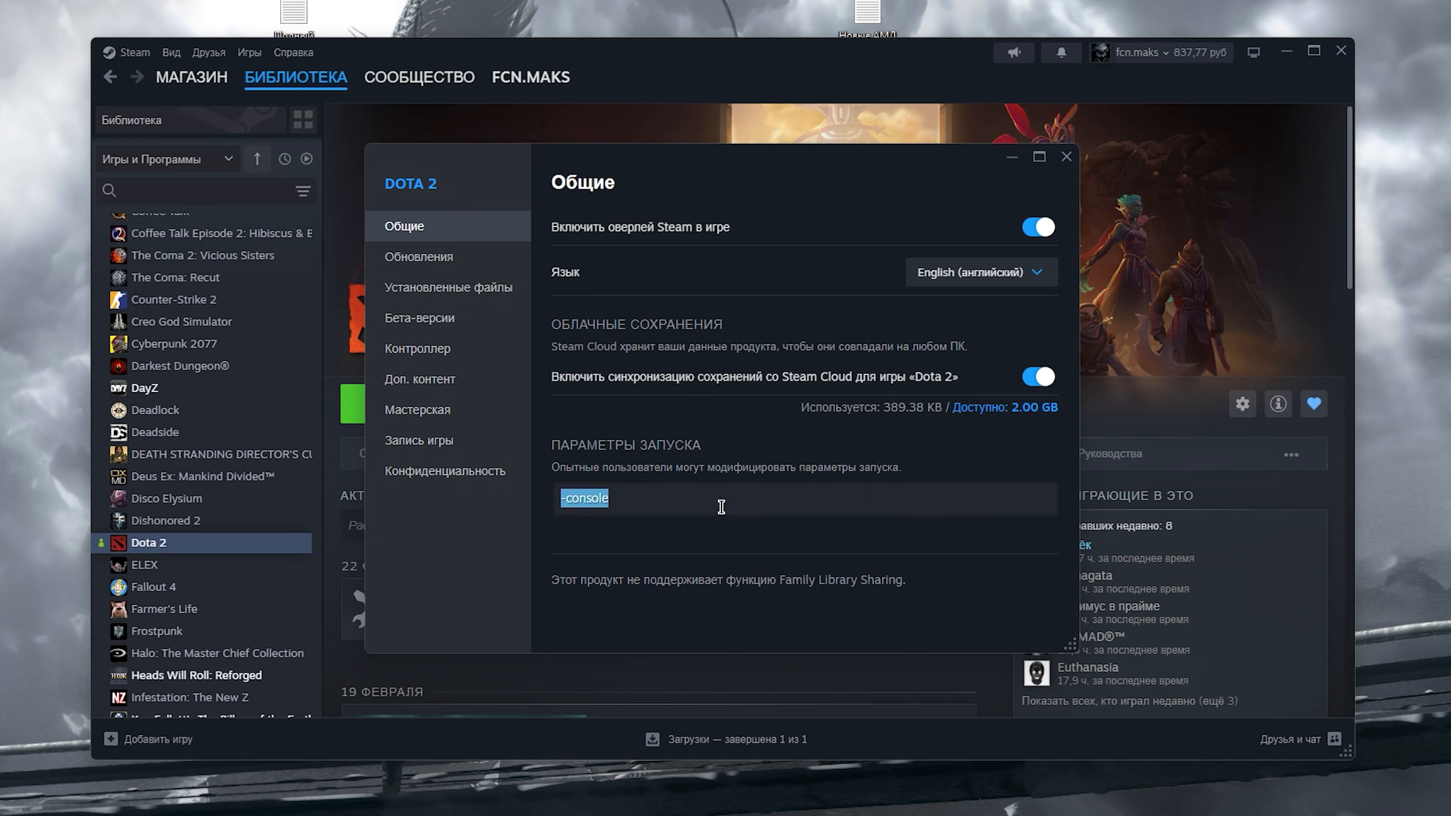
click(418, 348)
click(920, 313)
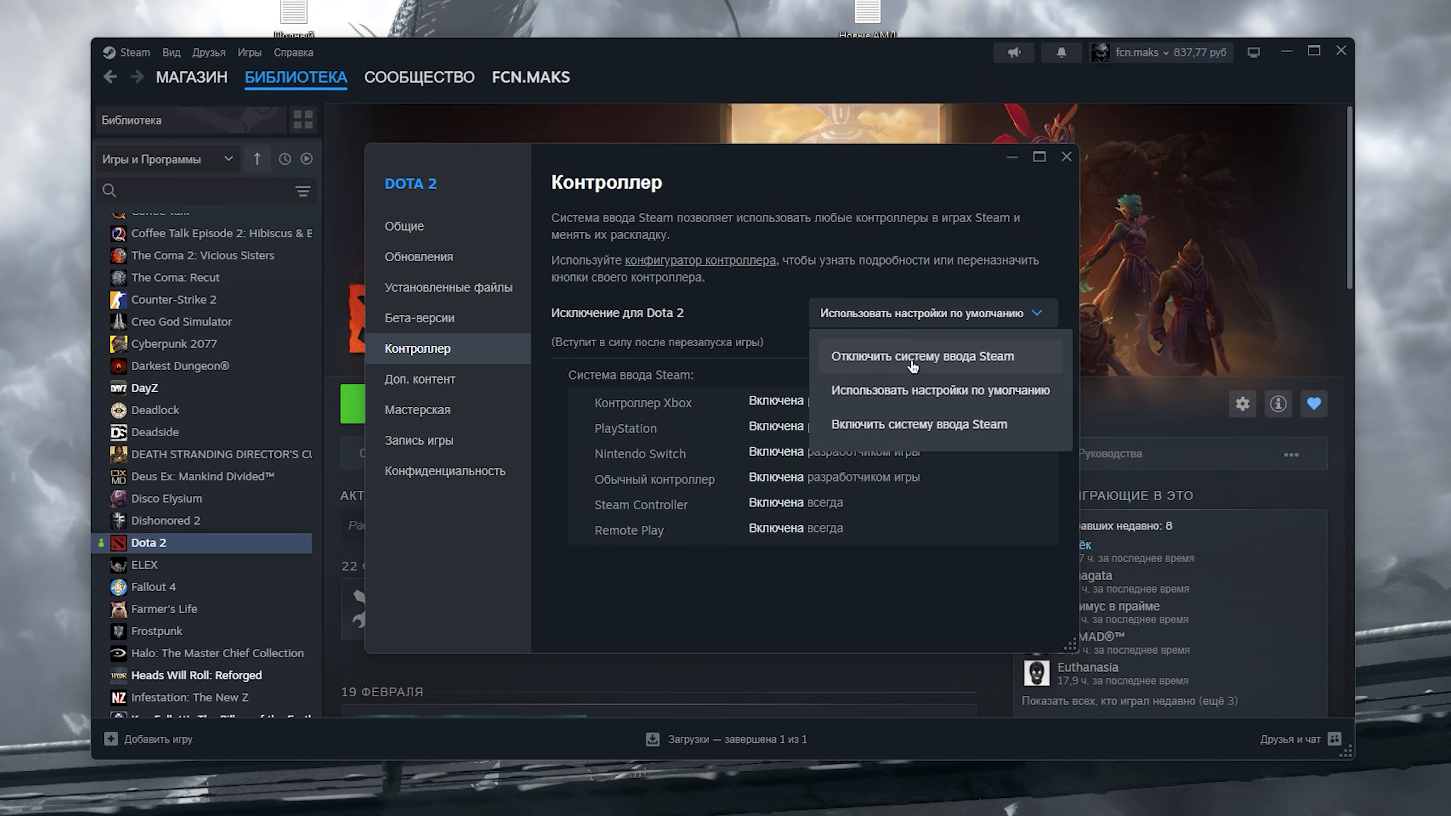
click(880, 369)
- Look through the Мастерская items installed for Dota 2
click(489, 409)
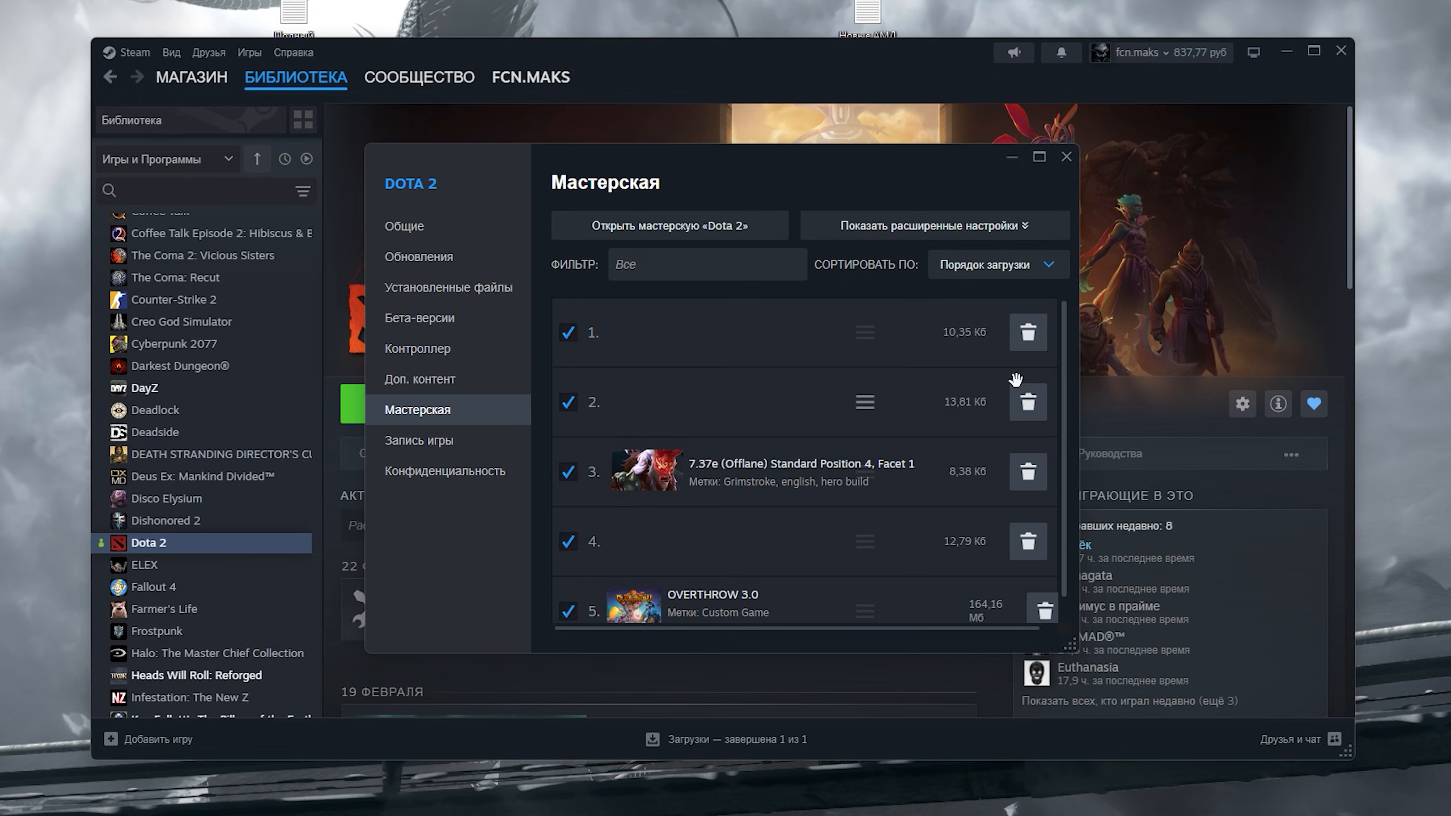
scroll(1068, 330, down, 1)
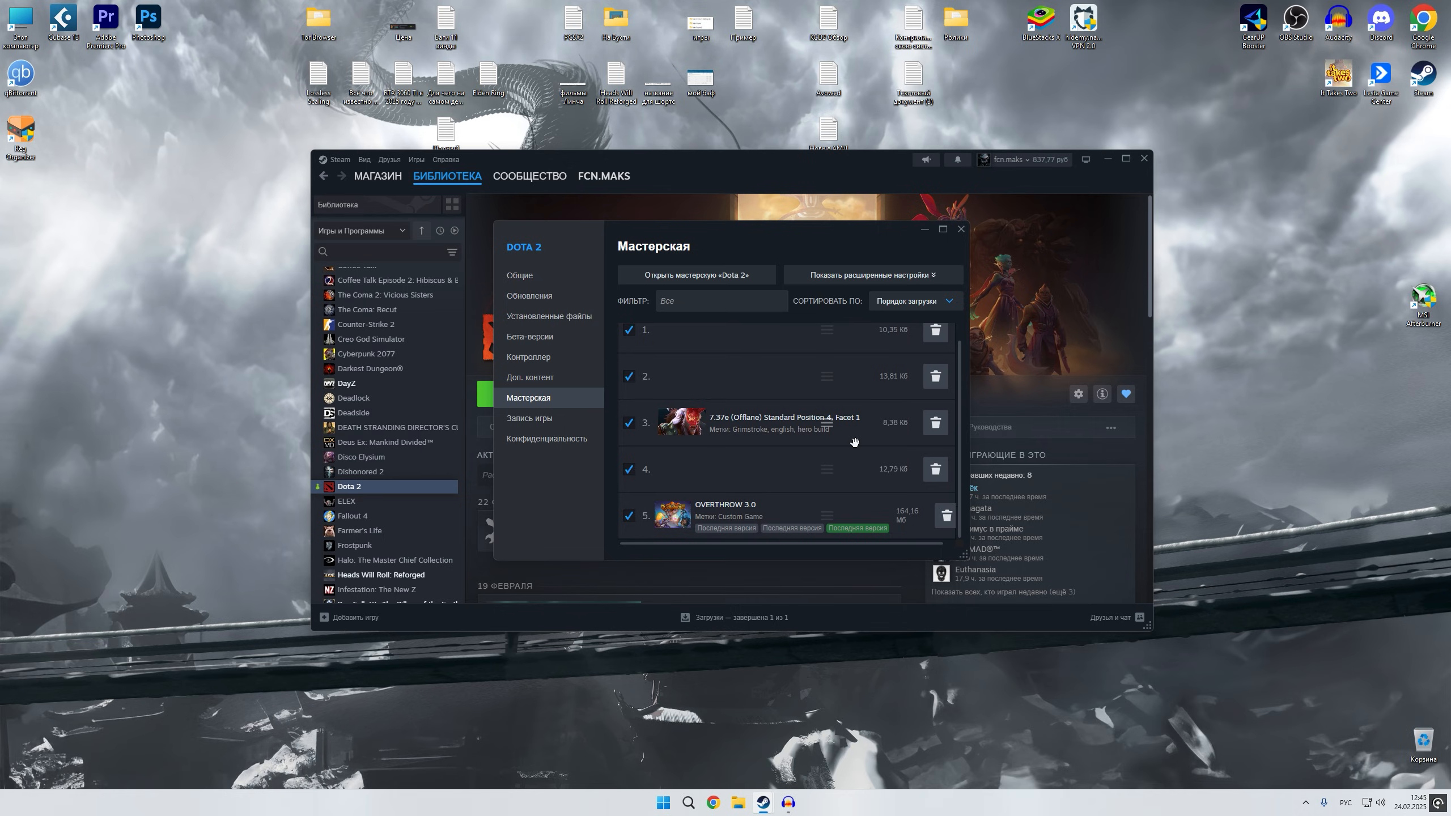
scroll(855, 442, up, 1)
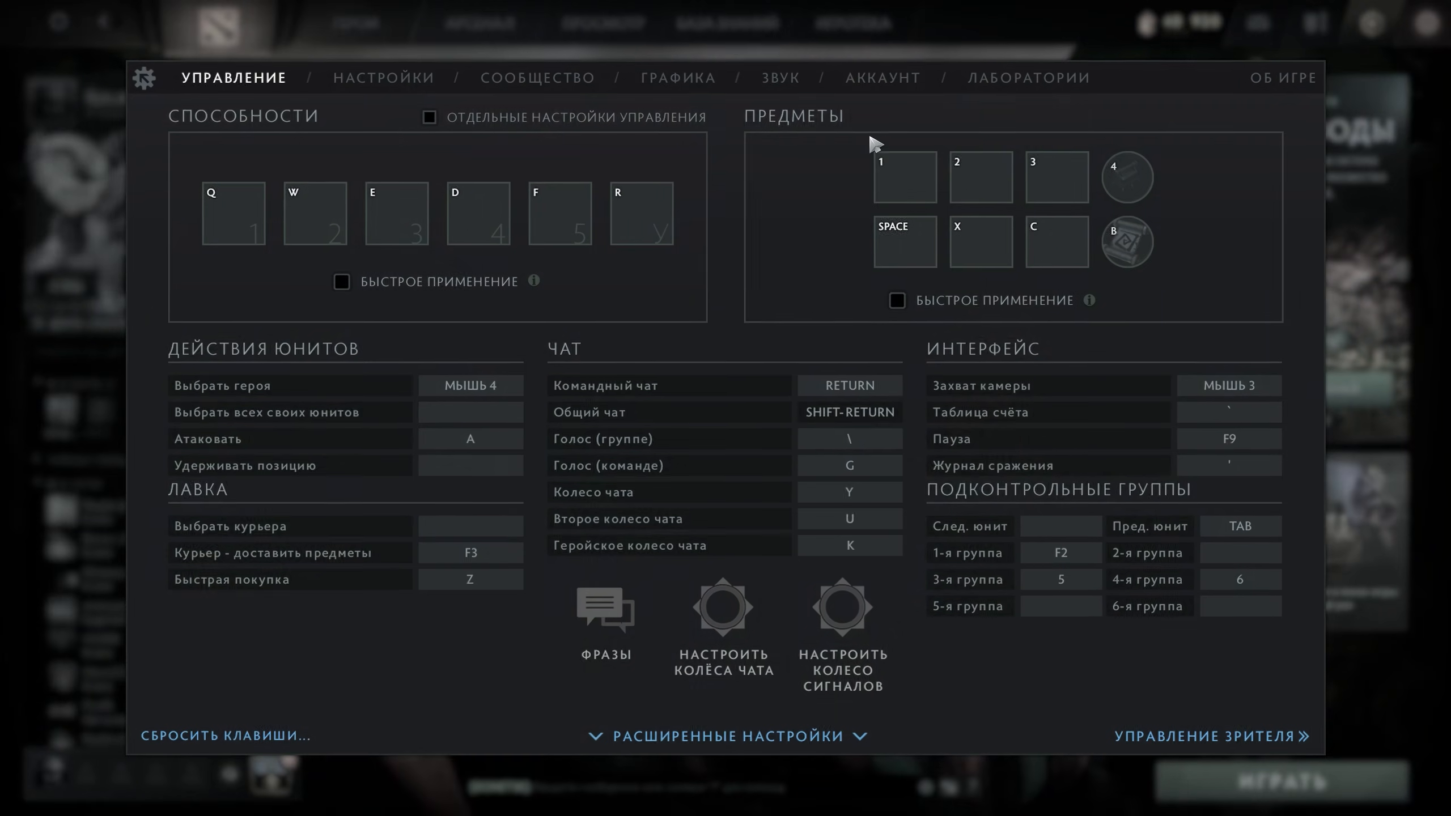
- In Dota 2's Графика settings, switch the resolution to Расширенные настройки and check the Размер and Режим отображения options
click(663, 85)
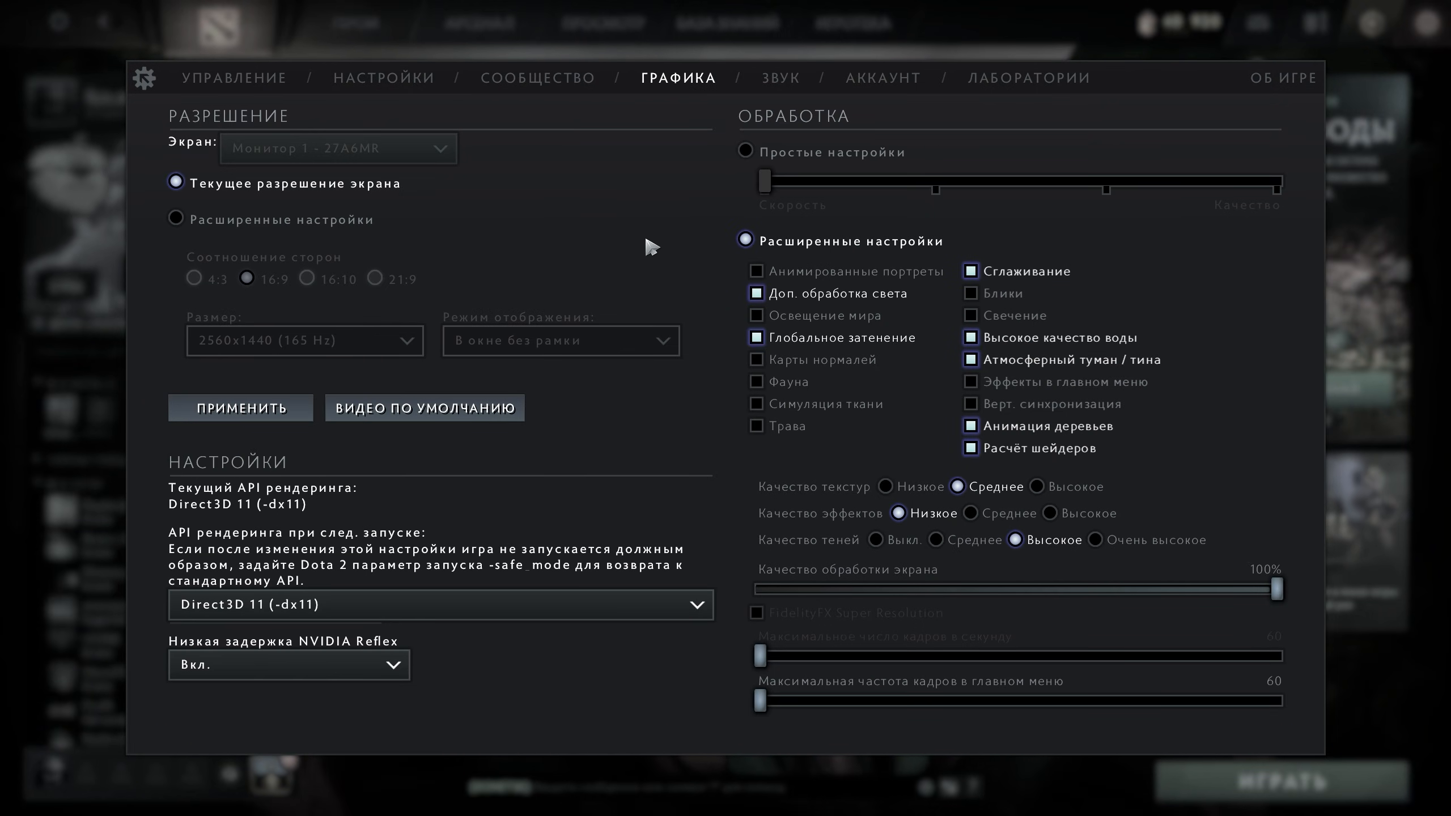
click(277, 221)
click(302, 342)
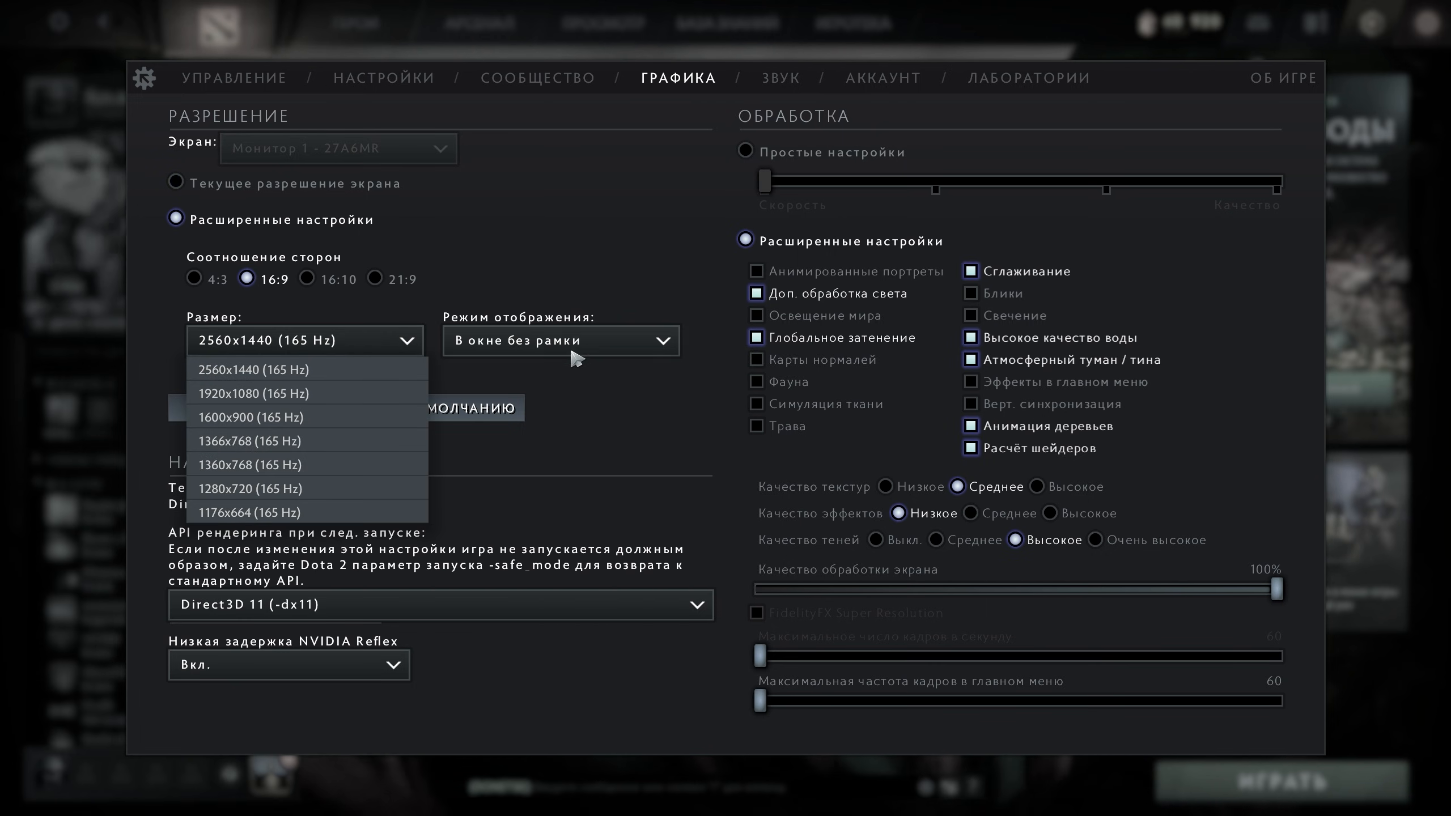
click(657, 343)
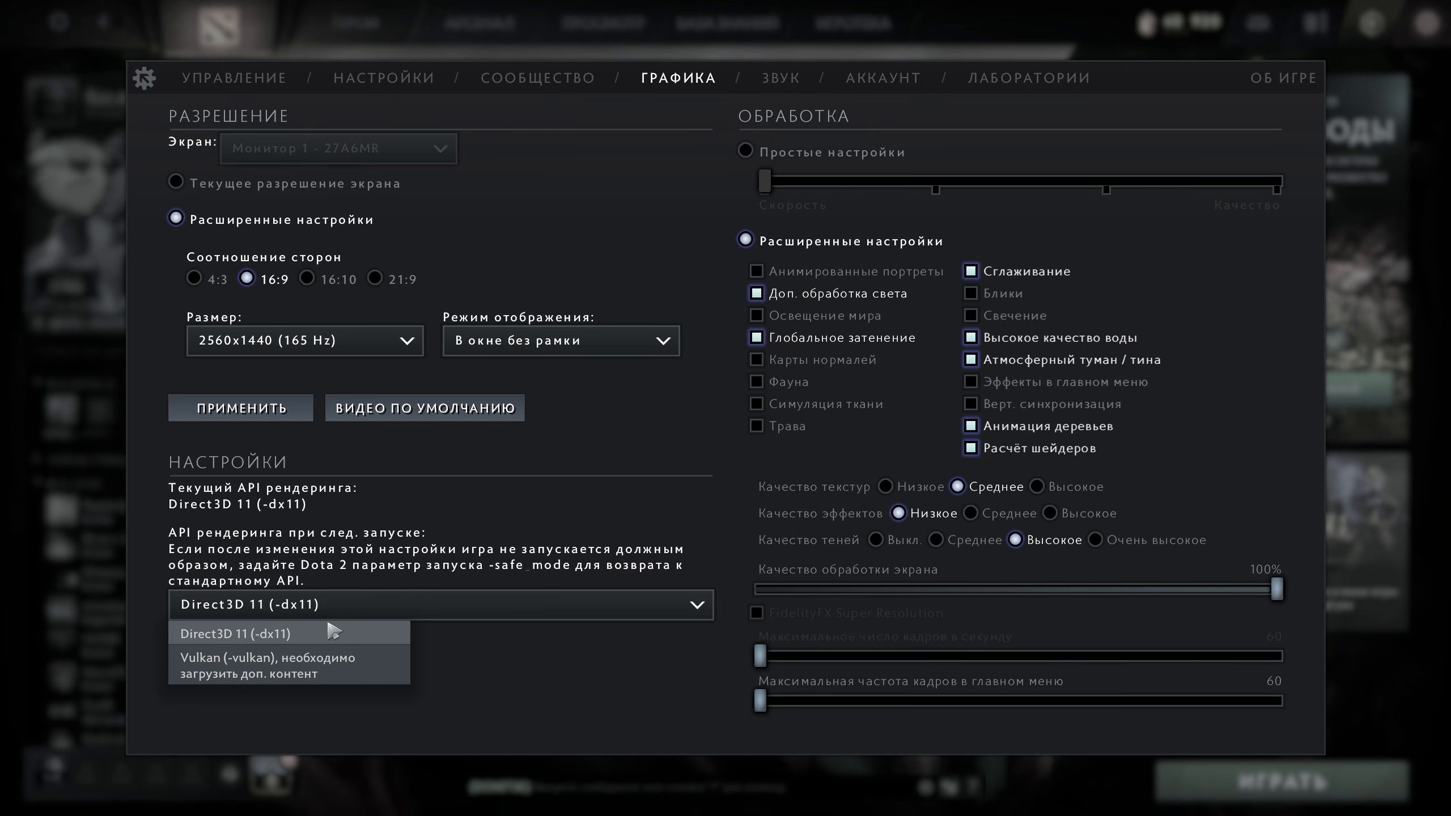
- Review the rendering API, NVIDIA Reflex and FidelityFX Super Resolution options in the Графика settings
click(521, 543)
click(310, 676)
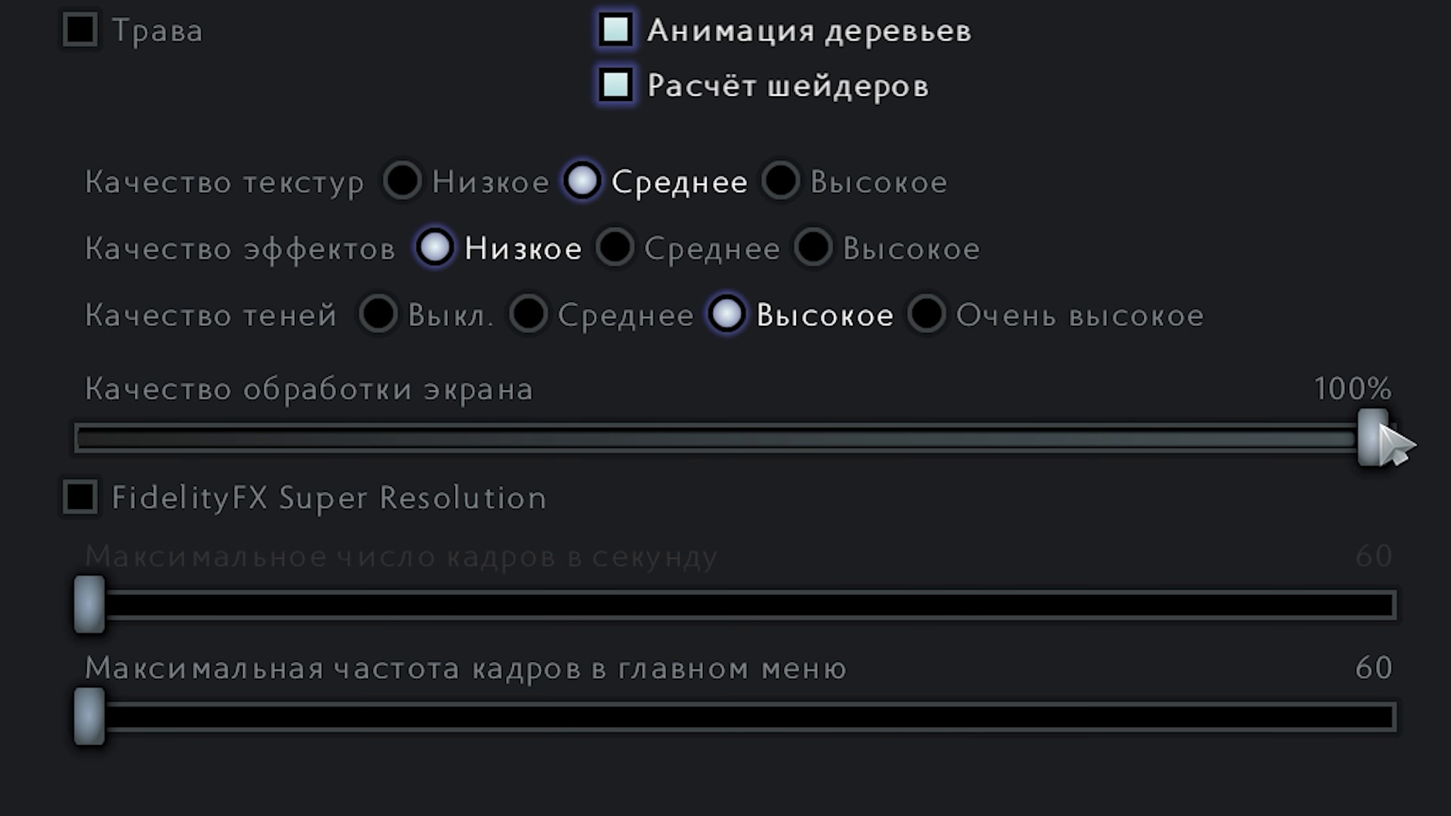
mouse_move(182, 530)
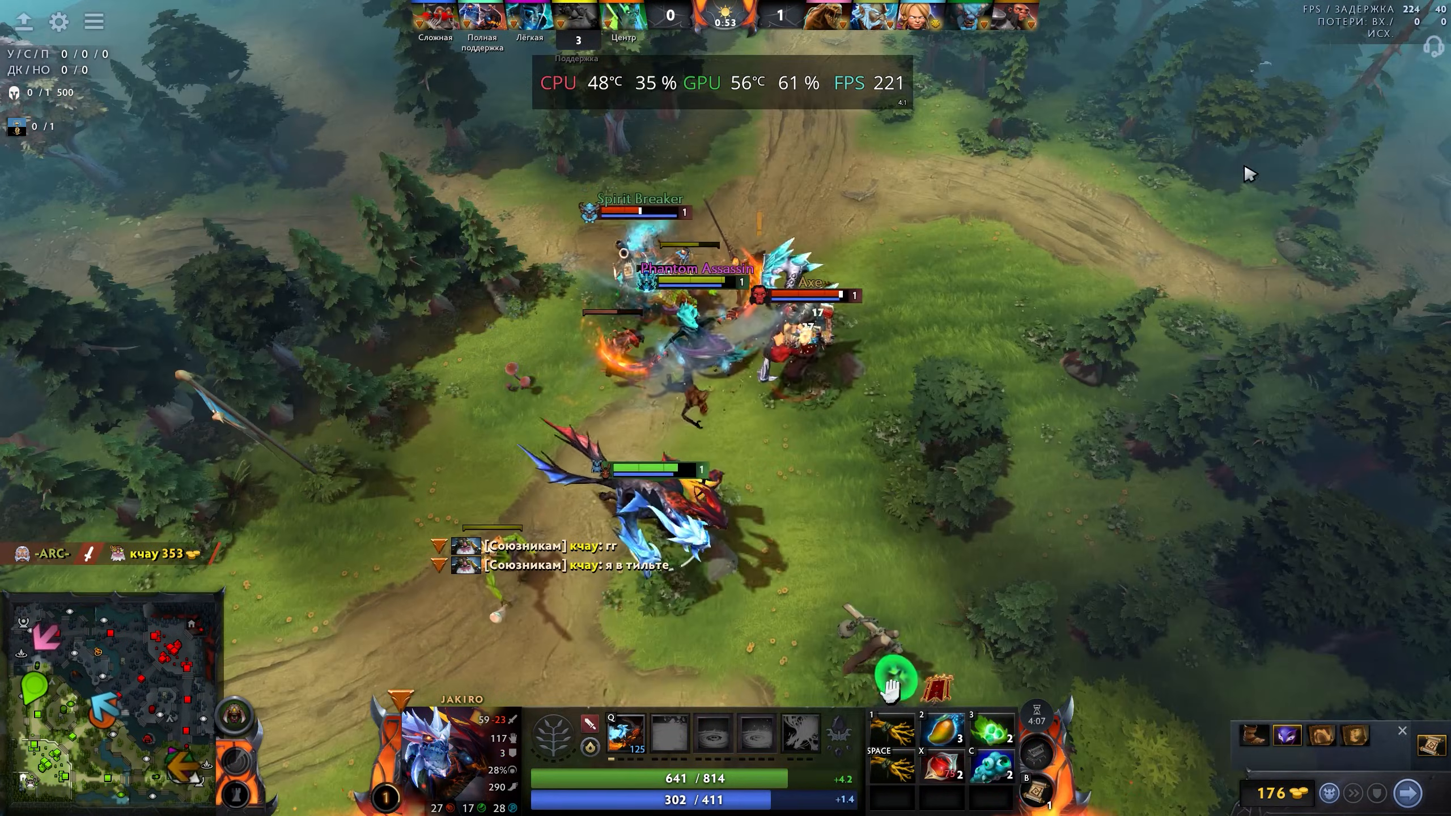
right_click(800, 341)
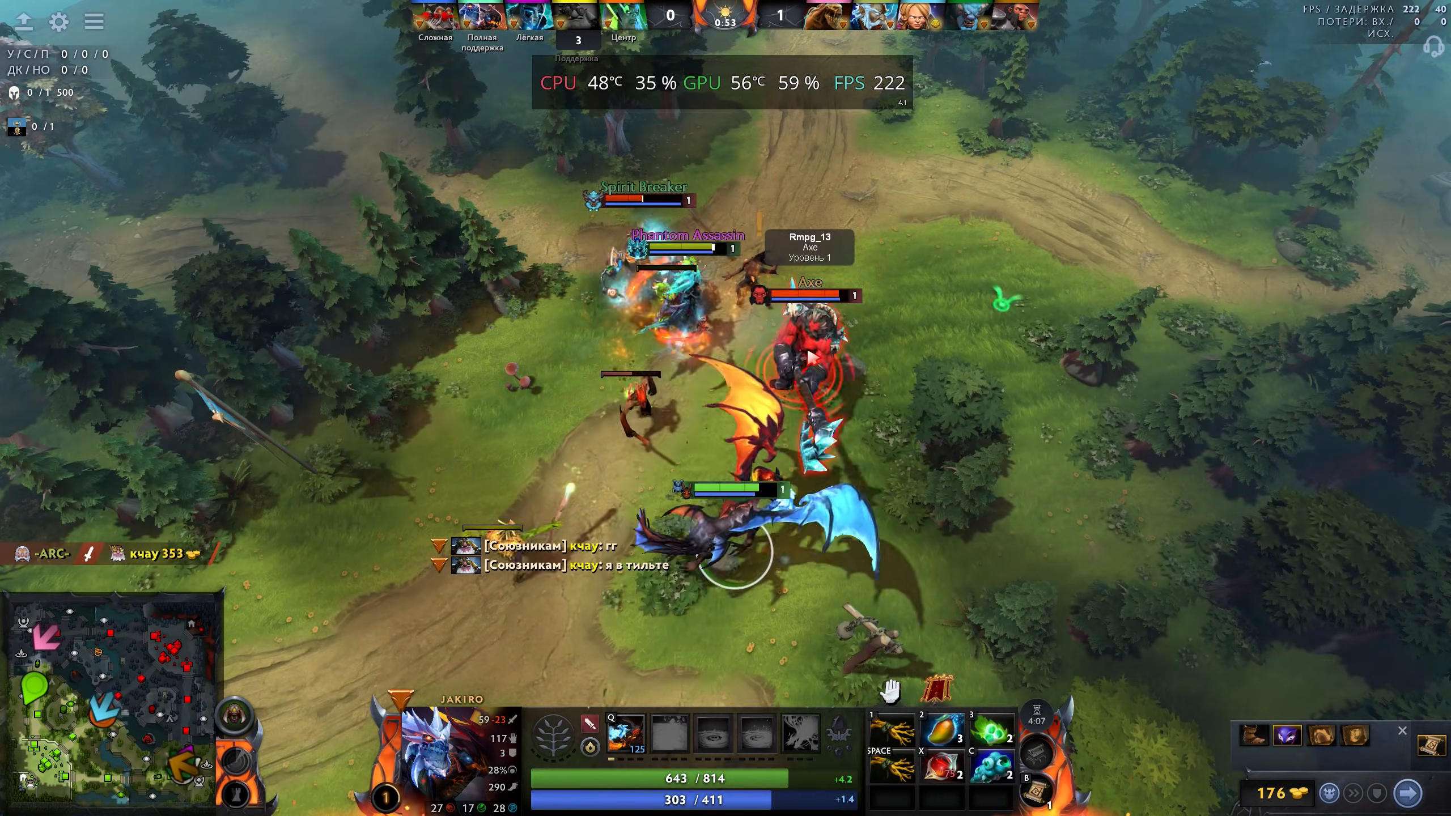
right_click(781, 292)
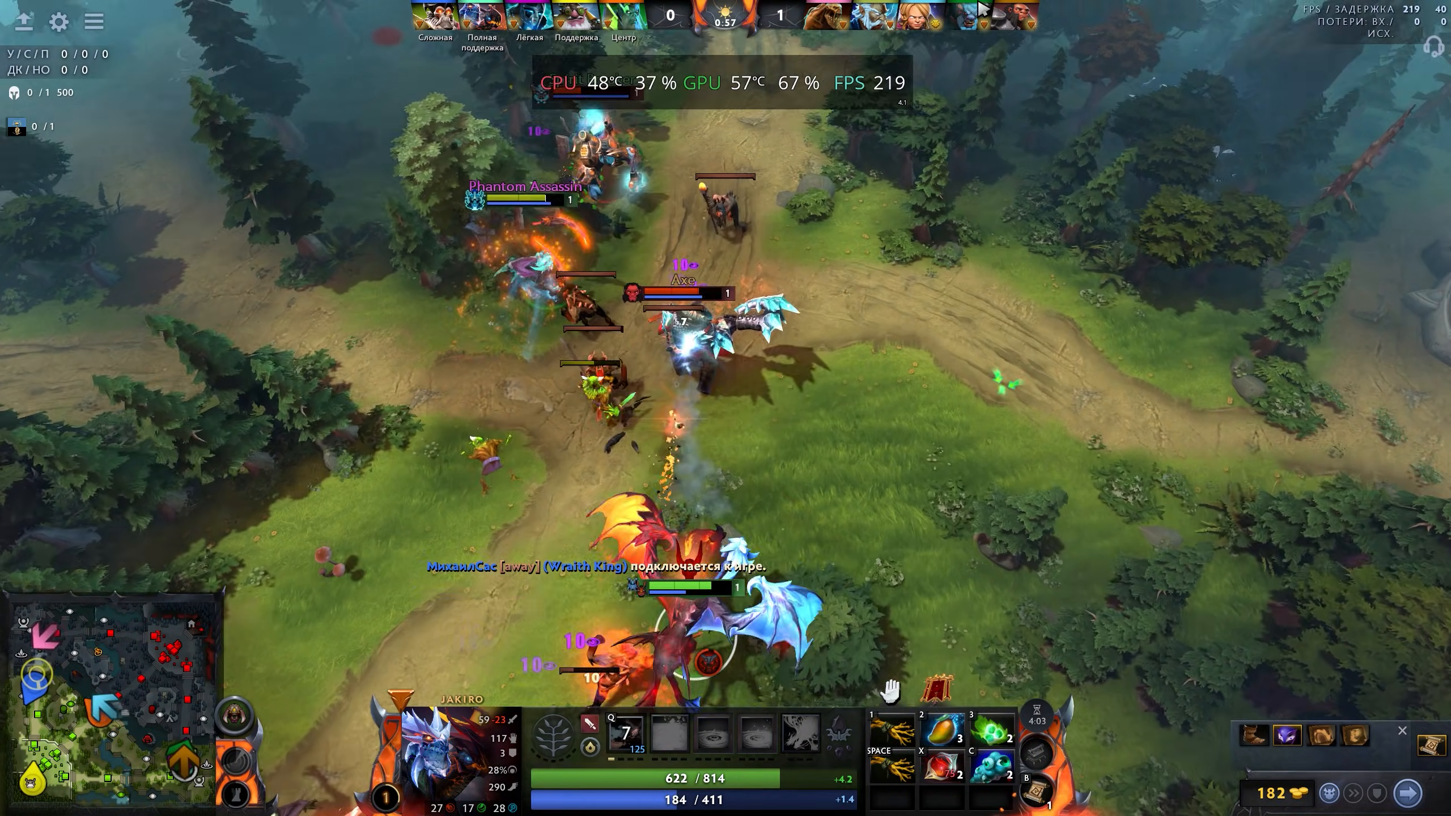
right_click(788, 196)
key(x)
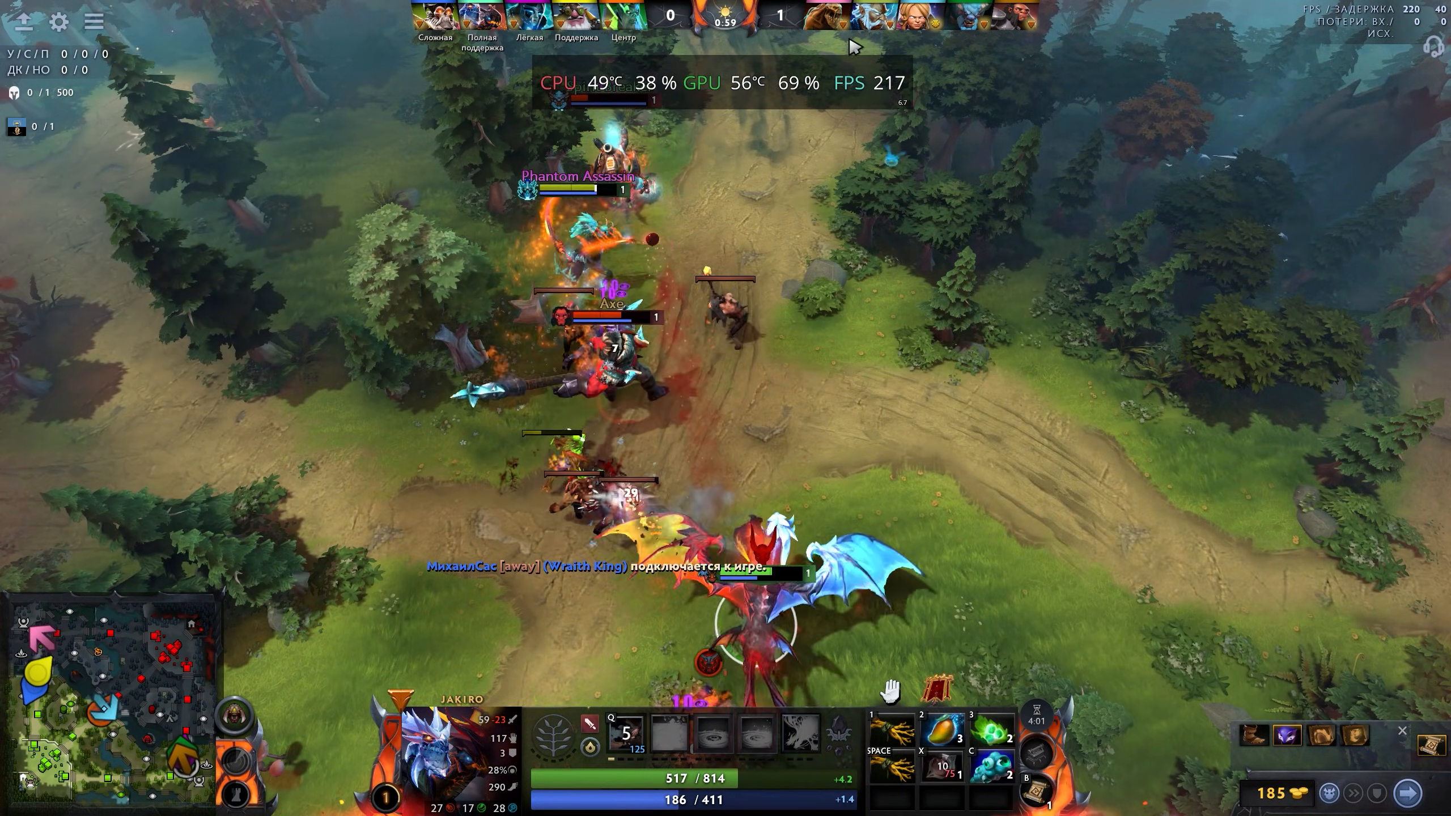
right_click(738, 143)
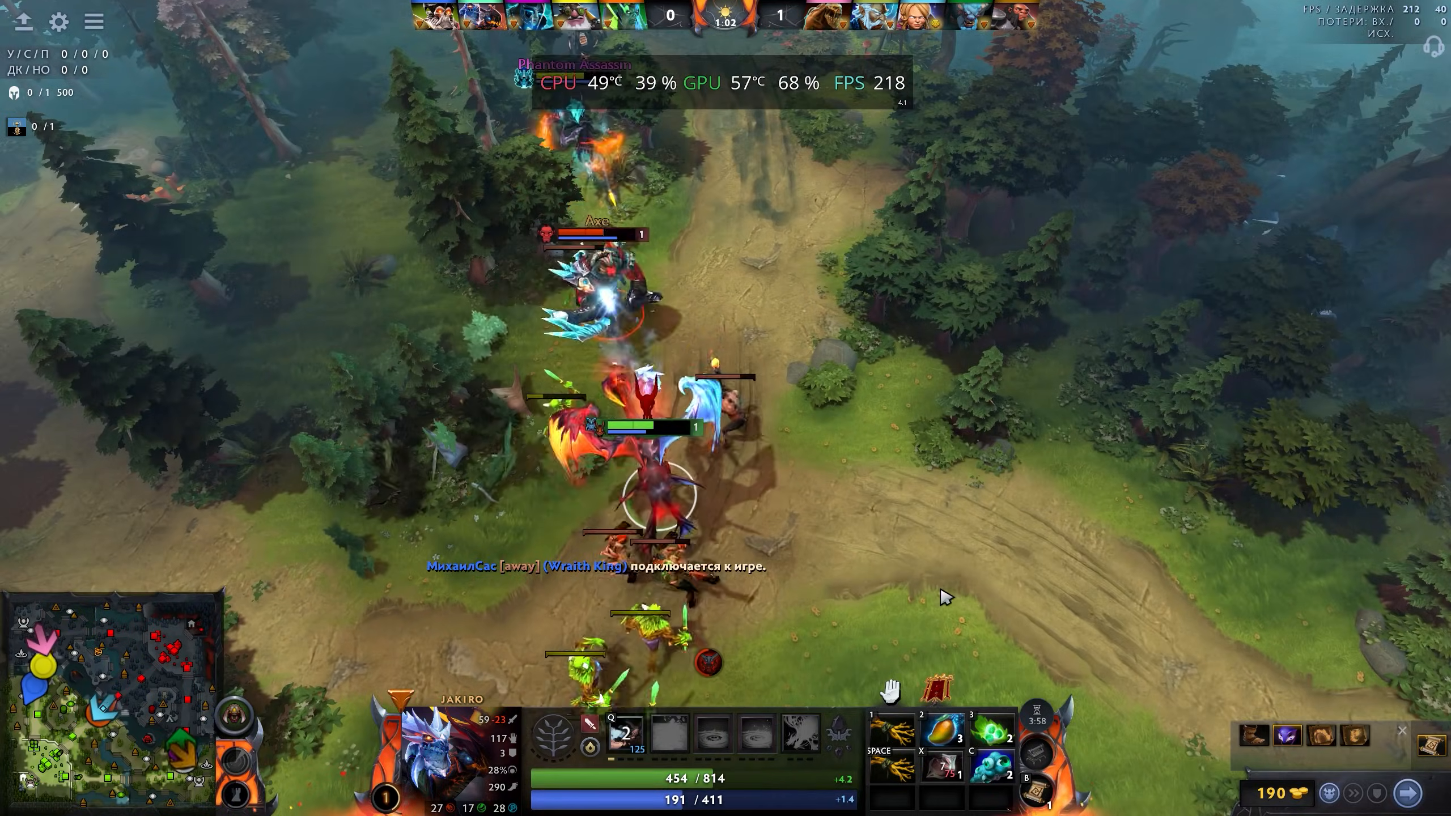
right_click(945, 597)
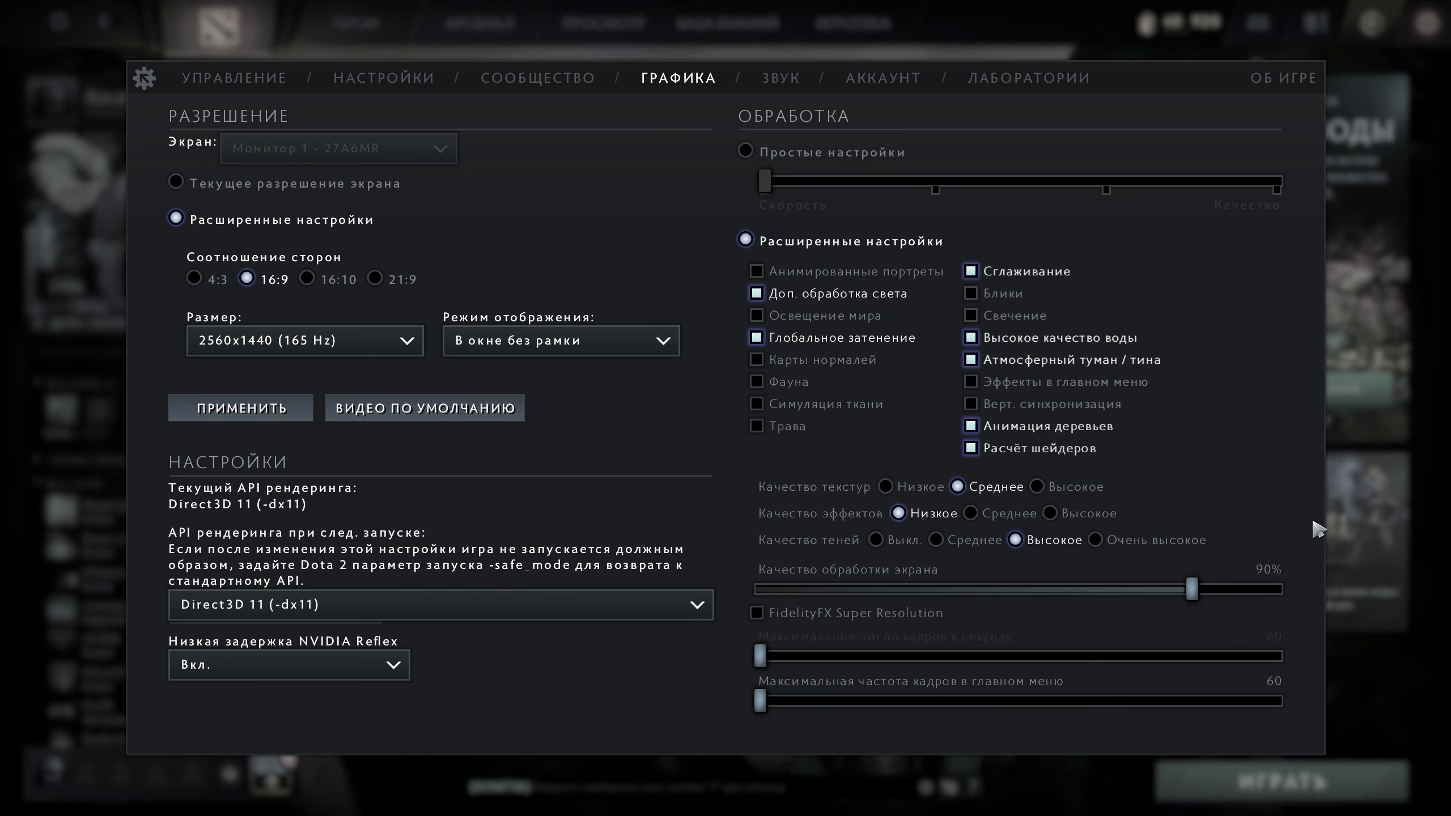
mouse_move(877, 628)
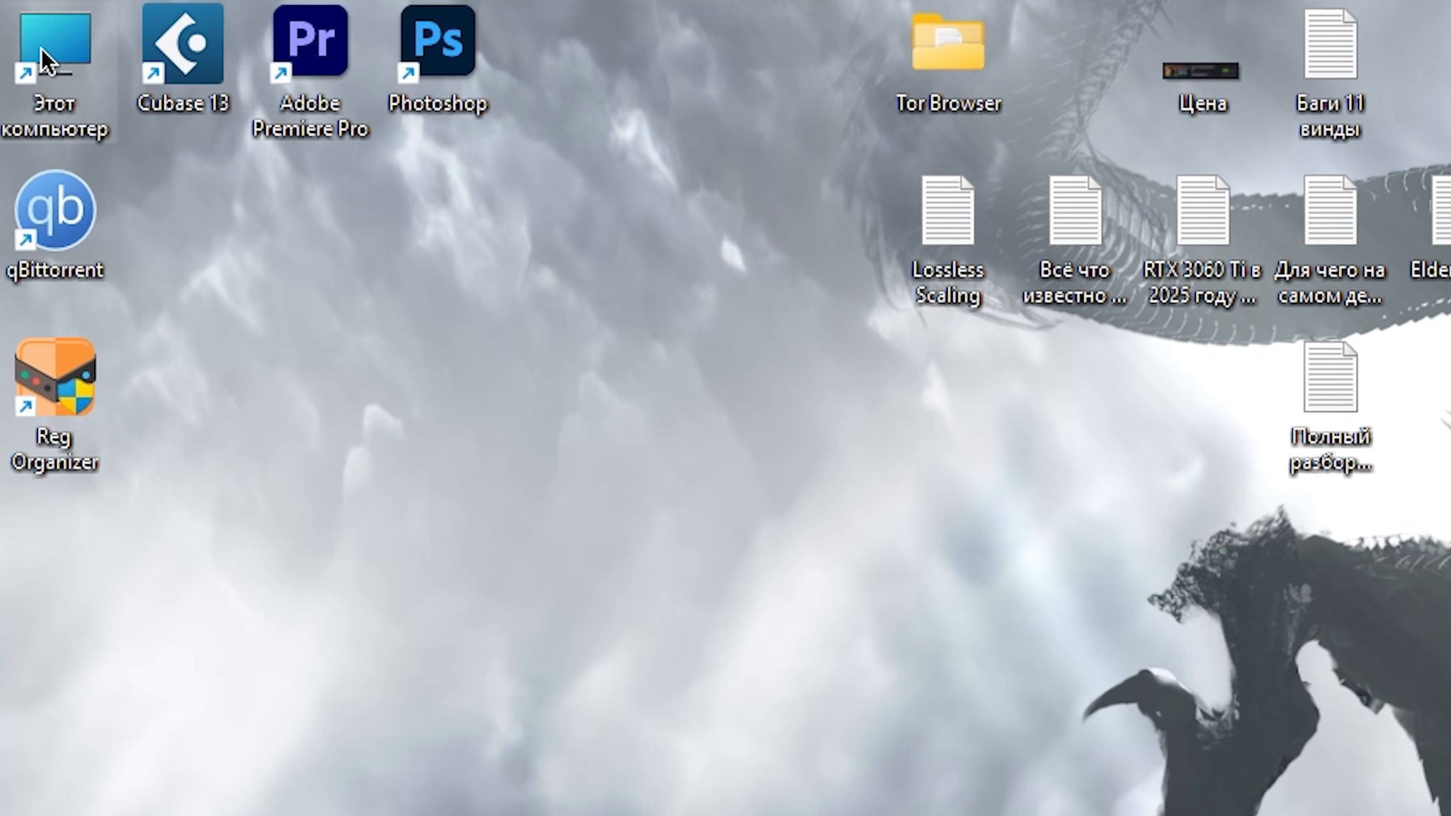
- Open the properties of Этот компьютер in Windows and bring up the Быстродействие parameters from the additional system parameters
double_click(41, 47)
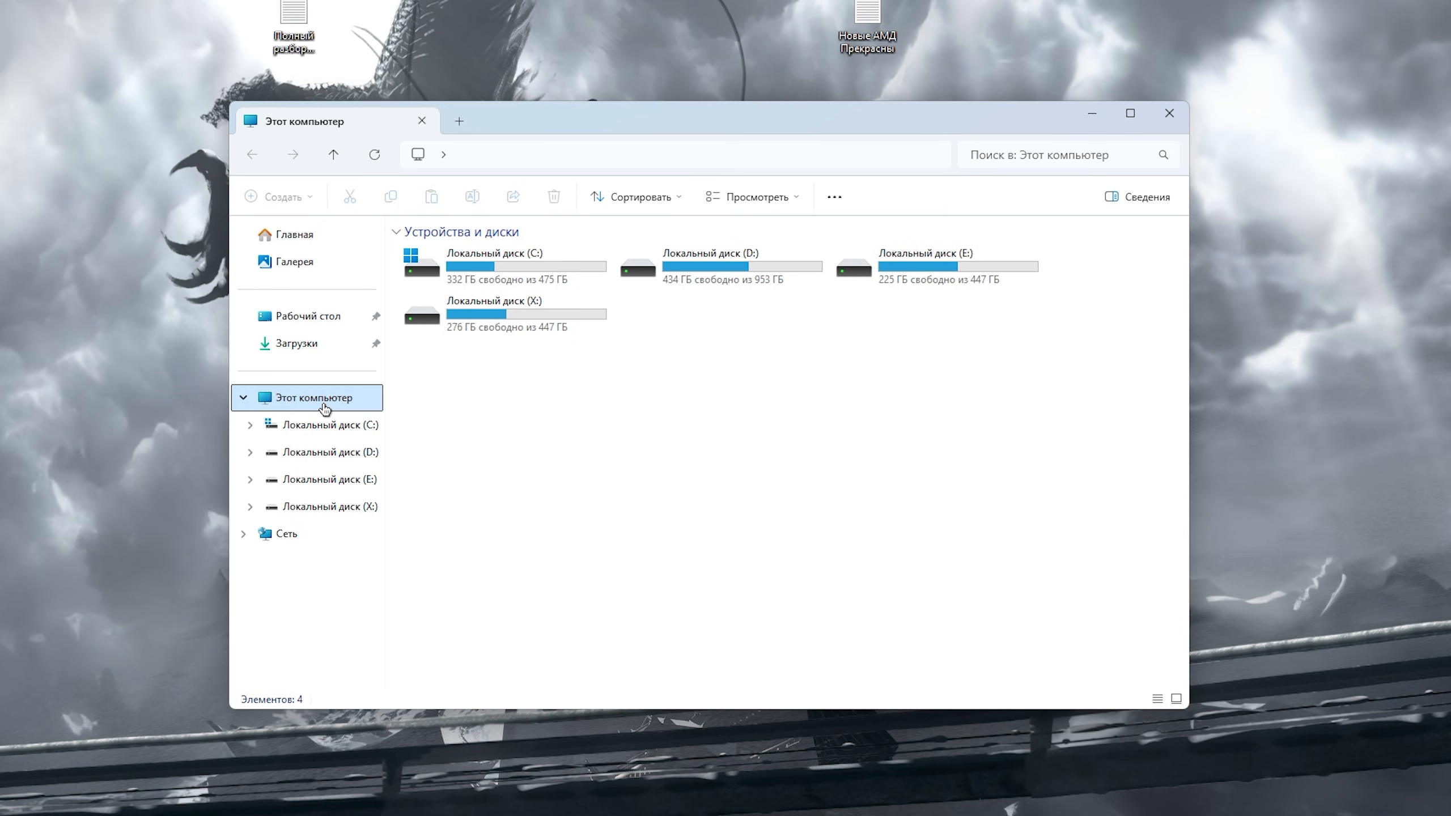
right_click(324, 406)
click(559, 689)
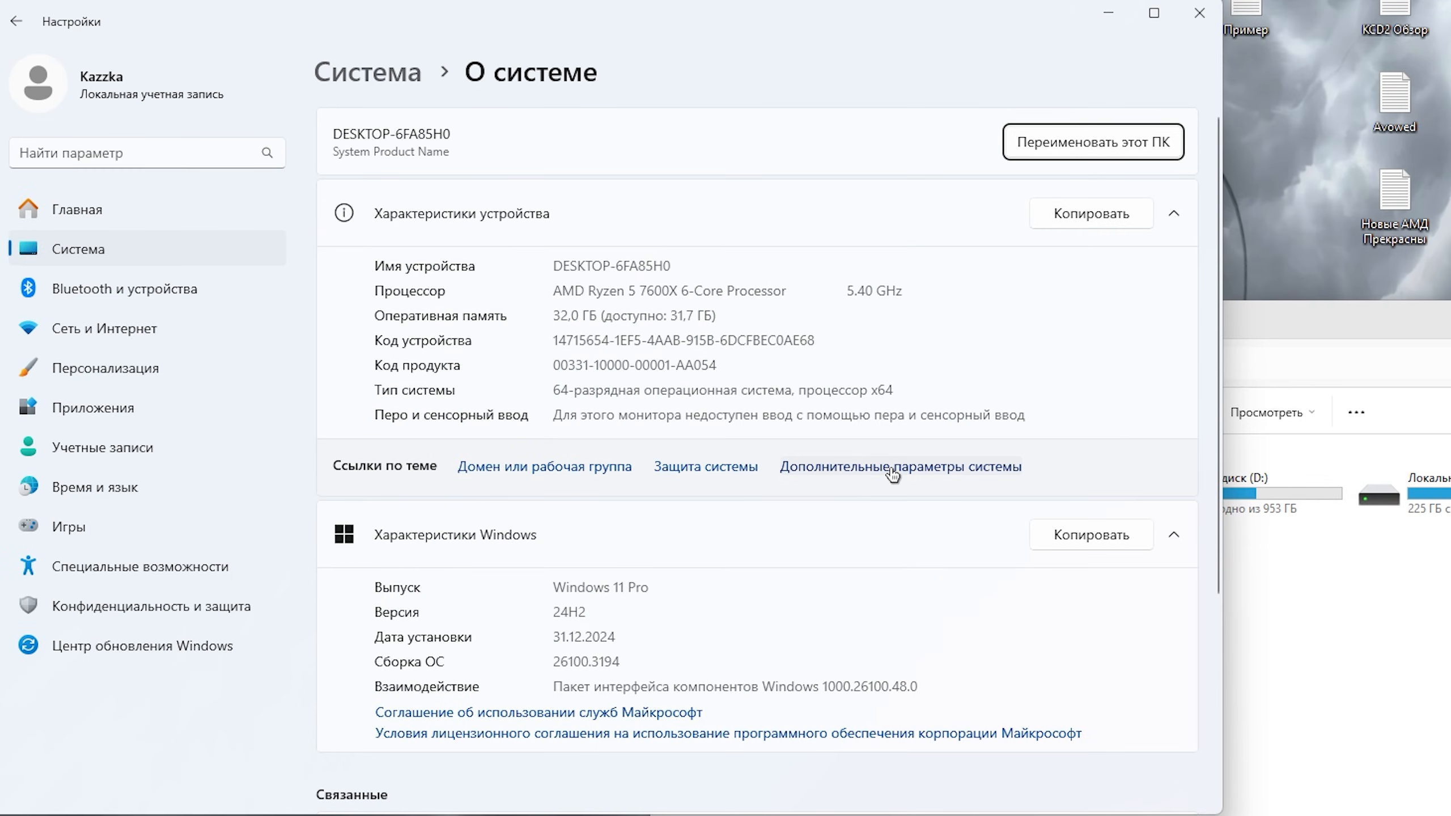
click(891, 468)
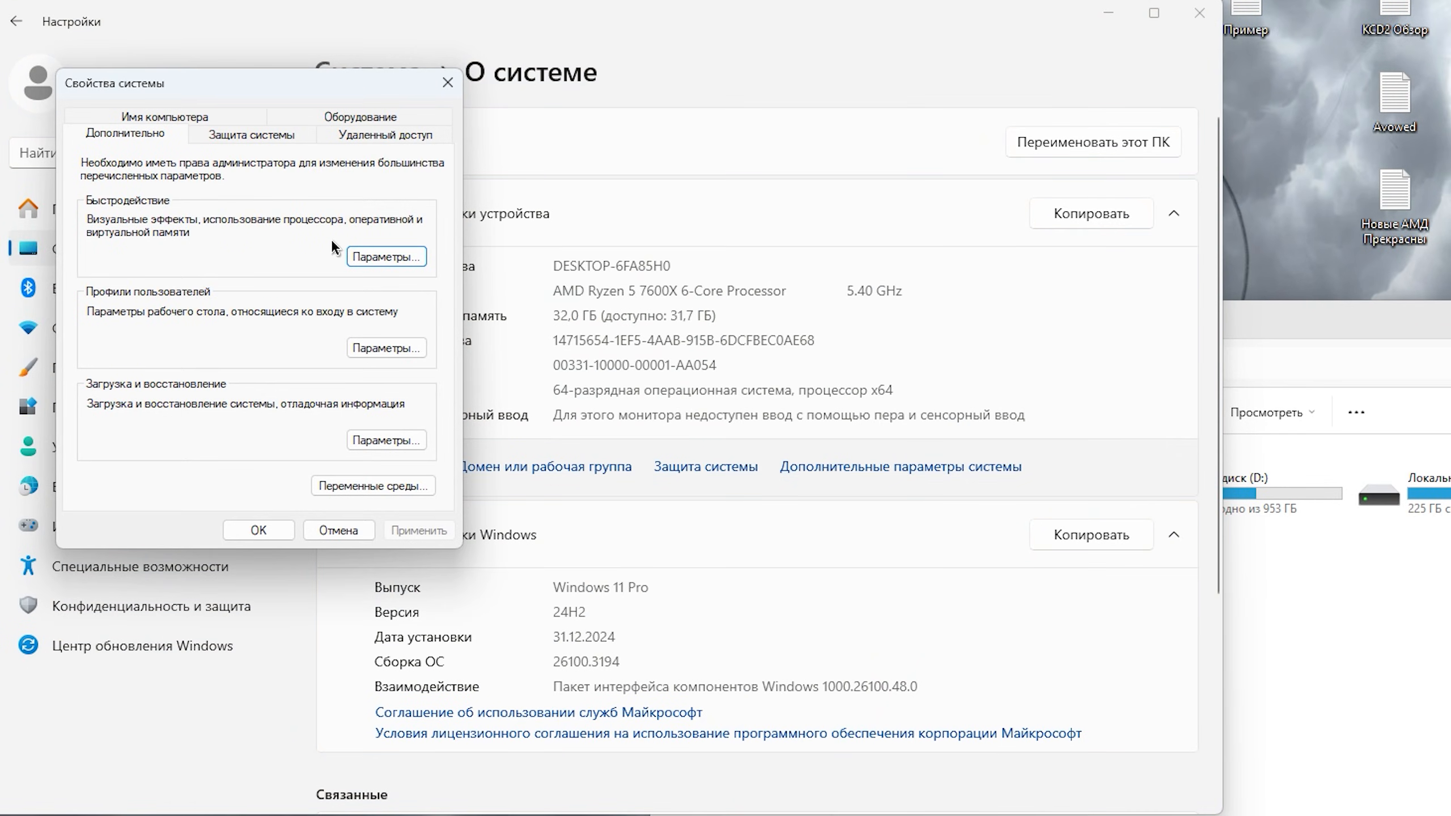
click(383, 258)
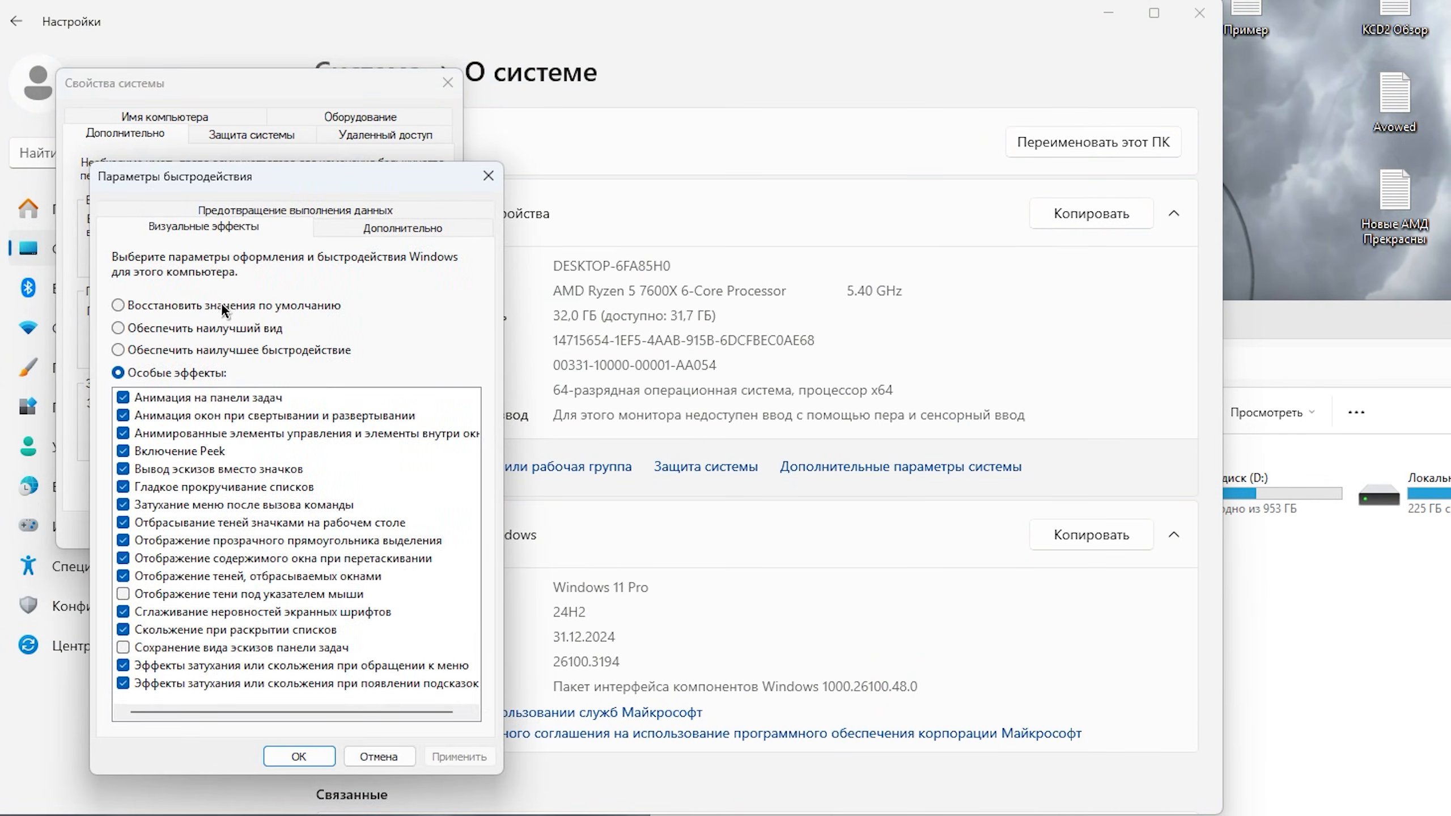
- Set the visual effects to Обеспечить наилучшее быстродействие, then enable only Сглаживание неровностей экранных шрифтов and Отображение тени под указателем мыши
click(173, 329)
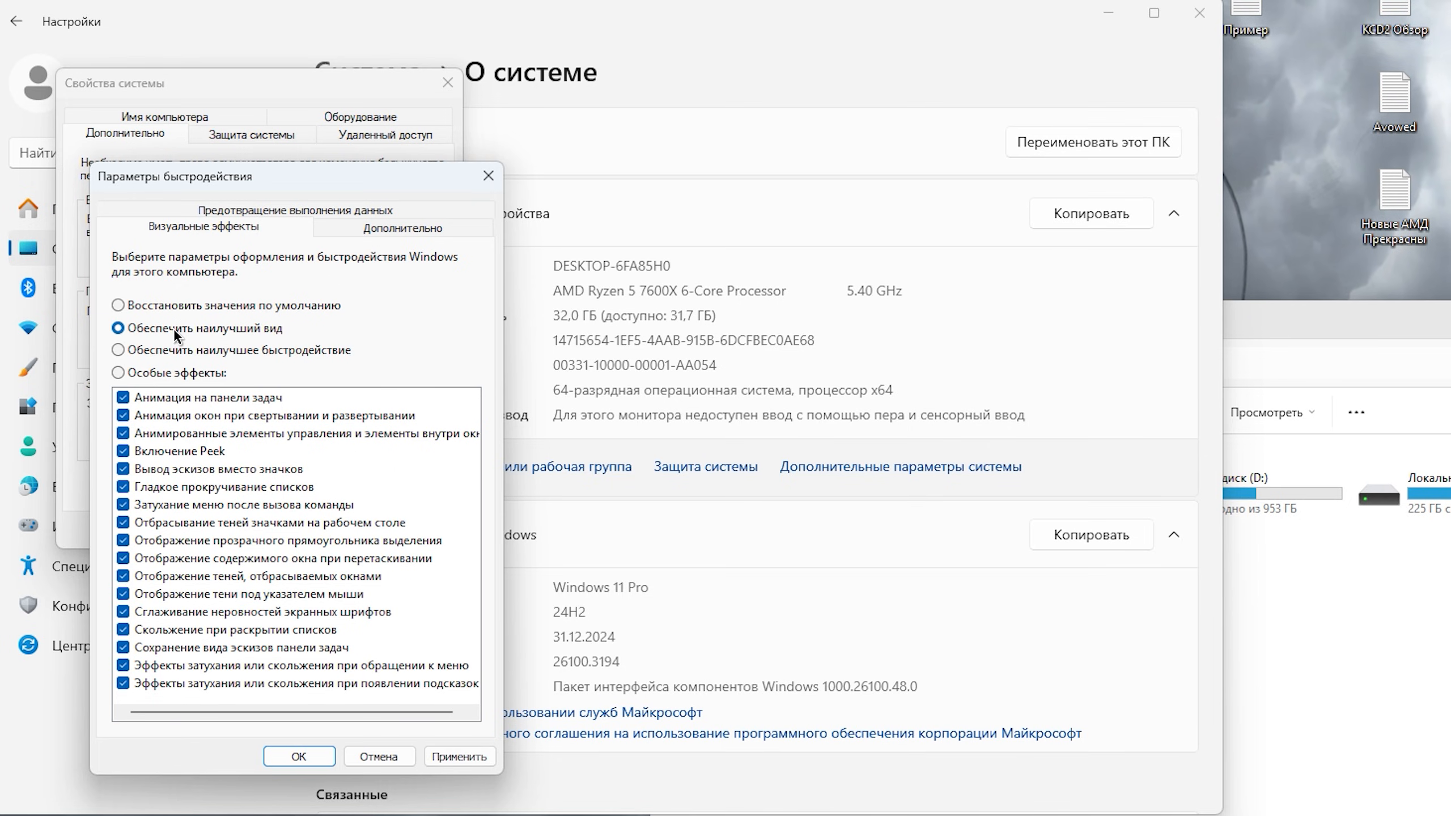
click(209, 350)
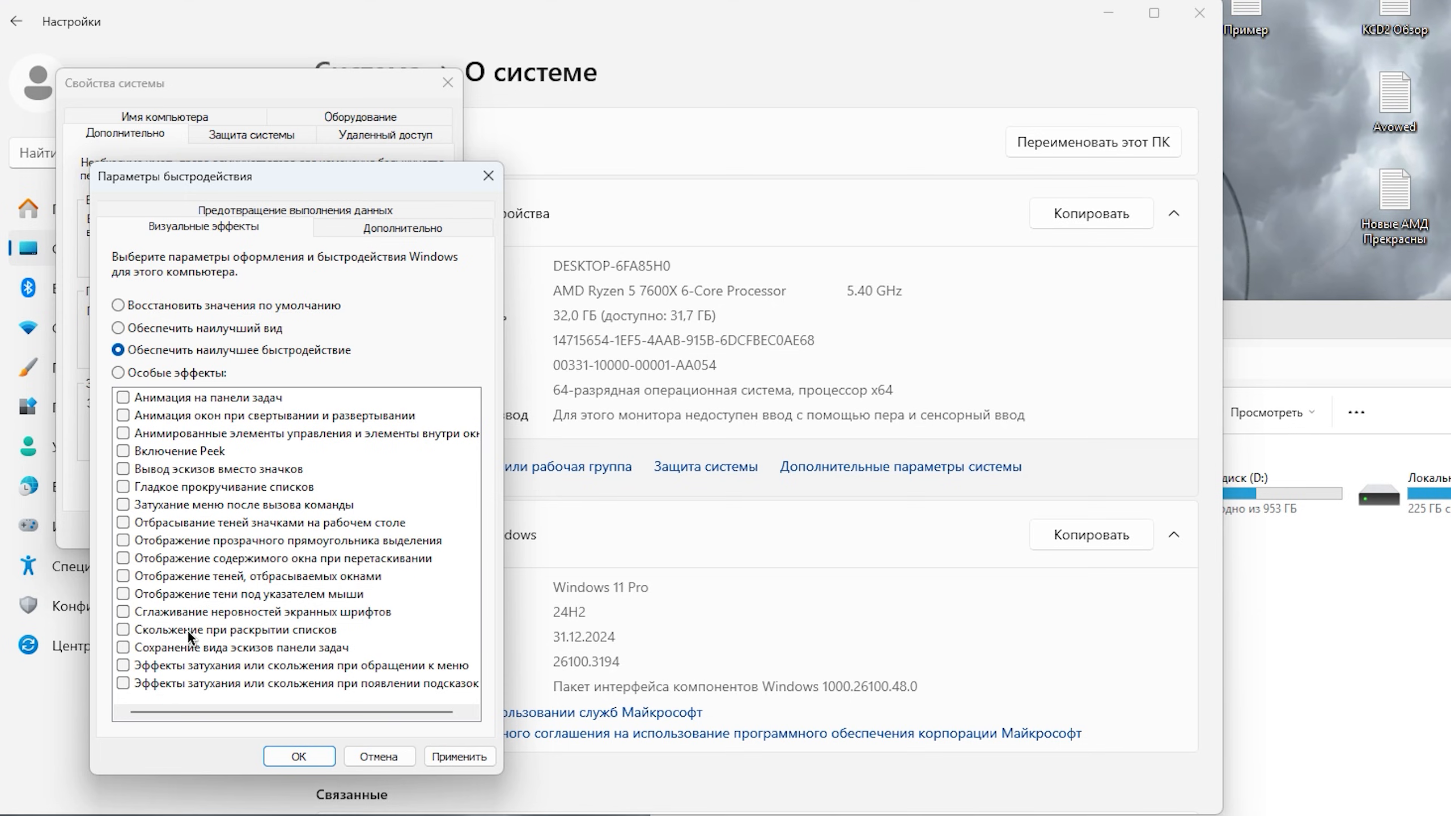
click(162, 615)
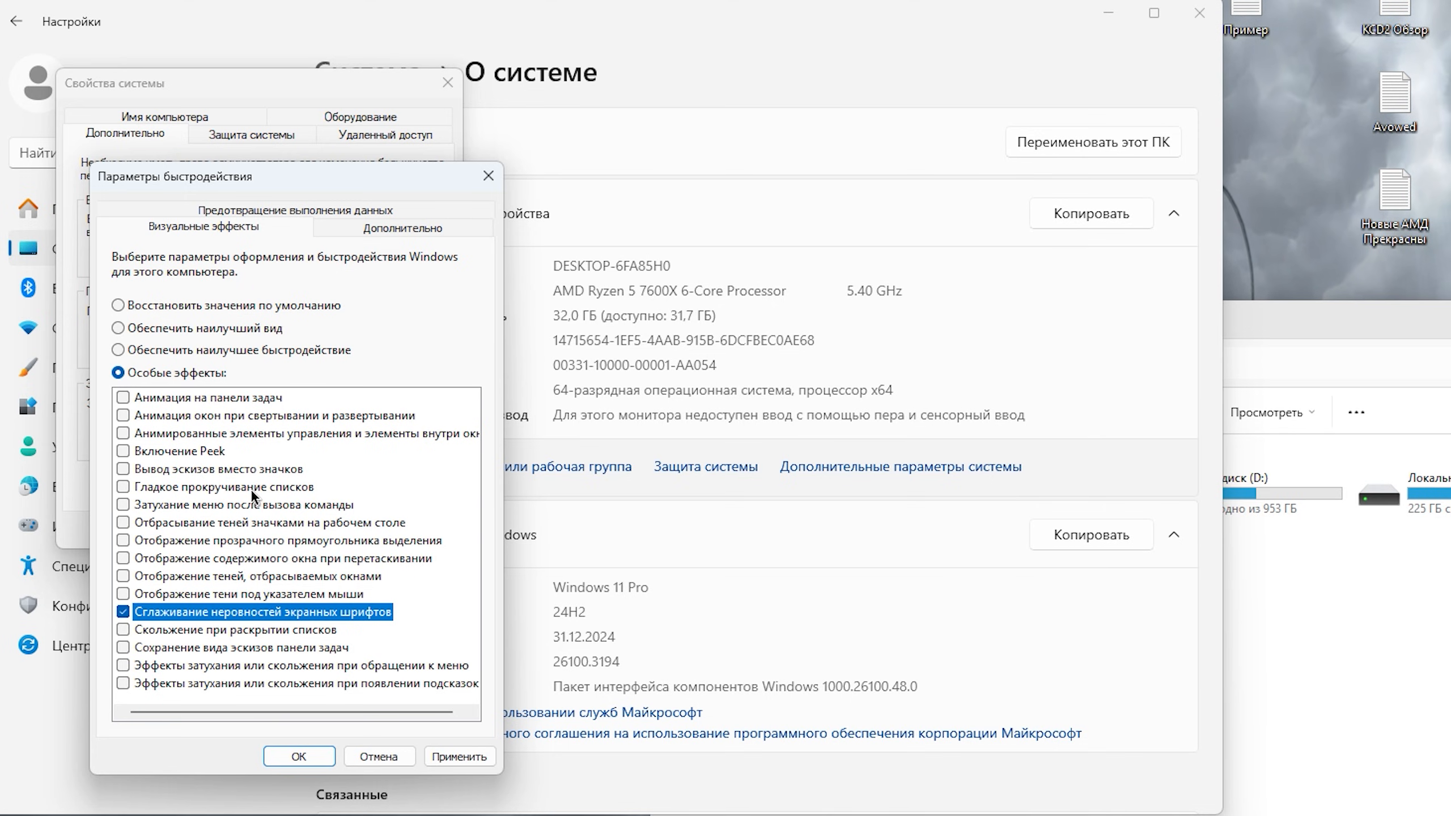
click(211, 593)
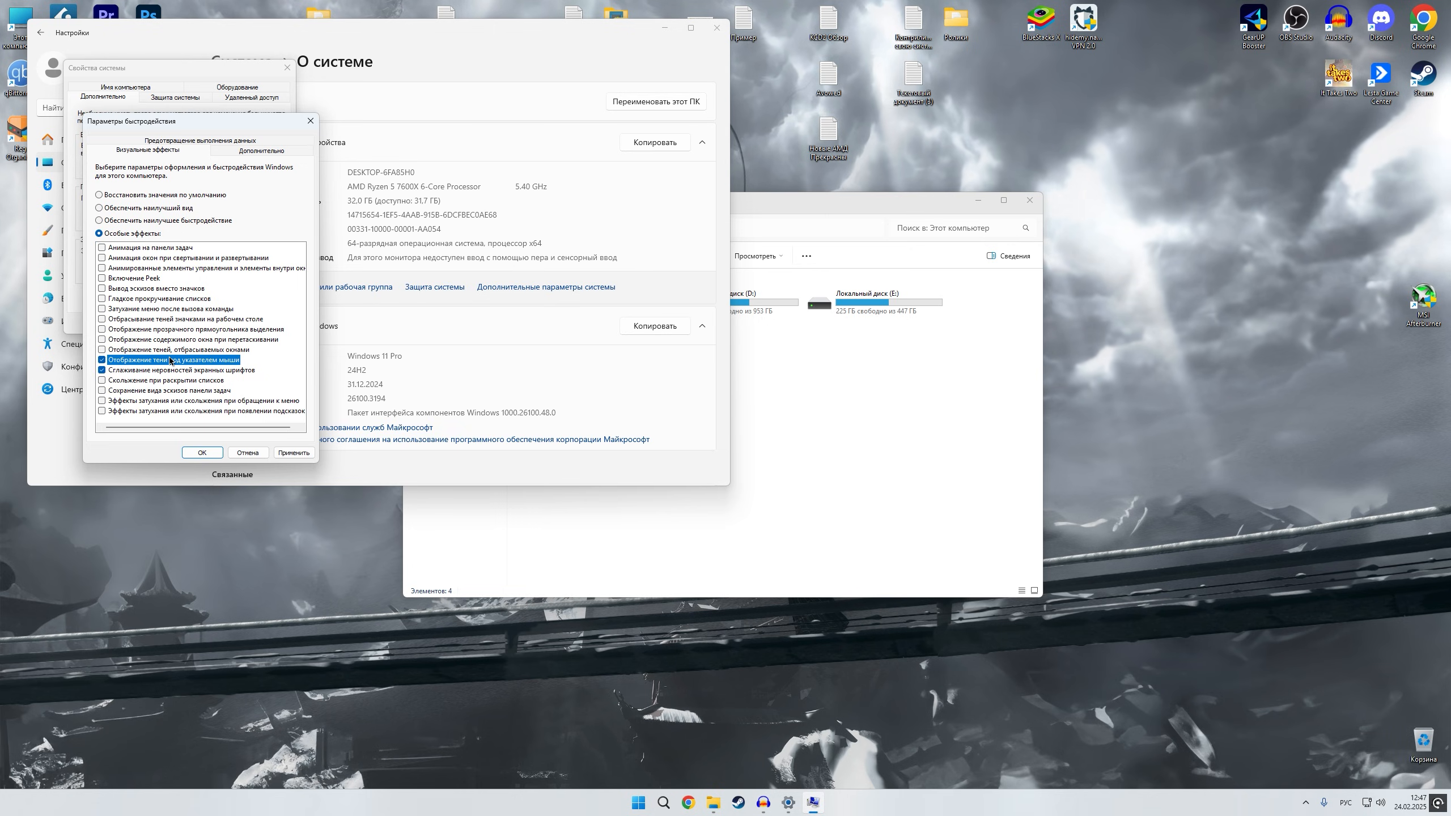
- Open the virtual memory settings, turn off Автоматически выбирать объем файла подкачки and select drive C:
click(249, 152)
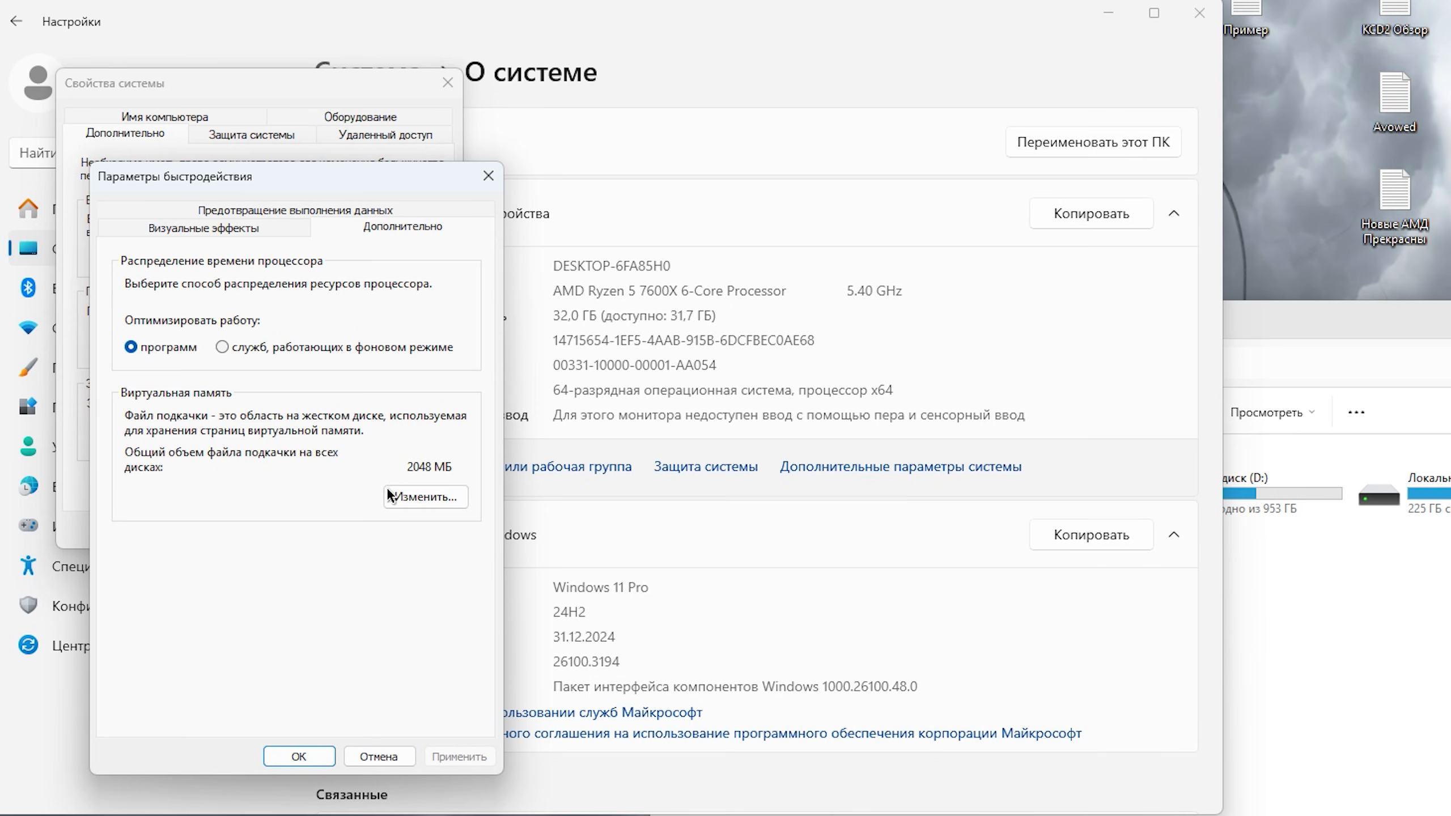
click(403, 501)
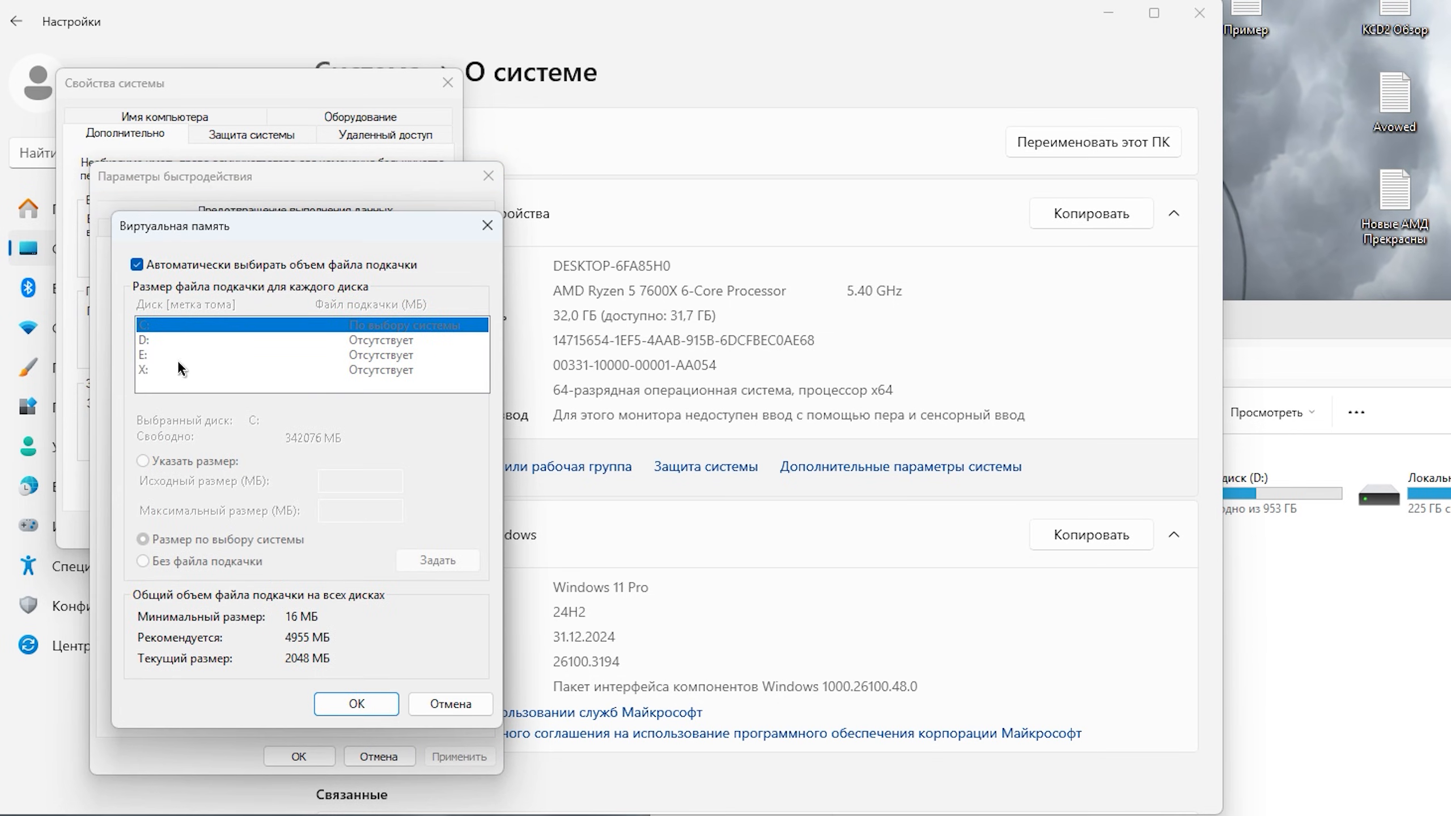
click(189, 264)
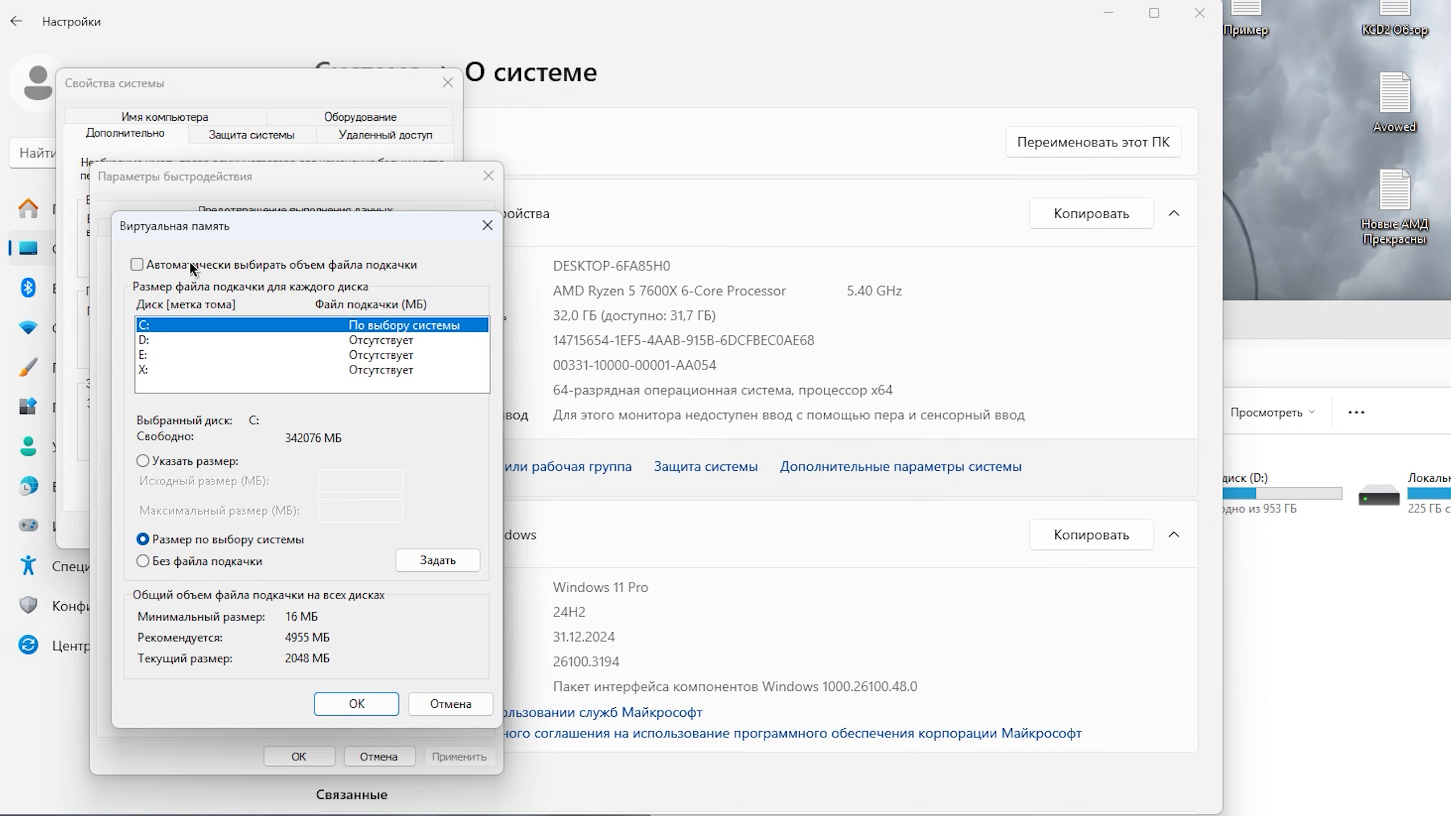
click(200, 325)
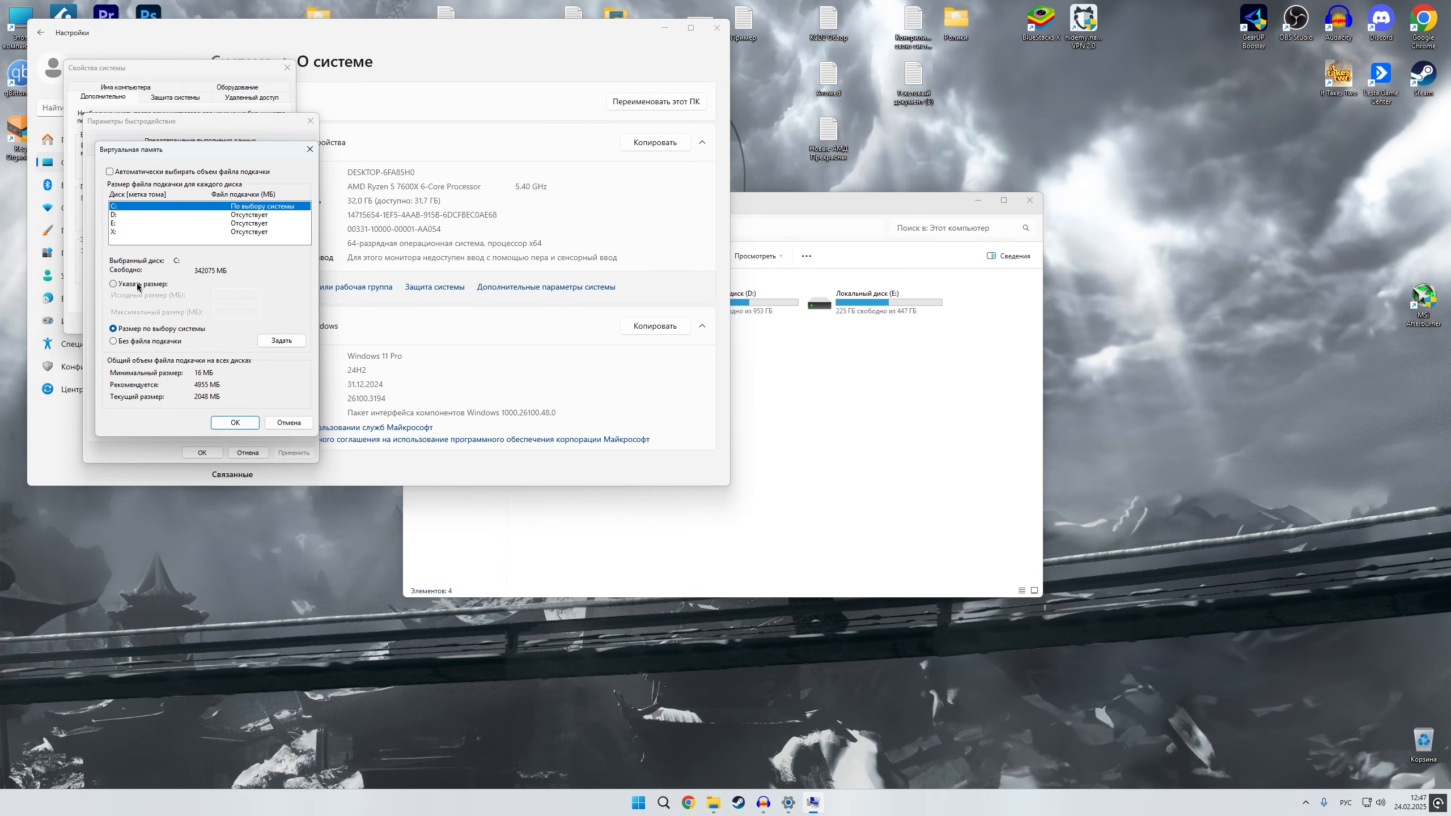
- Specify a custom paging file size for drive C:, with both the initial and maximum sizes at 2000 MB
click(137, 287)
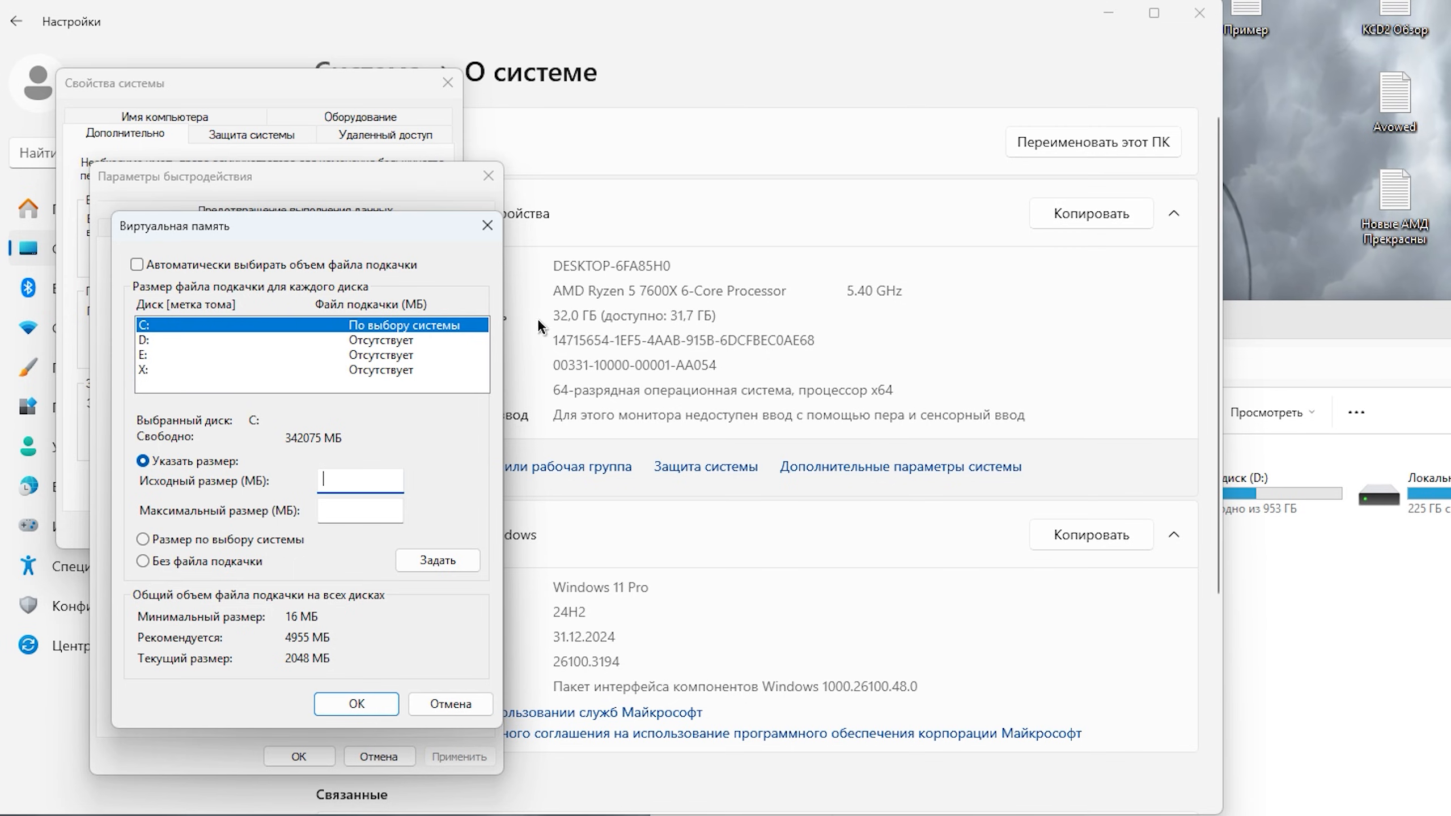
click(339, 512)
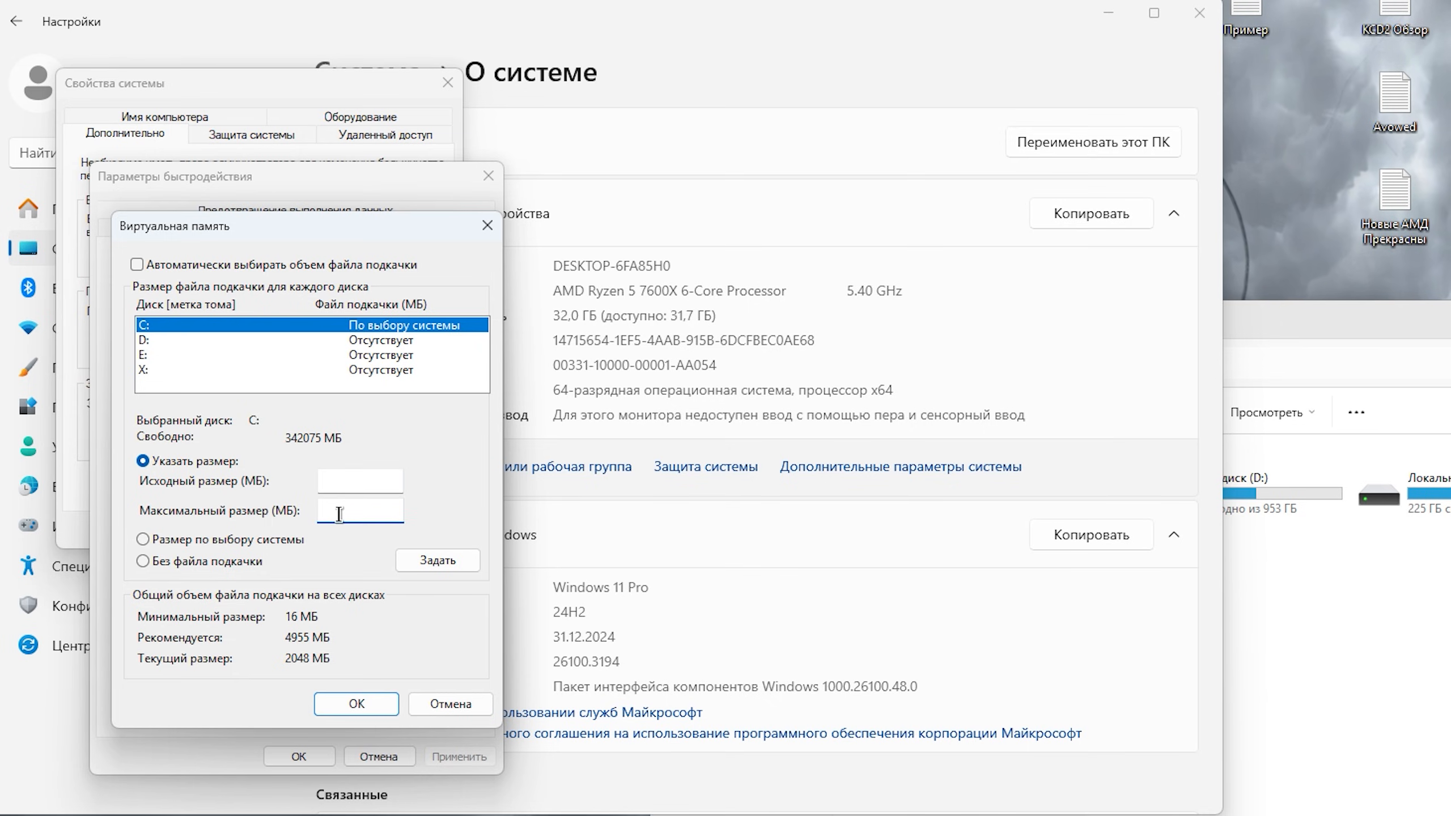
text(4000)
key(shift+Tab)
text(2)
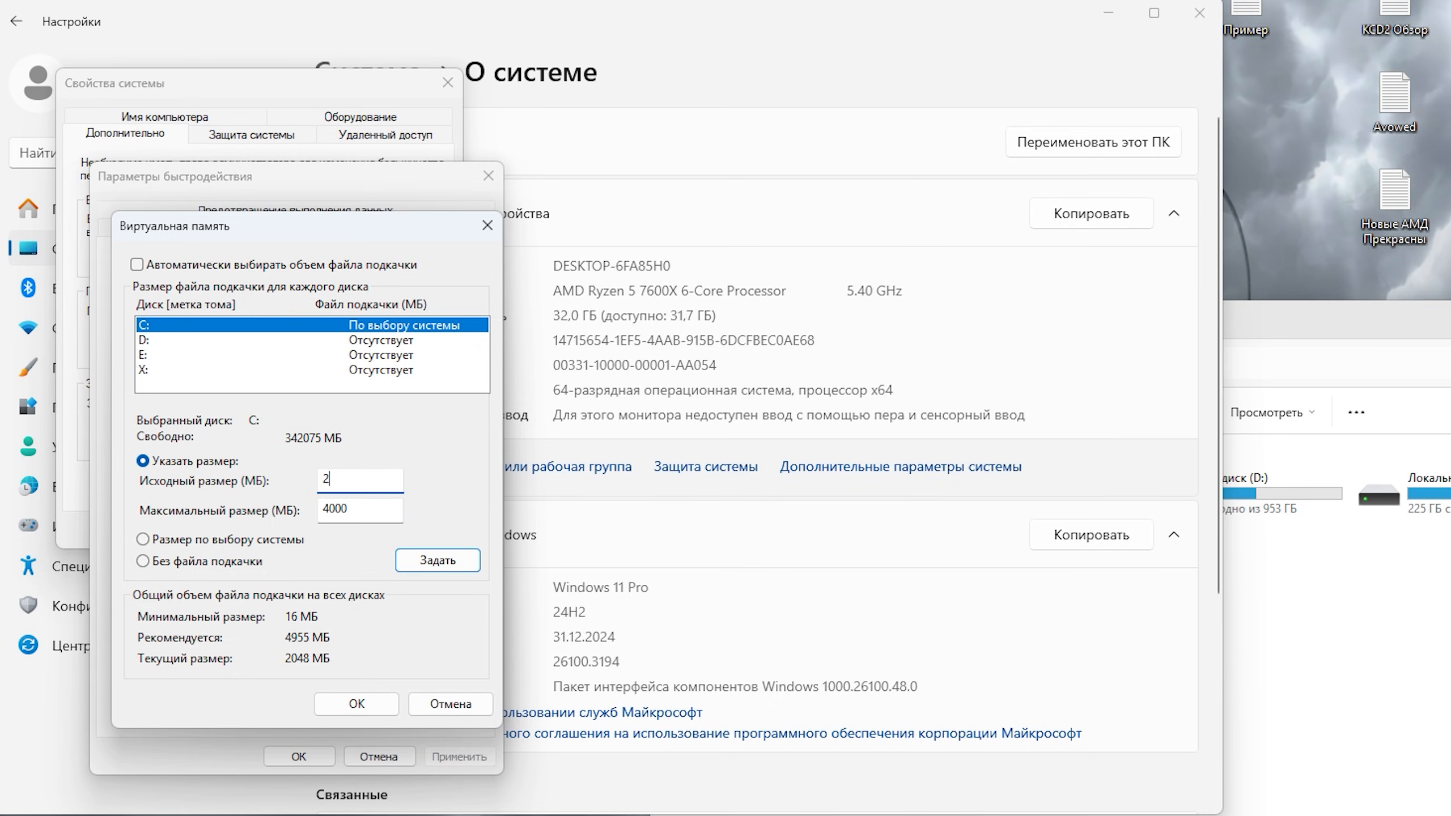
text(000)
key(Tab)
text(2)
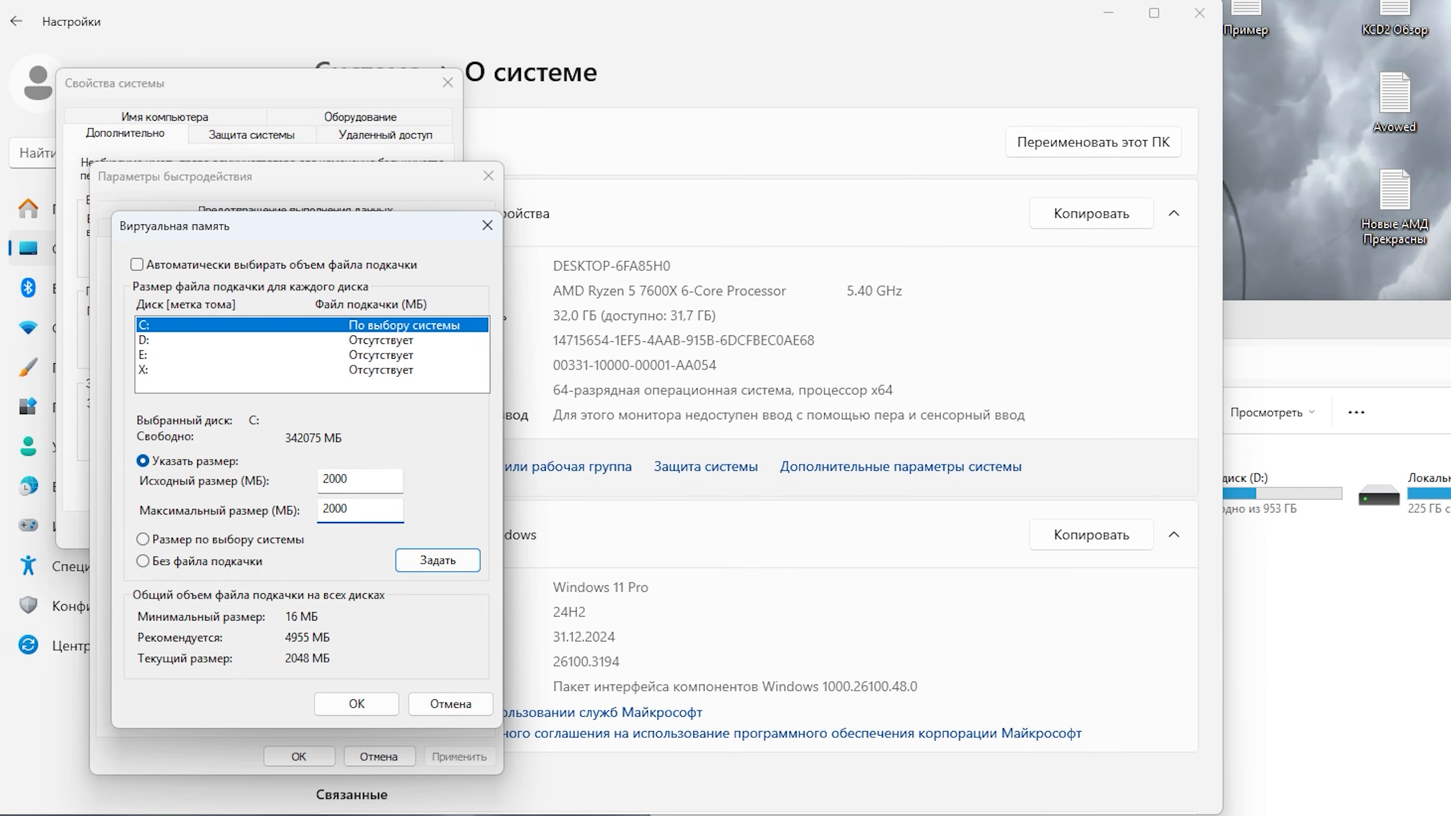
text(000)
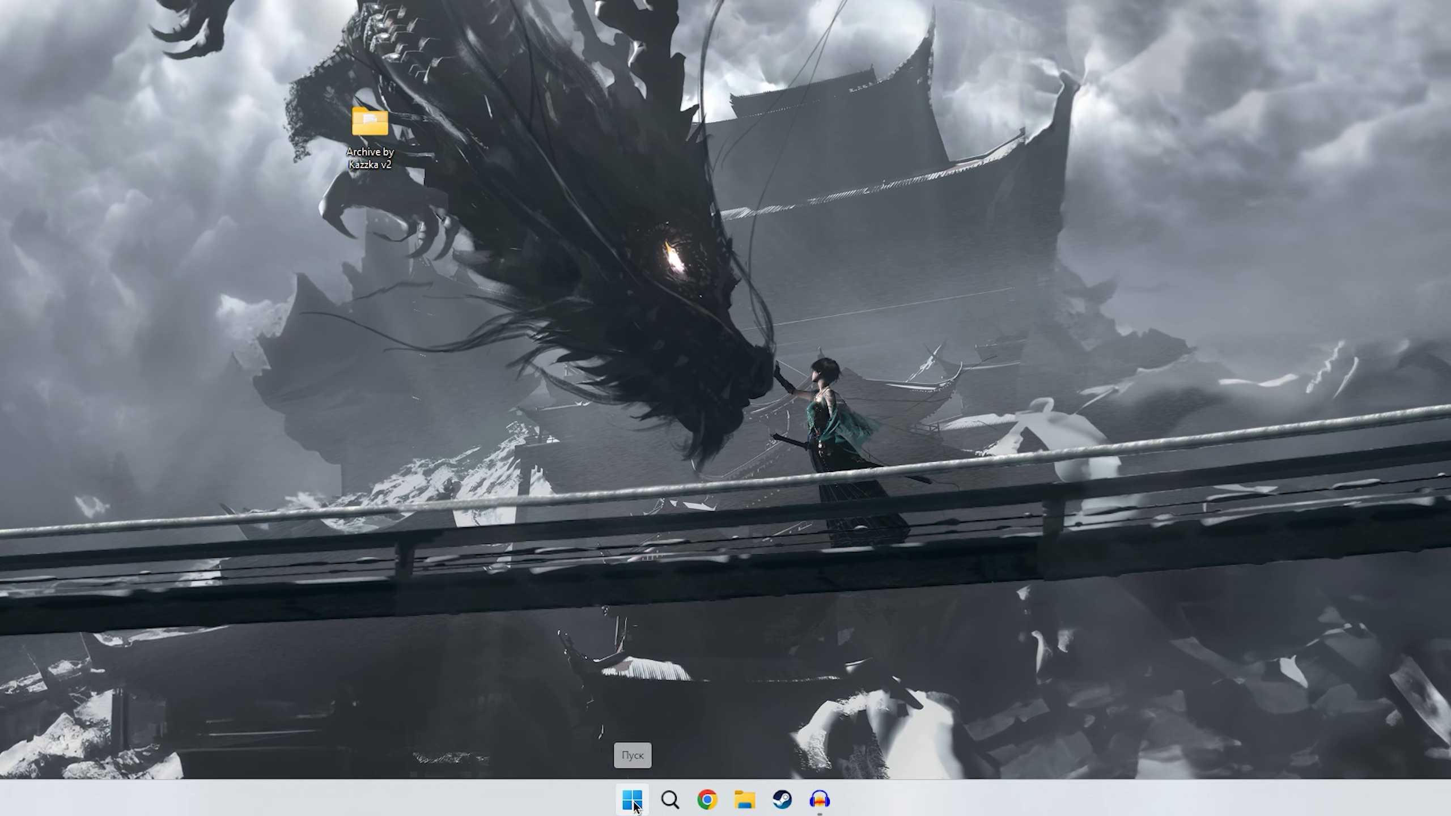
- Open the Графика page under Дисплей in the Система section of the Windows settings, and close the window
click(663, 803)
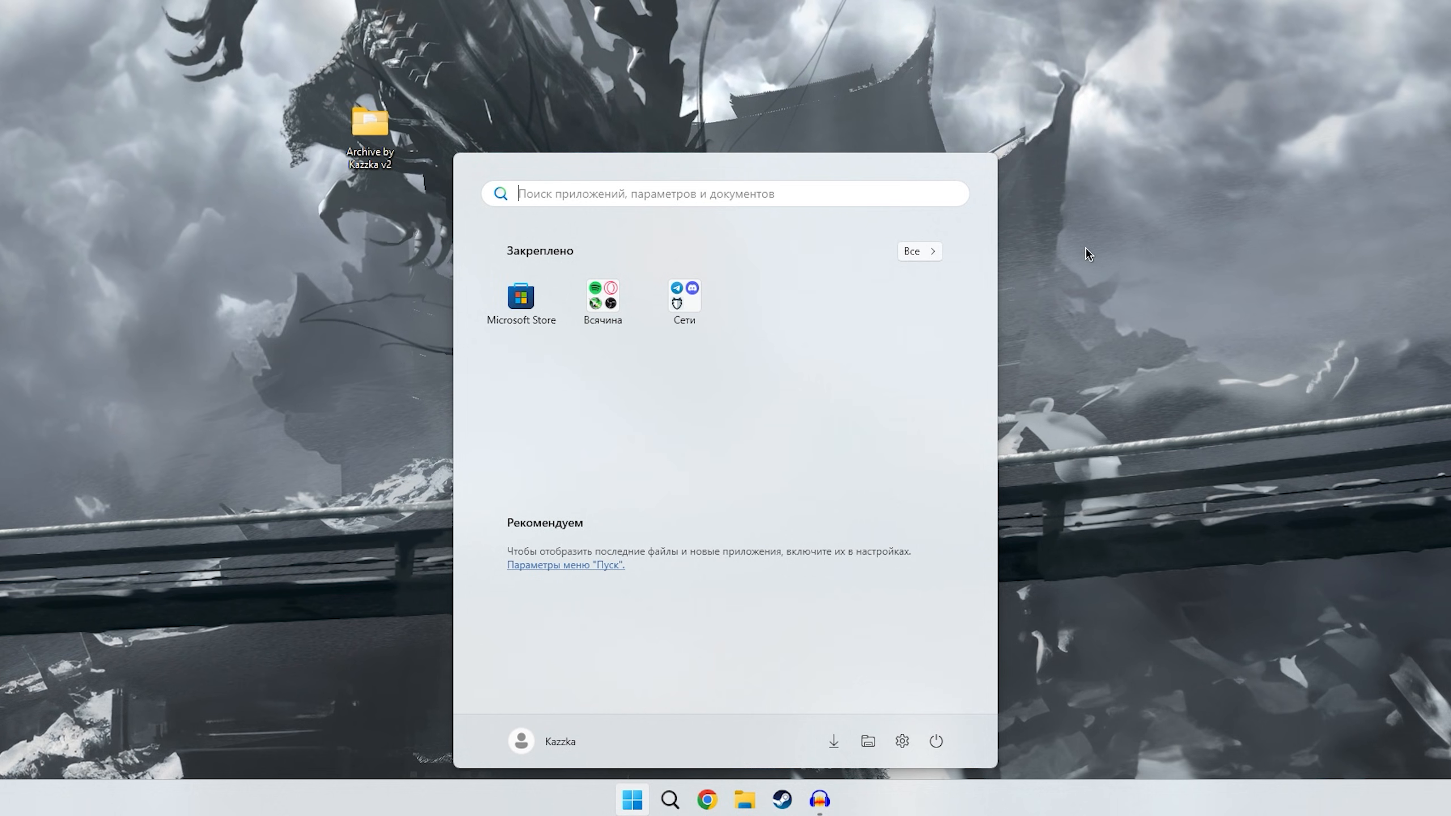
text(пара)
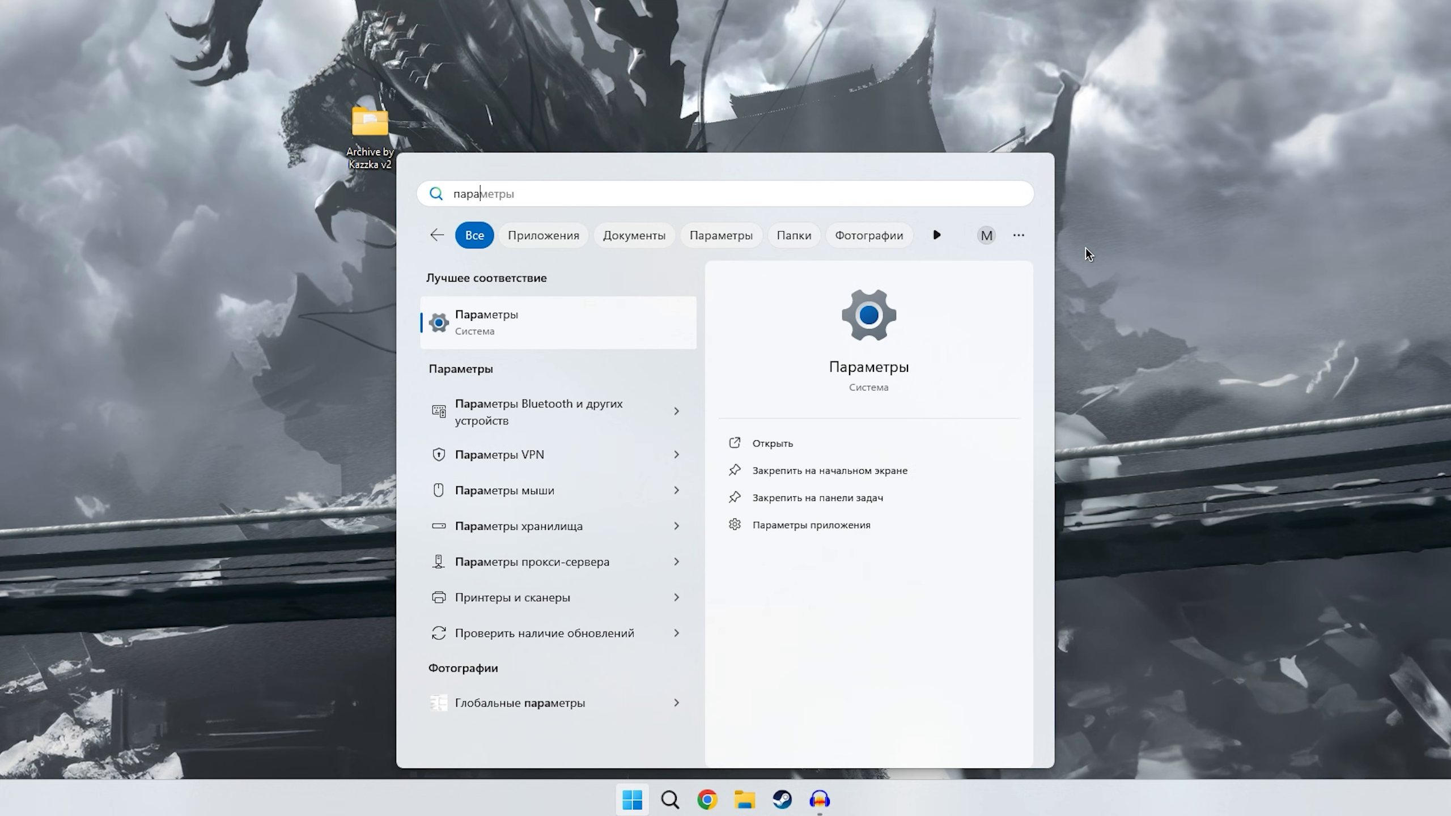
key(Return)
click(140, 246)
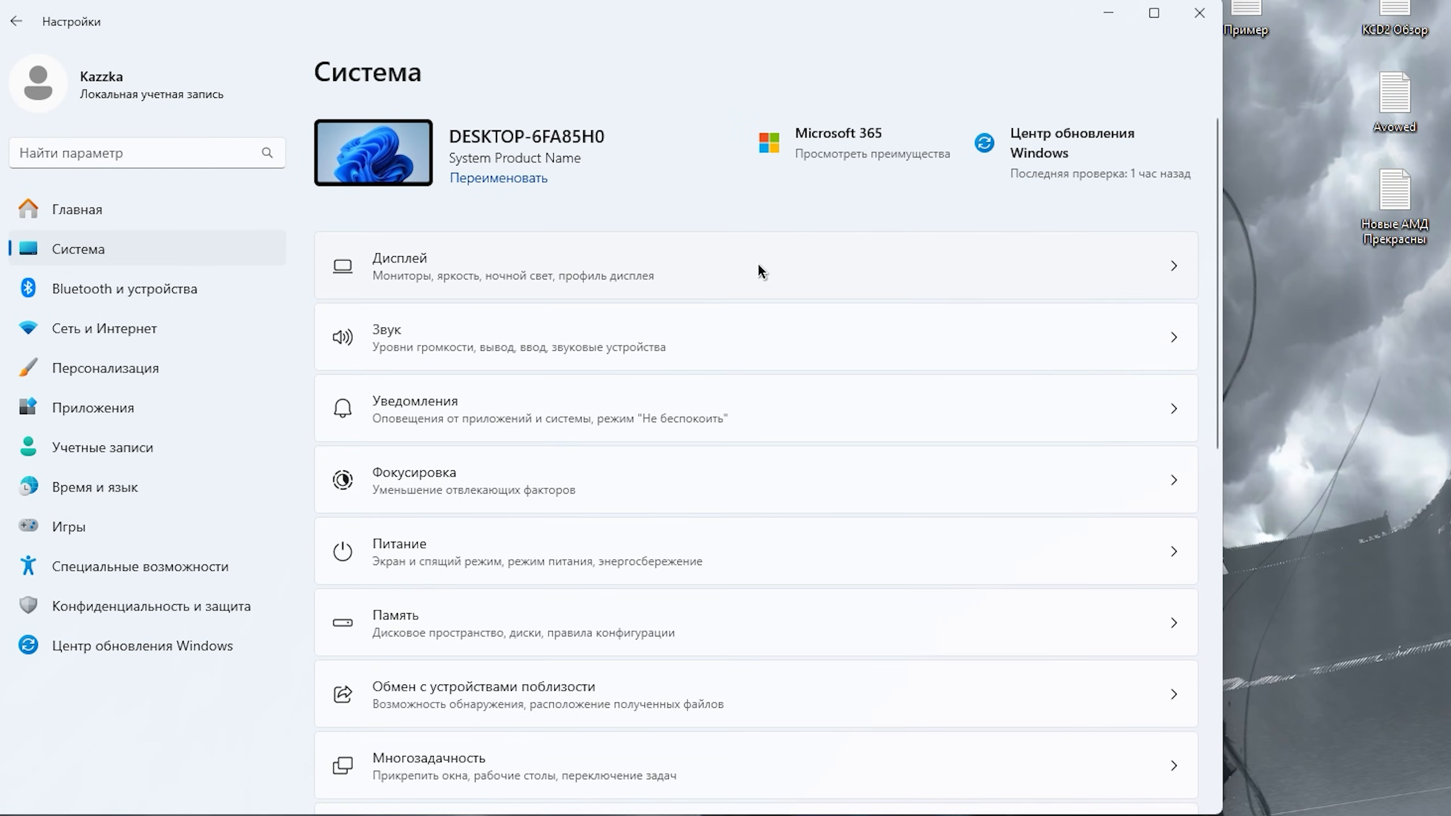
click(757, 269)
scroll(631, 361, down, 10)
click(366, 320)
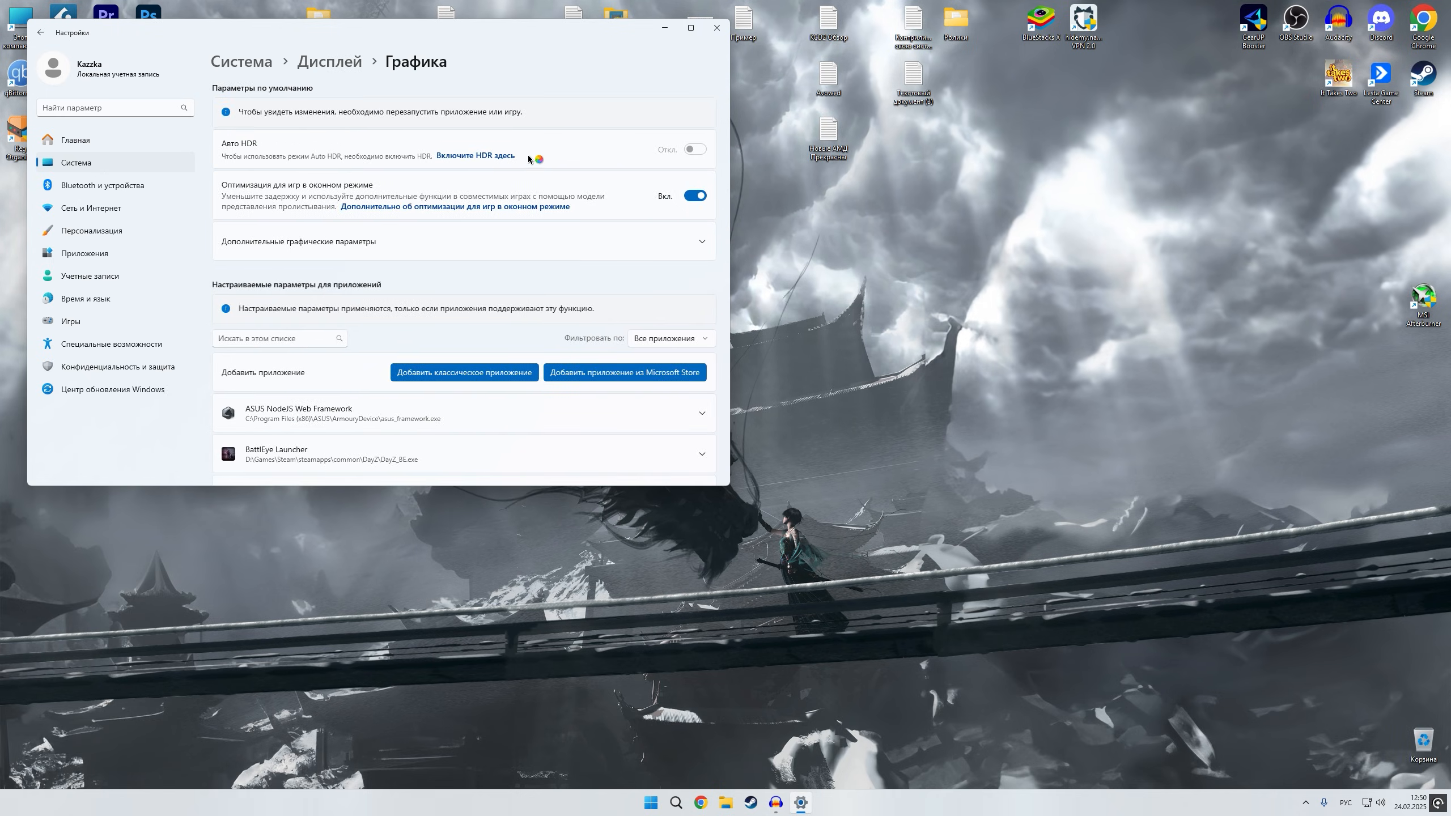
click(716, 27)
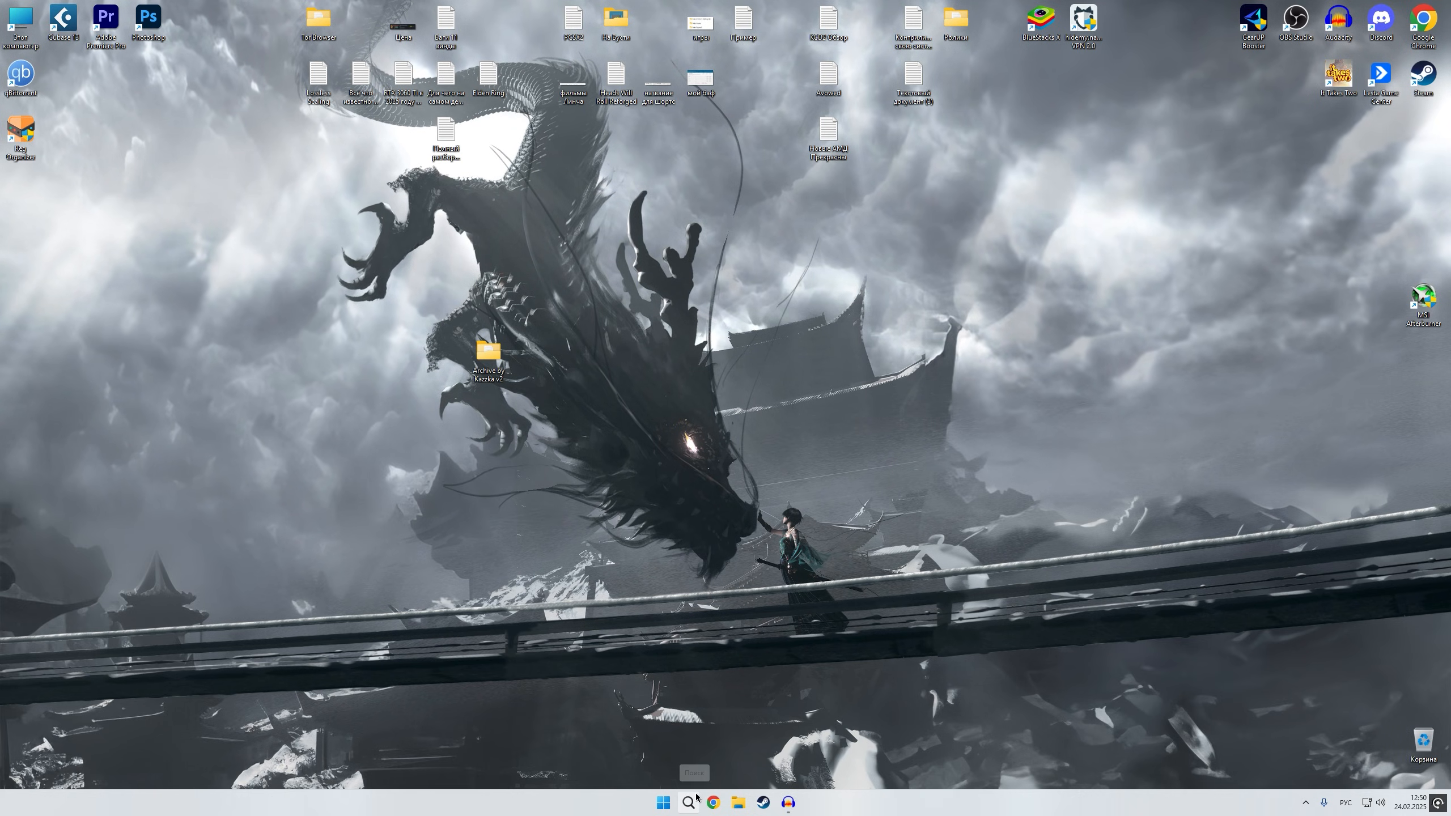
- Find Настройки графики with the Windows search and open that settings page
click(663, 803)
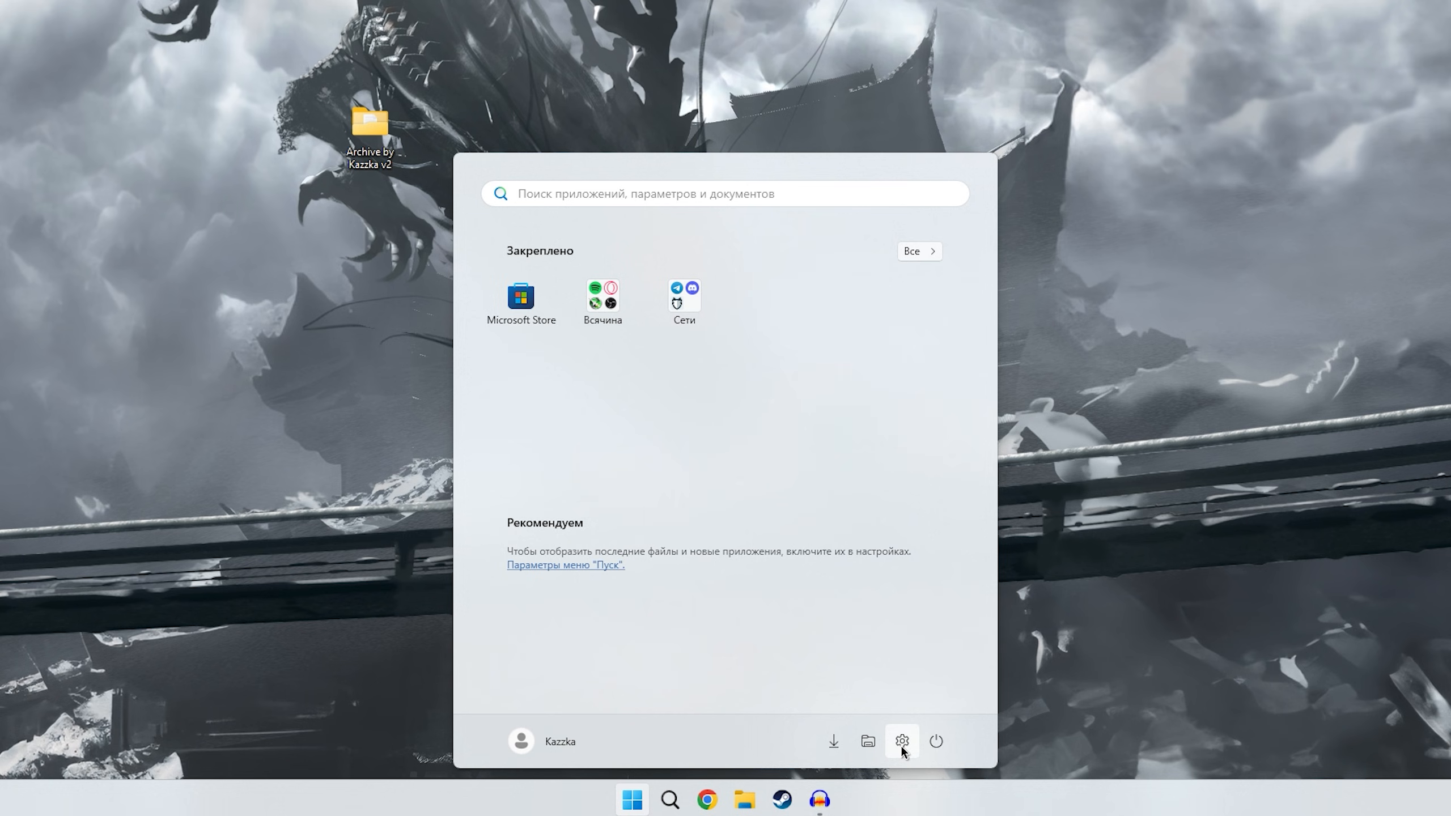
text(наст)
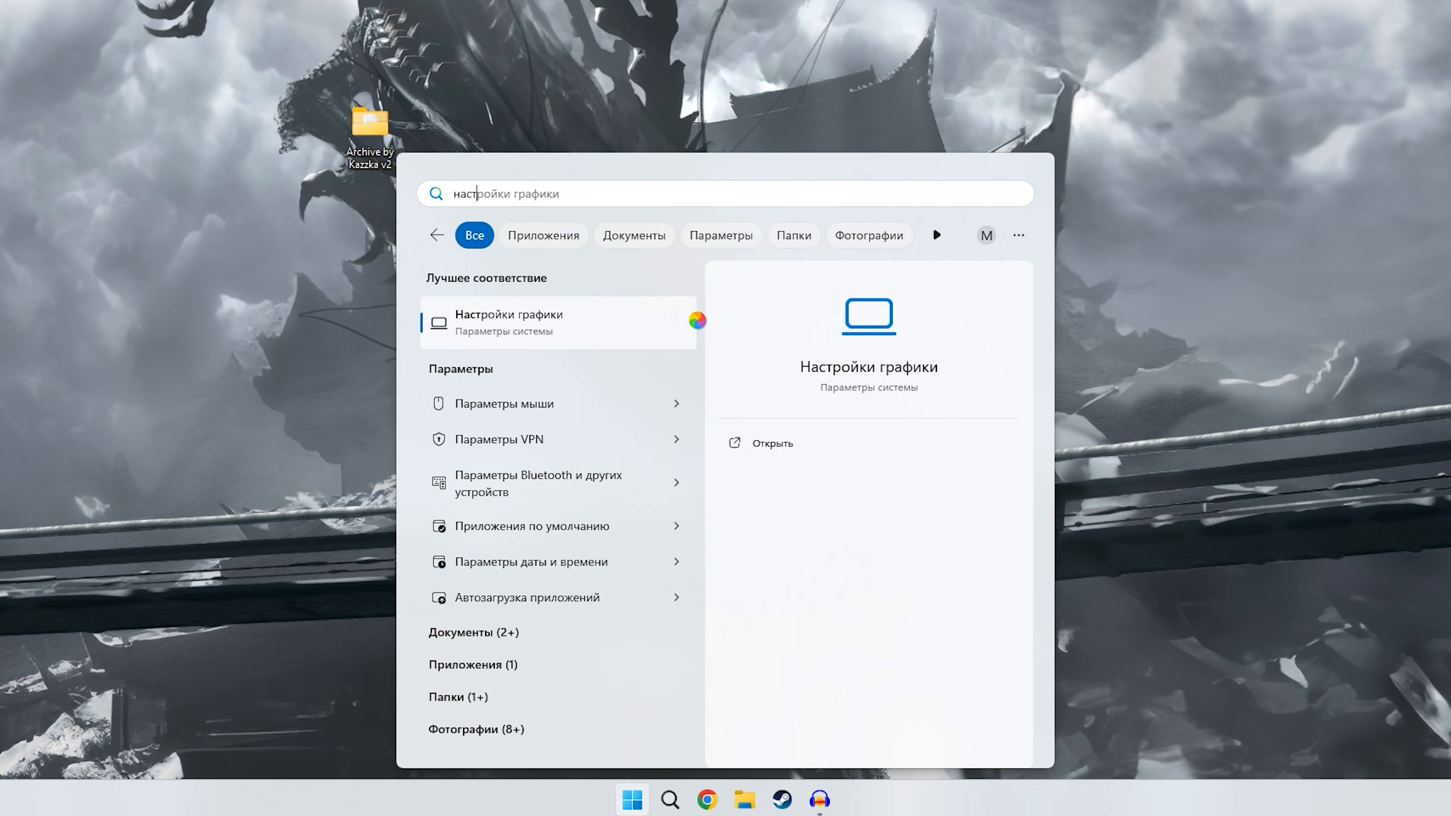
key(Return)
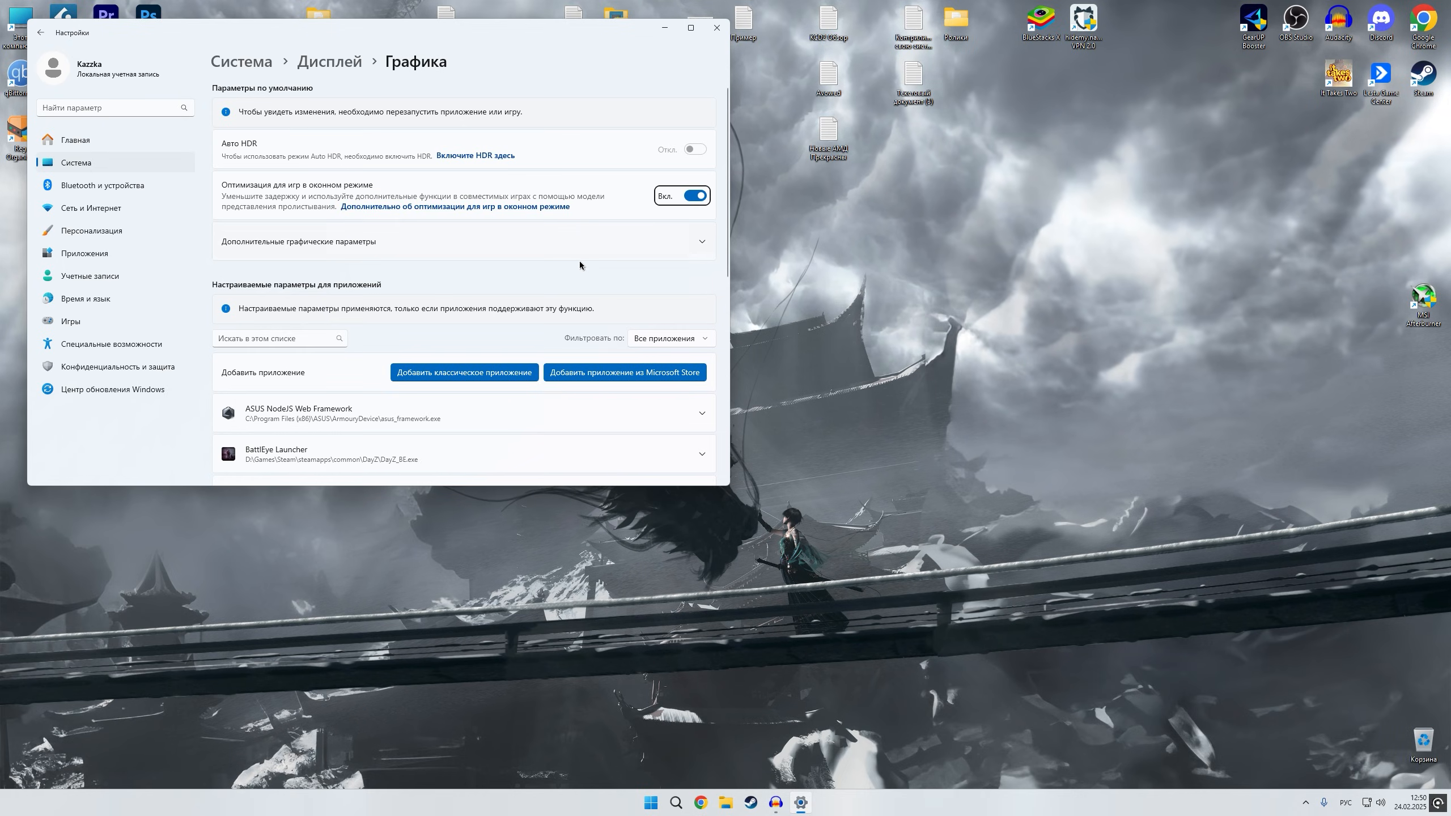
click(554, 272)
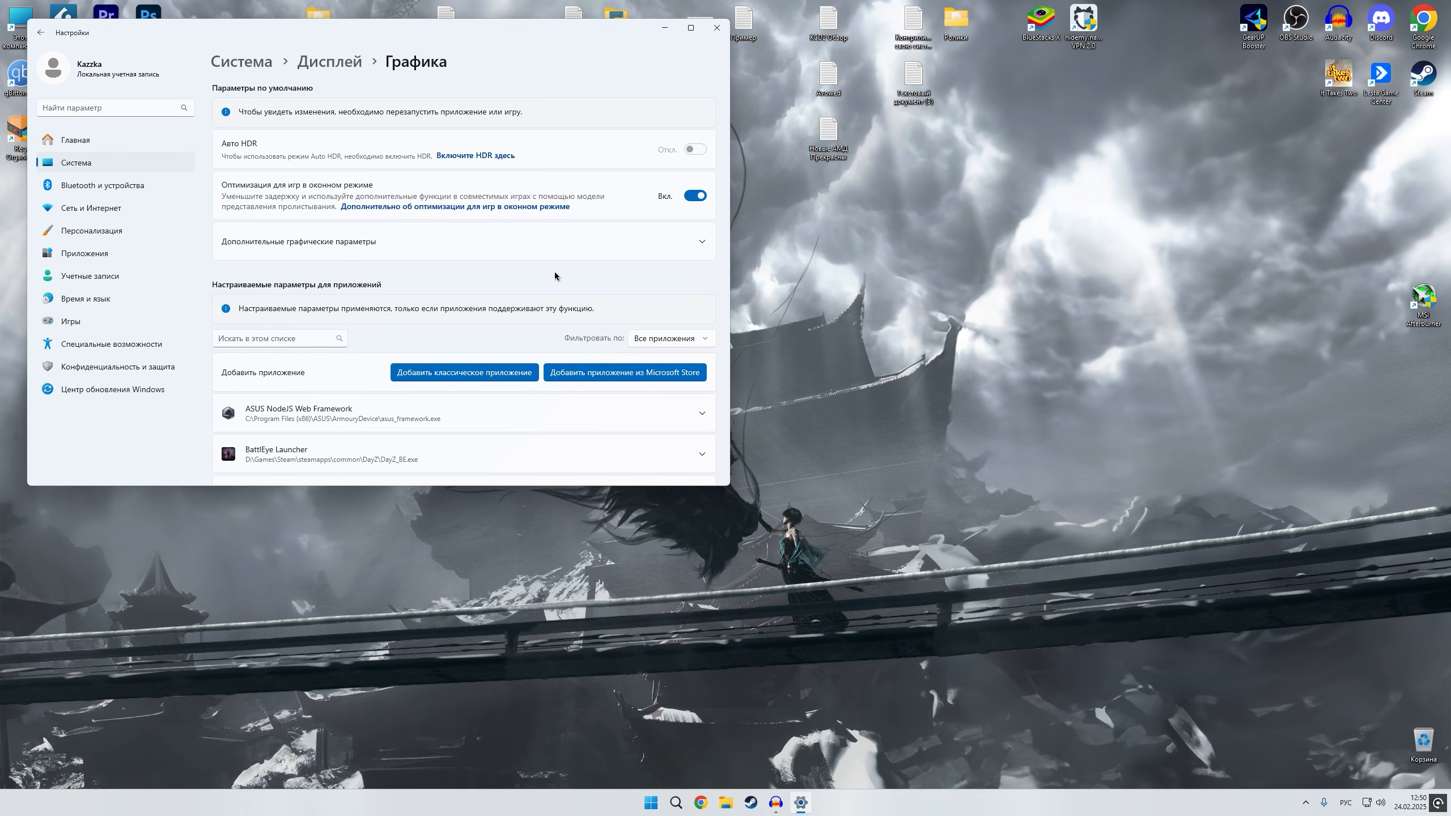
- Expand the dota2 entry in the list of custom graphics settings for applications
scroll(579, 267, down, 2)
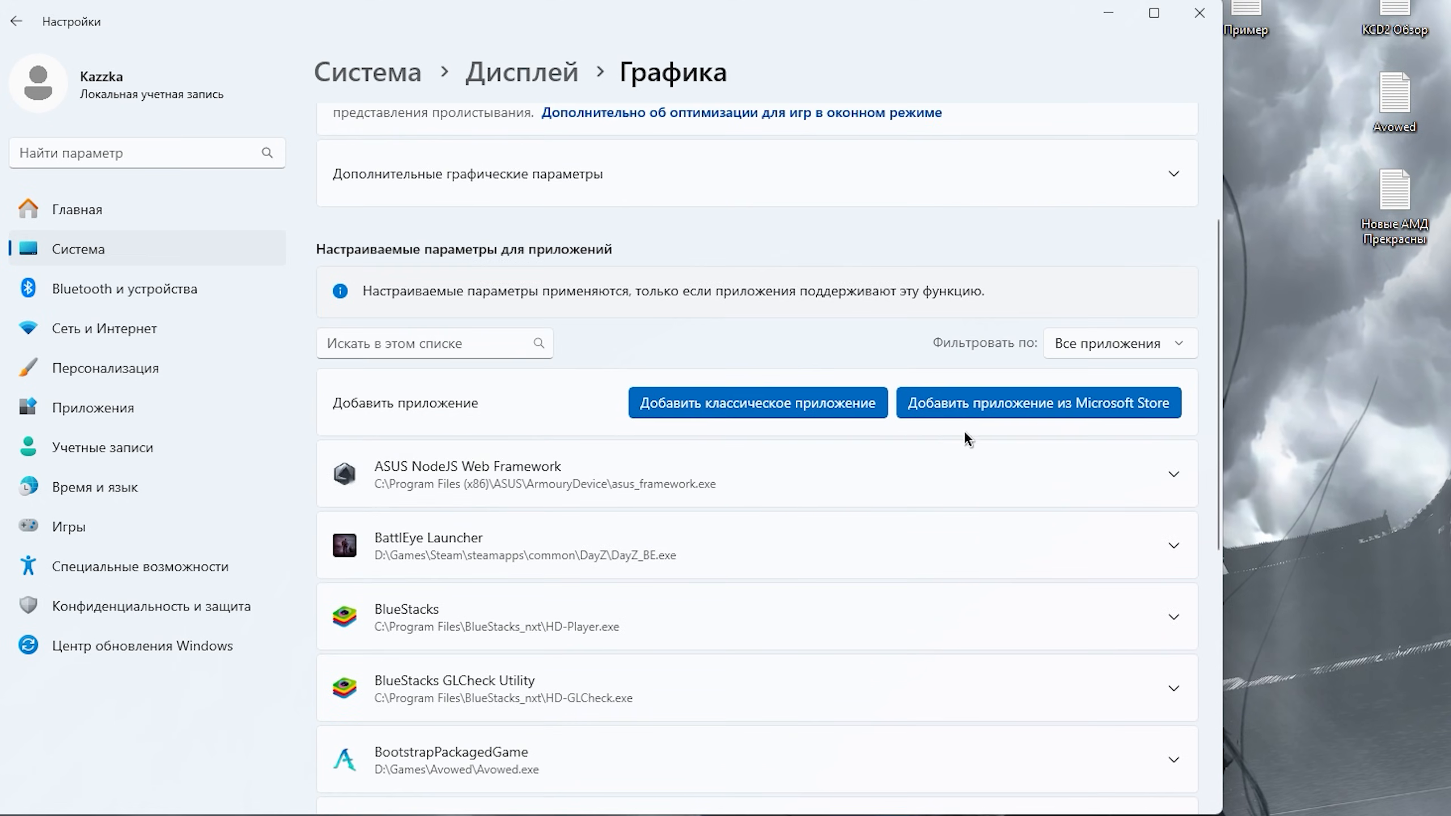
scroll(964, 433, down, 7)
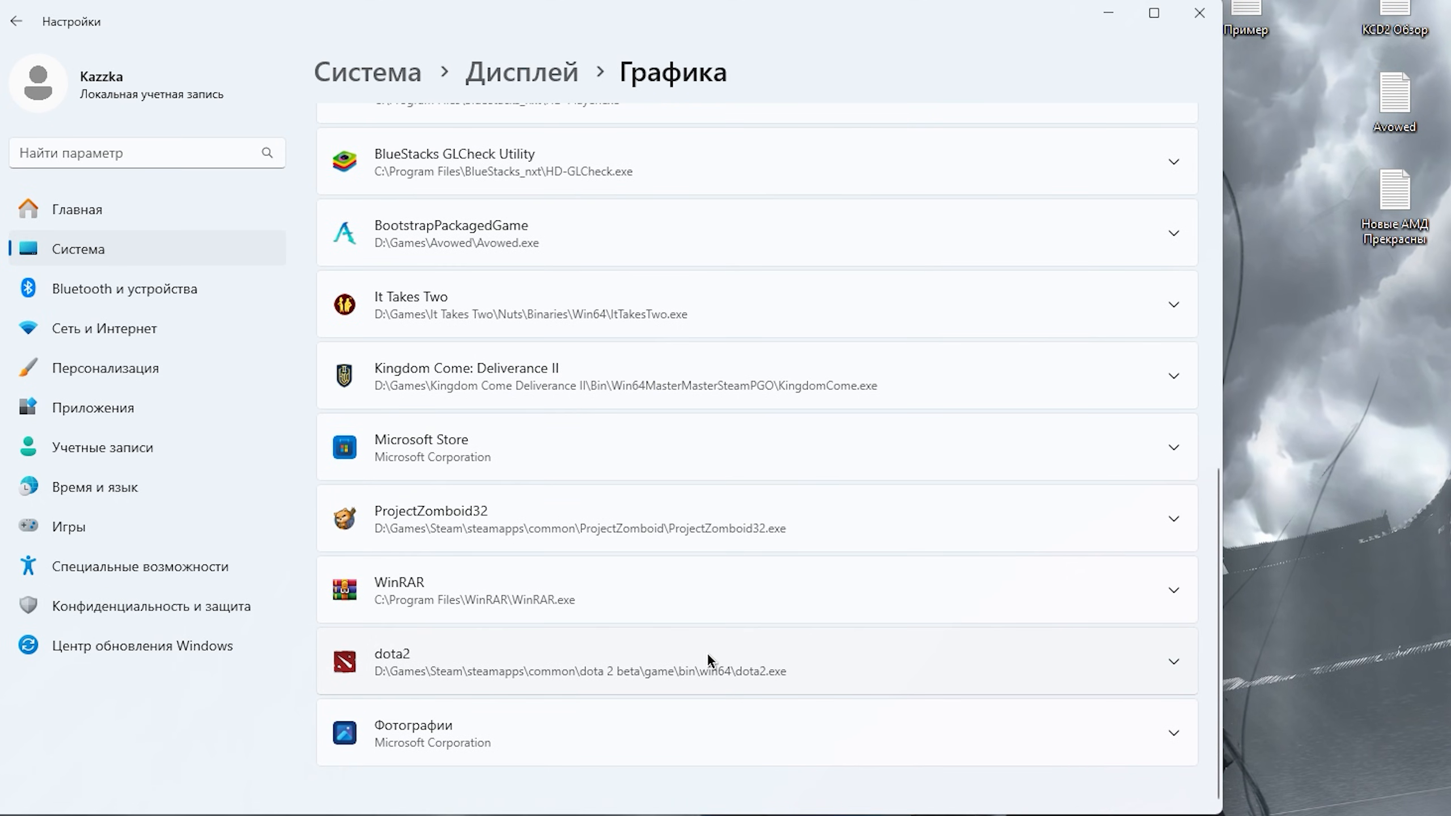
click(721, 665)
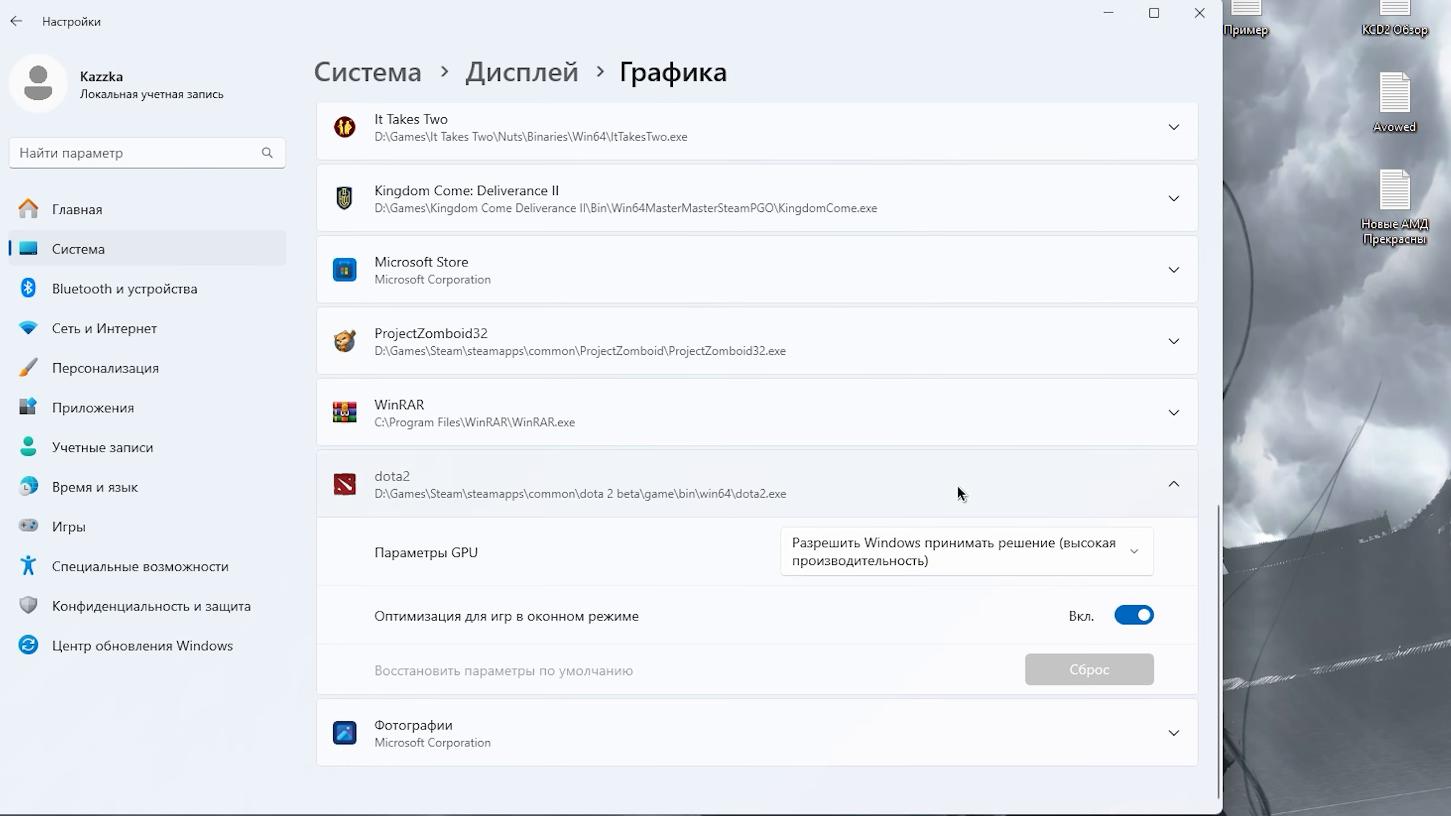
click(957, 485)
click(934, 666)
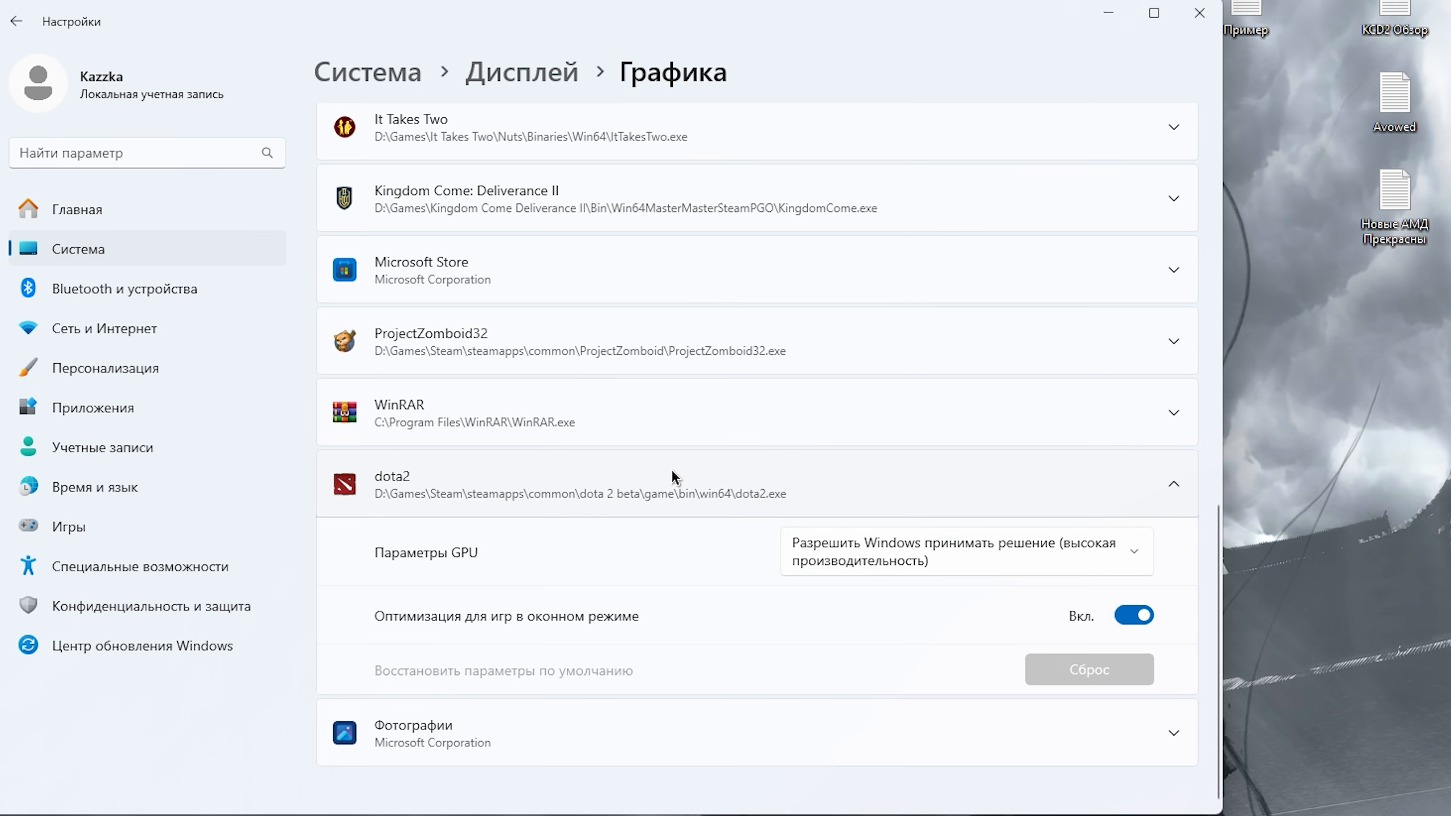
- Try to add dota2 as a classic application from D:\Games\Steam\steamapps\common\dota 2 beta\game\bin\win64
scroll(676, 496, up, 12)
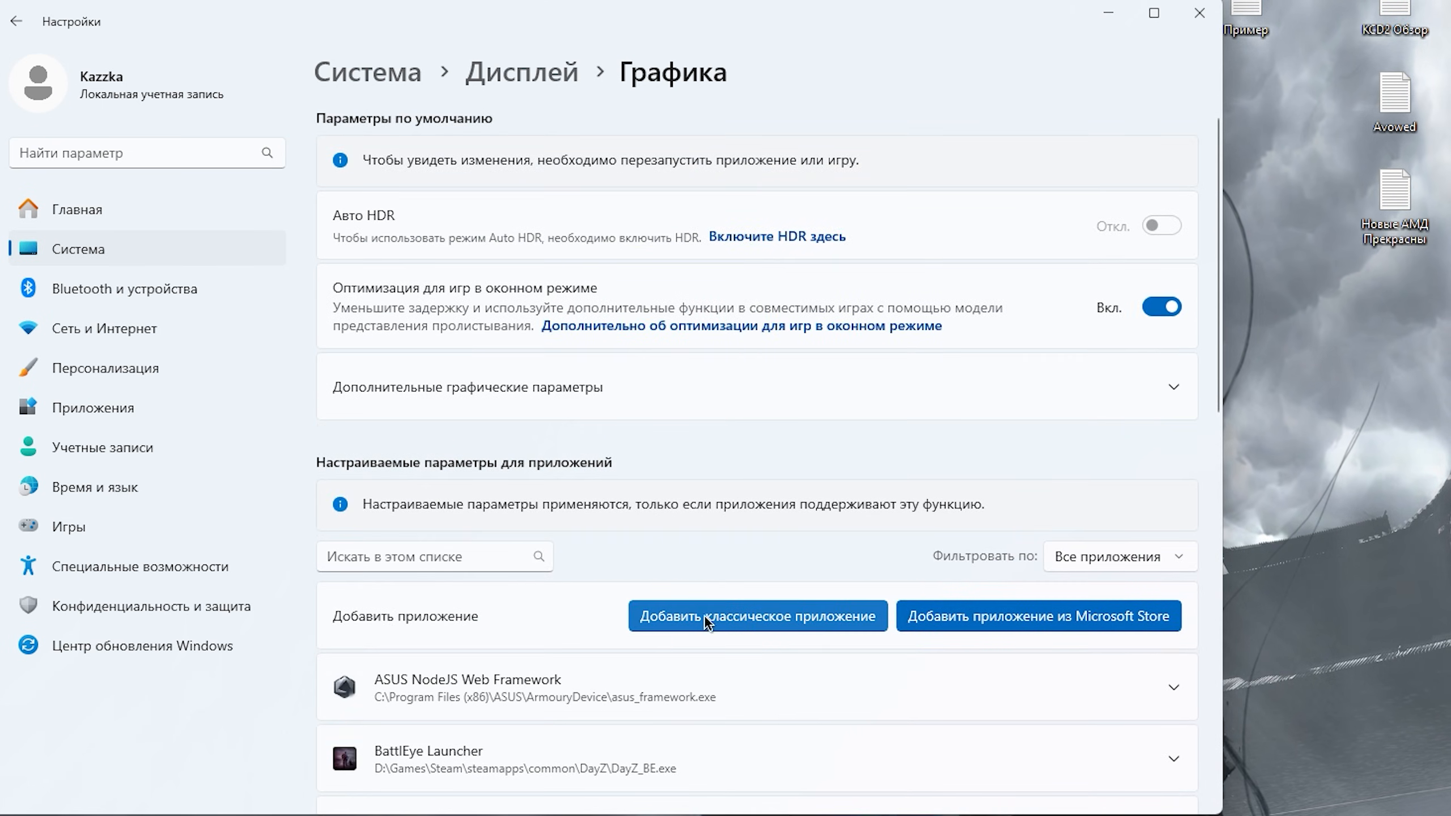
click(807, 622)
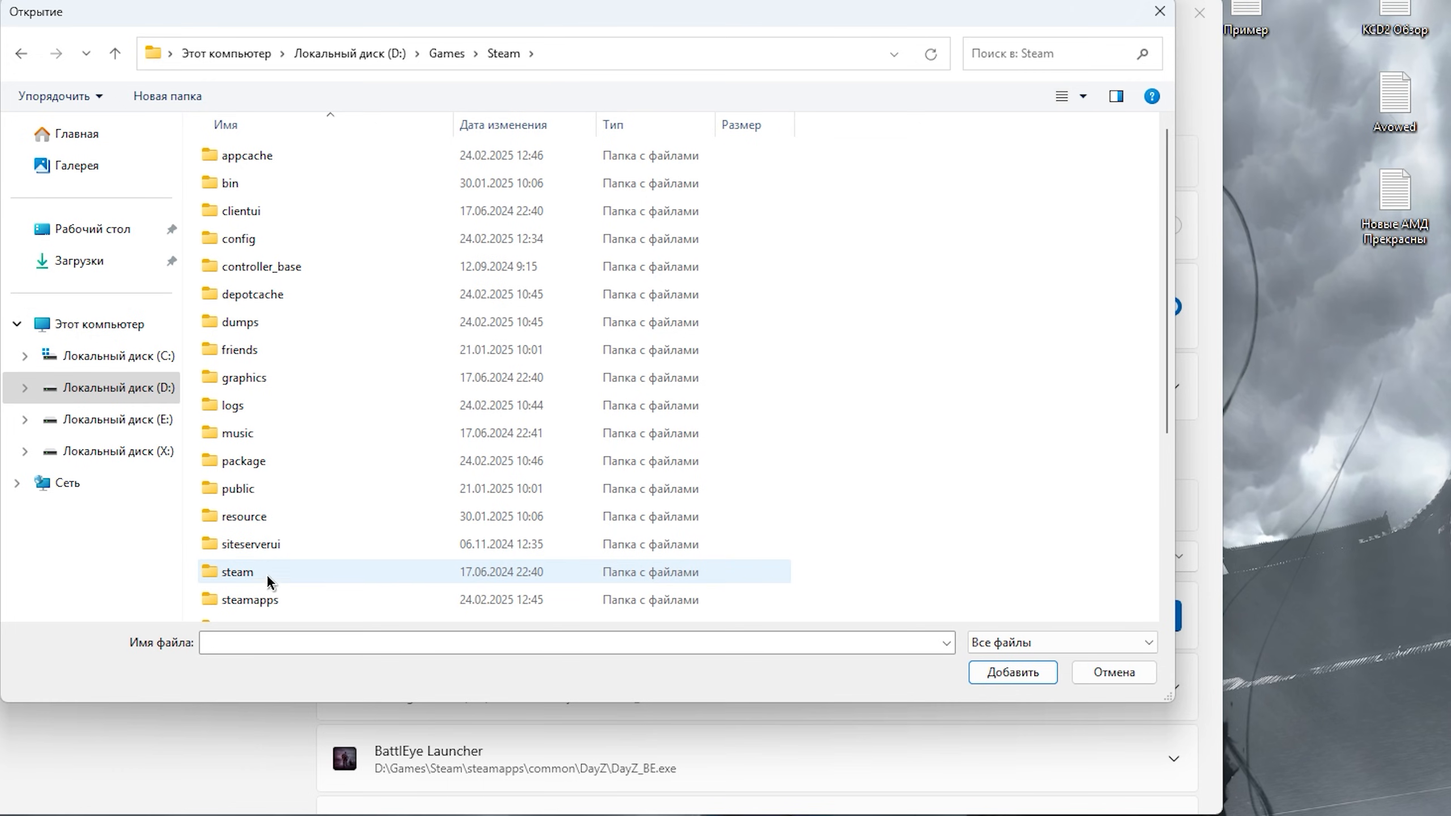
double_click(285, 600)
double_click(328, 155)
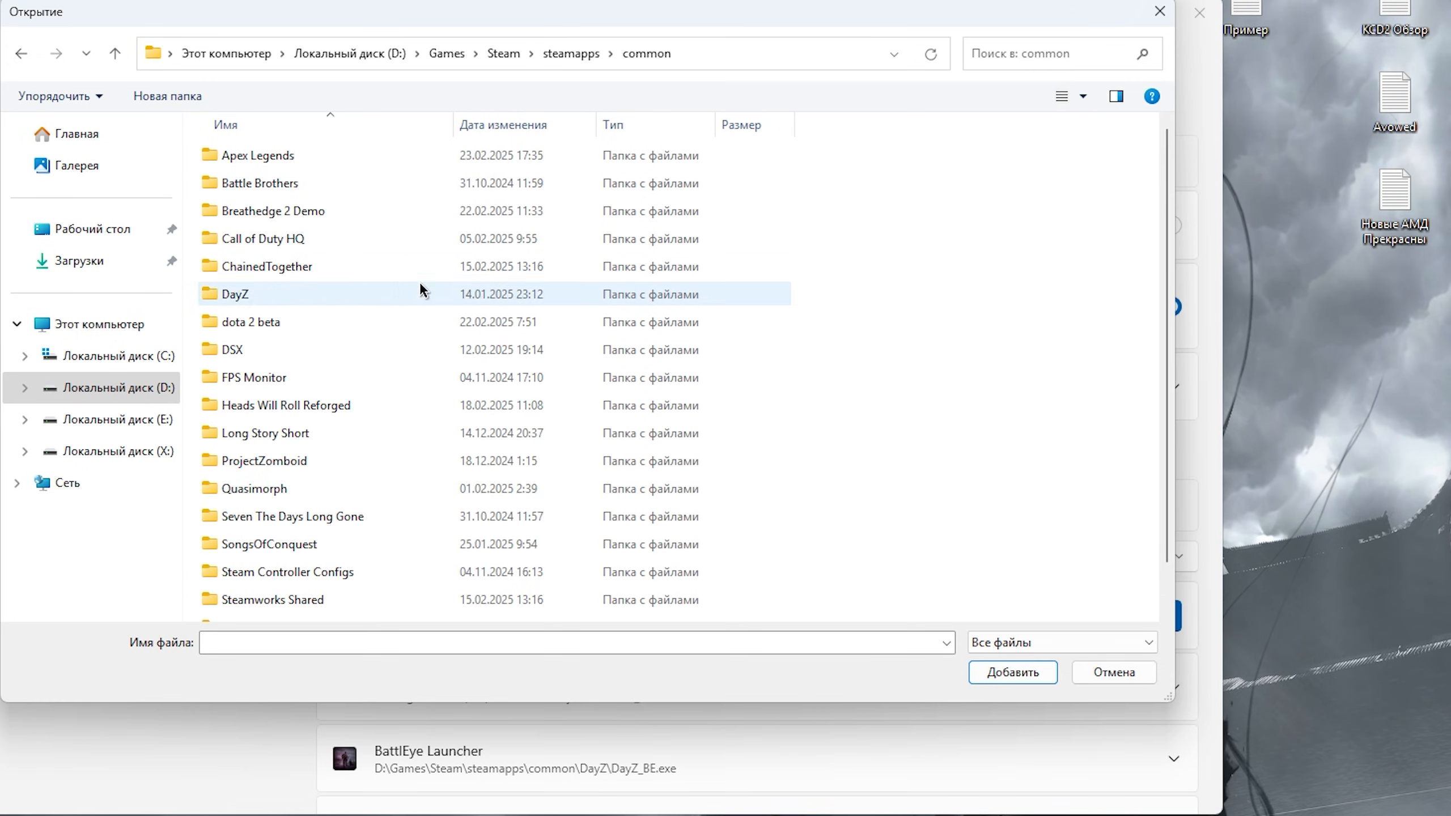
double_click(307, 324)
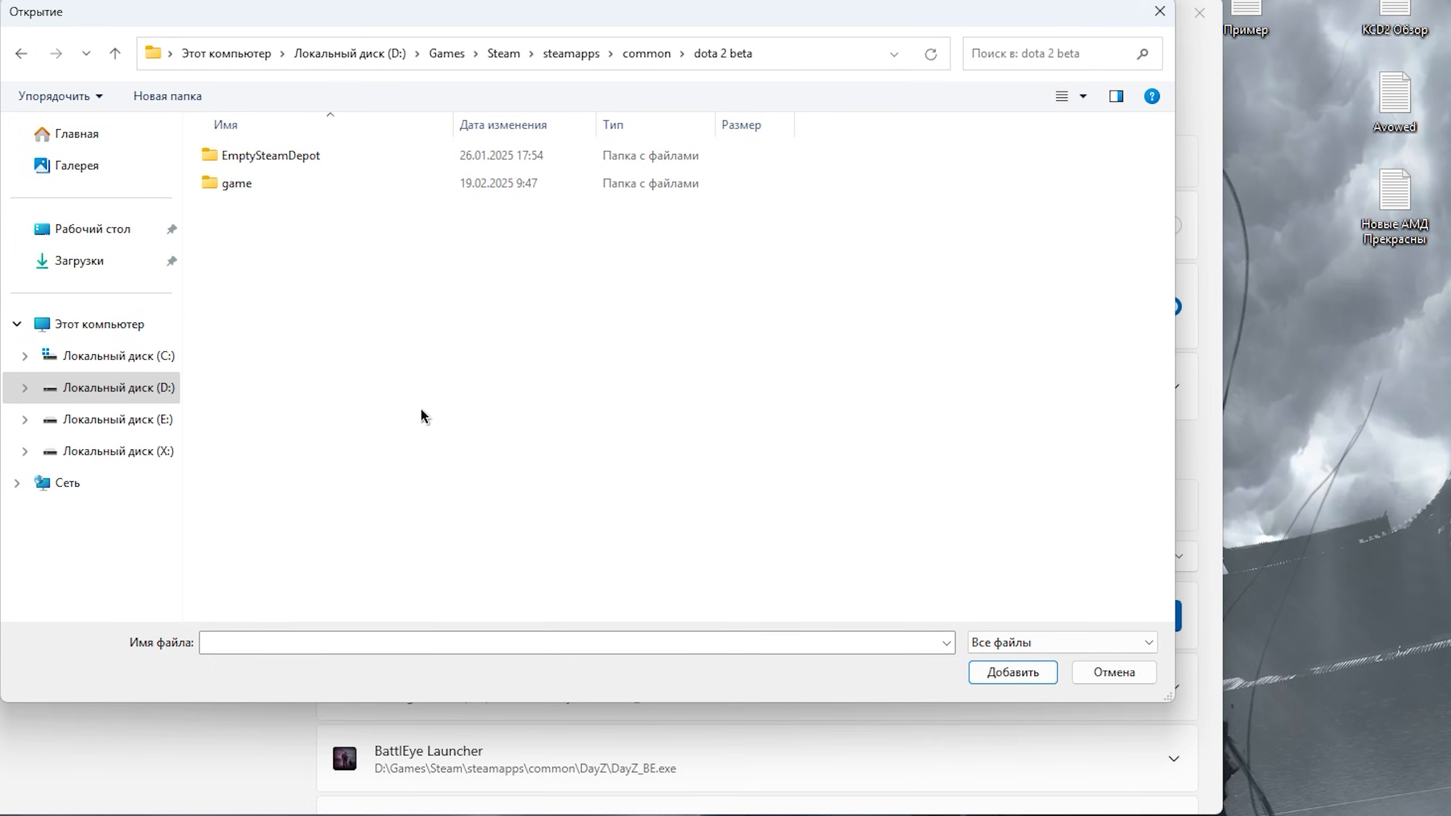
double_click(314, 184)
double_click(285, 154)
double_click(269, 155)
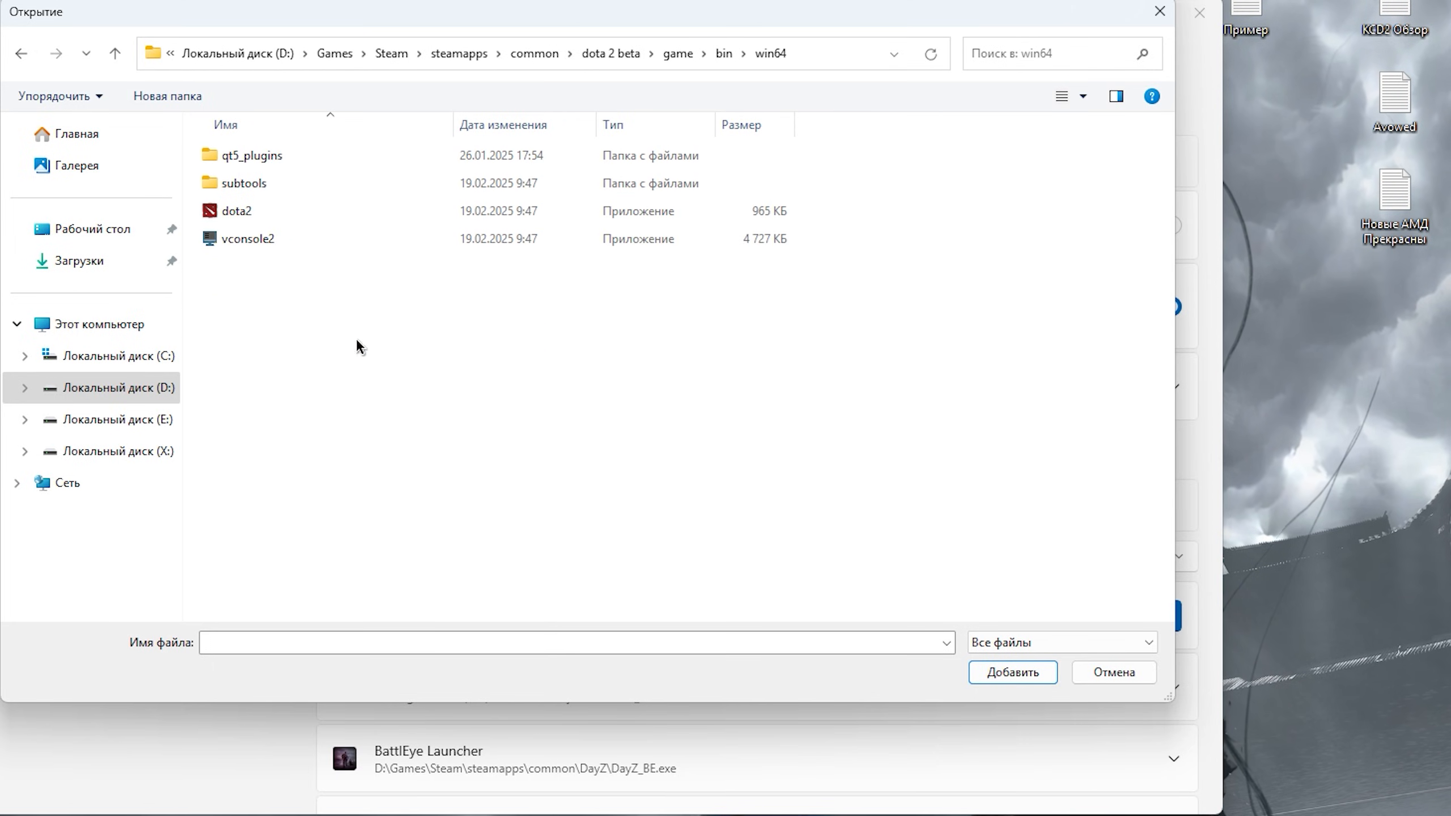
click(315, 213)
click(1012, 671)
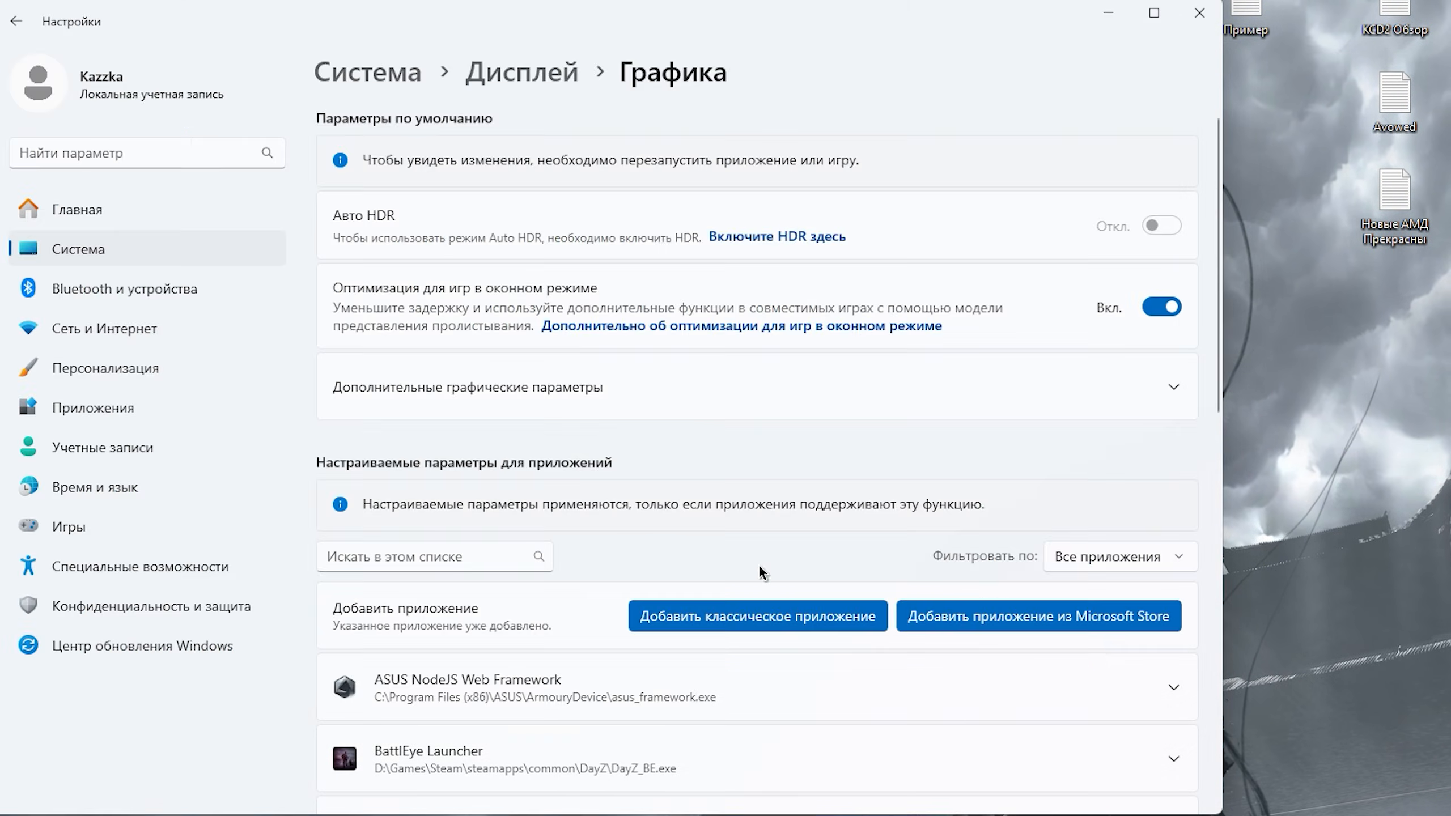
- Set Параметры GPU for dota2 to Высокопроизводительный (NVIDIA GeForce RTX 3060 Ti)
scroll(812, 586, down, 5)
scroll(811, 585, down, 8)
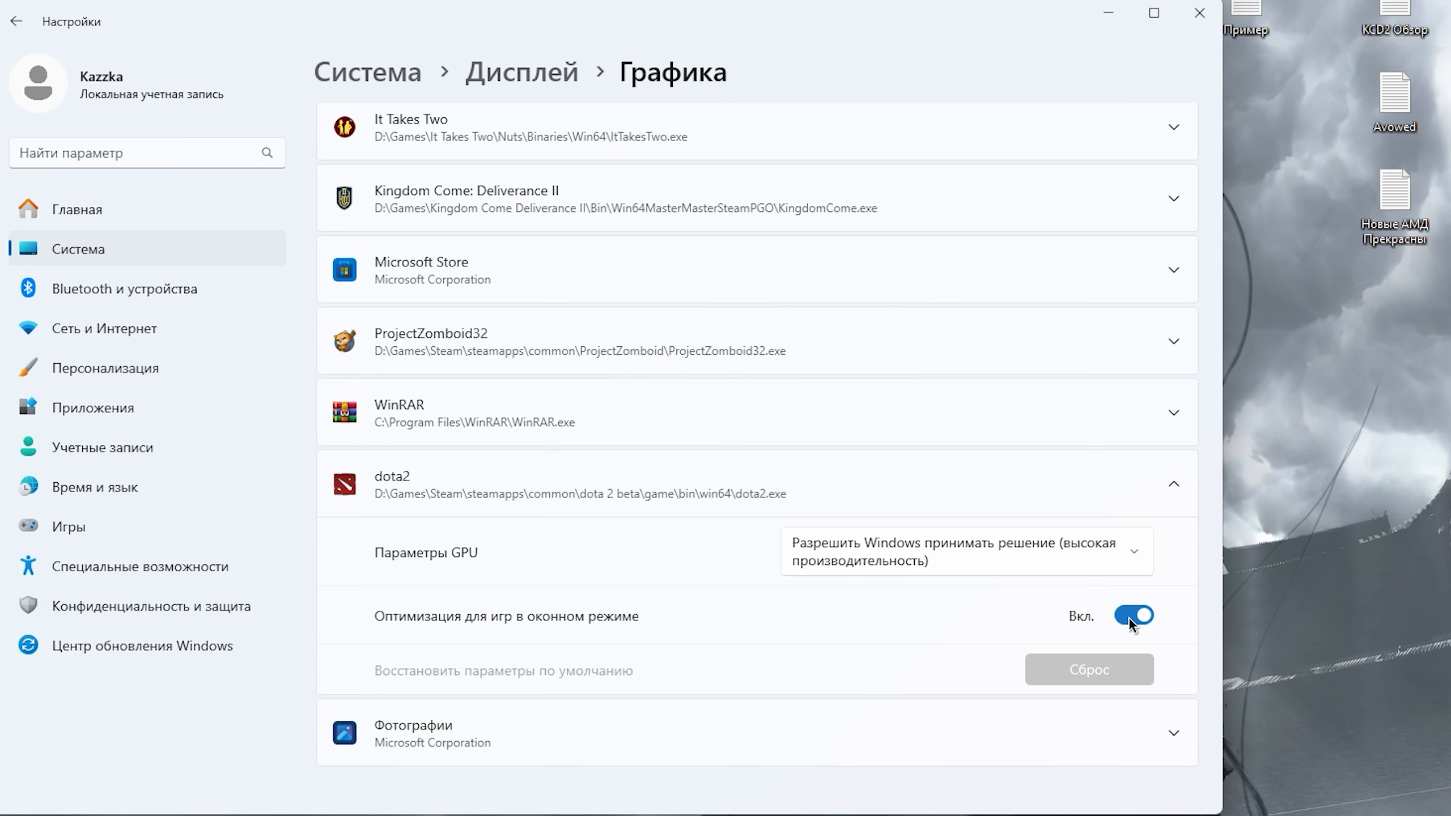
click(914, 554)
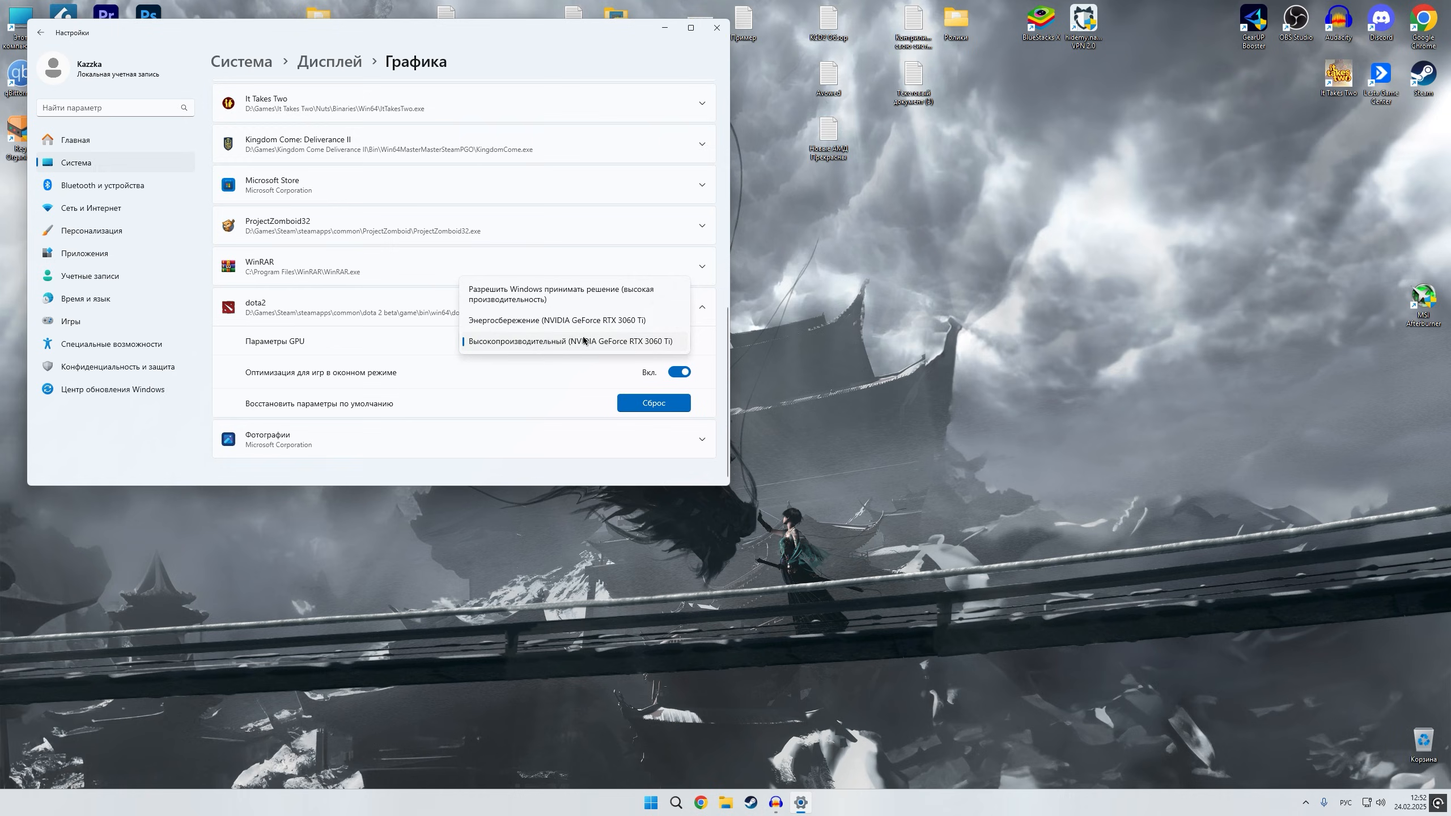
click(1002, 562)
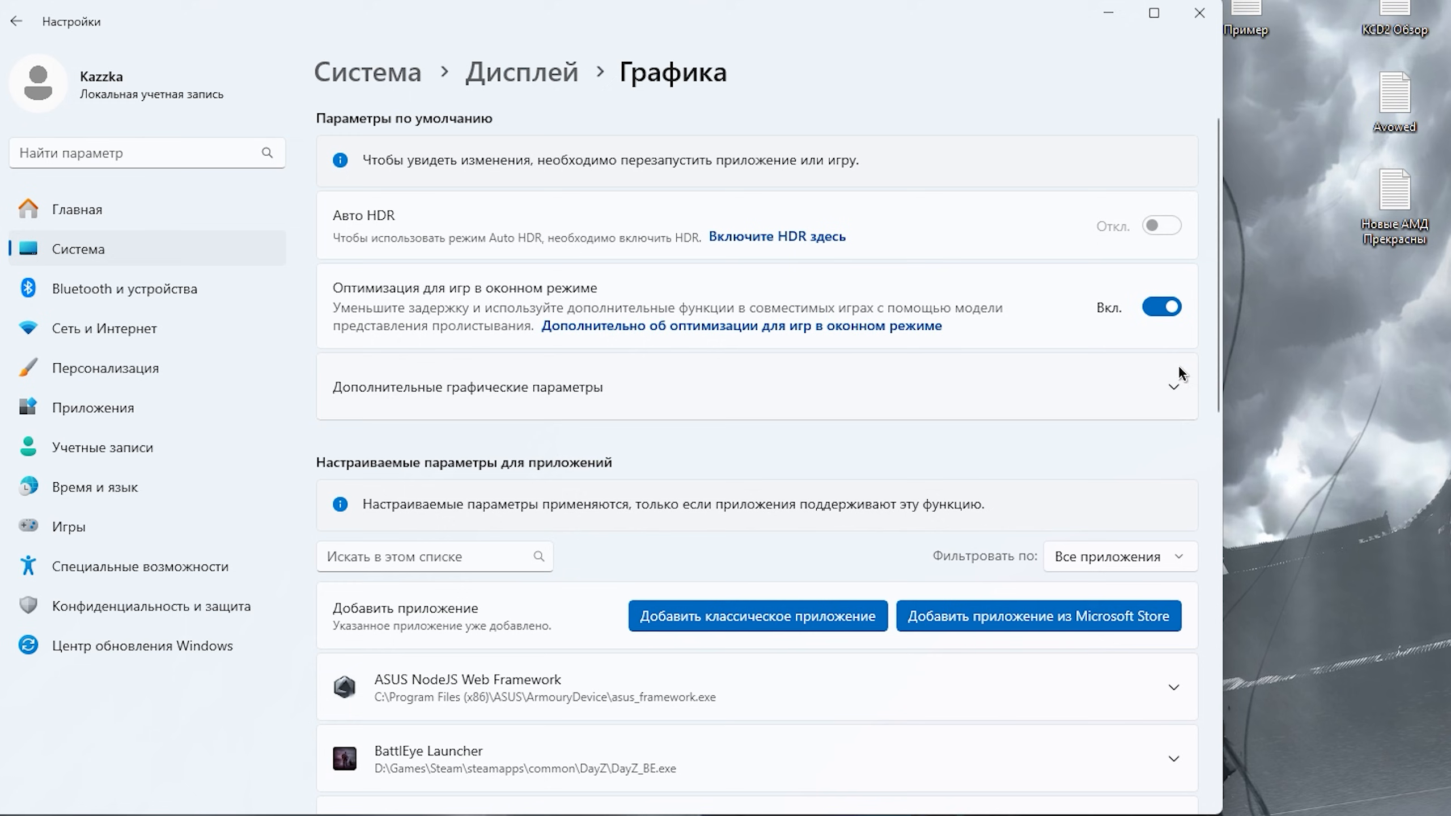
- Expand Дополнительные графические параметры and turn on Планирование GPU с аппаратным ускорением
scroll(955, 754, down, 10)
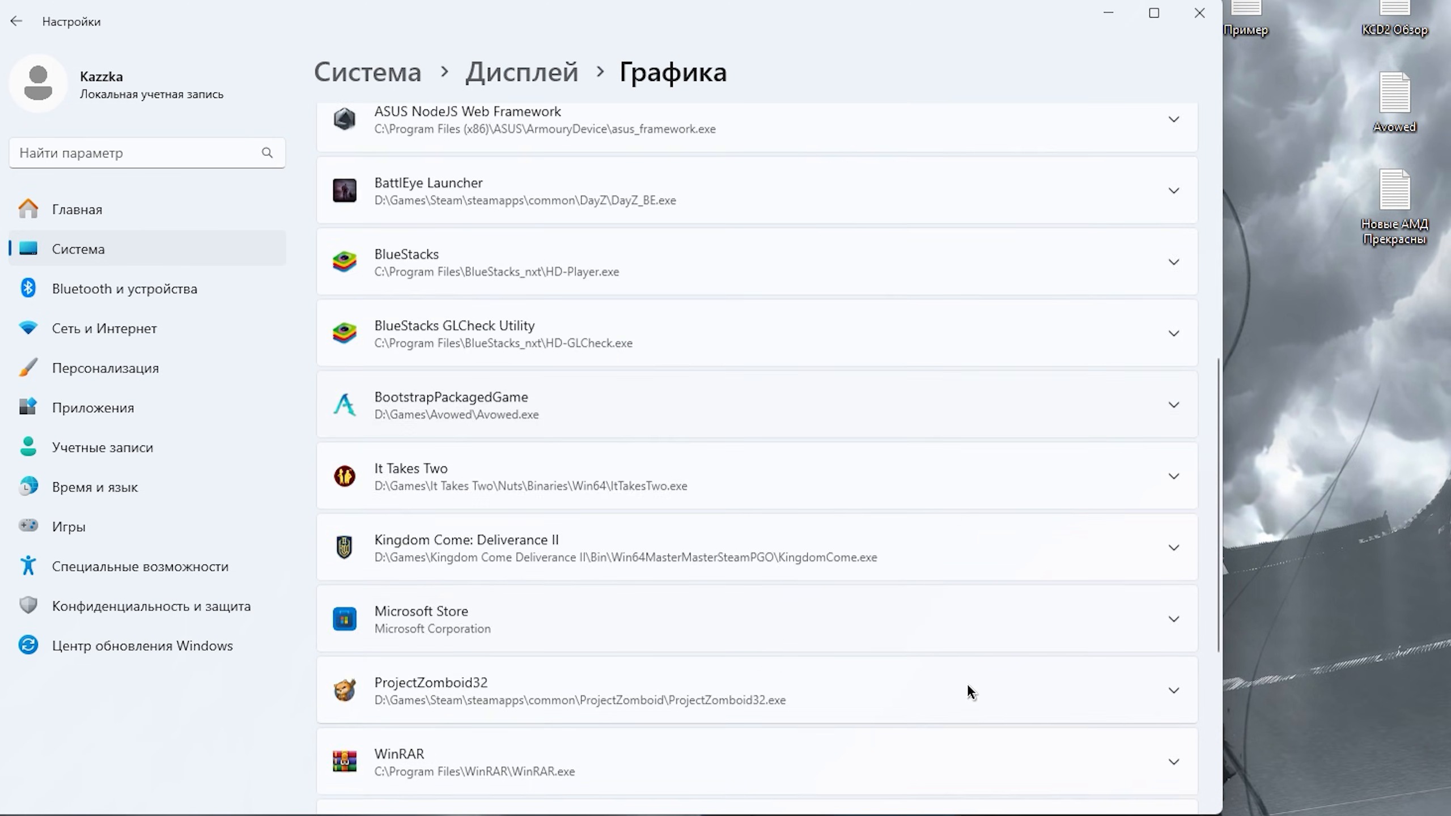
scroll(1094, 637, up, 10)
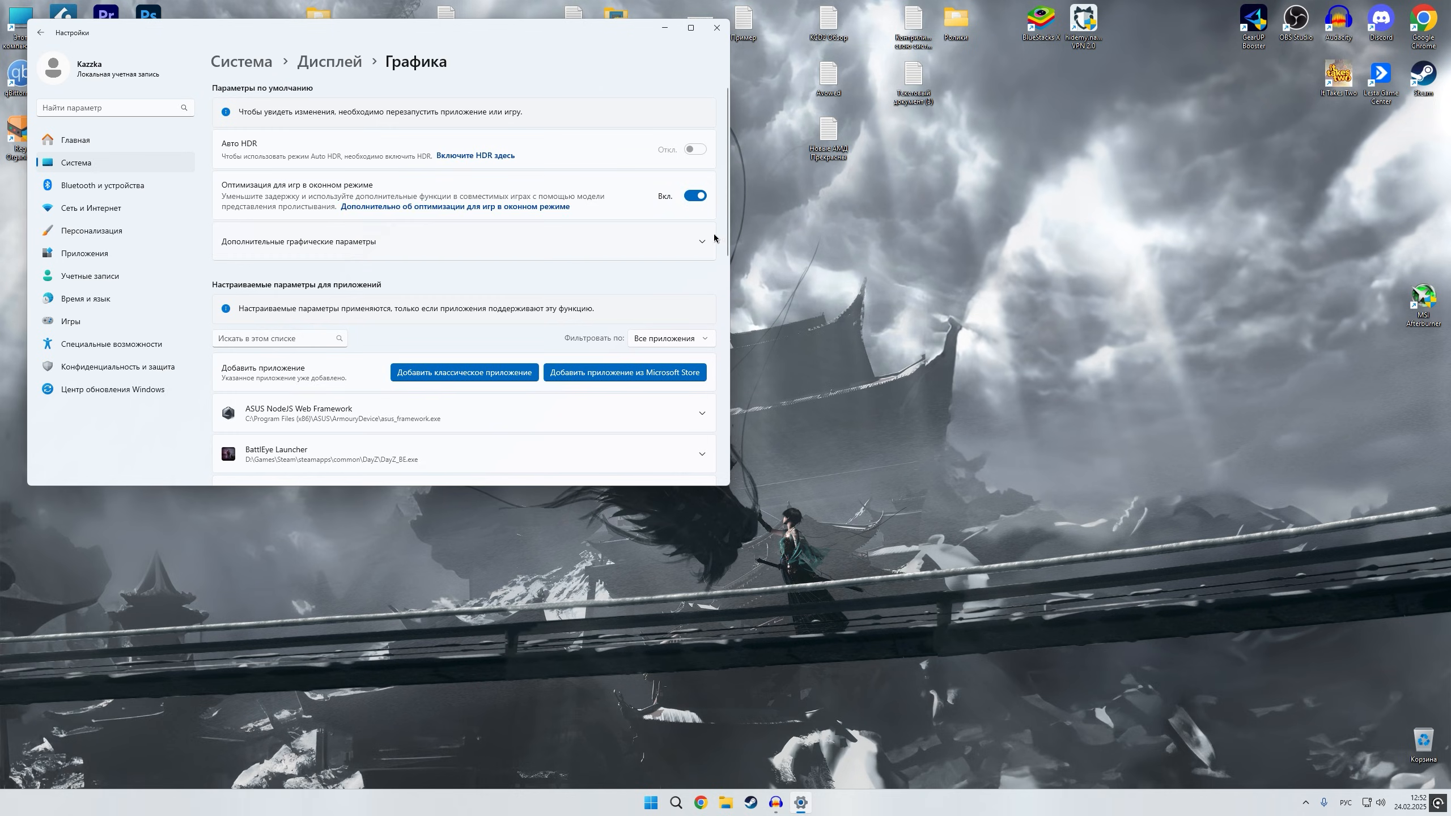
click(325, 250)
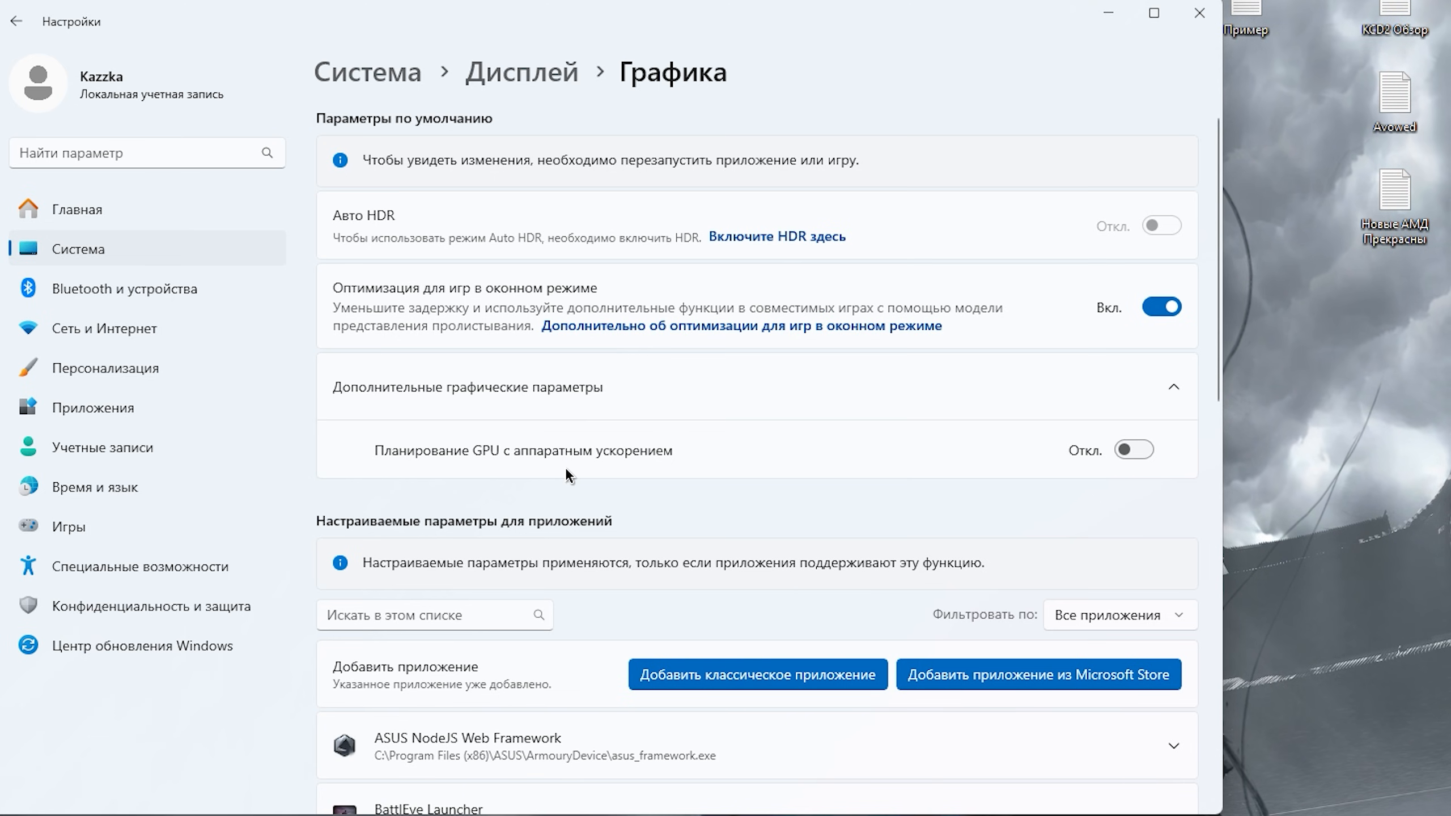
click(1134, 450)
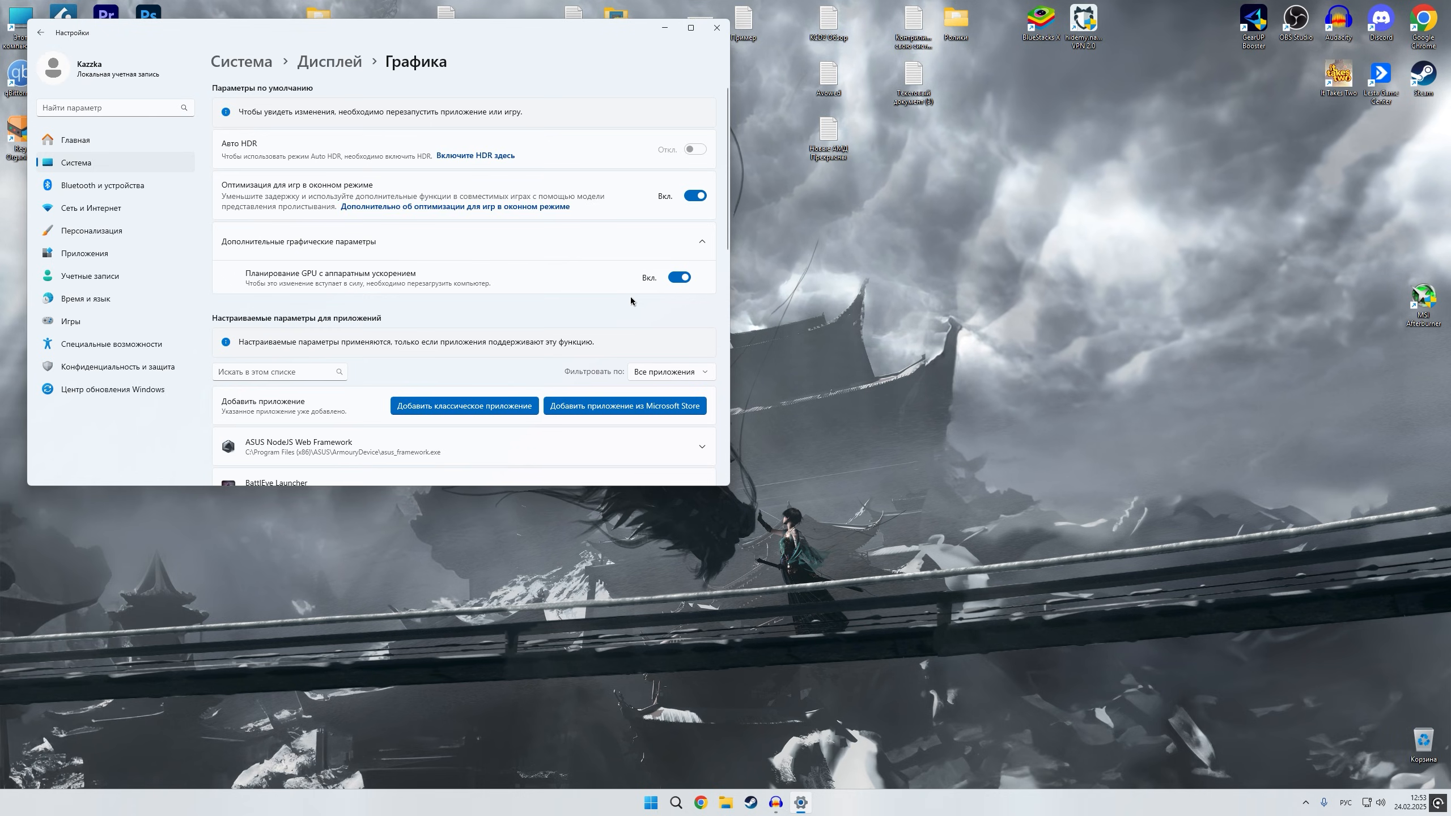
click(673, 277)
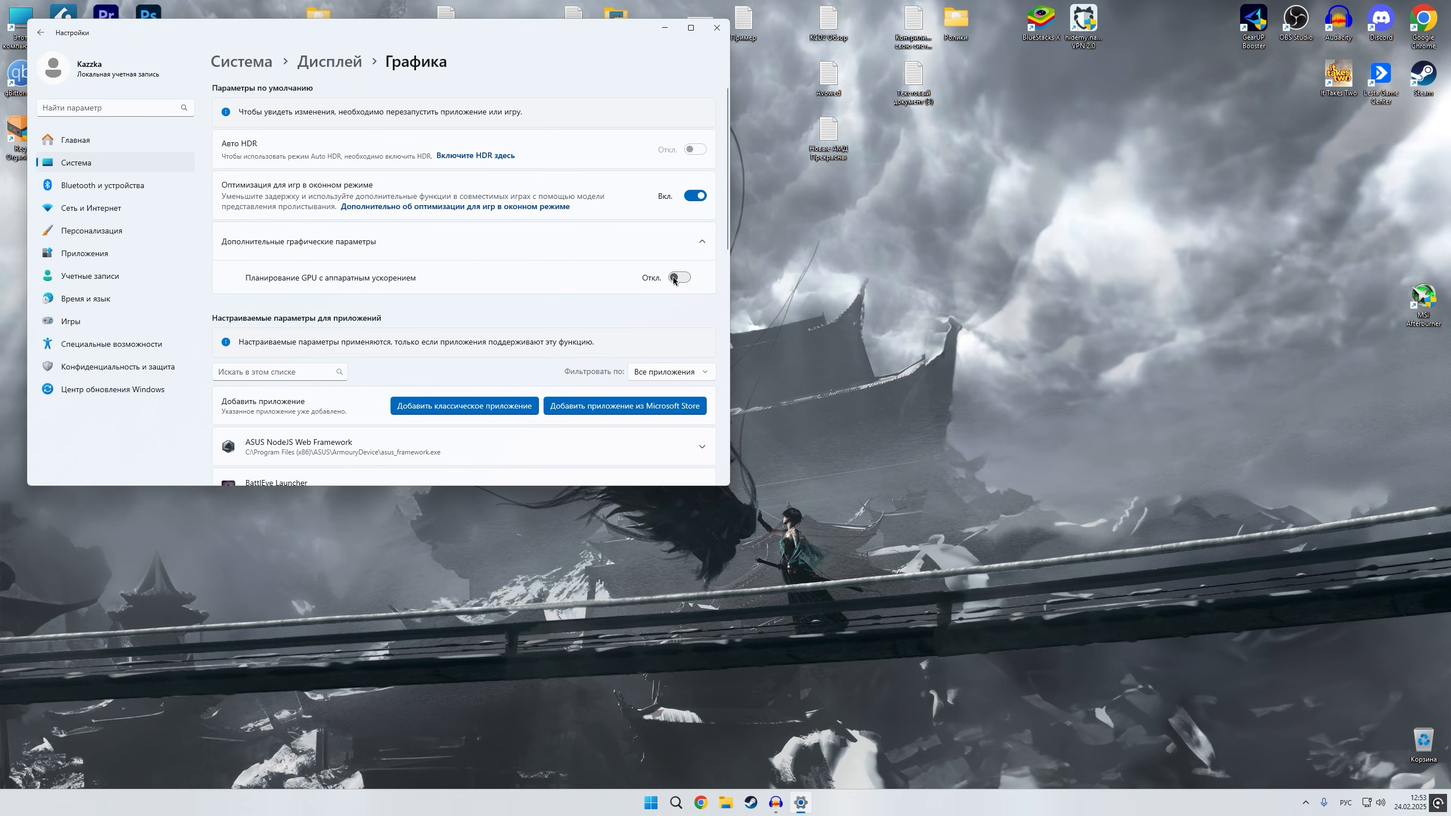
click(673, 279)
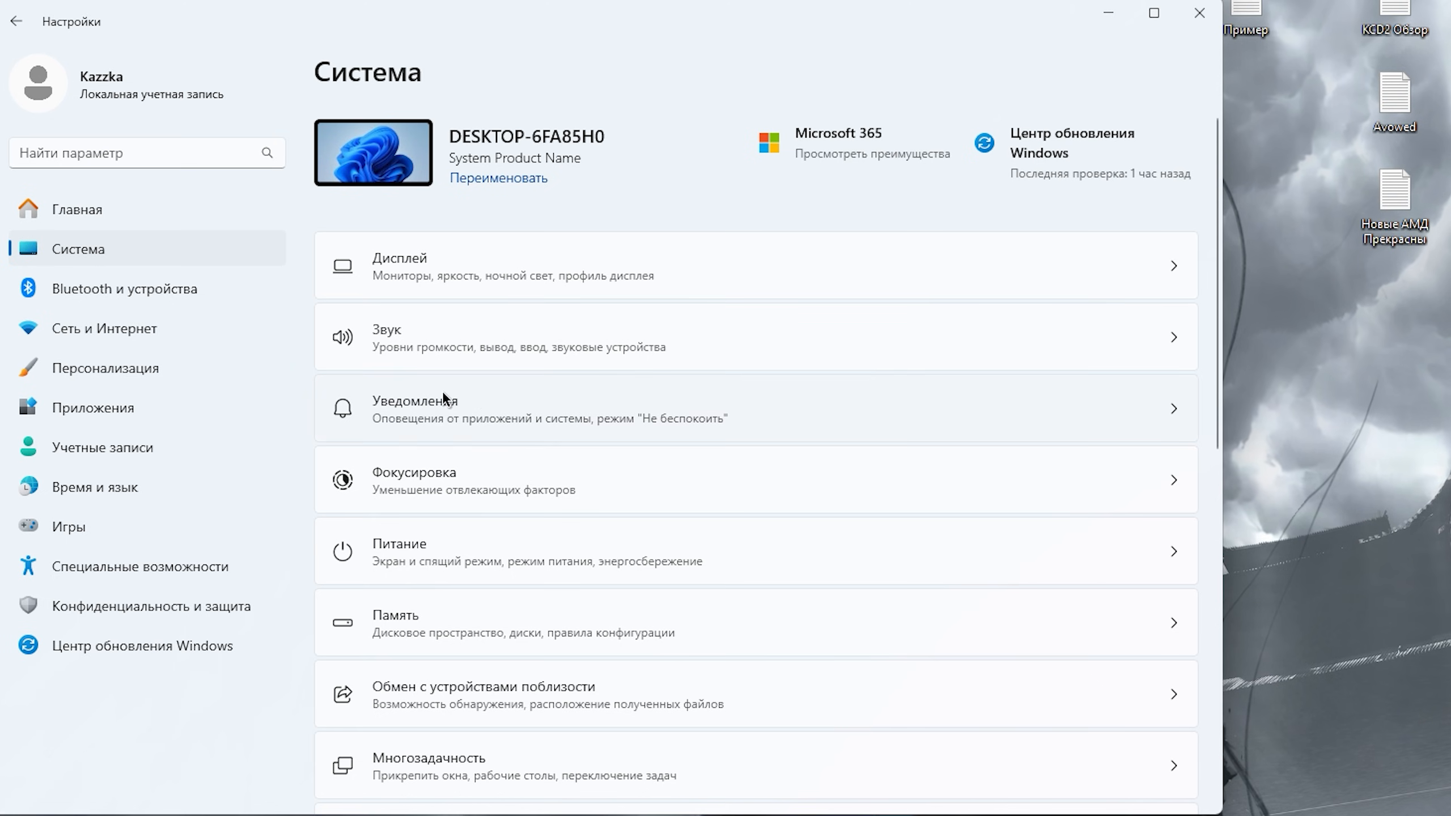
- Check the Уведомления and Не беспокоить options in the notification settings and return to the Система page
click(443, 395)
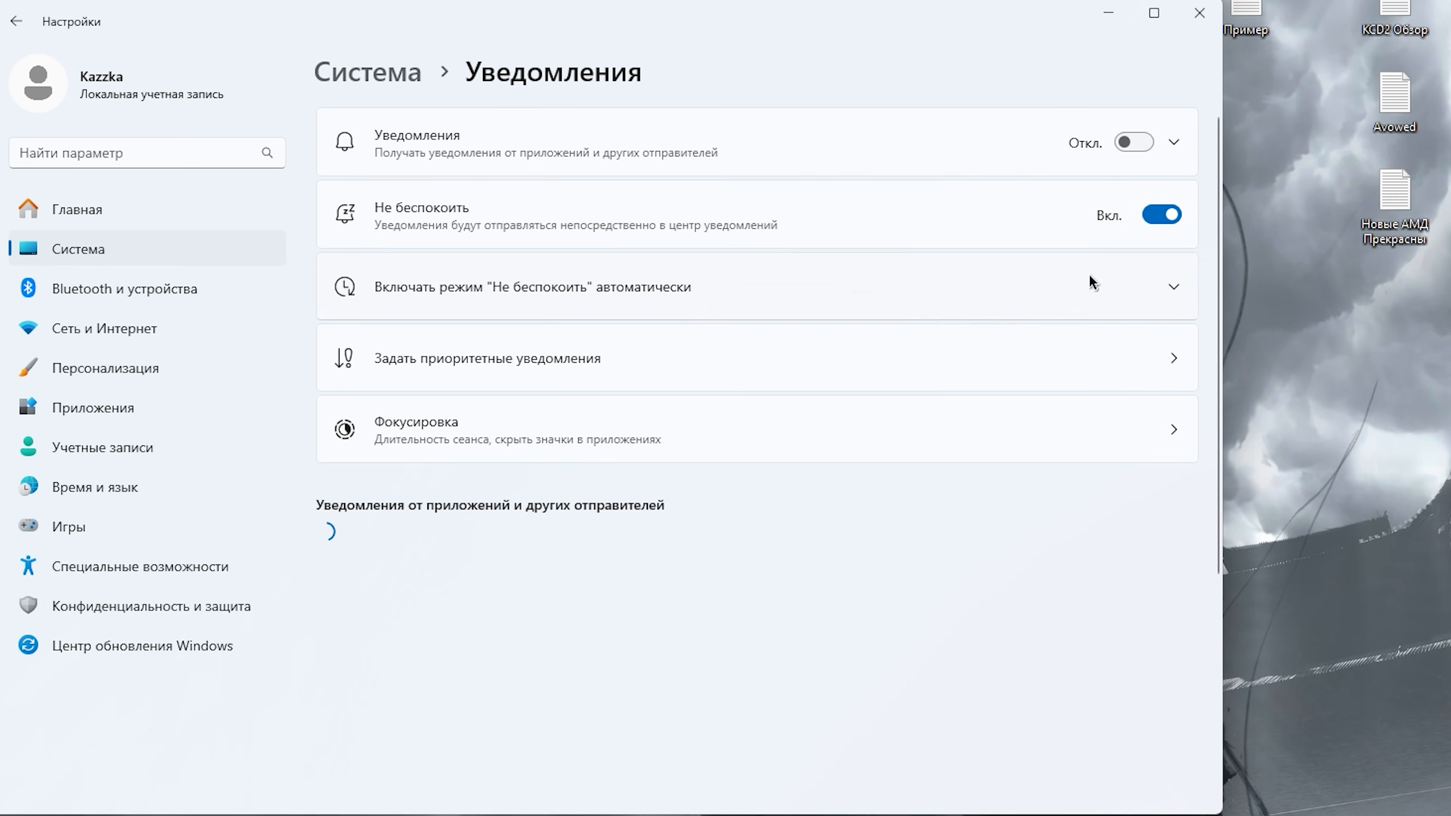
click(357, 82)
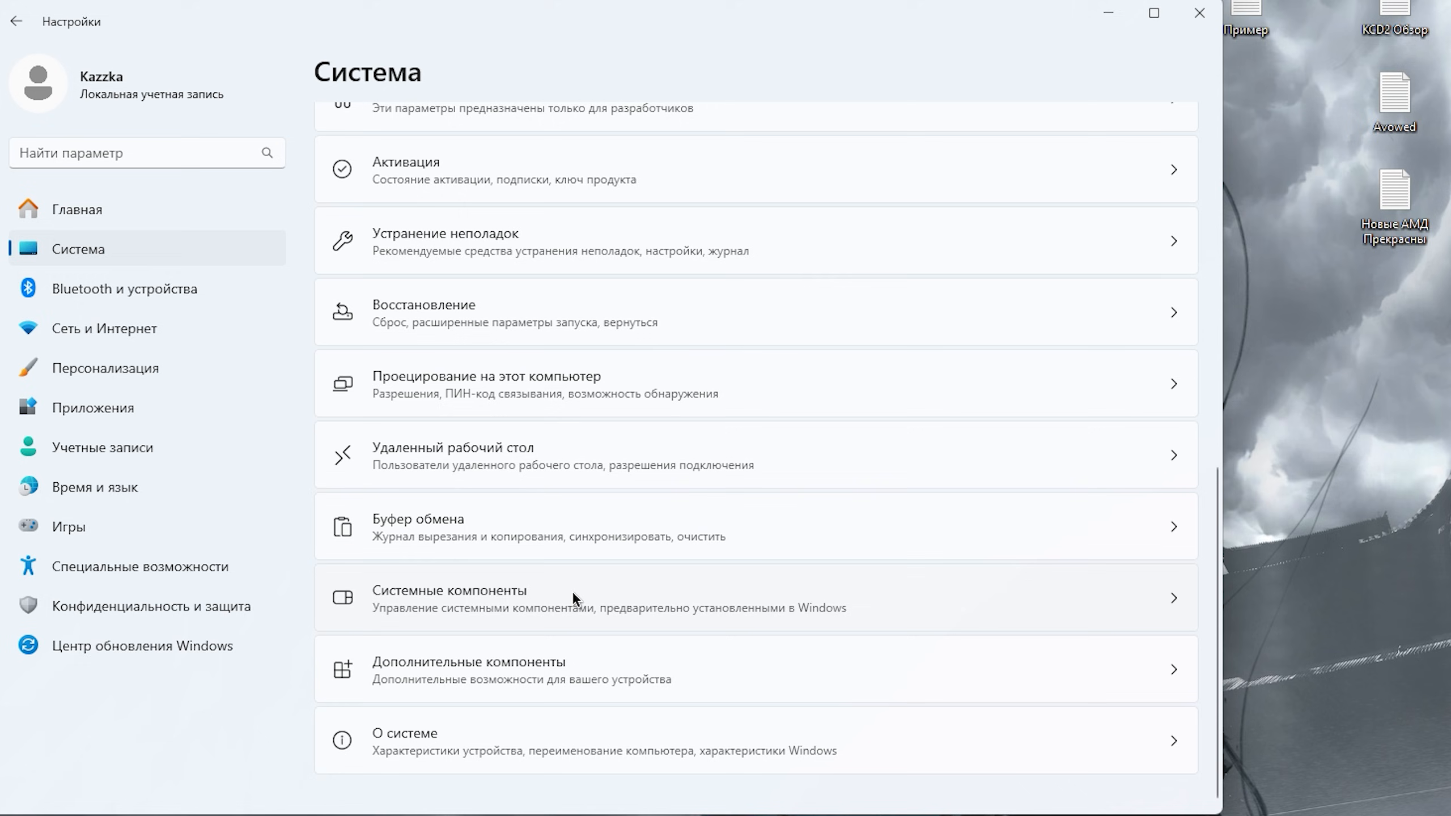
- Look through Системные компоненты and the Установленные приложения list, and return to the Система page
click(573, 595)
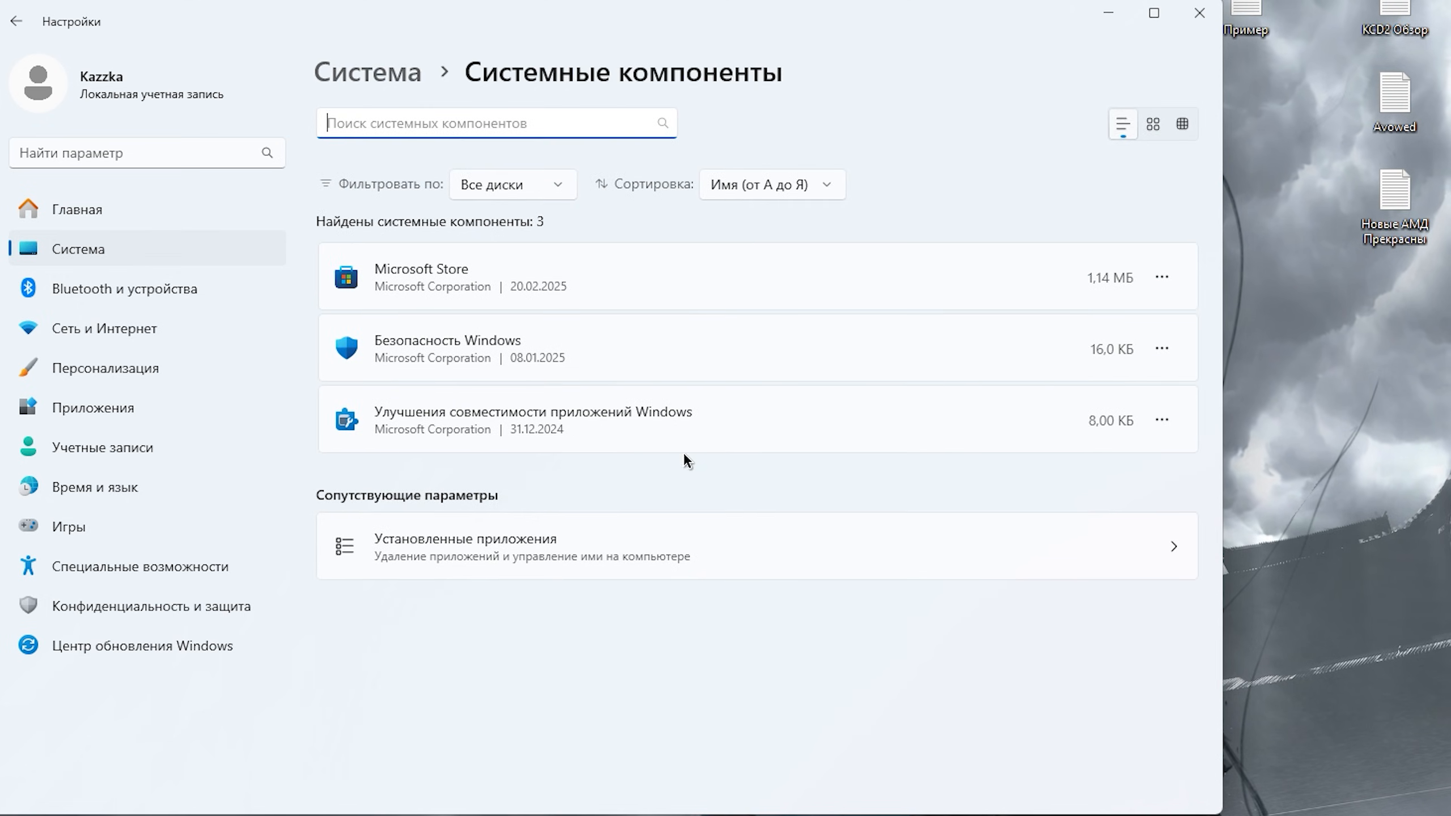
click(972, 555)
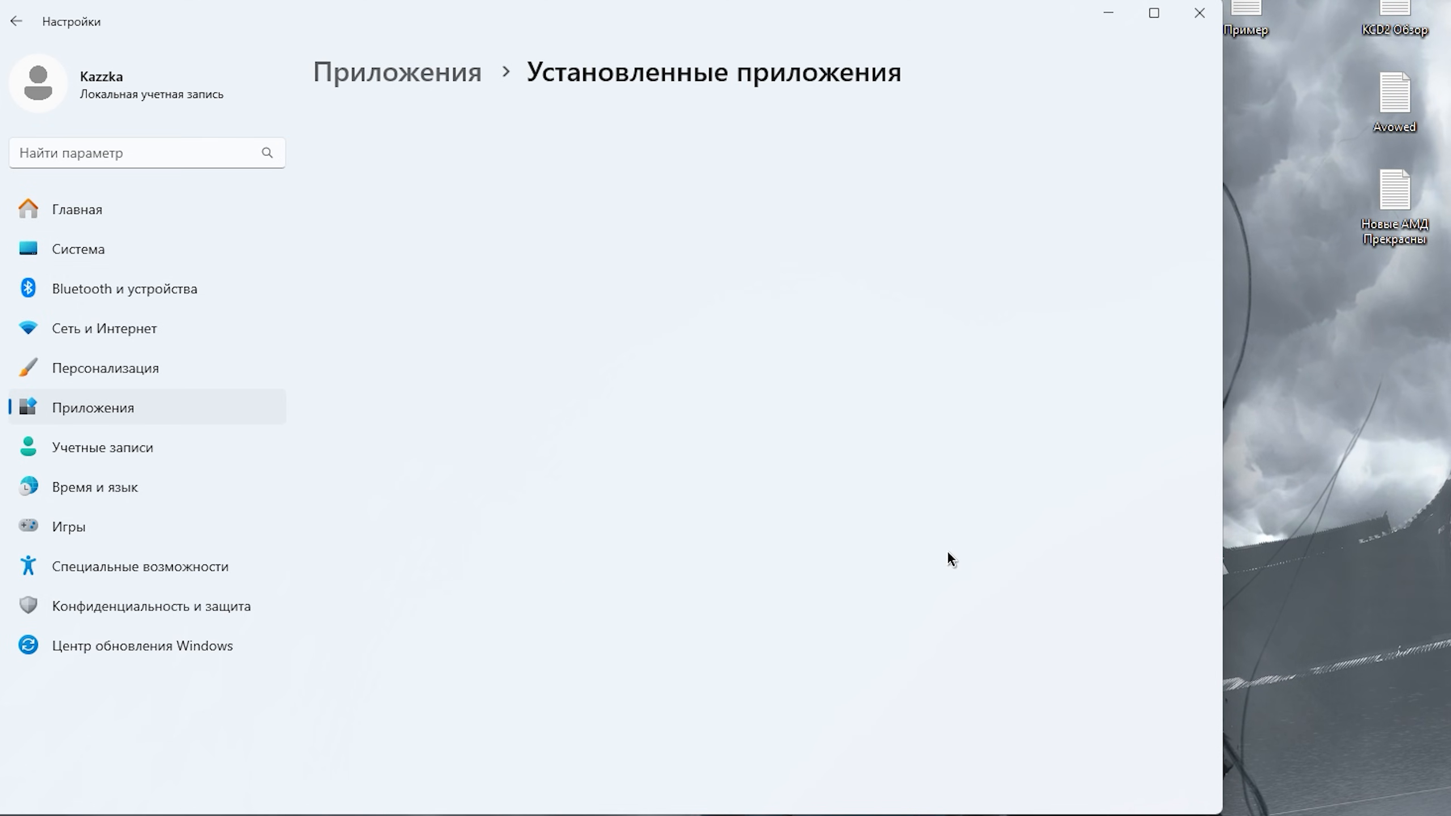
scroll(1205, 218, down, 5)
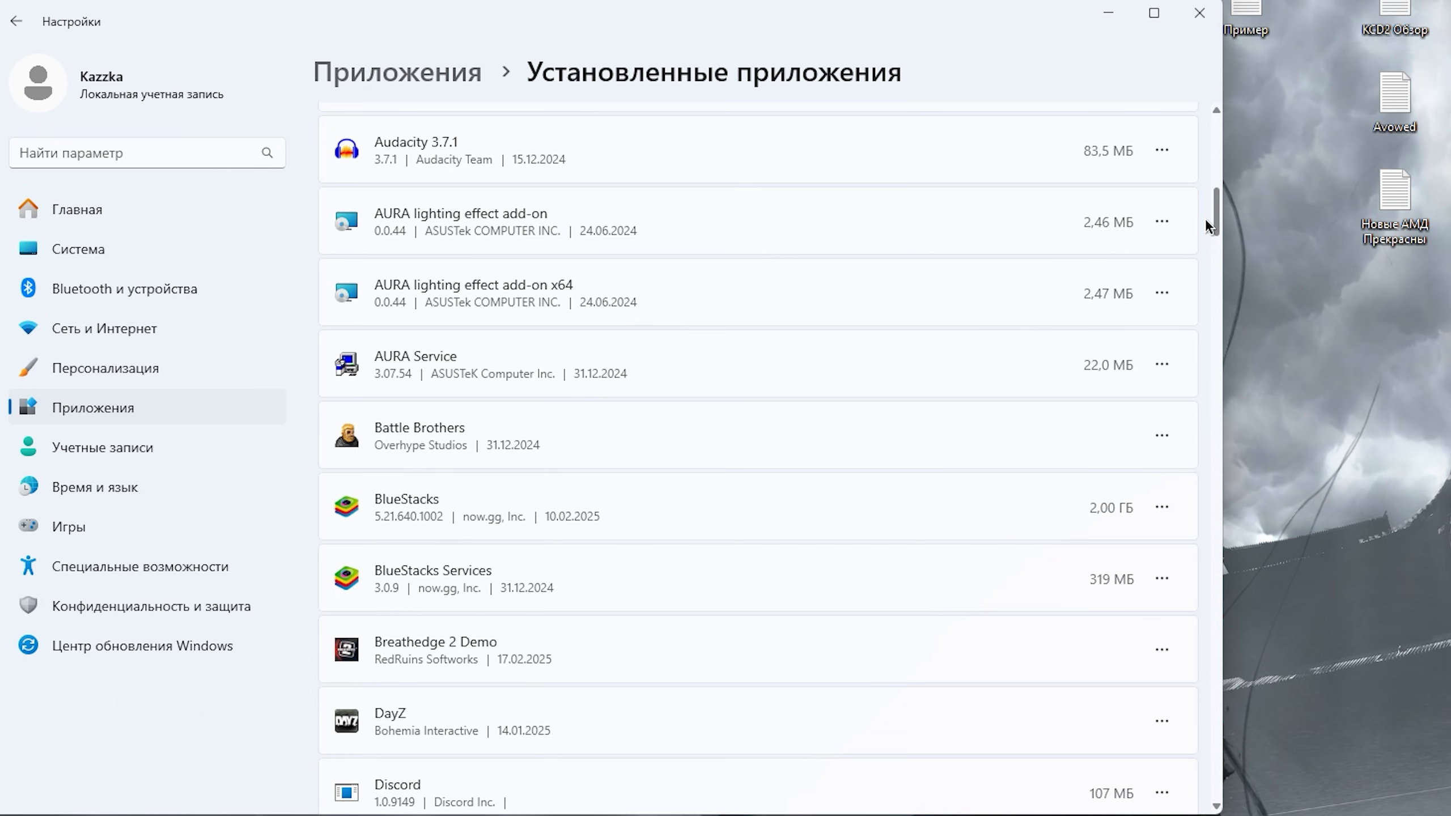
drag(1206, 222, 1043, 121)
scroll(1141, 710, down, 5)
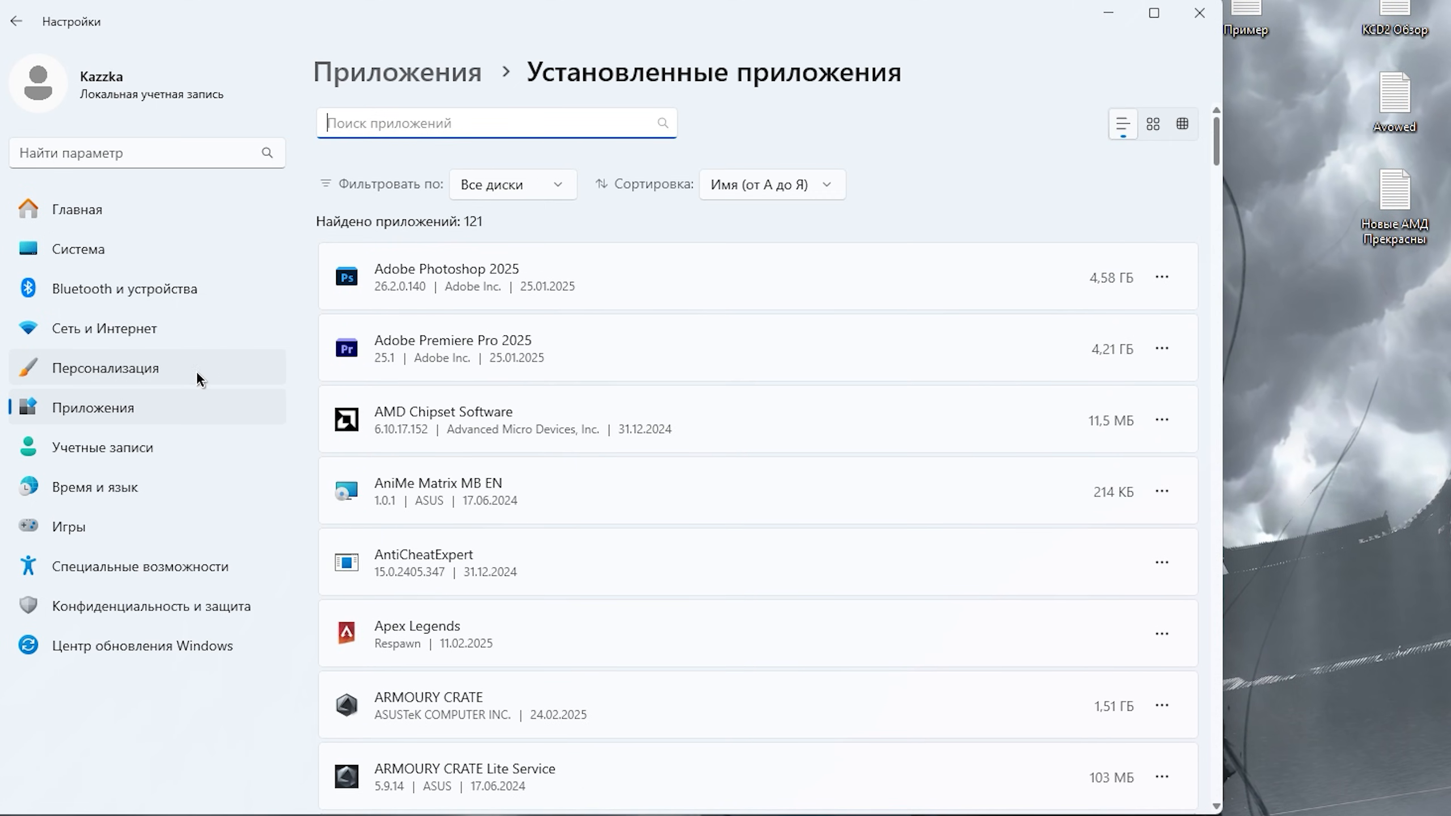
click(174, 253)
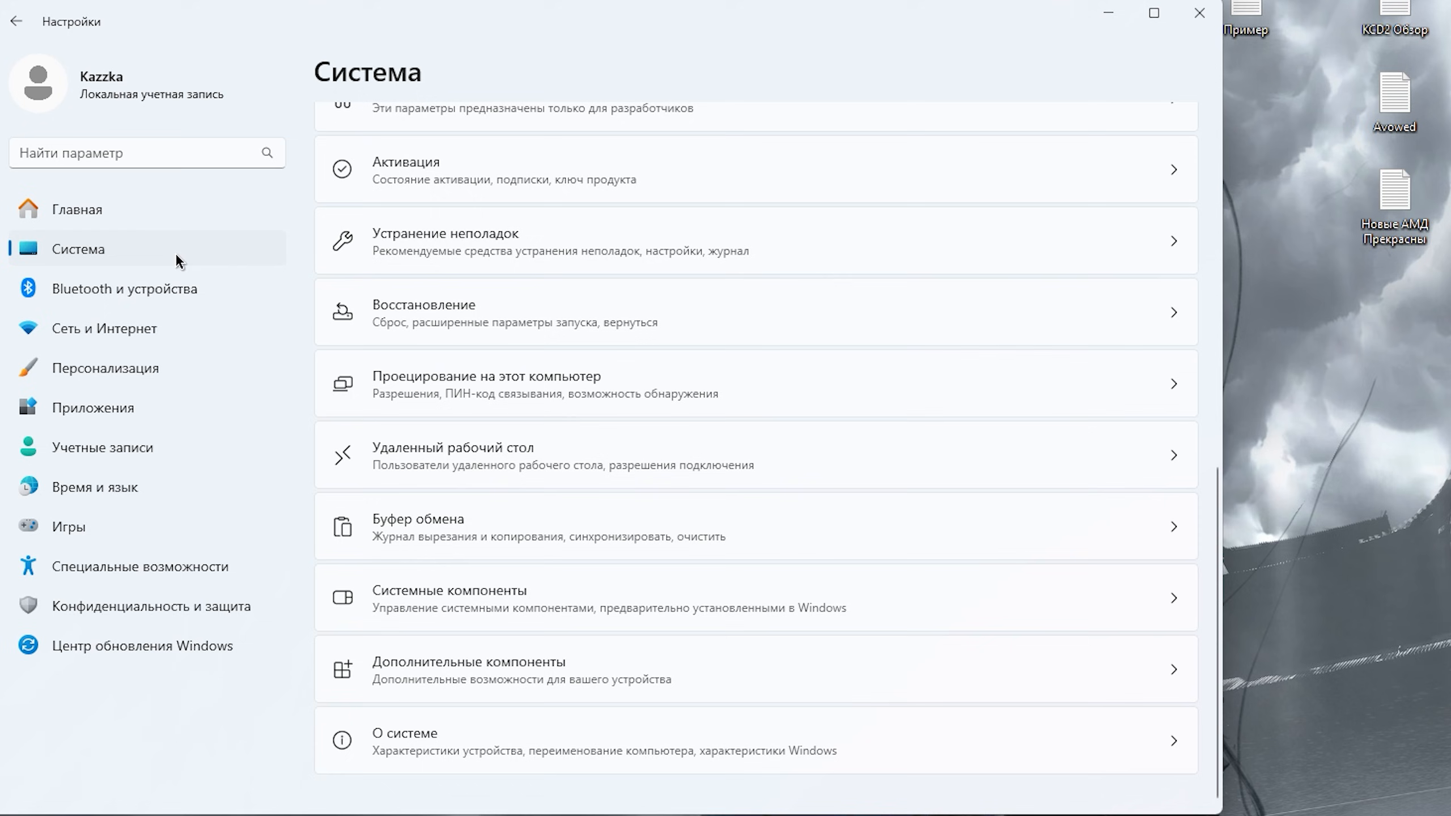
- Review Дополнительные компоненты, checking the Содержимое расширенной темы details, and open the list of available optional components
click(773, 675)
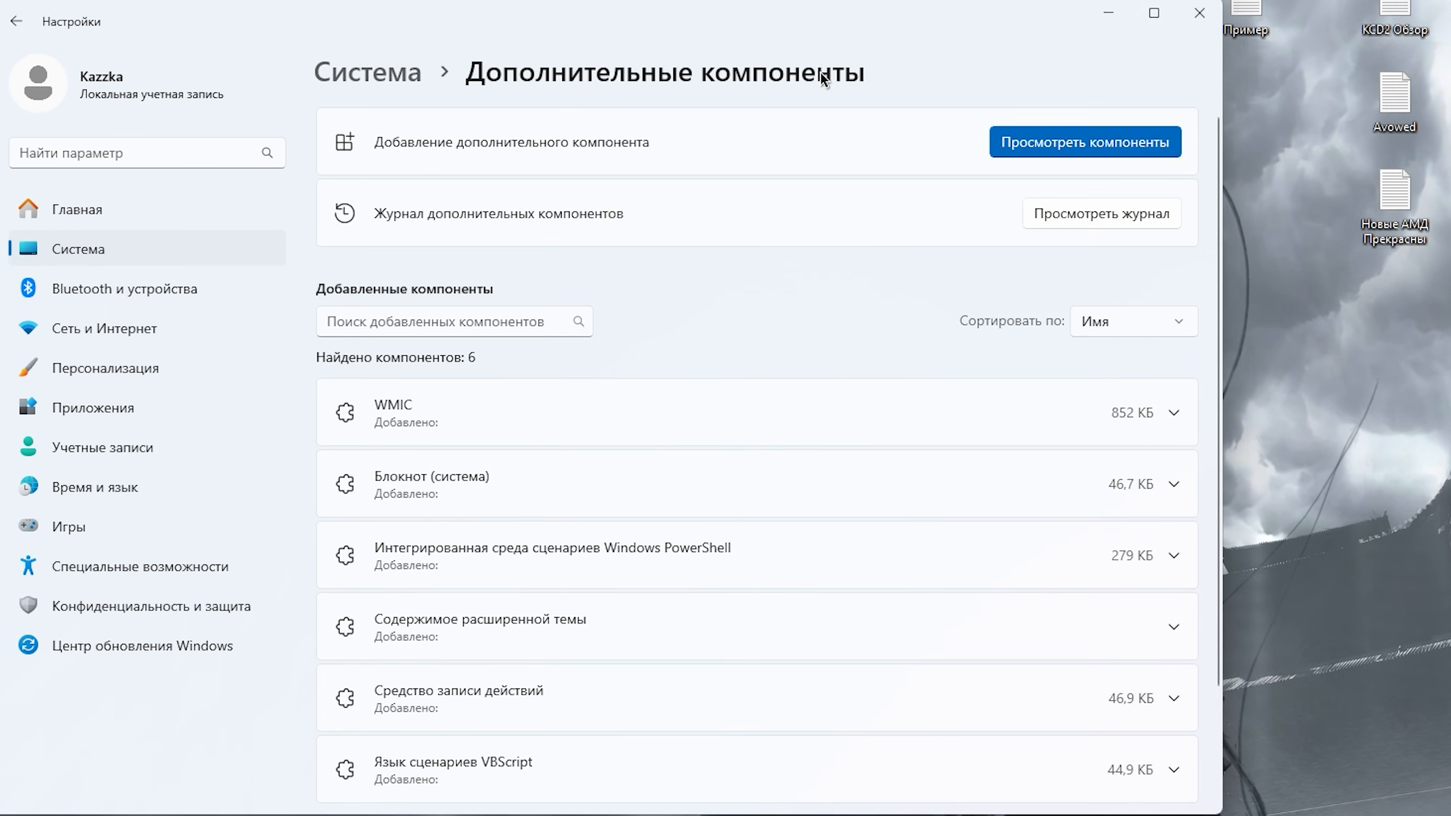
scroll(721, 332, down, 3)
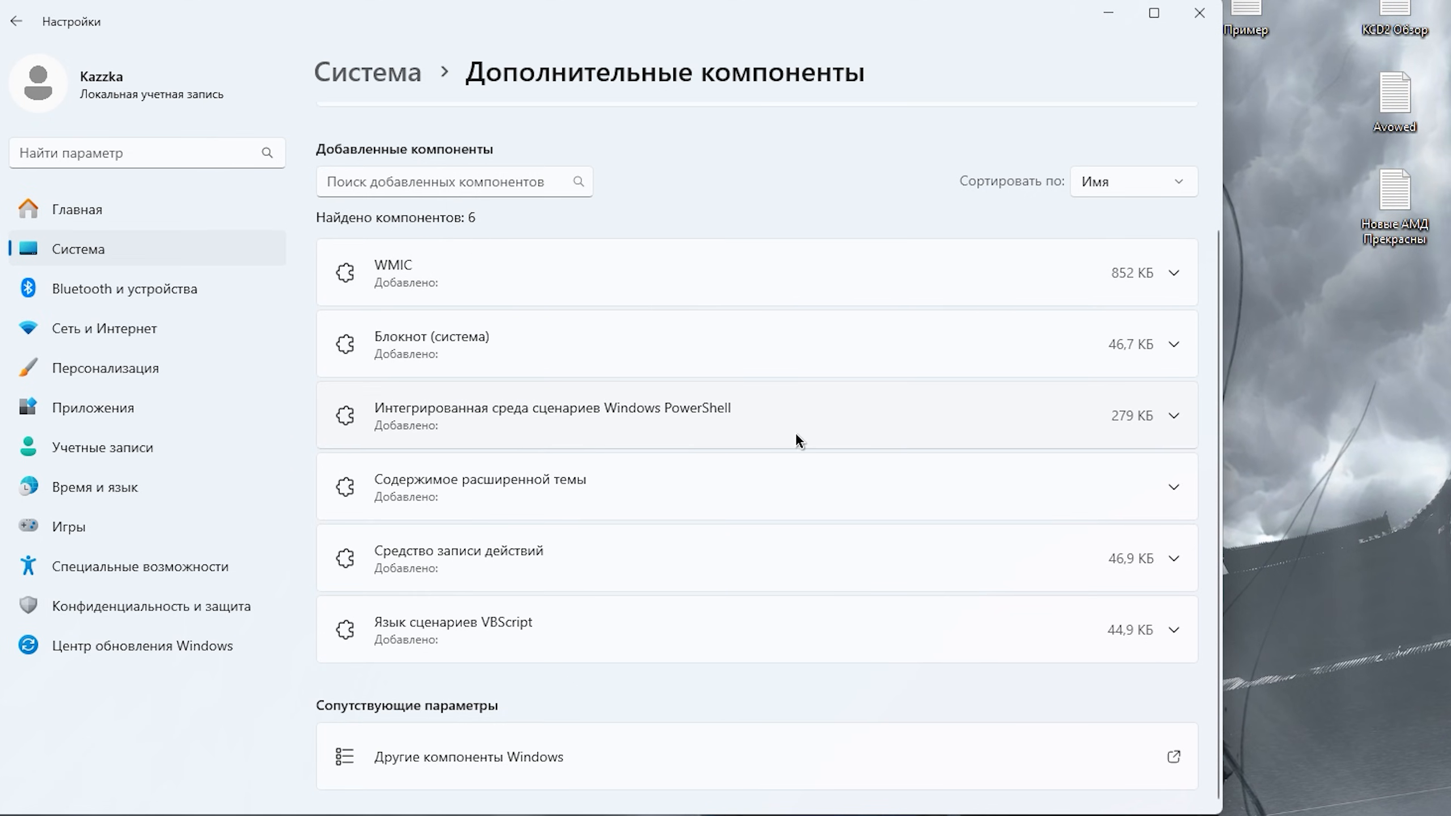
click(1174, 483)
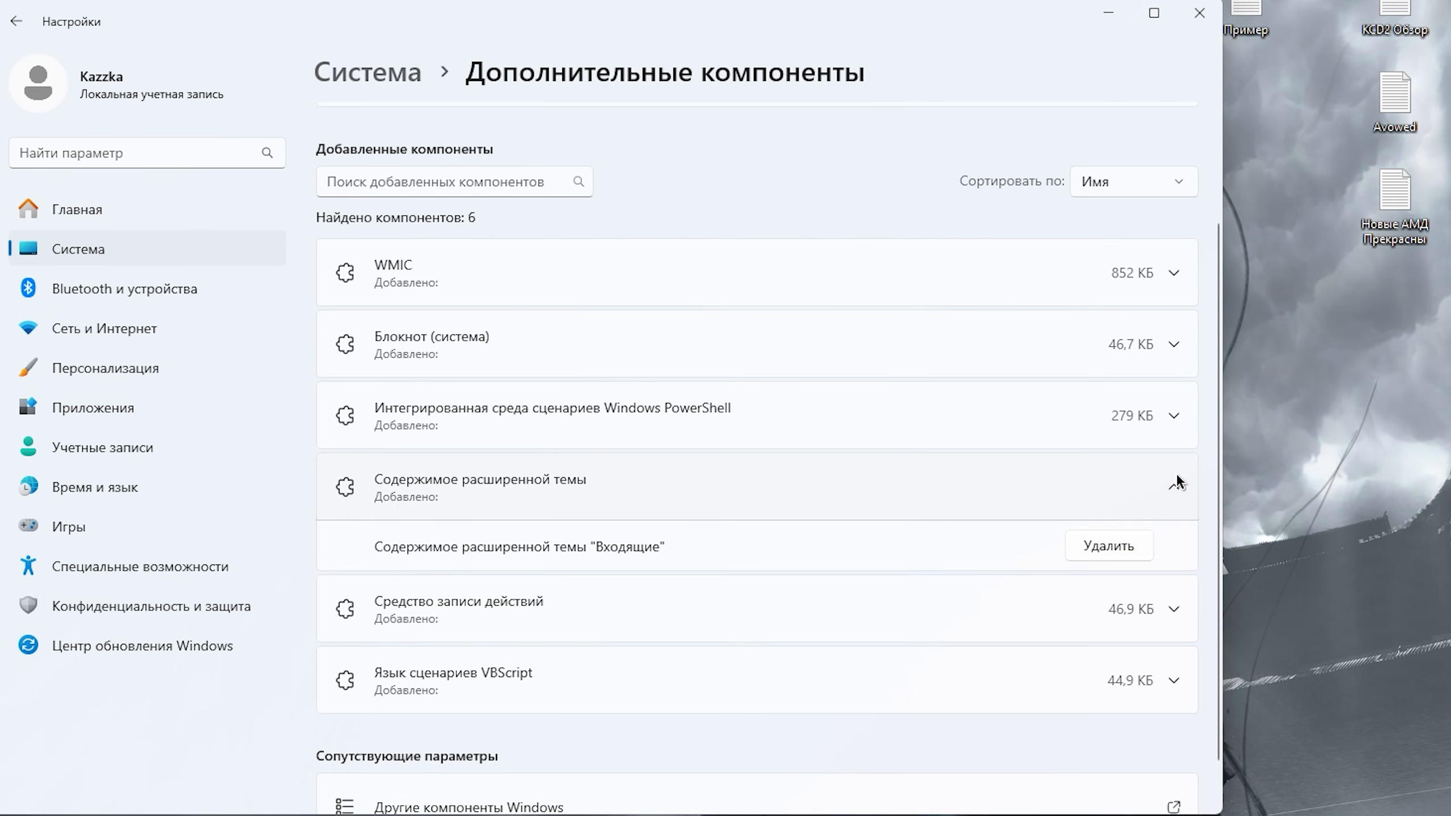
click(1176, 480)
scroll(937, 289, up, 2)
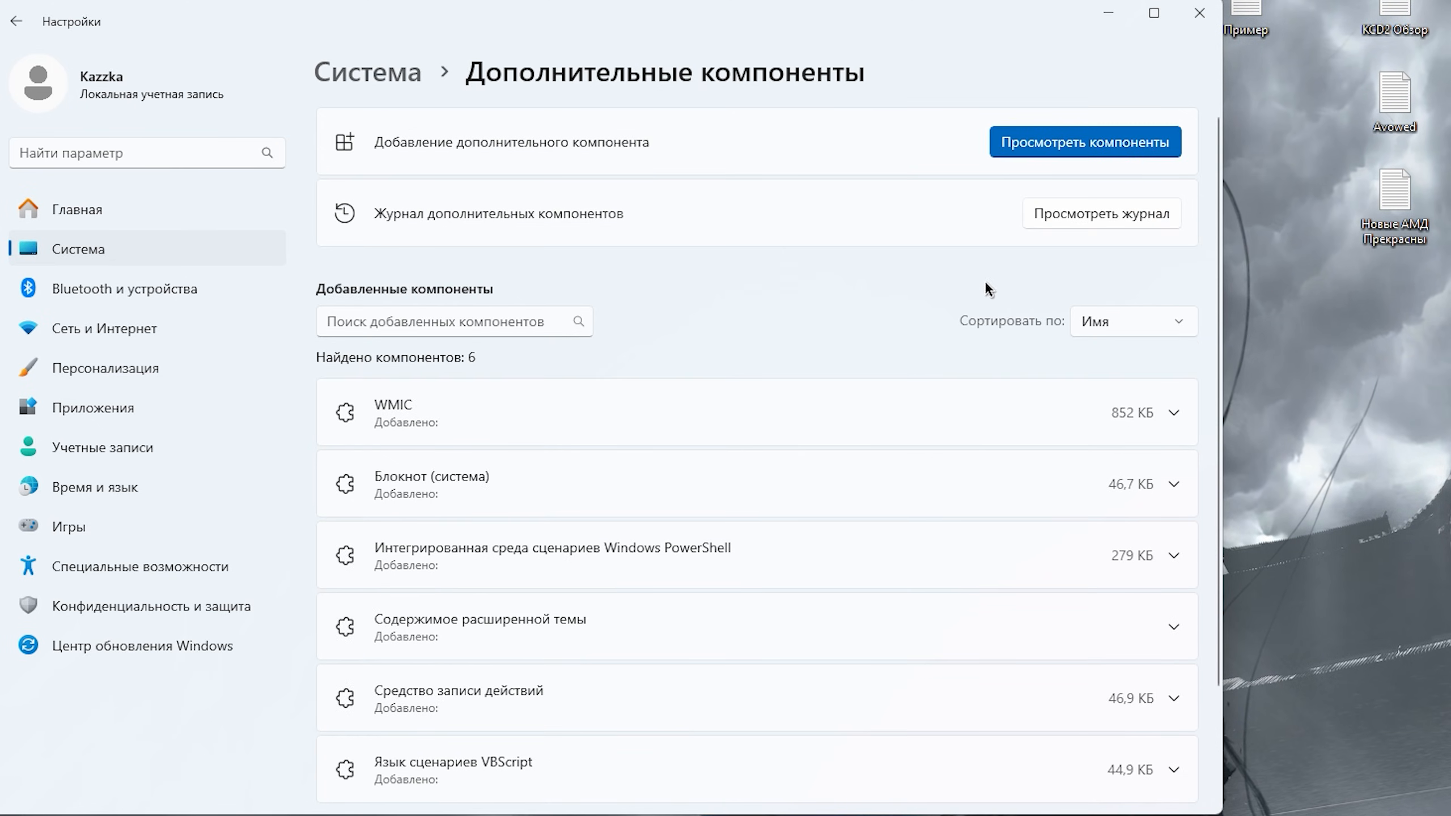
click(1088, 140)
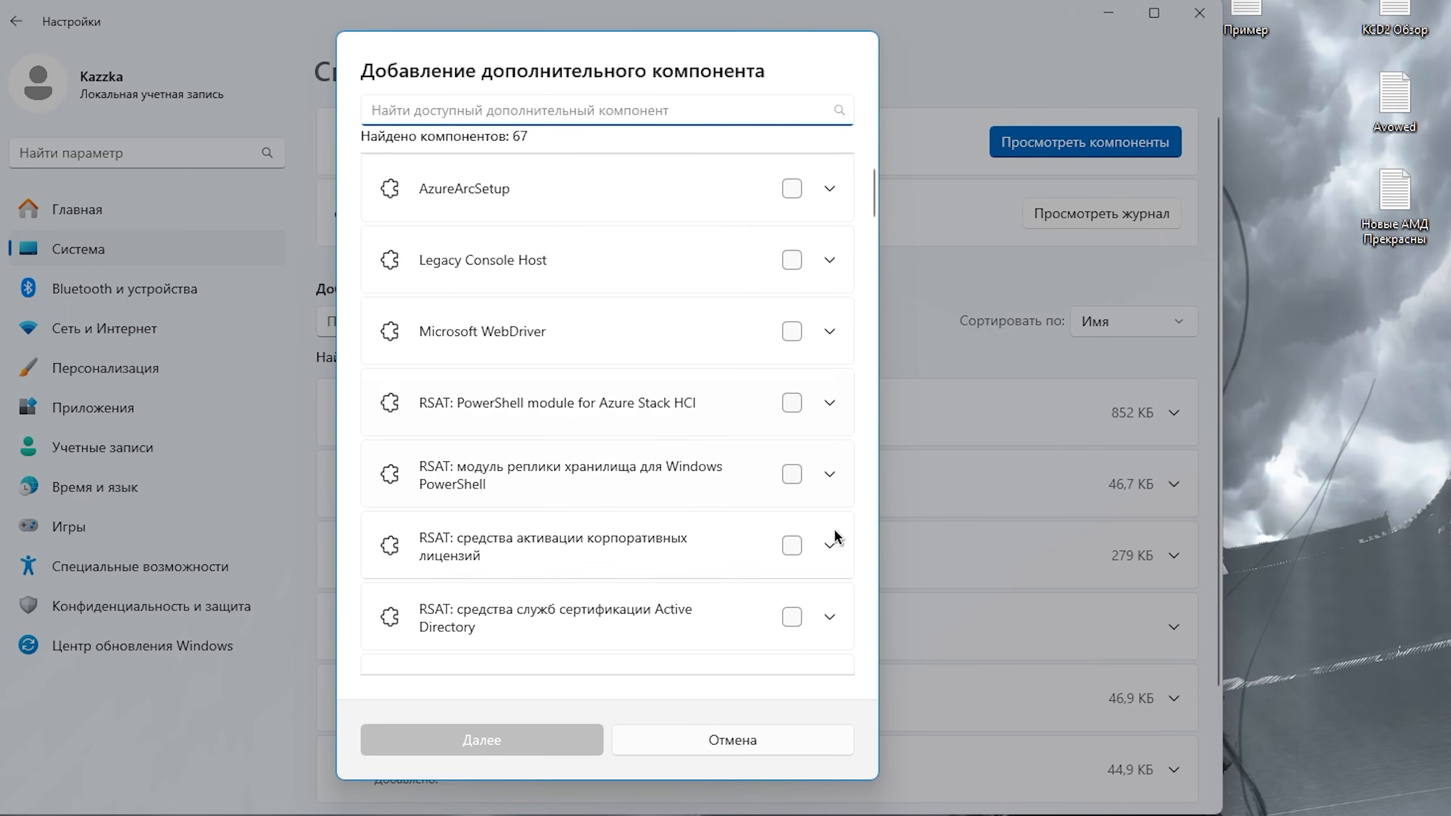
- Check the Game Bar options and the recording options under Записи in the Игры settings
click(171, 542)
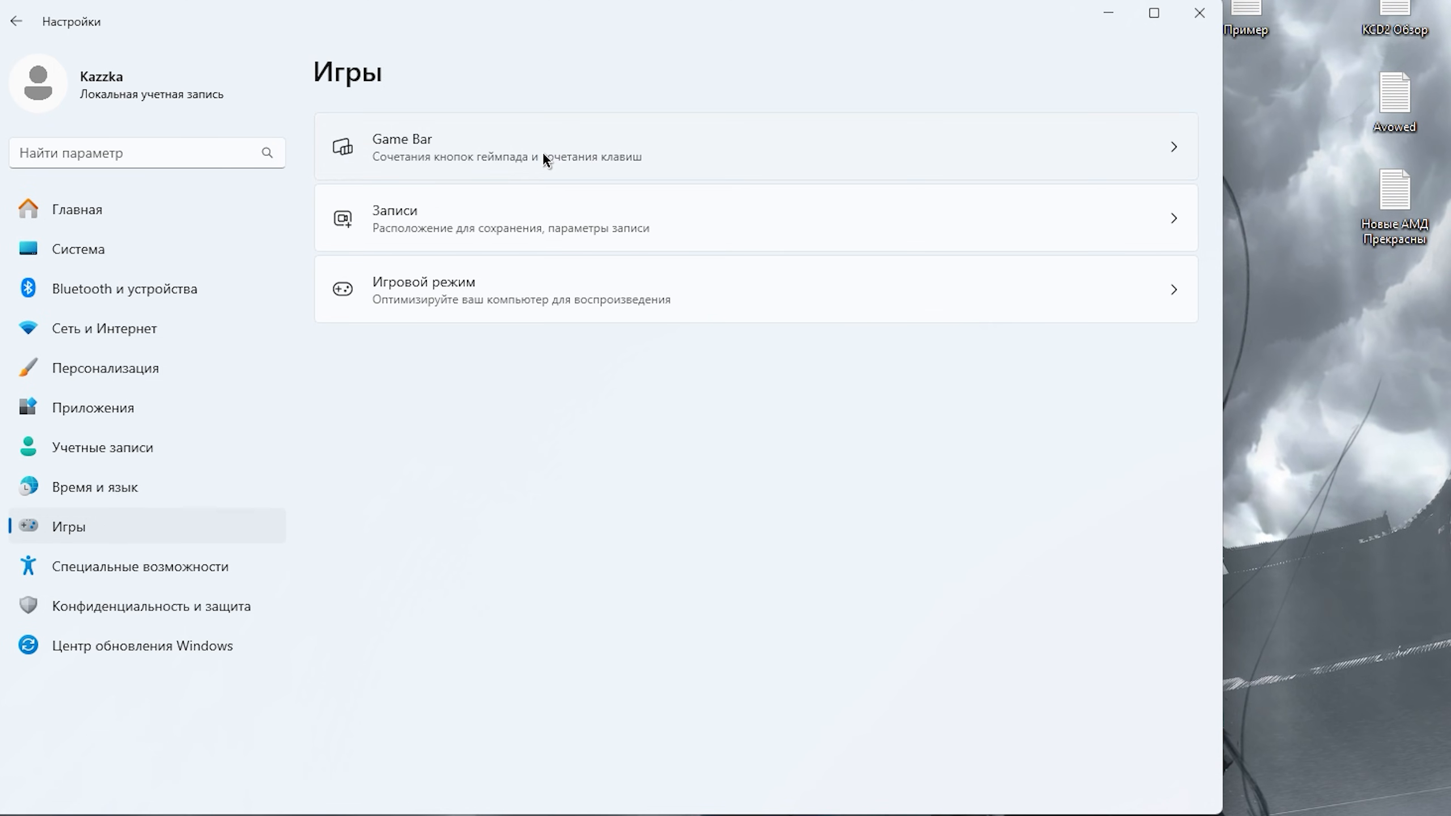
click(543, 159)
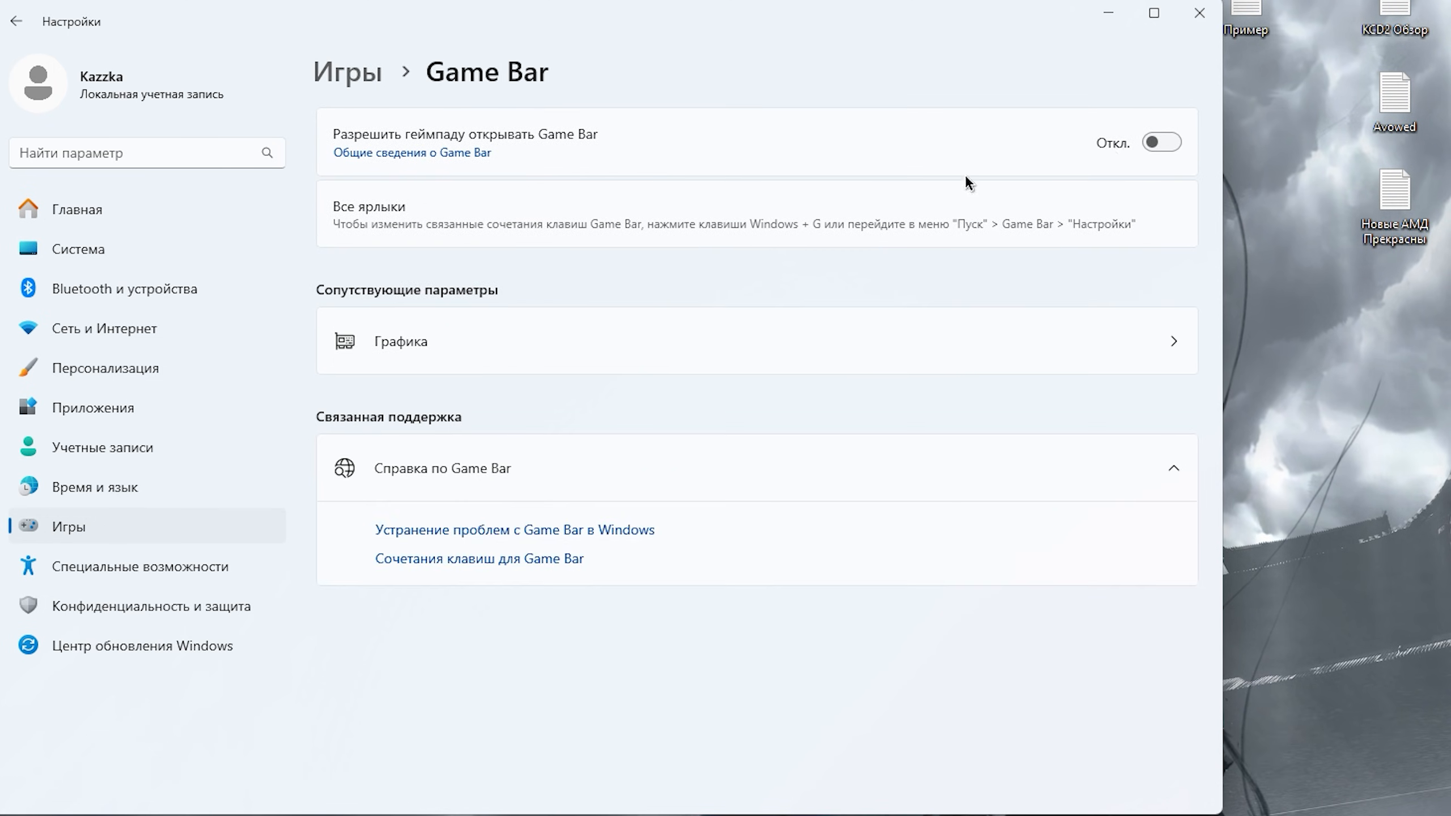
click(357, 75)
click(799, 216)
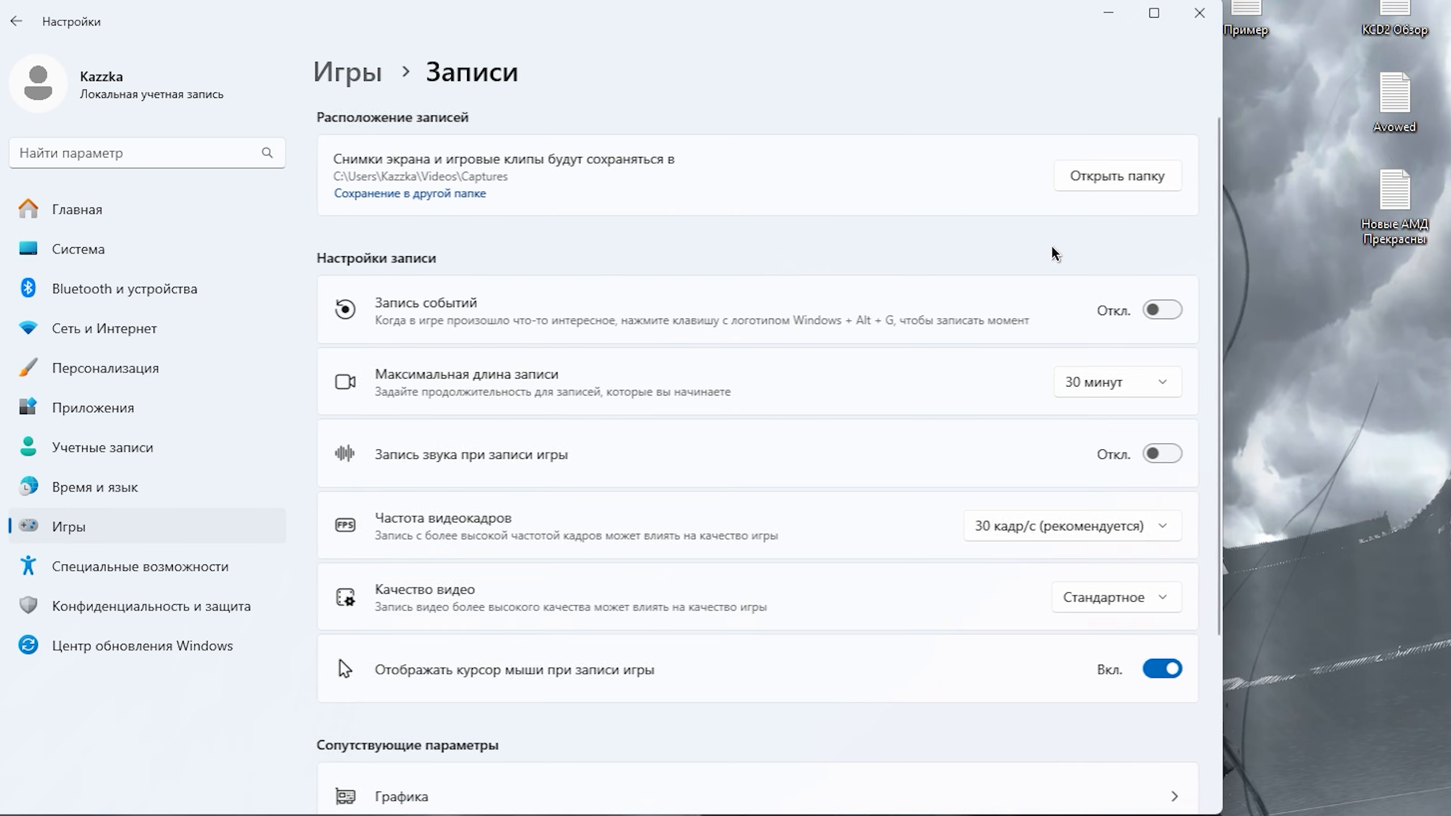
scroll(884, 482, down, 4)
scroll(885, 486, up, 4)
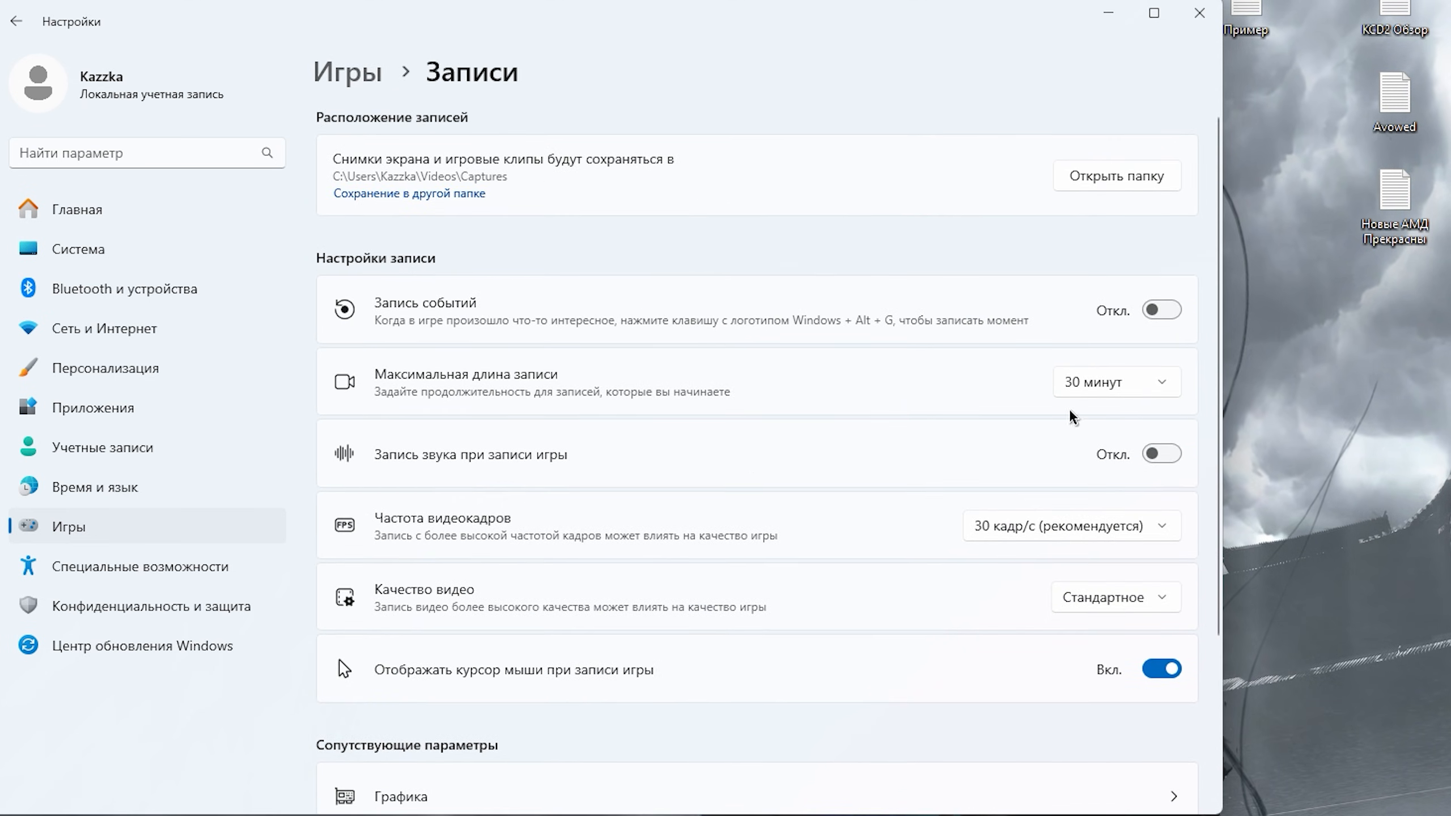
- Check the Режим игры option on the Игровой режим page and return to the Игры settings
click(372, 74)
click(582, 295)
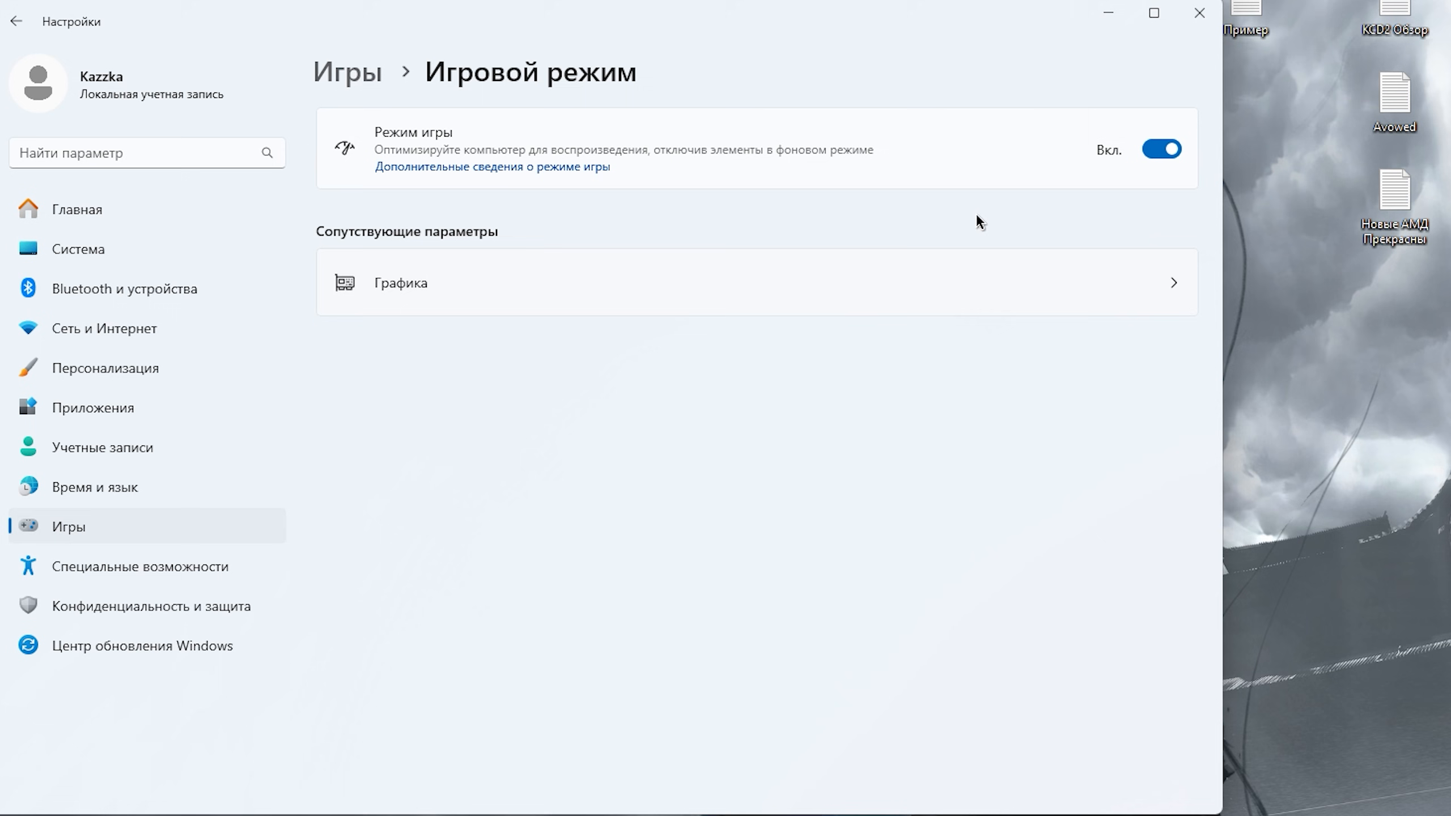
click(168, 527)
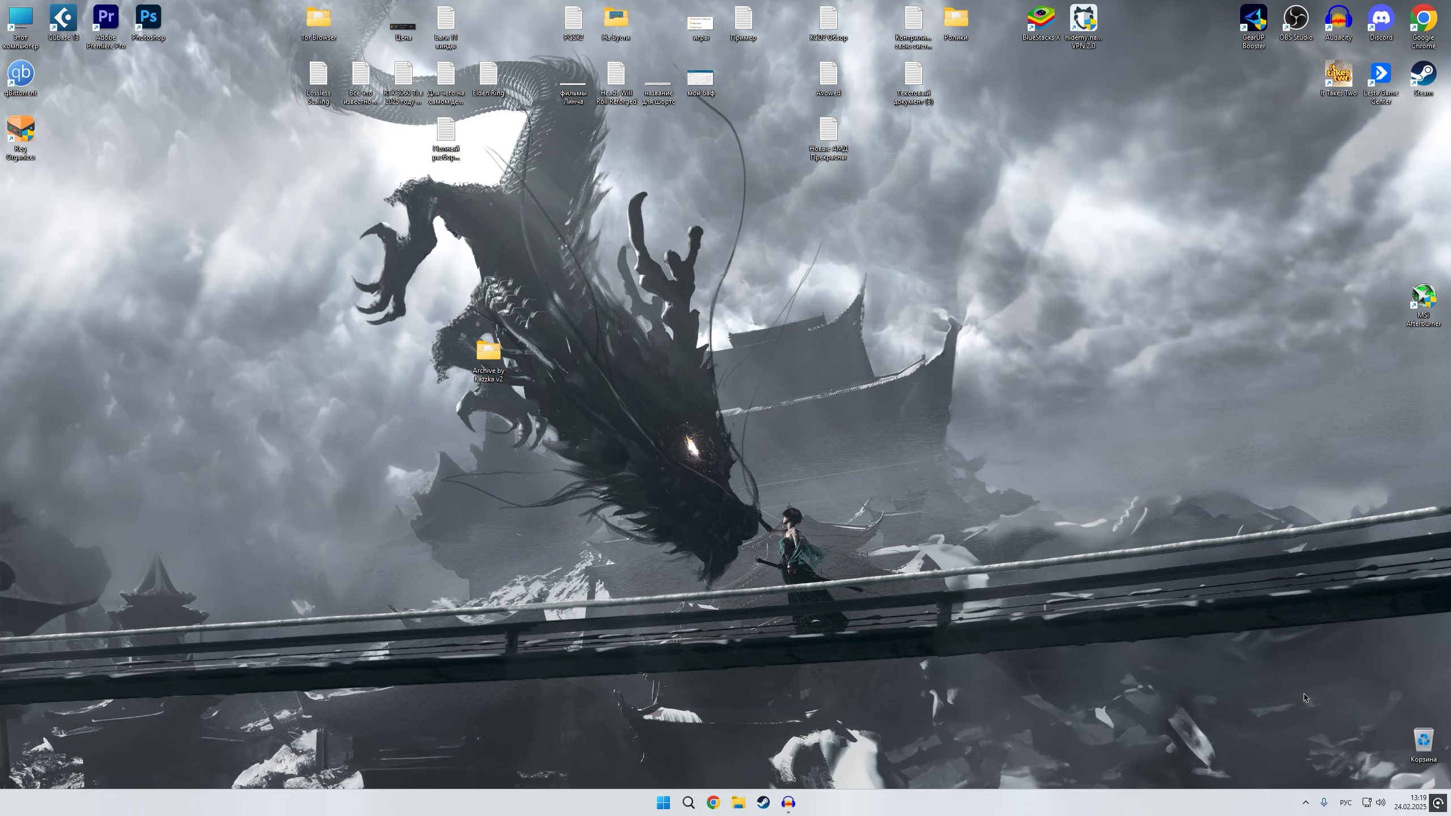
- Open MSI Afterburner and RivaTuner Statistics Server, and open the Global profile's Framerate limit for editing
right_click(792, 328)
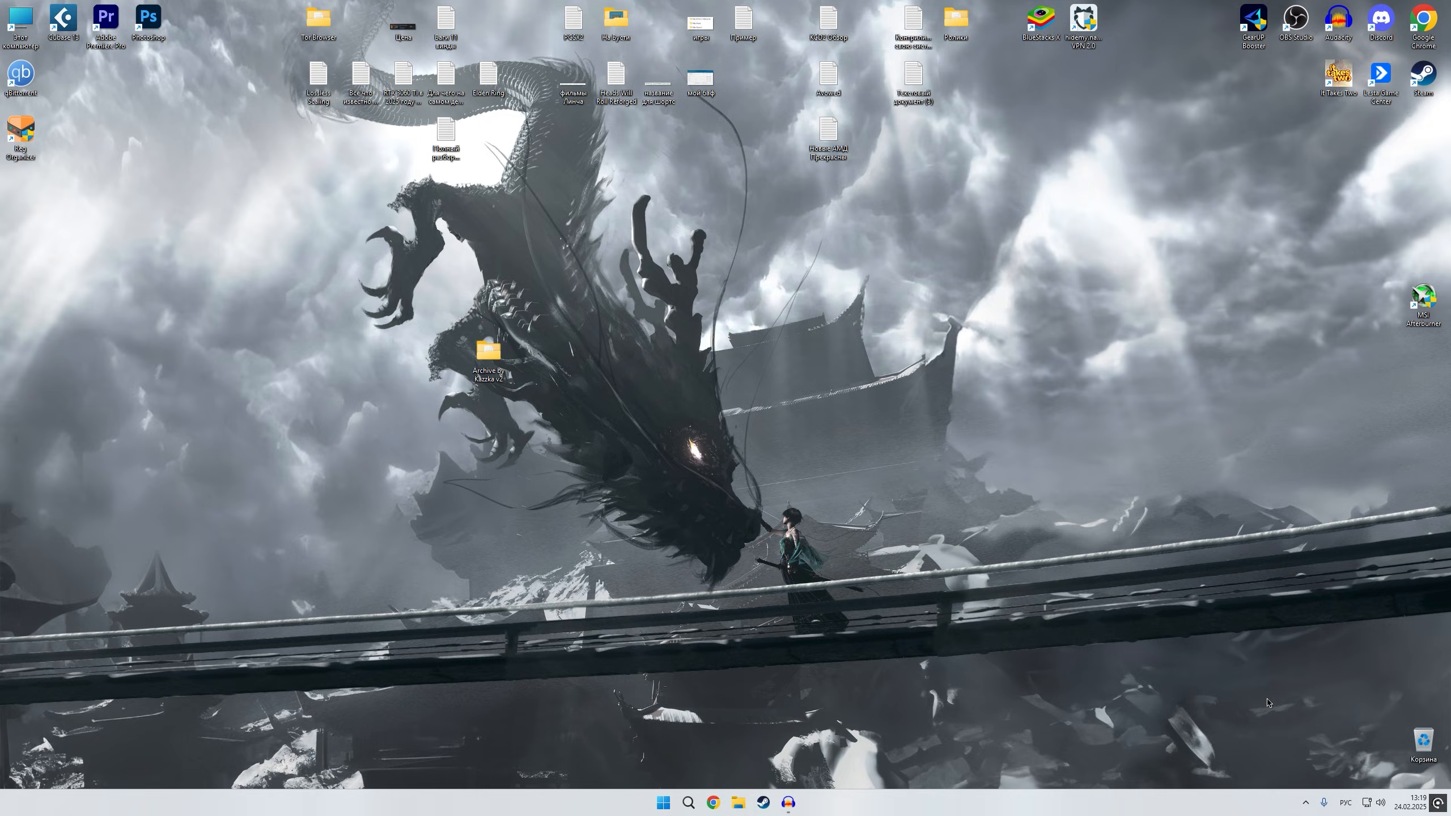
click(1305, 805)
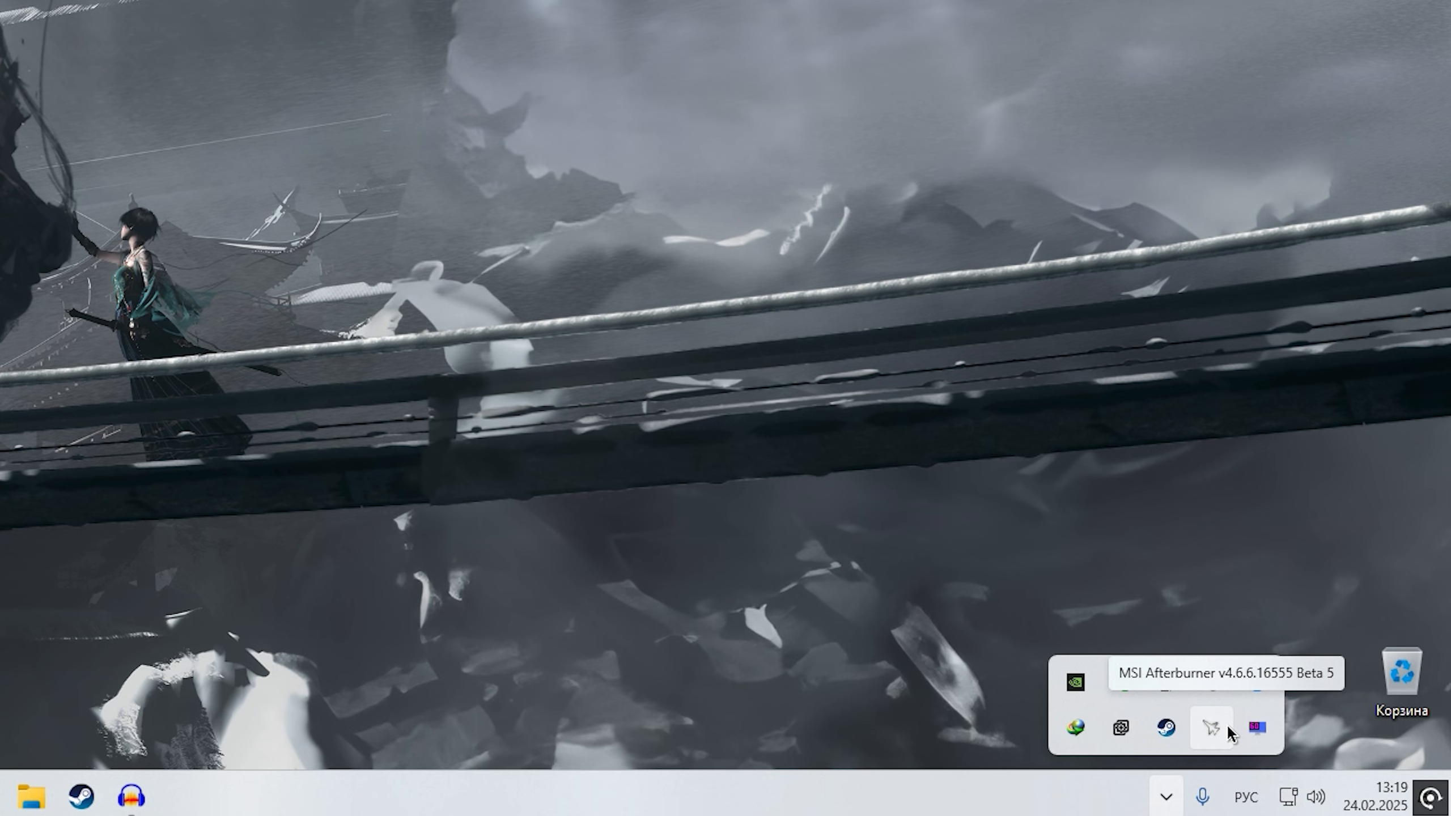
click(1212, 723)
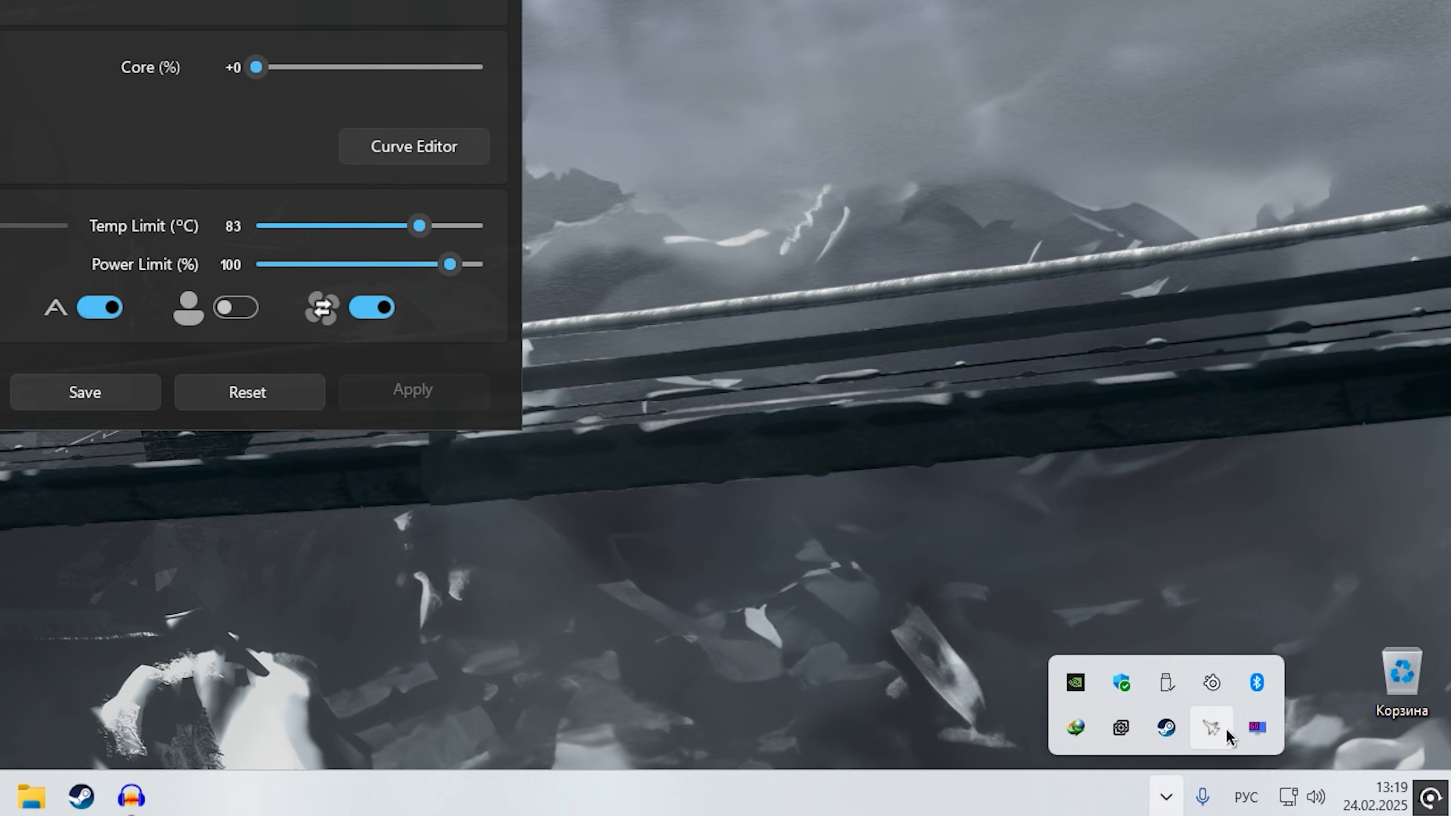
click(1166, 797)
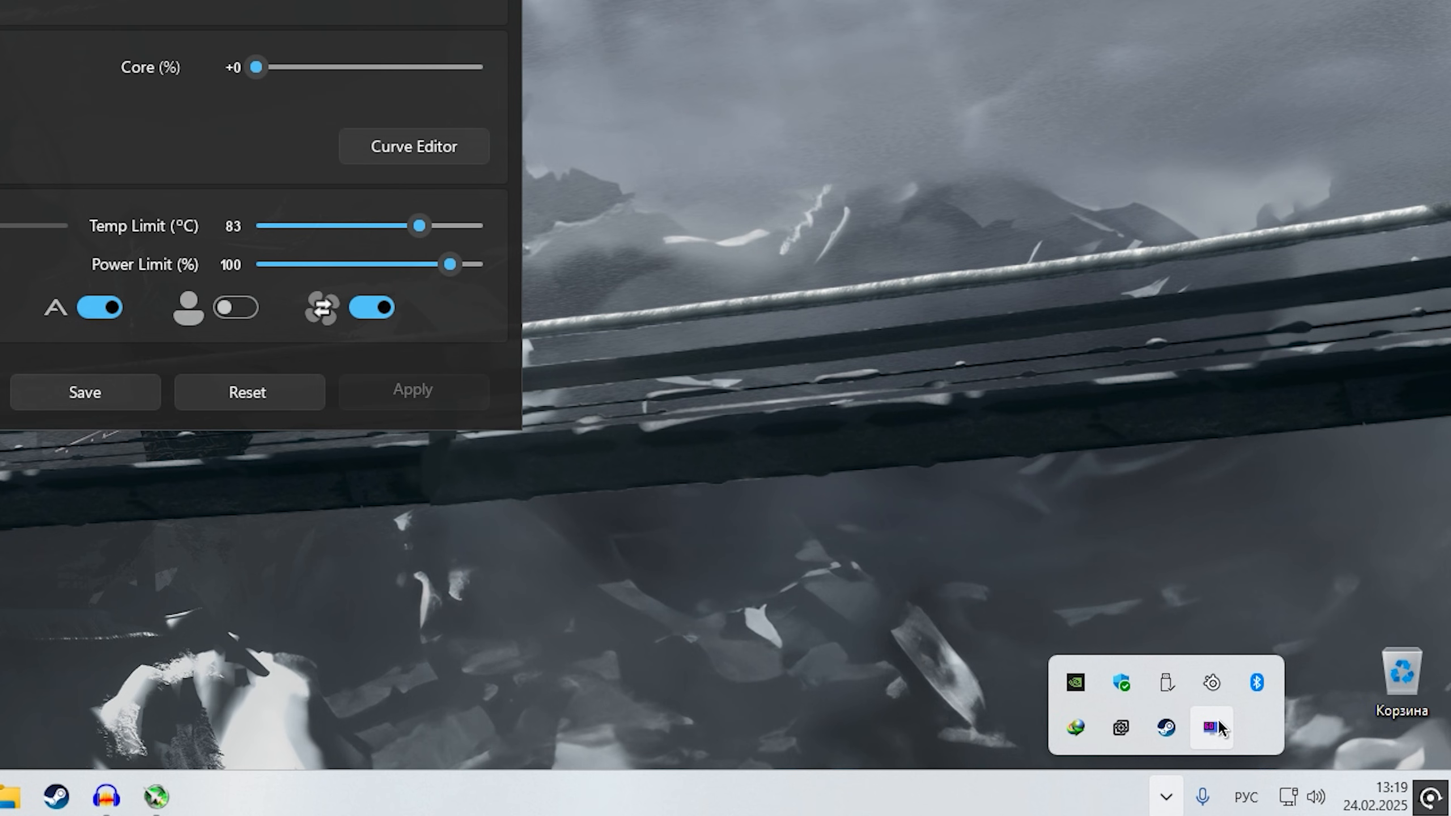
click(1214, 729)
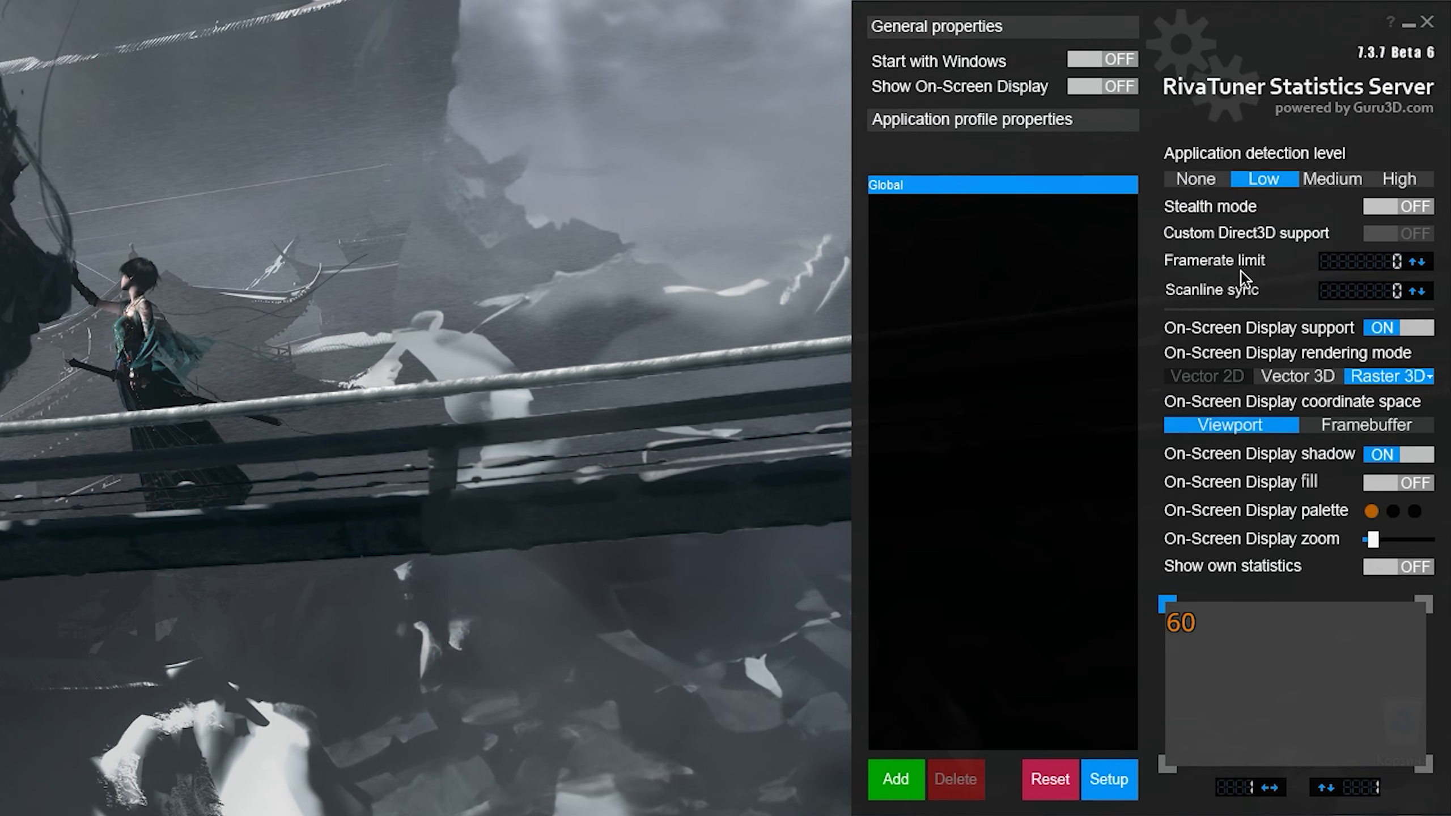
click(1390, 261)
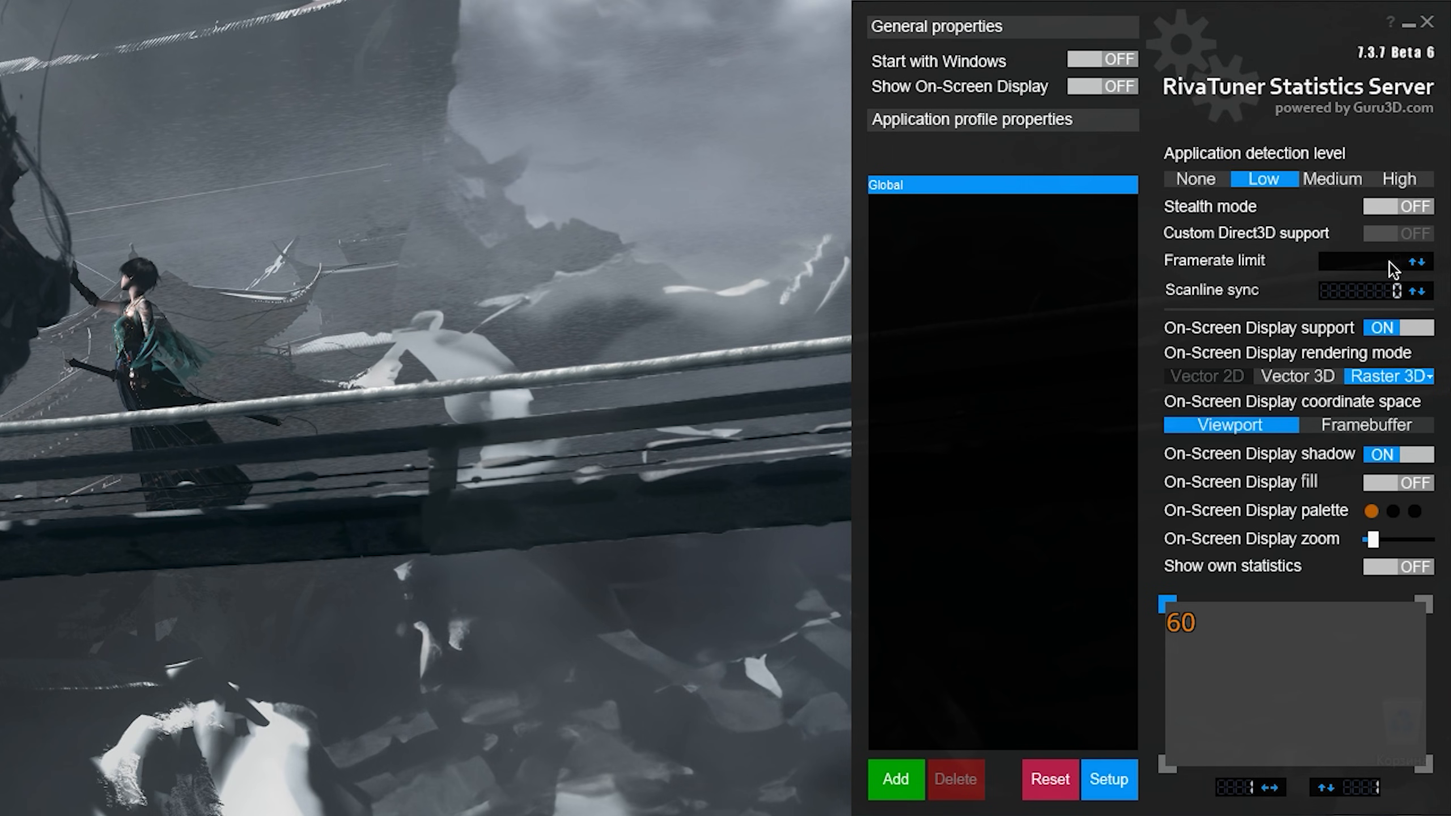
mouse_move(1032, 346)
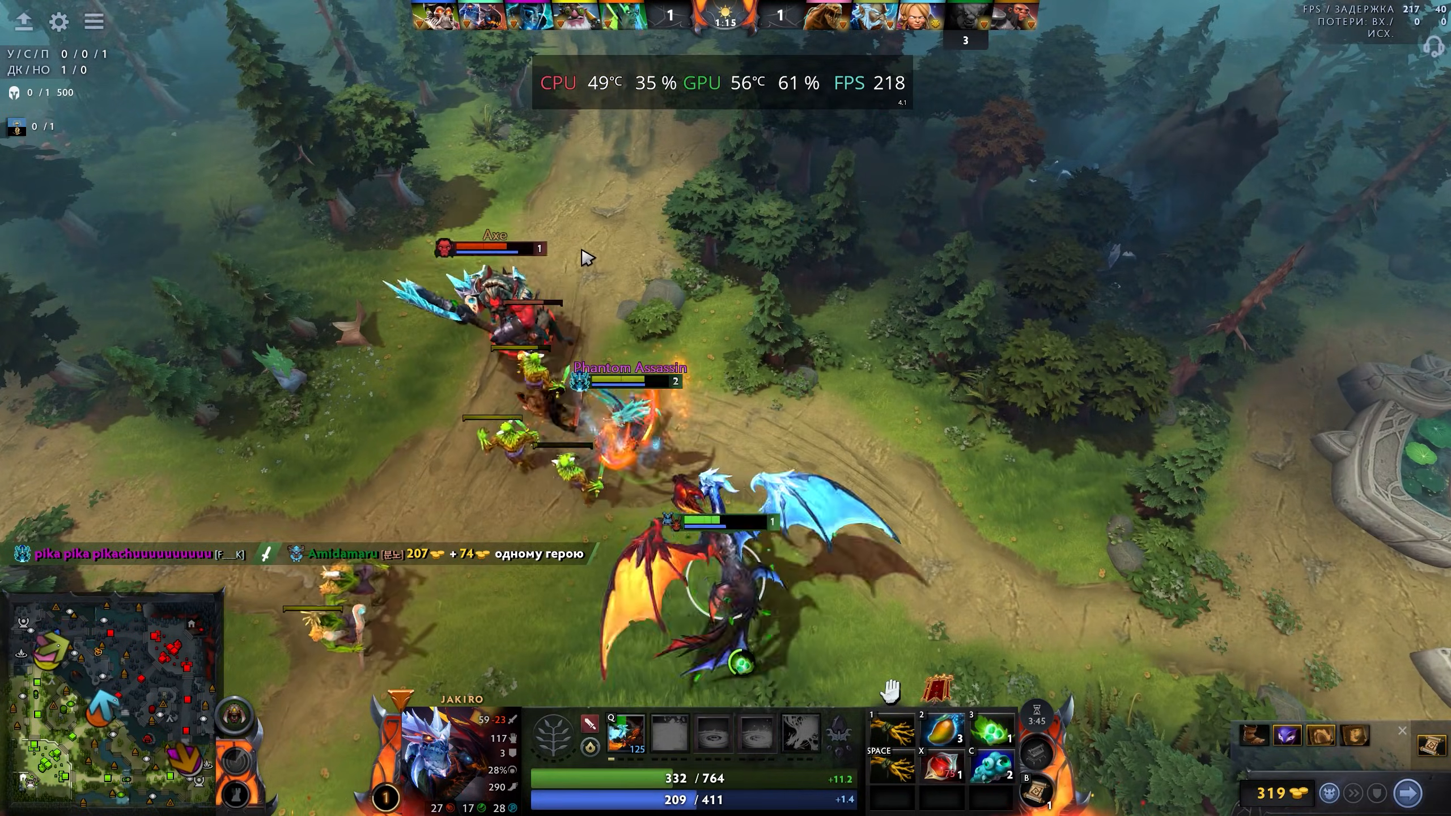
- Play Jakiro in a Dota 2 match, moving and casting abilities while watching the CPU, GPU and FPS overlay
key(x)
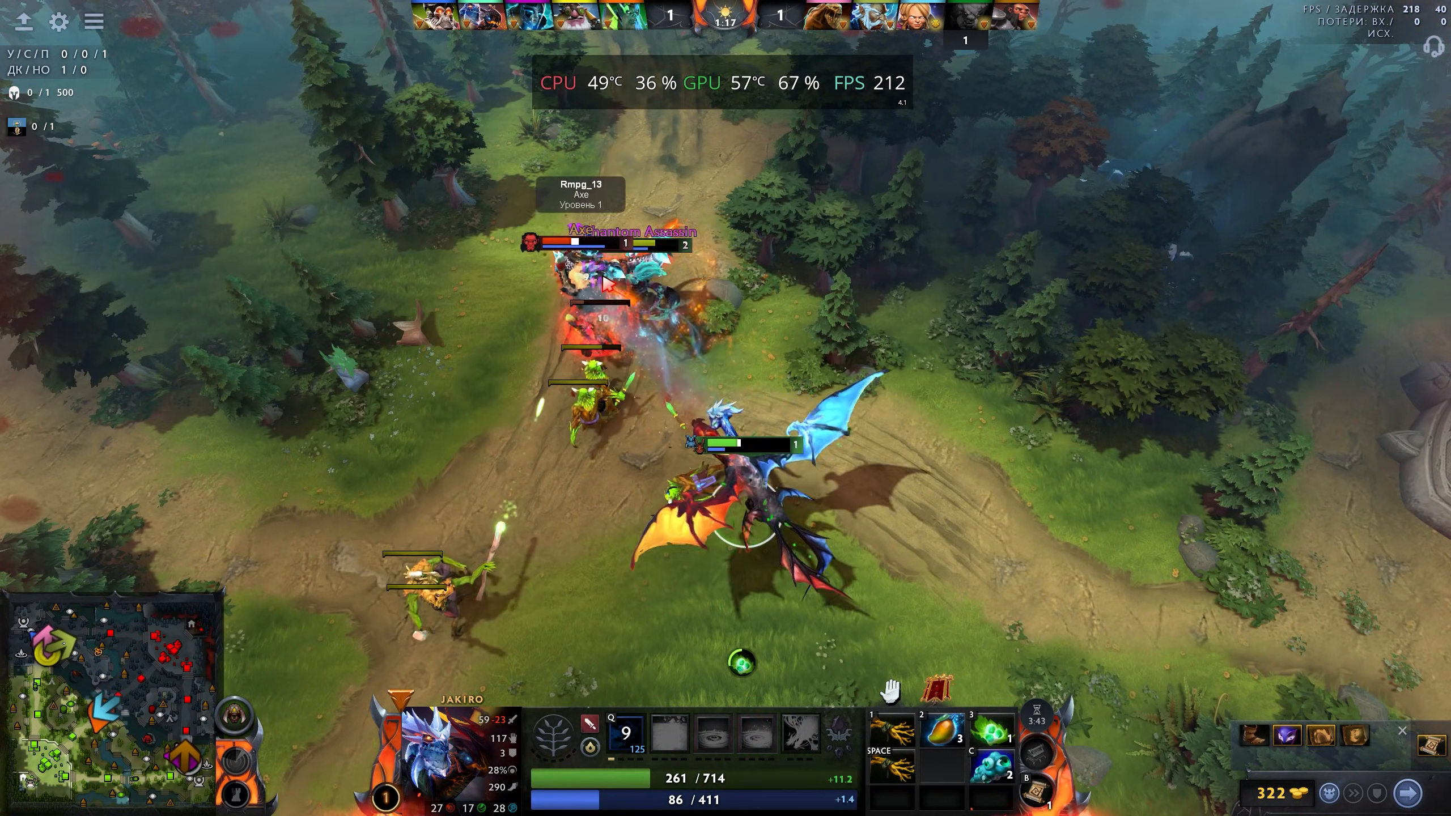
right_click(721, 571)
right_click(728, 222)
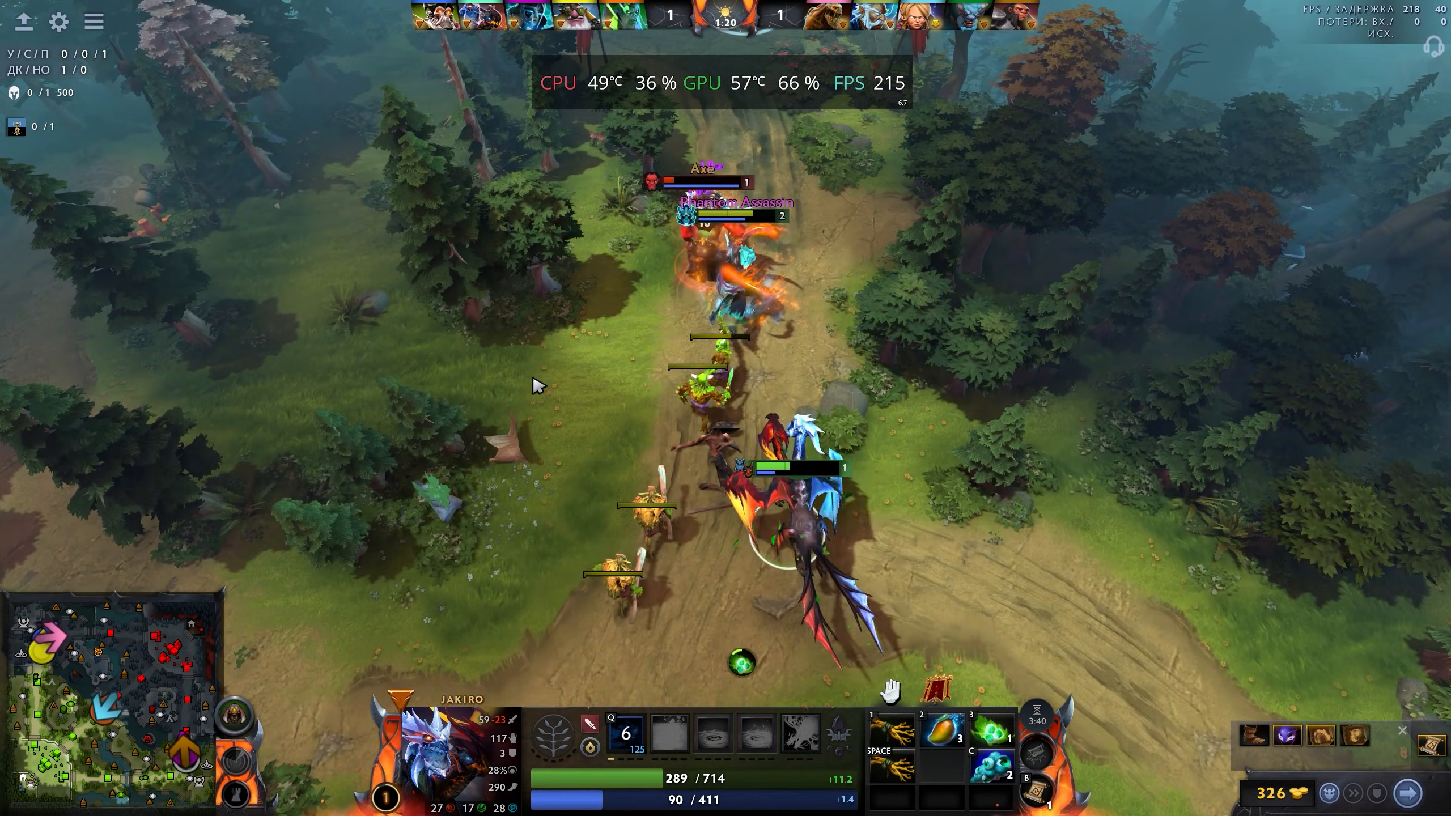
right_click(324, 318)
right_click(394, 138)
right_click(117, 365)
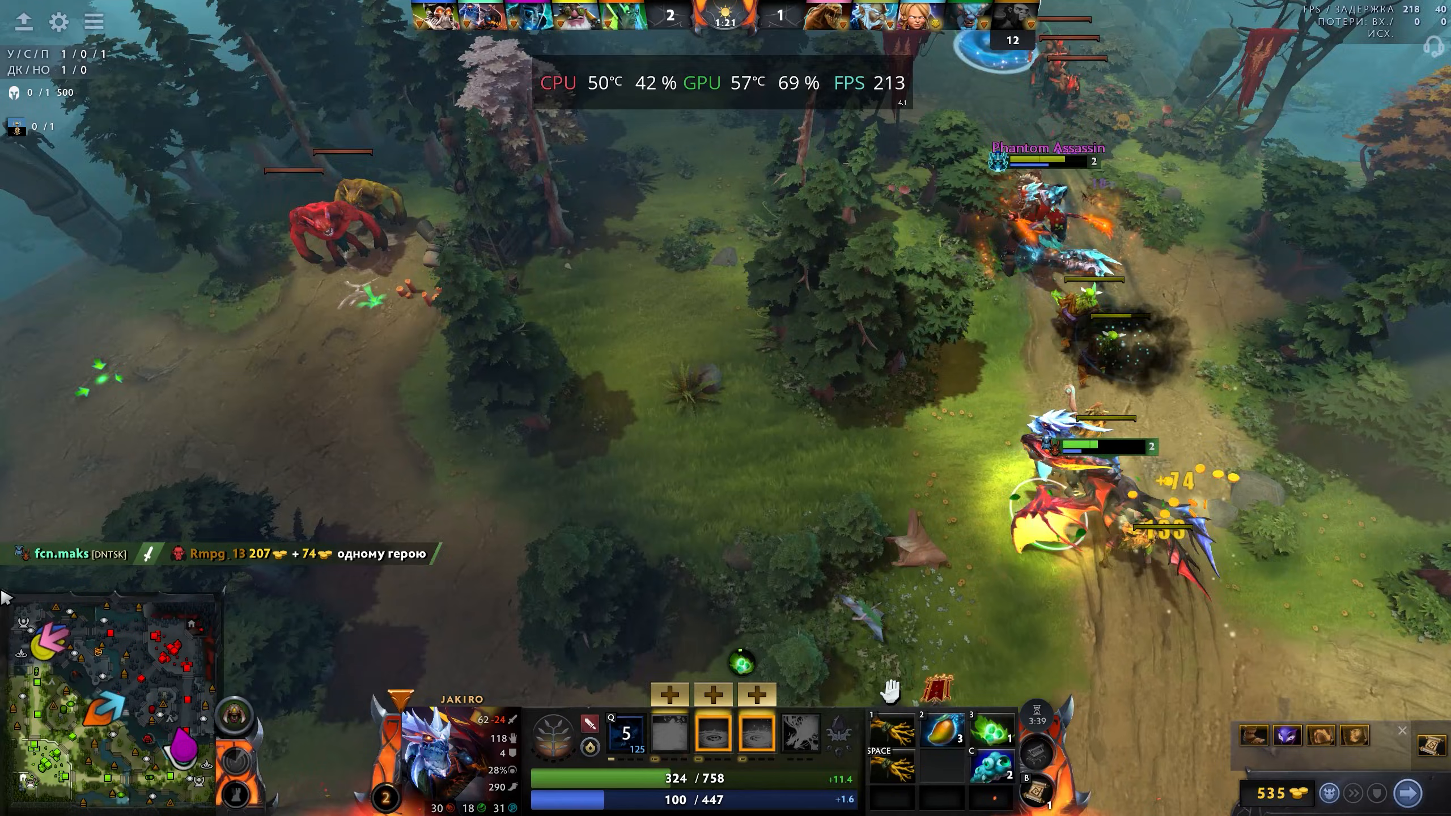
right_click(400, 463)
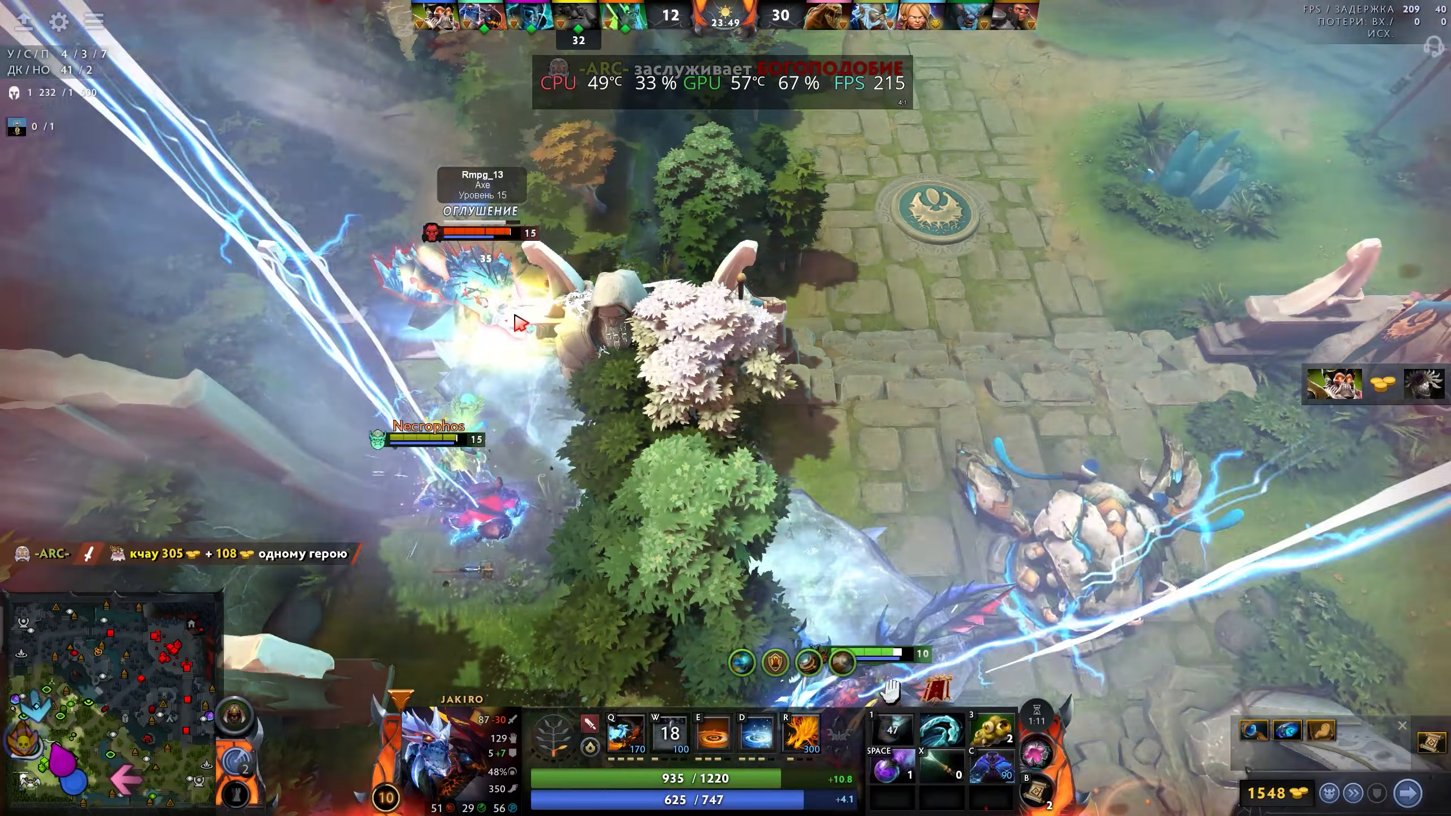
key(q)
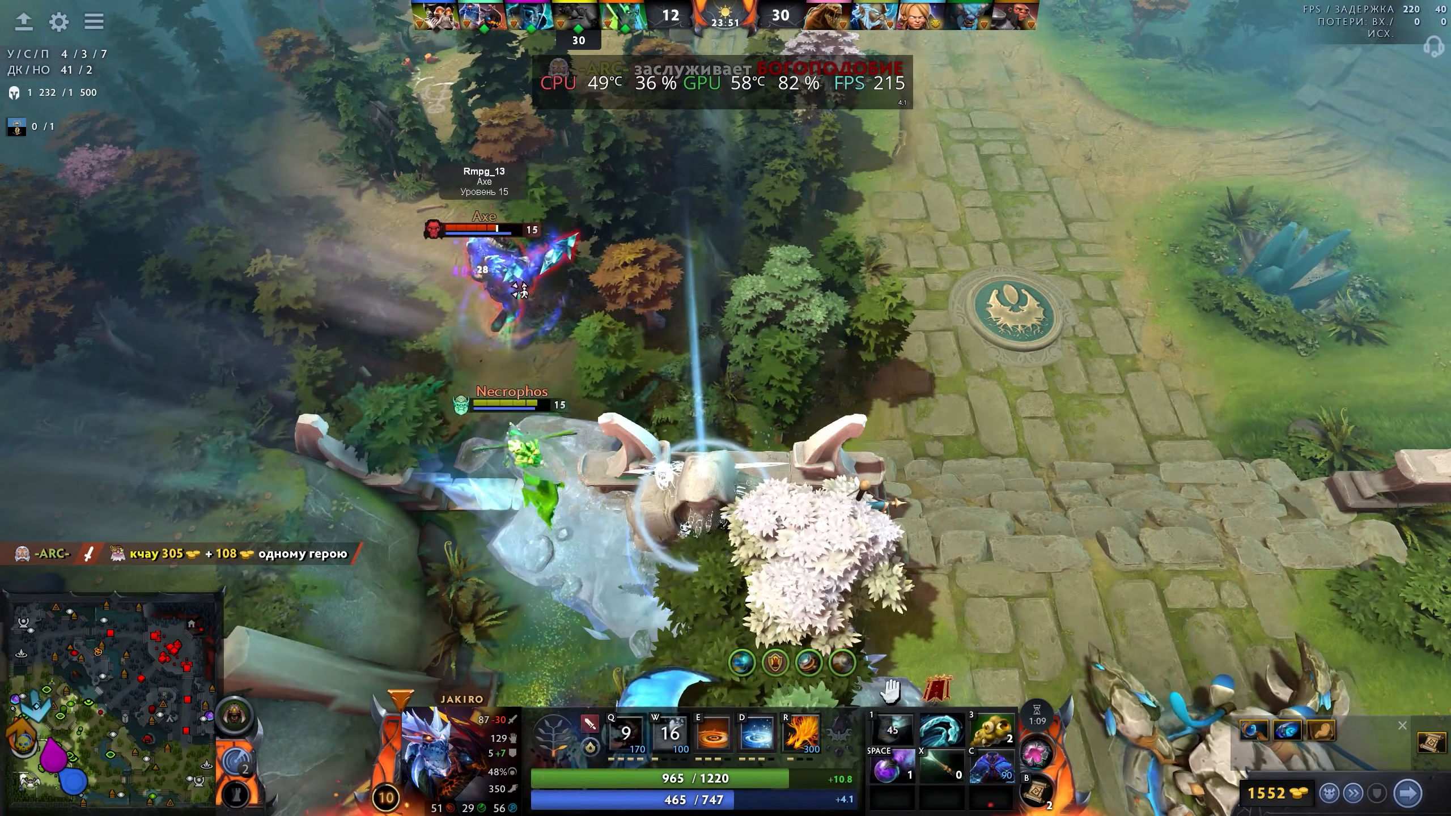
right_click(514, 285)
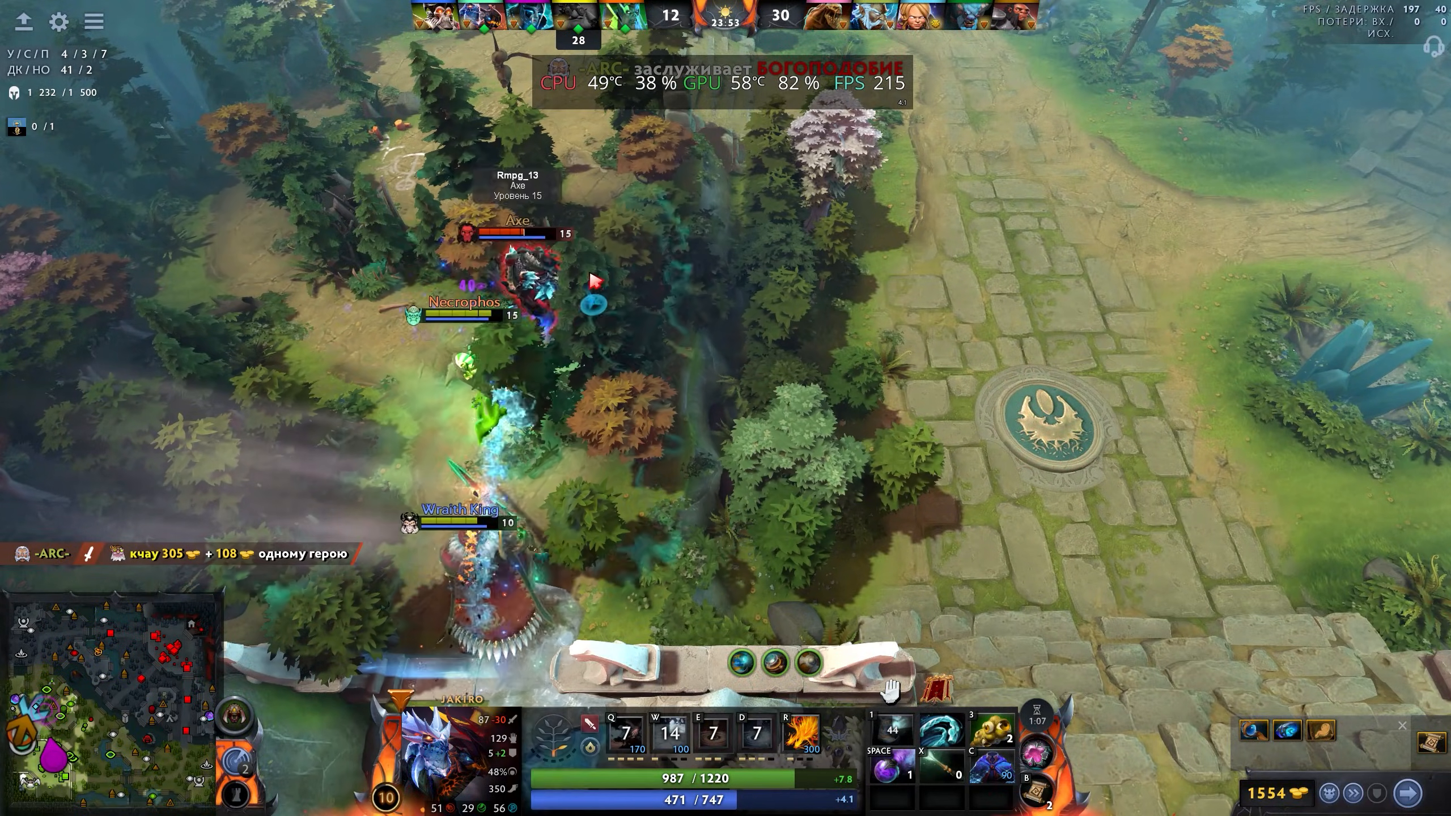
key(r)
click(574, 261)
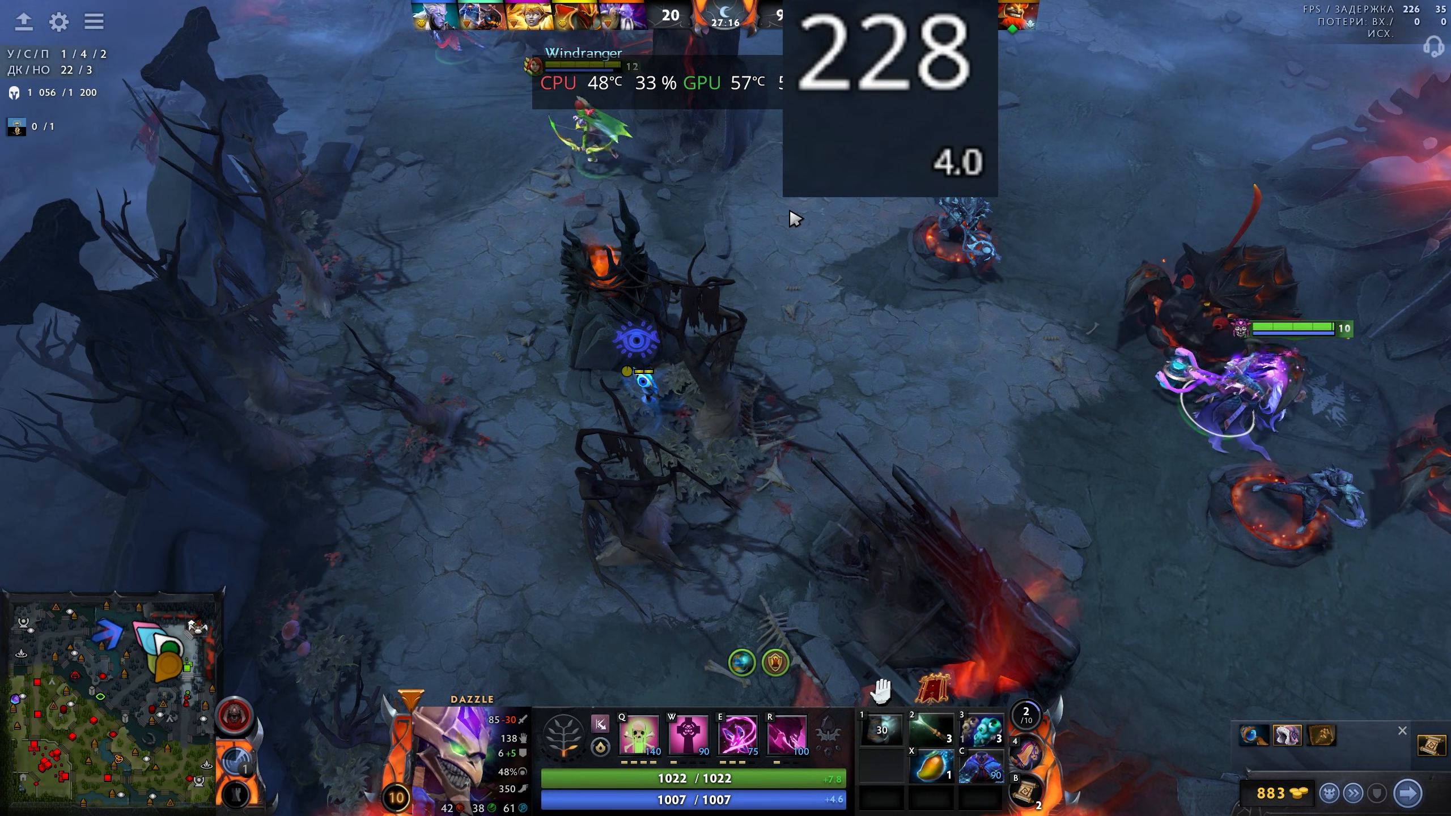
- Move Dazzle around the map in the Dota 2 match to observe the uncapped FPS and frame time
right_click(792, 214)
right_click(682, 458)
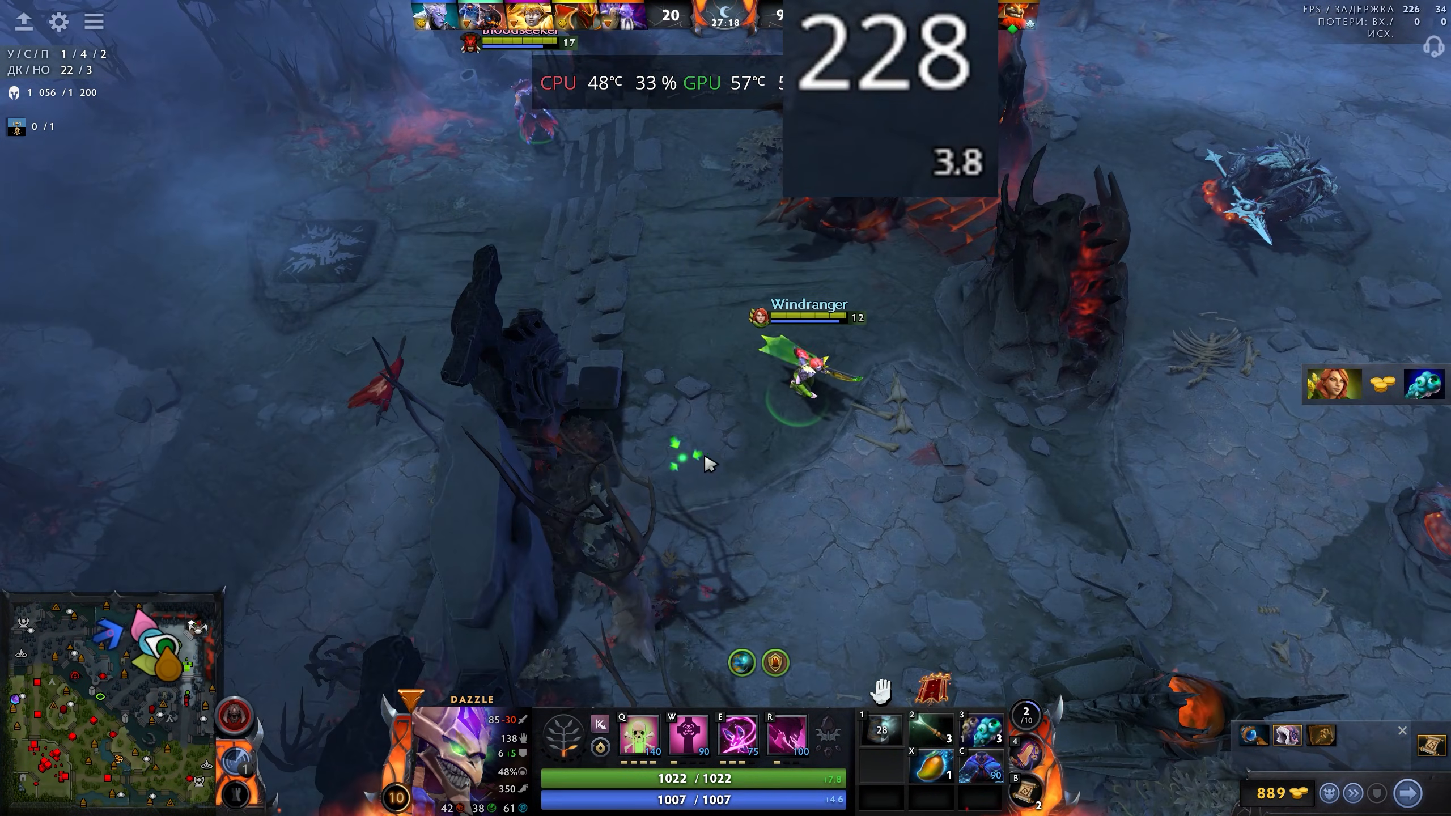
right_click(1004, 435)
right_click(898, 364)
- Adjust the Framerate limit in RivaTuner Statistics Server over the running match, minimize it and check the FPS while moving Dazzle
key(super)
click(801, 802)
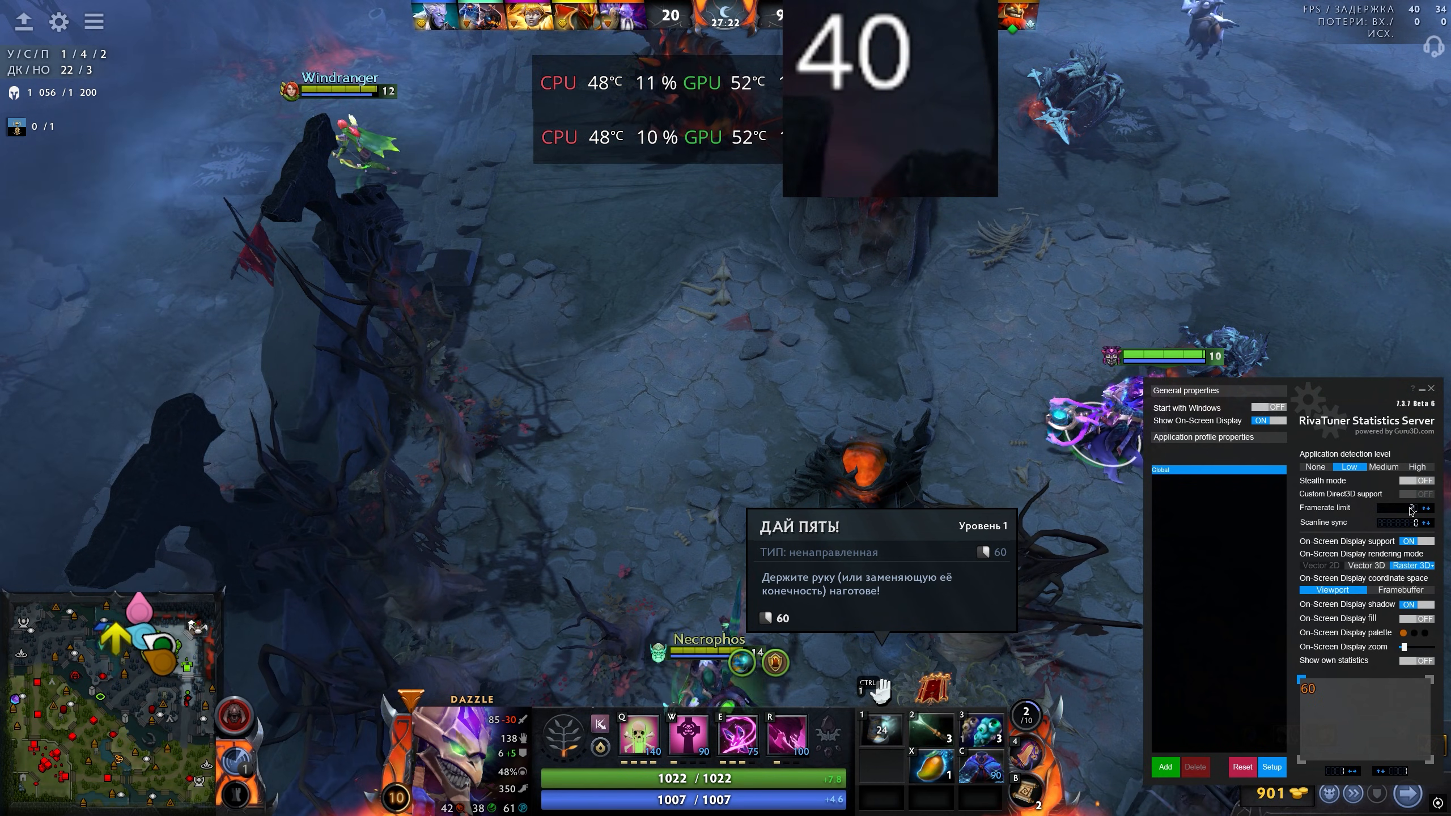
click(1422, 389)
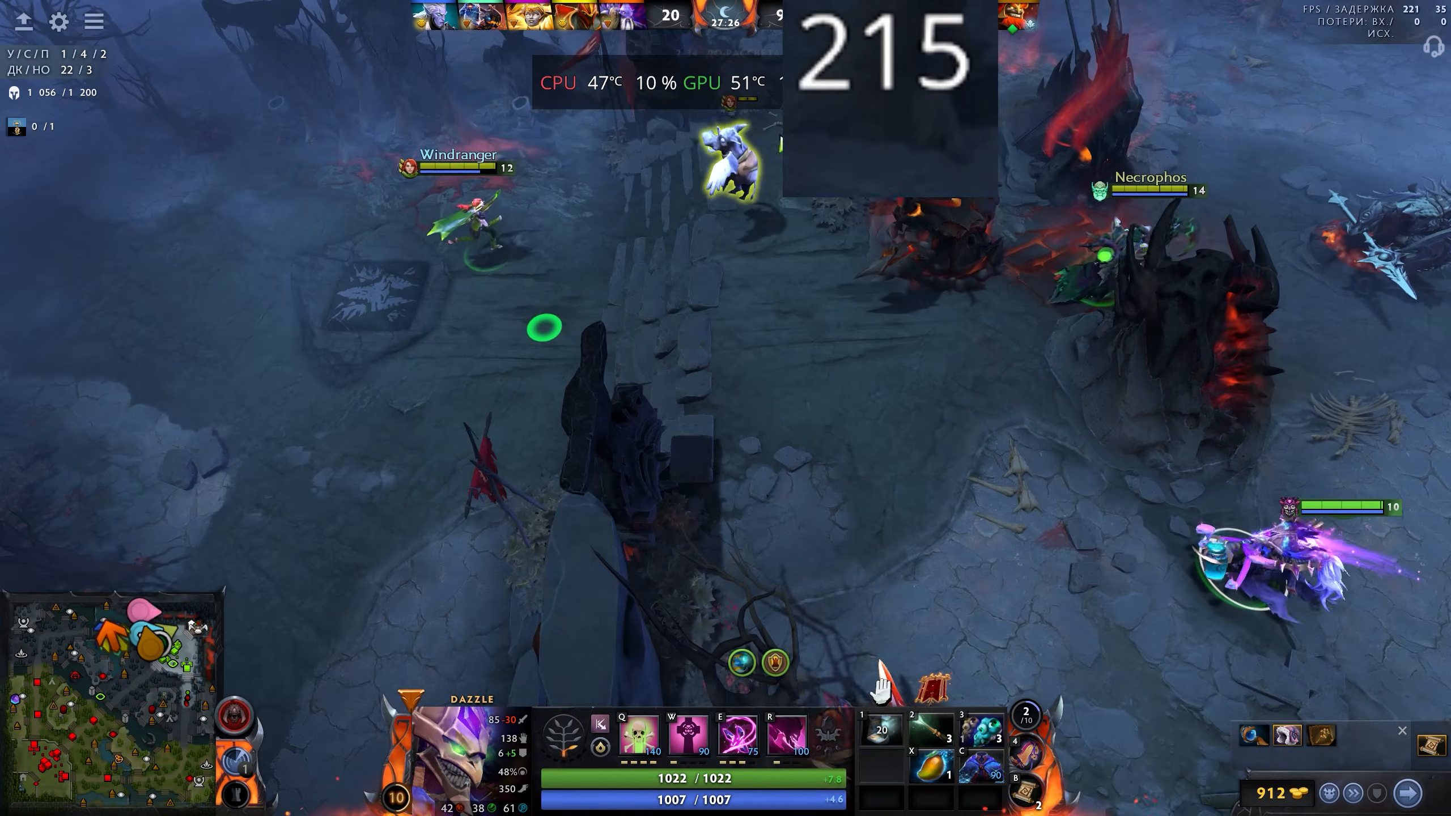
right_click(787, 291)
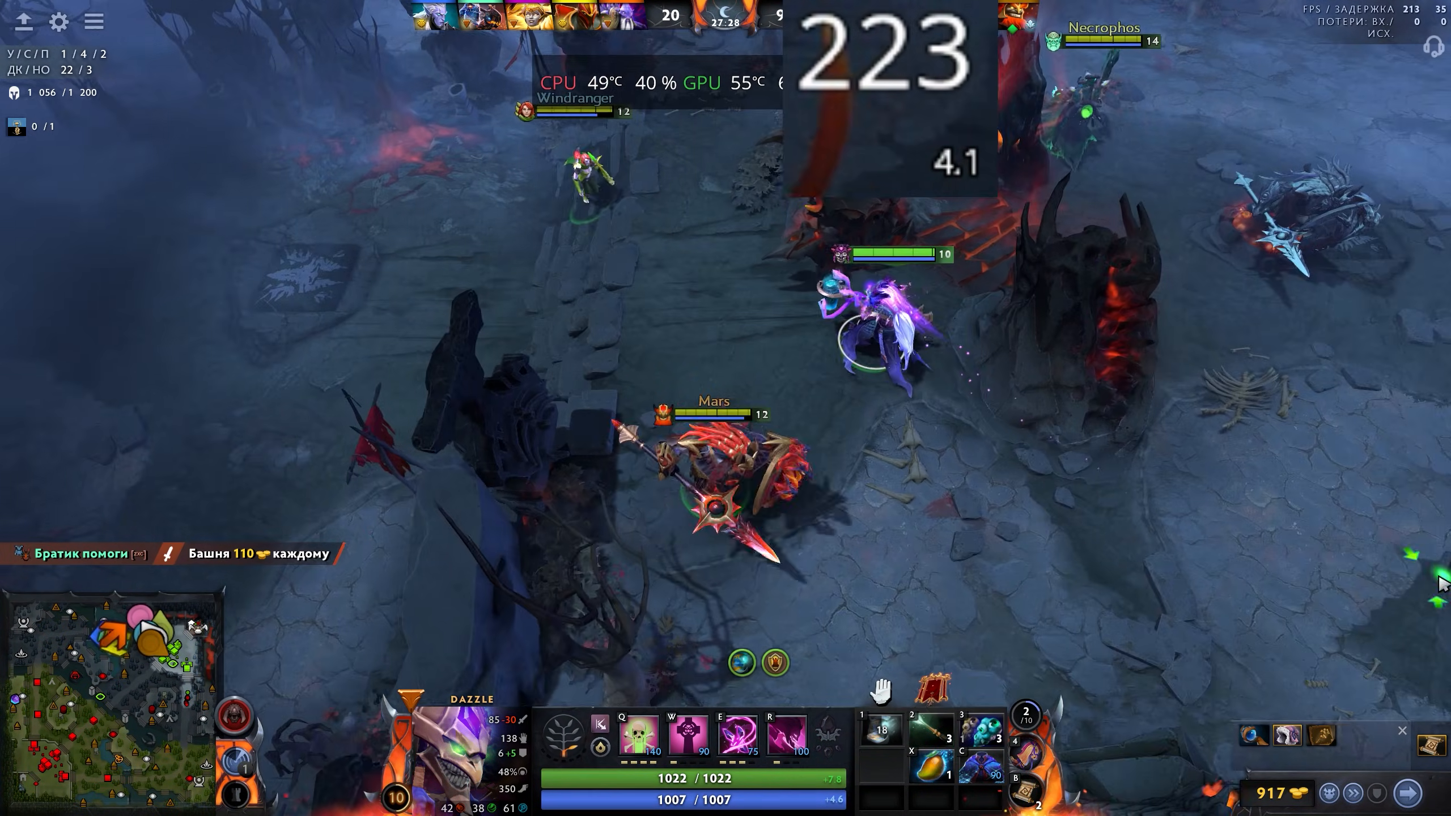
right_click(993, 412)
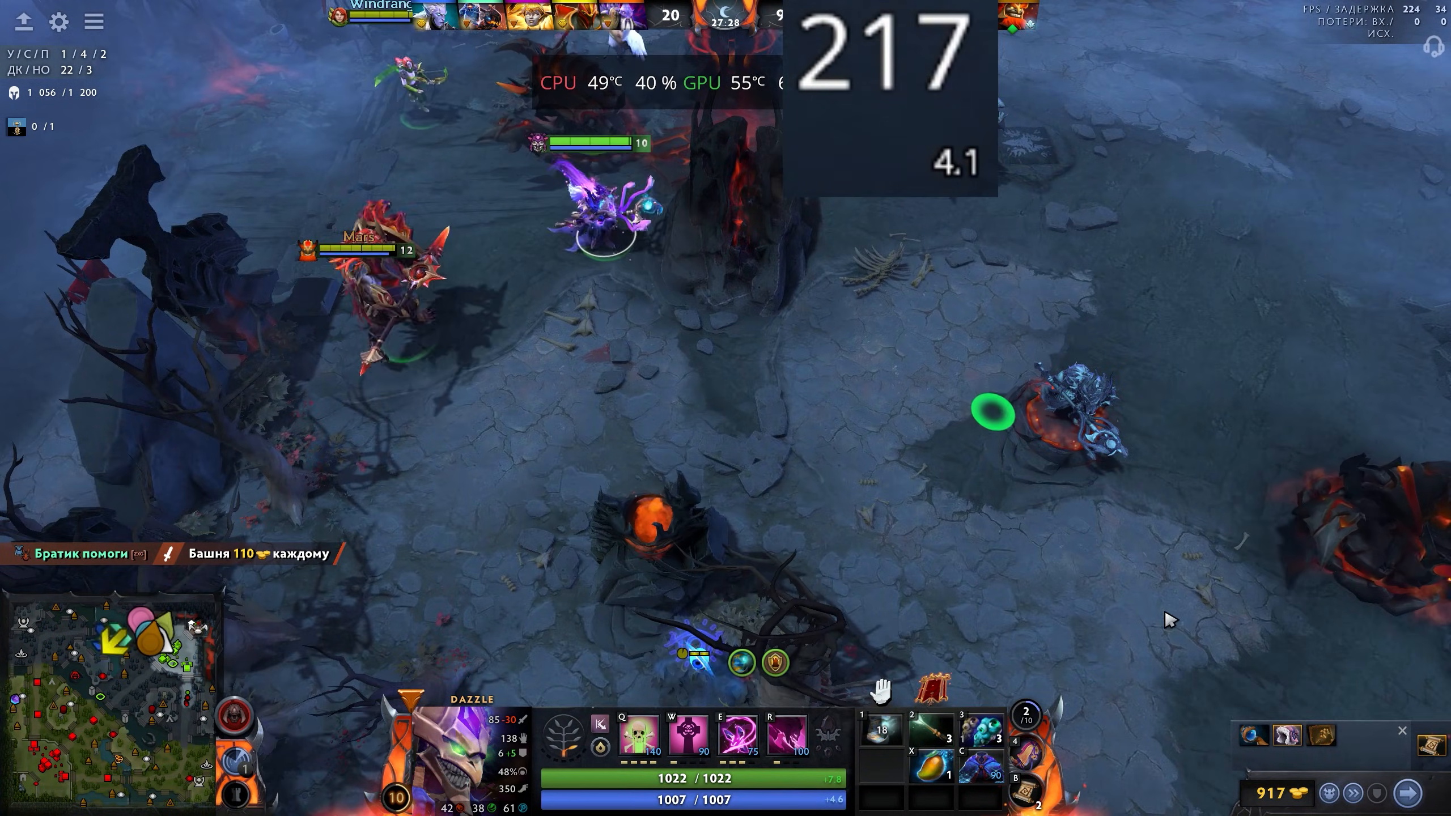
- Move Dazzle a short way across the dark ground while checking the enlarged FPS and frame-time readout
right_click(998, 452)
right_click(977, 450)
right_click(1036, 369)
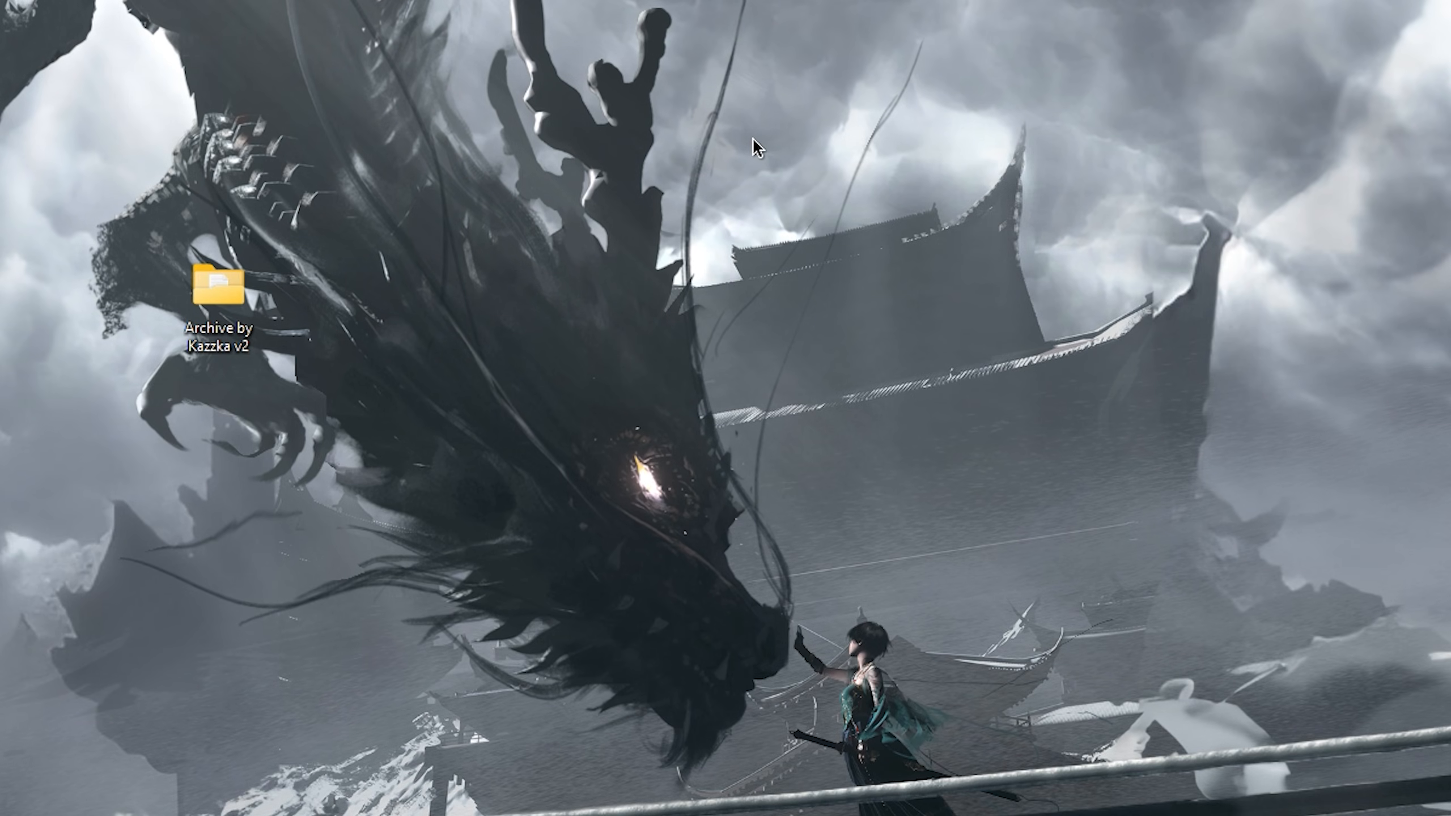
- Switch to the NVIDIA Control Panel and look through the list of programs in the program-specific 3D settings
right_click(689, 241)
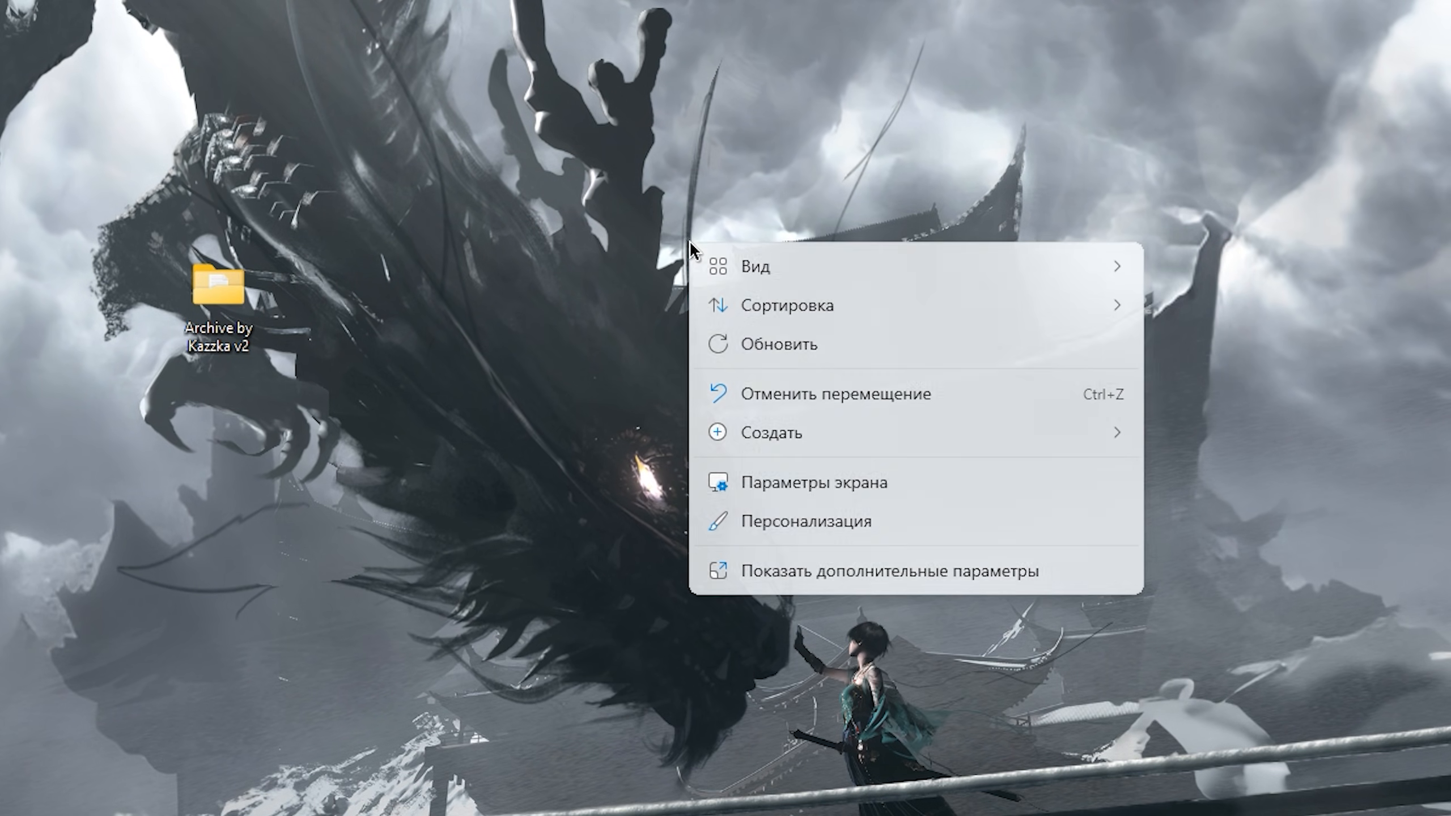
click(848, 580)
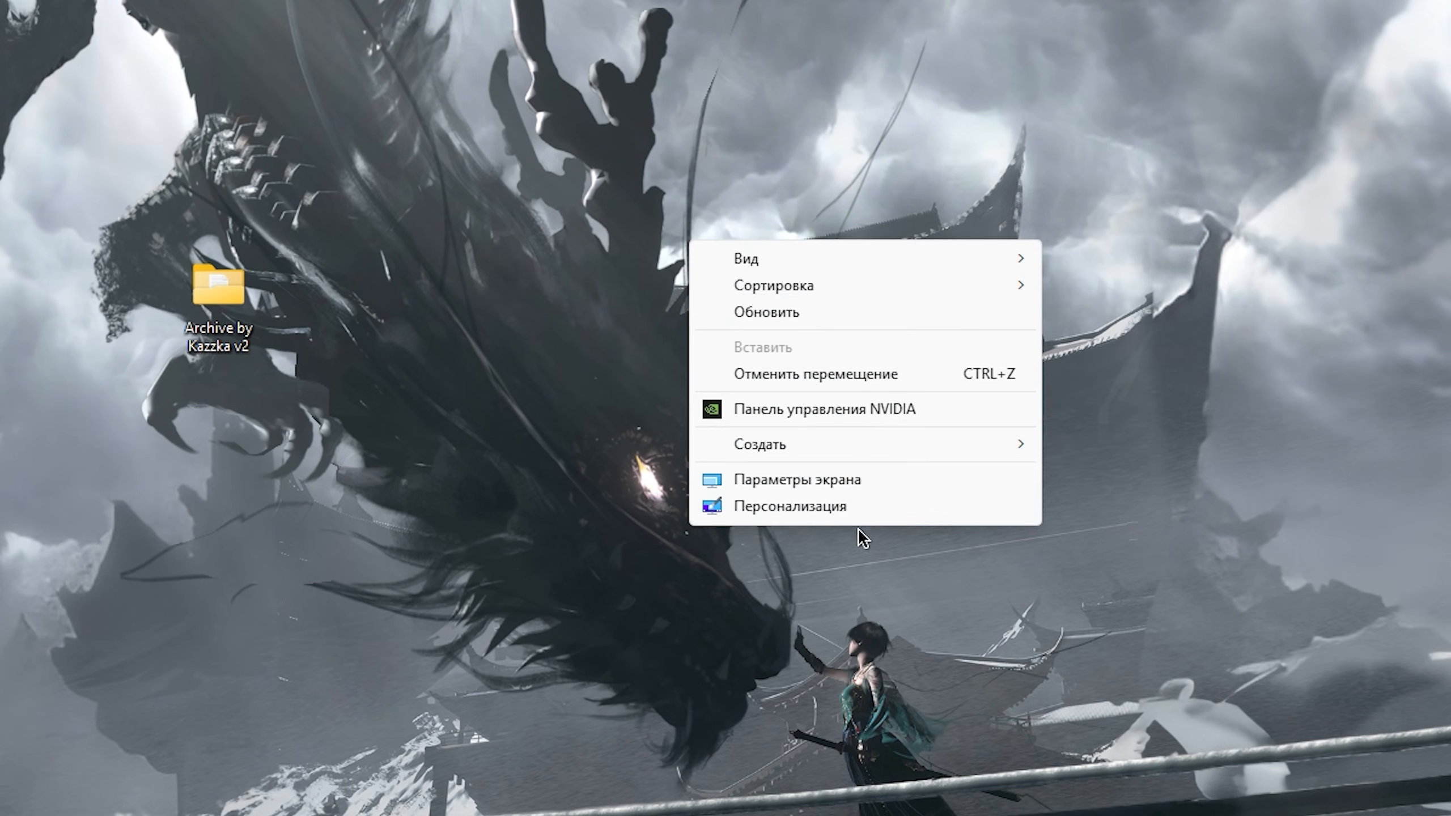
click(791, 410)
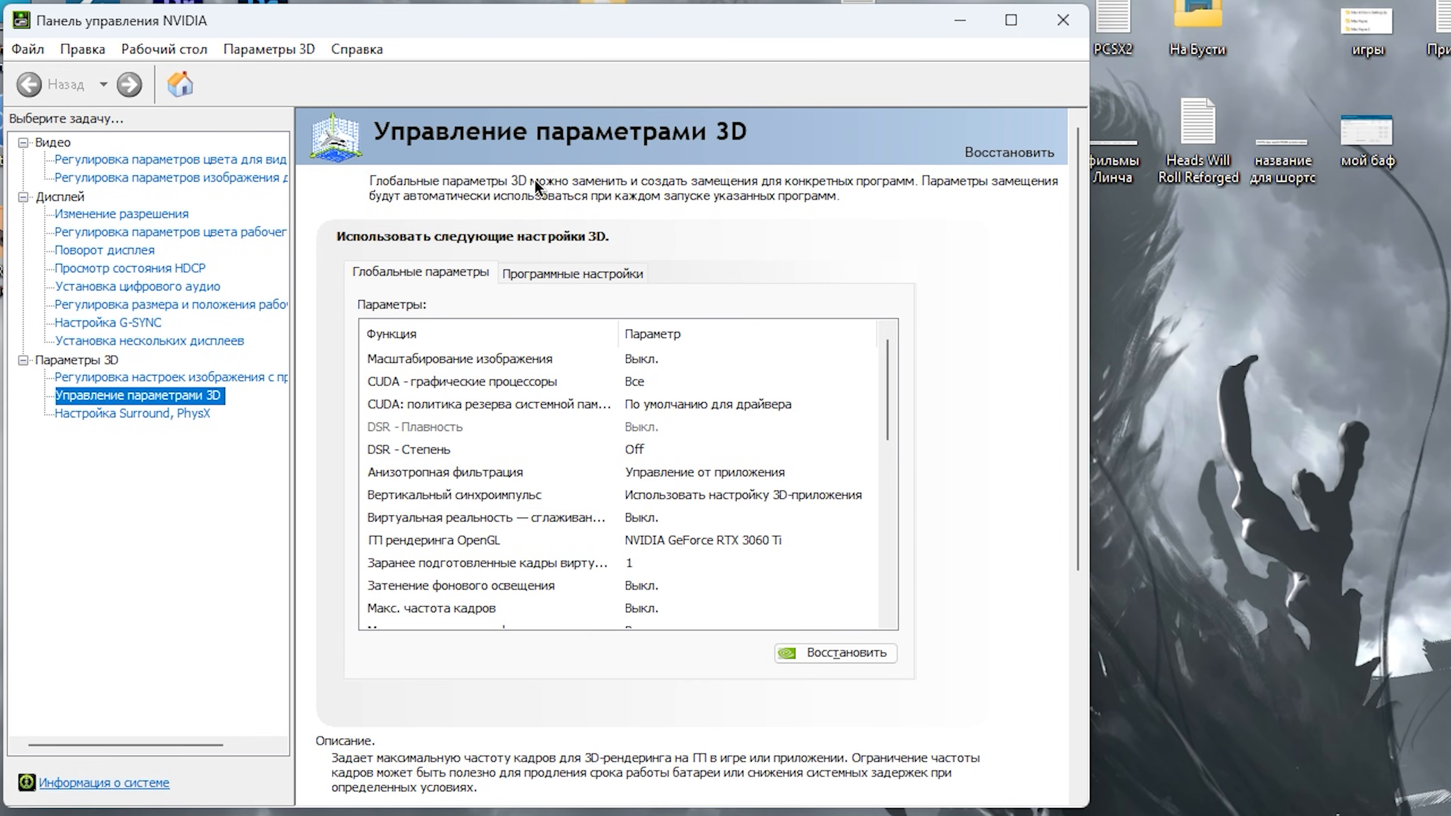
click(600, 272)
click(523, 331)
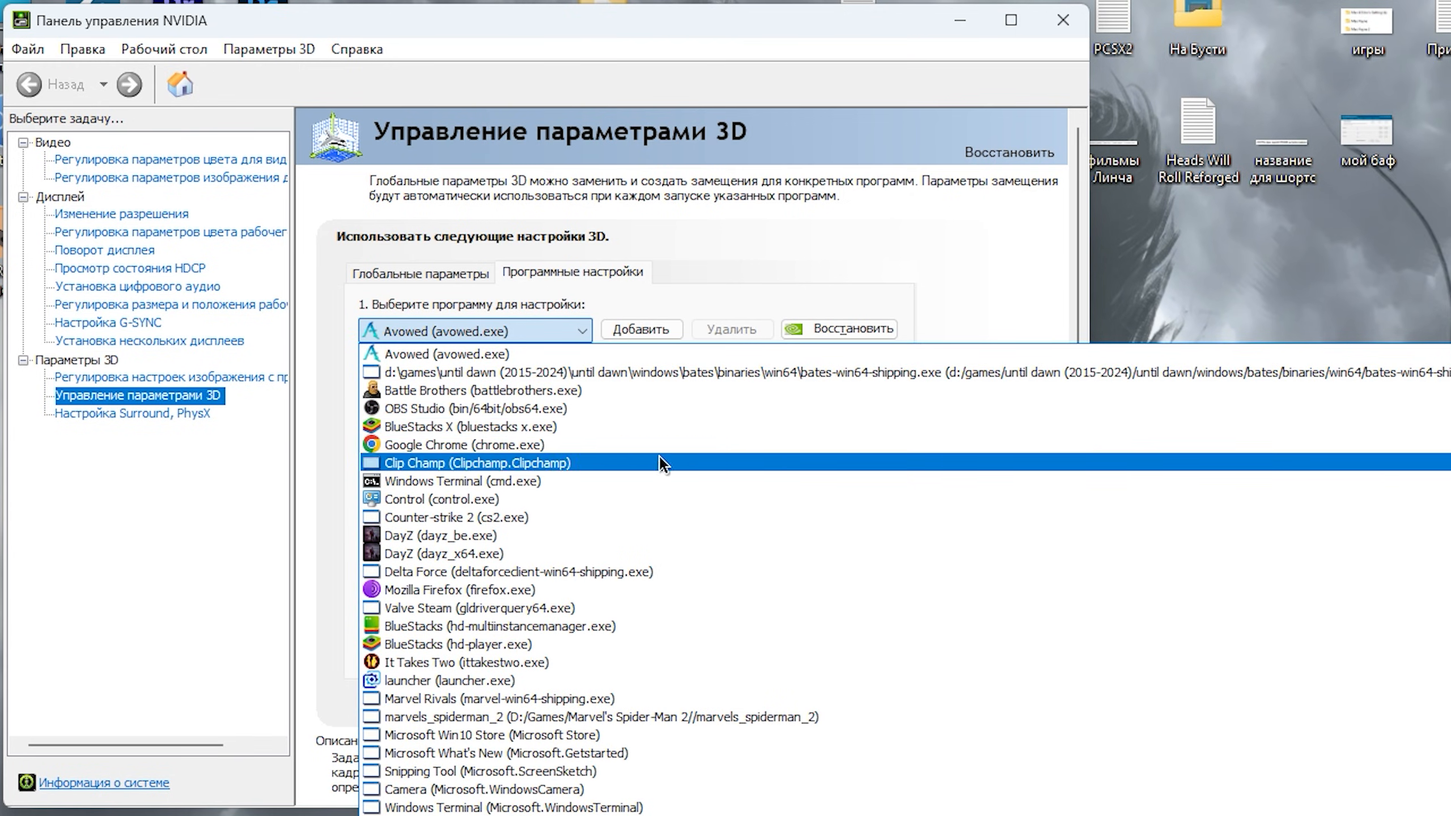
click(795, 279)
- Start adding a program to the 3D settings and select dota2 among the recently used programs
click(637, 332)
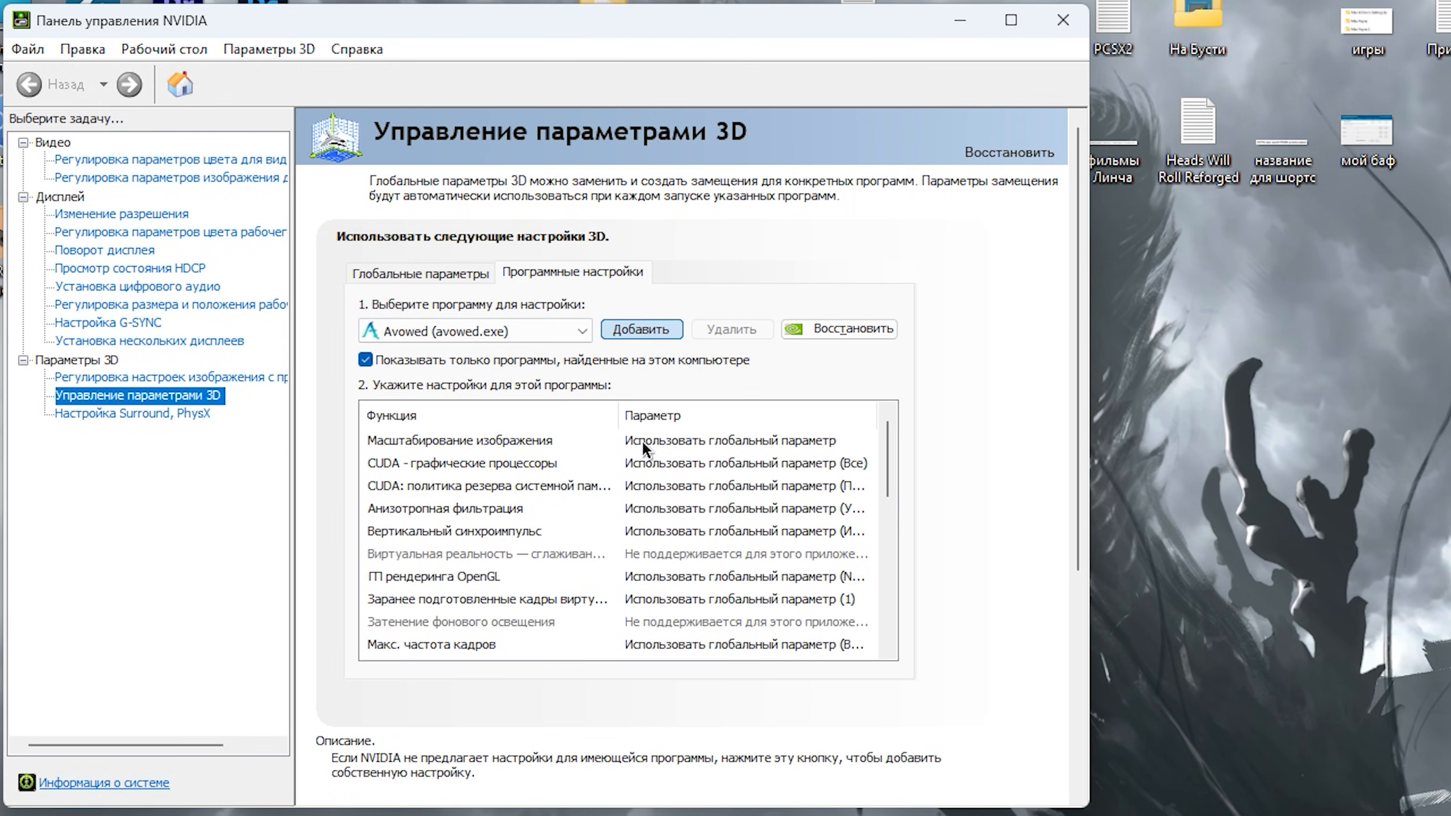
scroll(563, 469, down, 1)
scroll(578, 459, up, 1)
scroll(579, 460, down, 2)
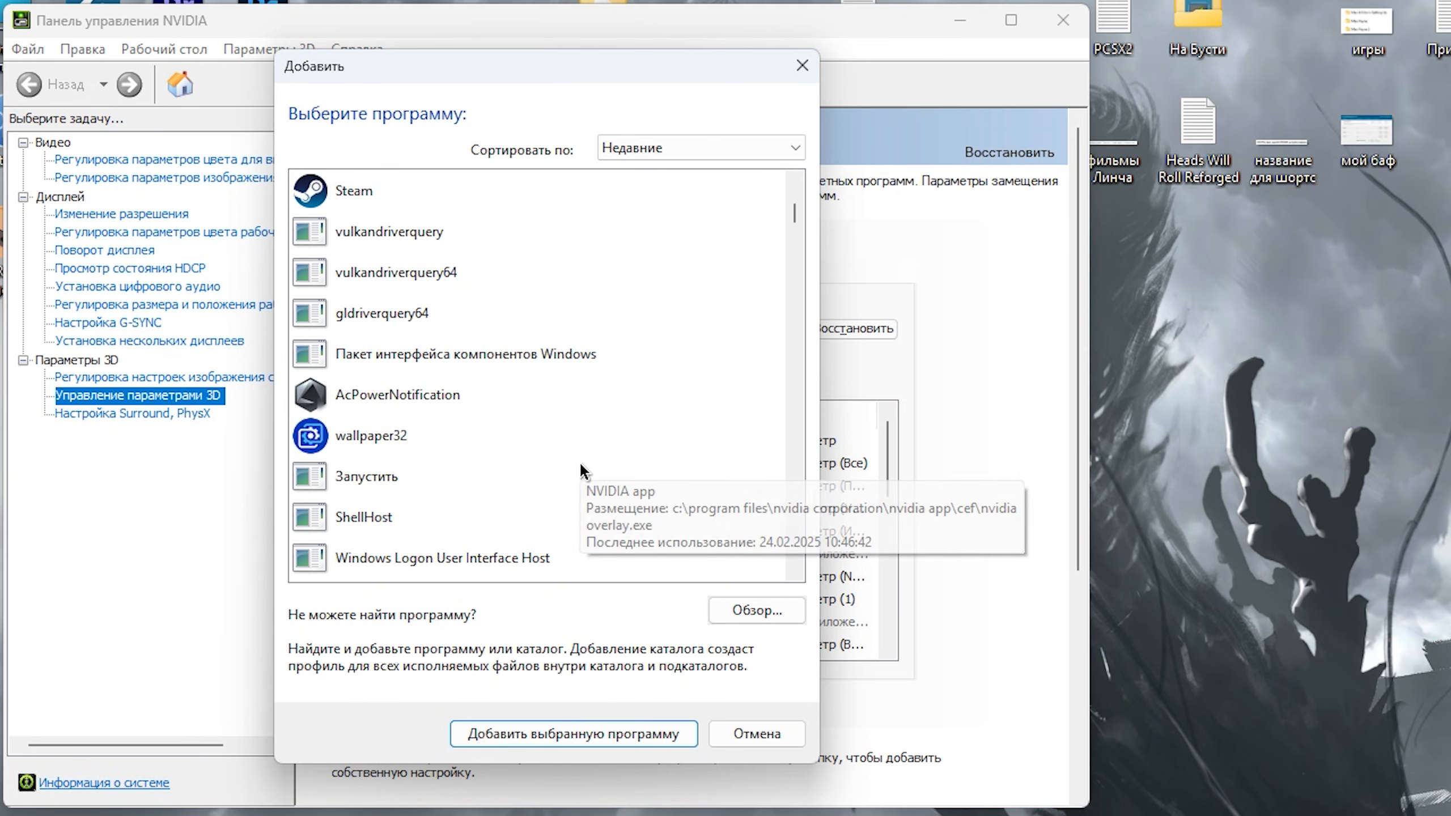
scroll(600, 438, up, 1)
scroll(603, 431, up, 3)
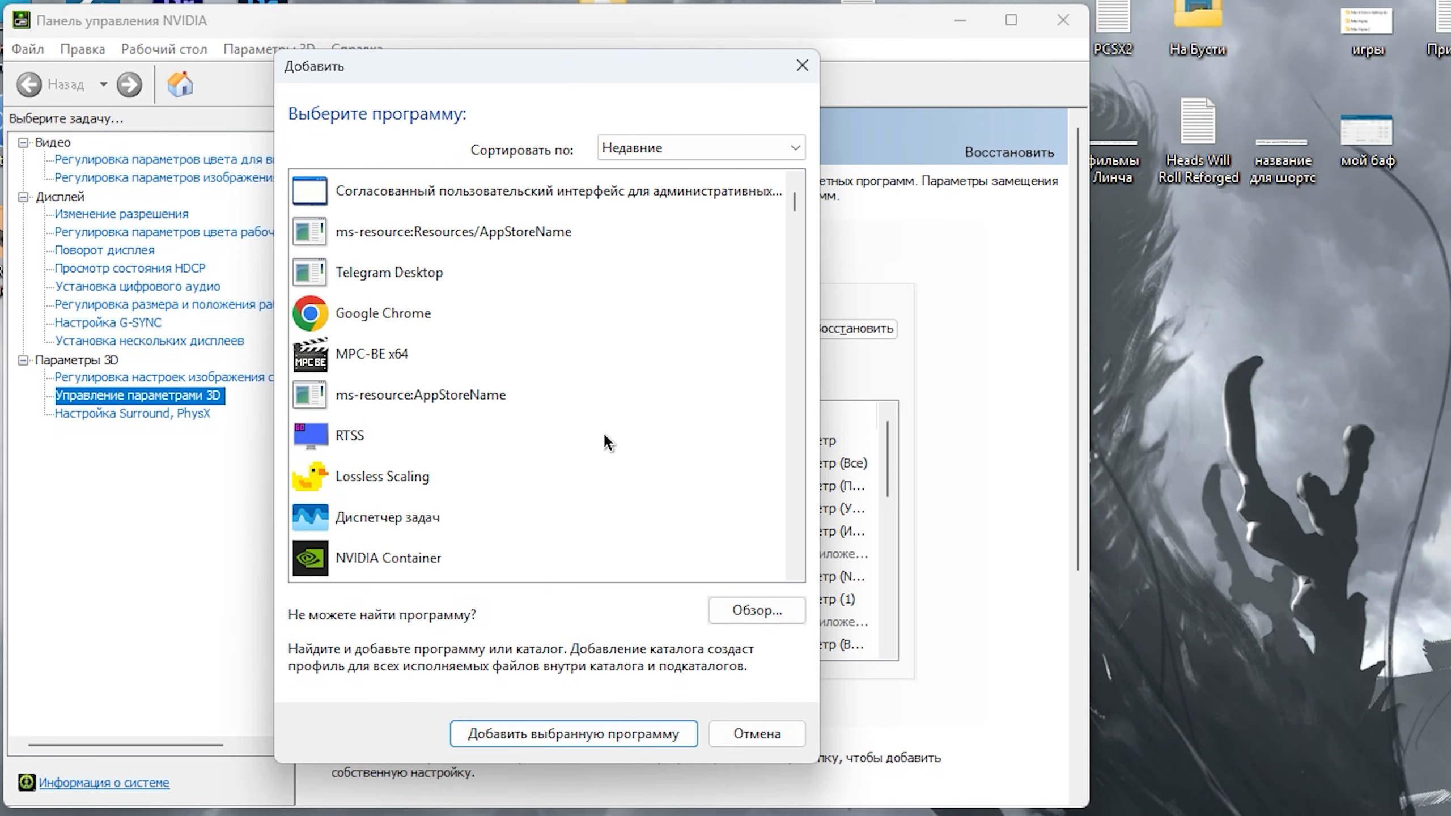
scroll(598, 433, down, 3)
click(430, 241)
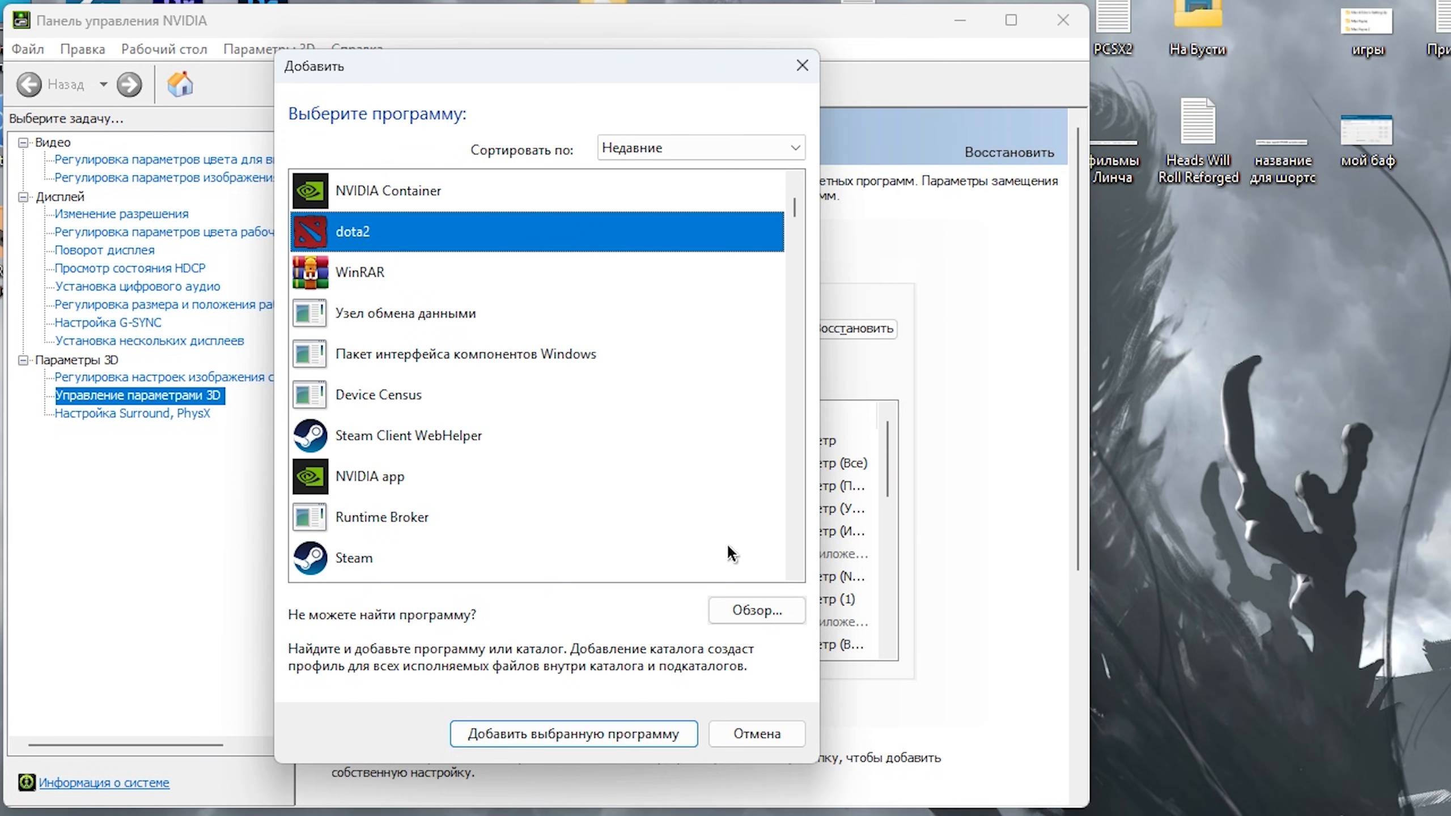
- Browse to D:\Games\Steam\steamapps\common\dota 2 beta\game\bin\win64 and add the dota2 application as the program to configure
click(745, 611)
click(711, 200)
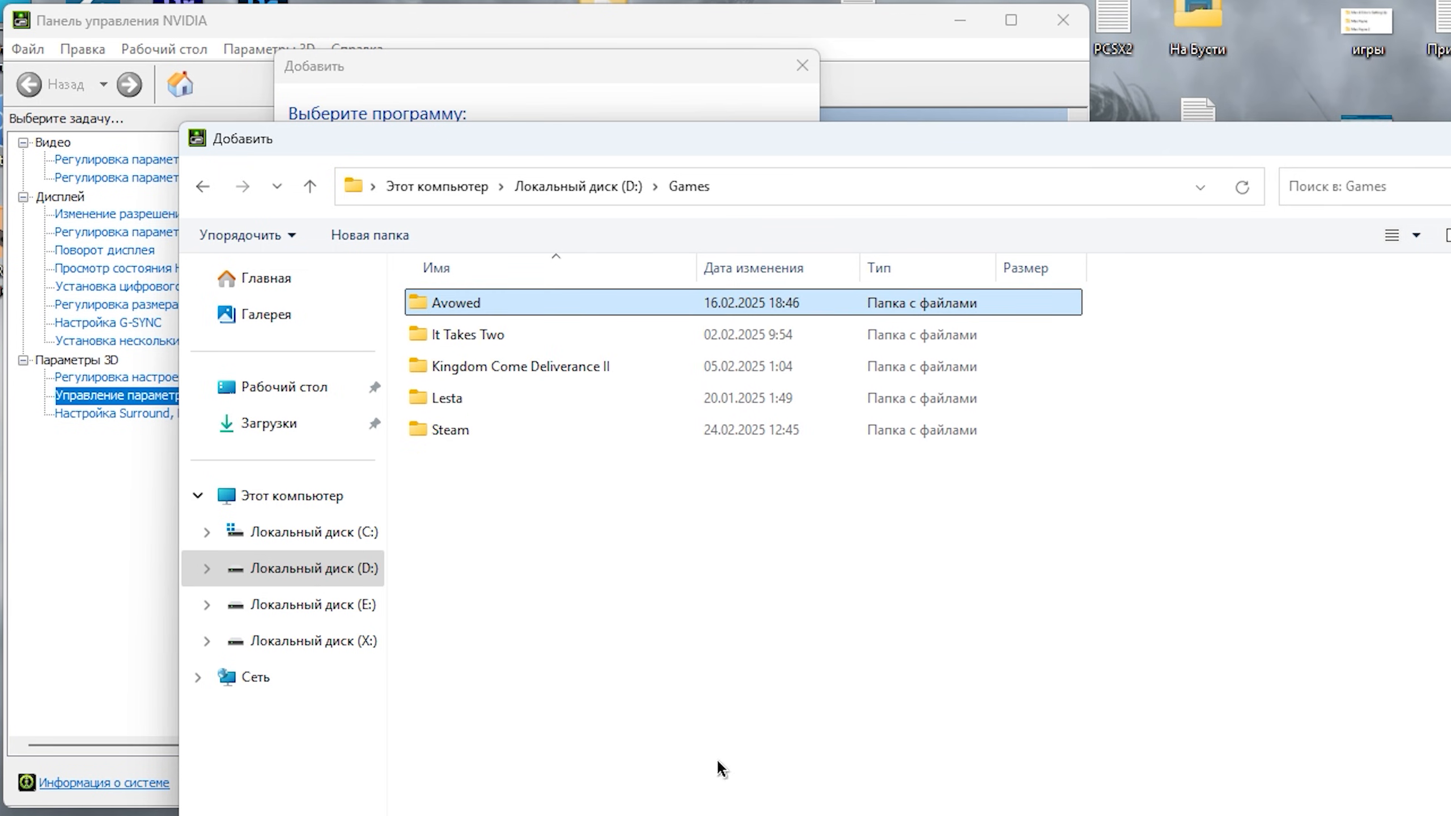
double_click(465, 438)
double_click(493, 501)
double_click(503, 309)
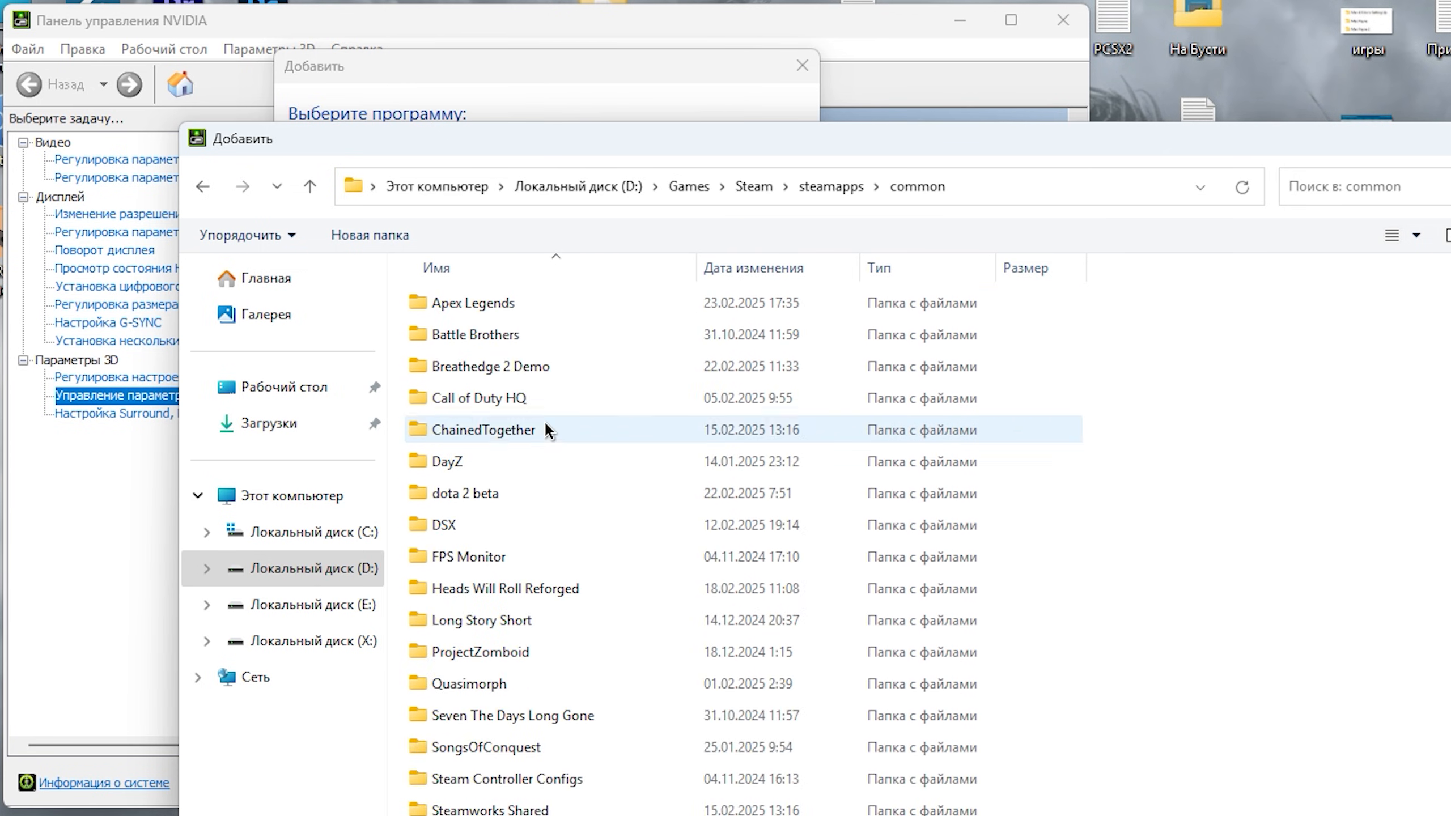
double_click(507, 485)
click(520, 336)
double_click(521, 336)
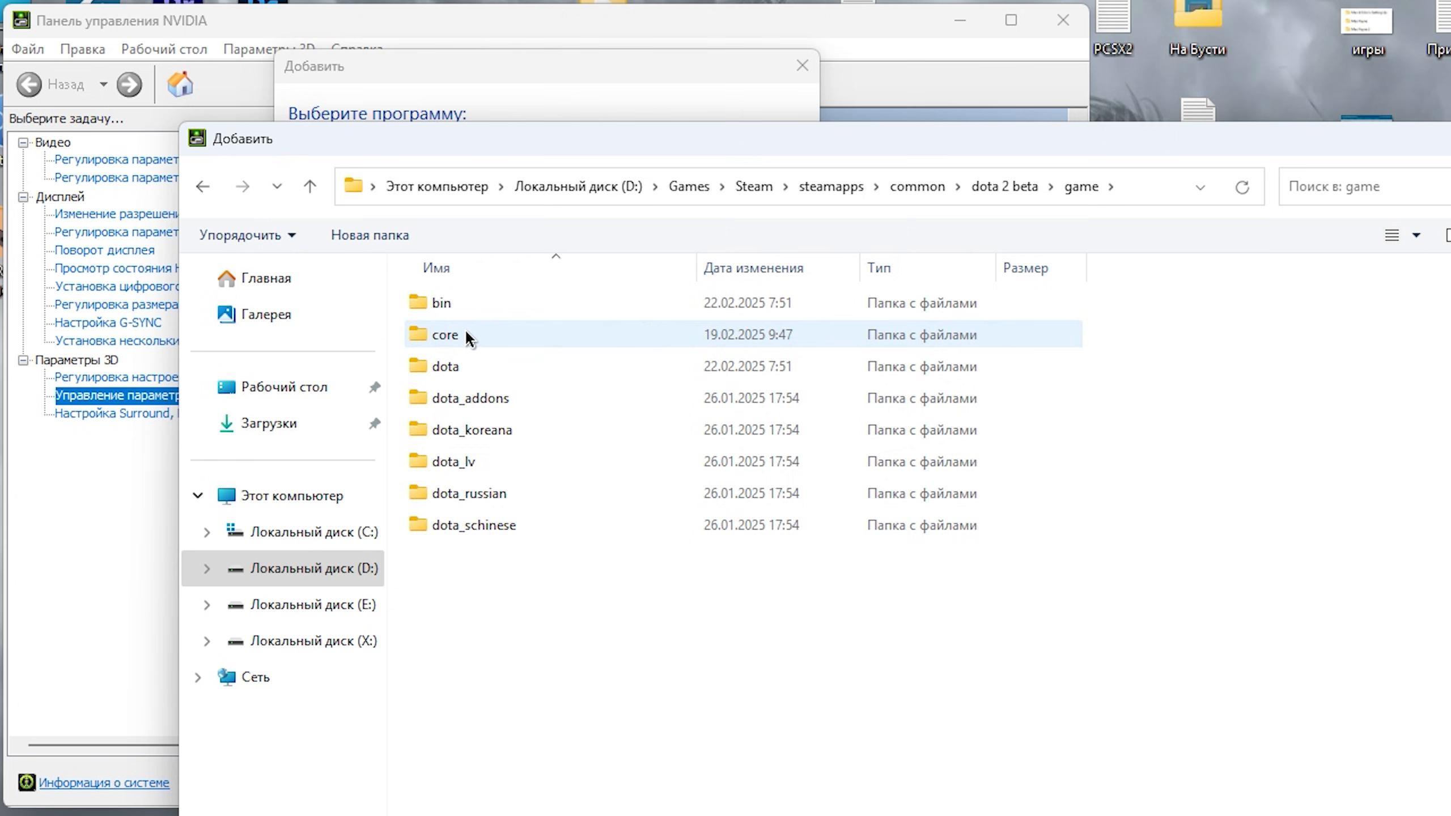
double_click(465, 303)
double_click(470, 295)
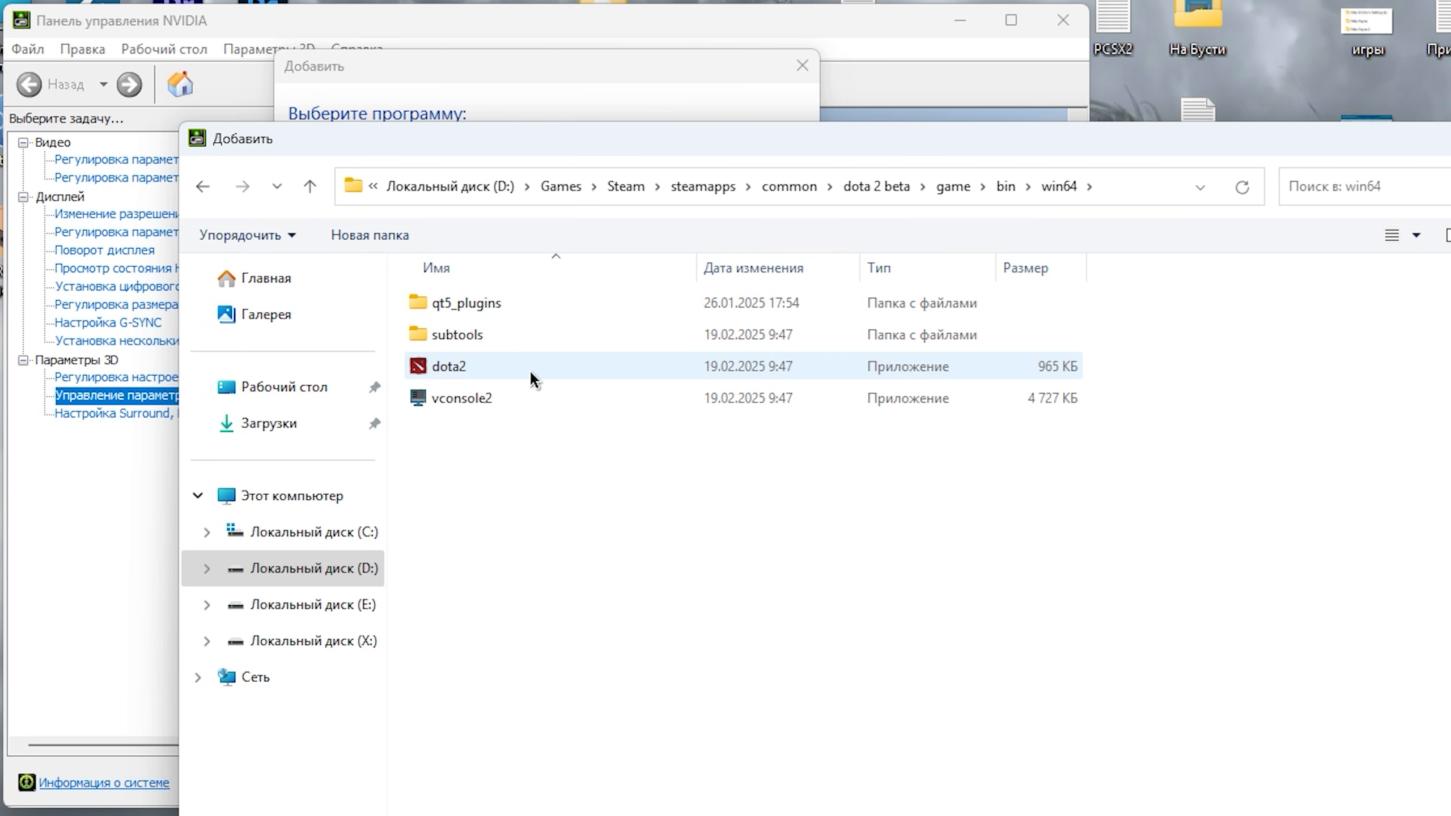
click(529, 369)
click(1313, 811)
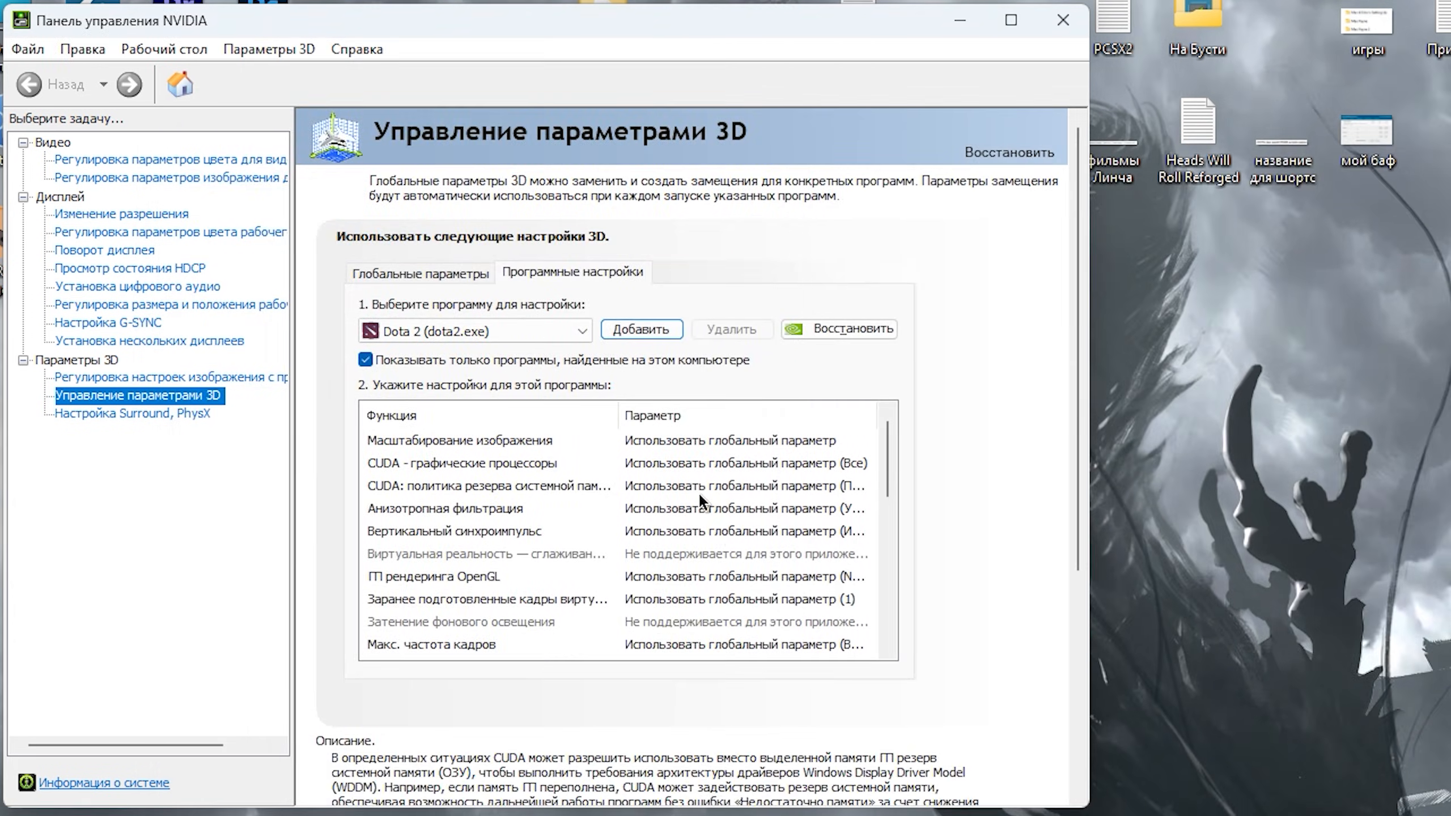
- Set both Анизотропная фильтрация (anisotropic filtering) and Вертикальный синхроимпульс (vertical sync) to Выкл for Dota 2
click(692, 514)
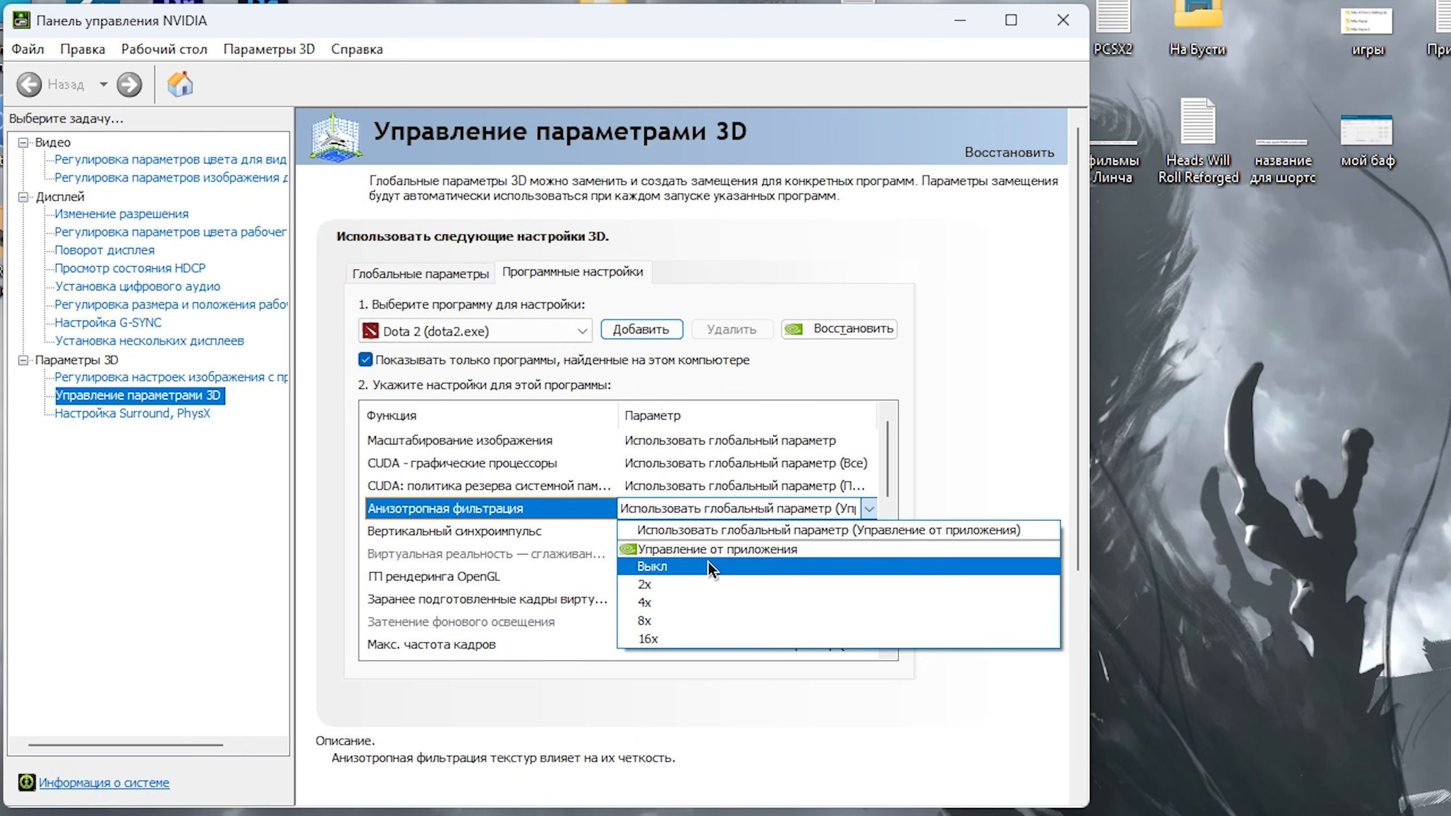
click(690, 572)
click(689, 510)
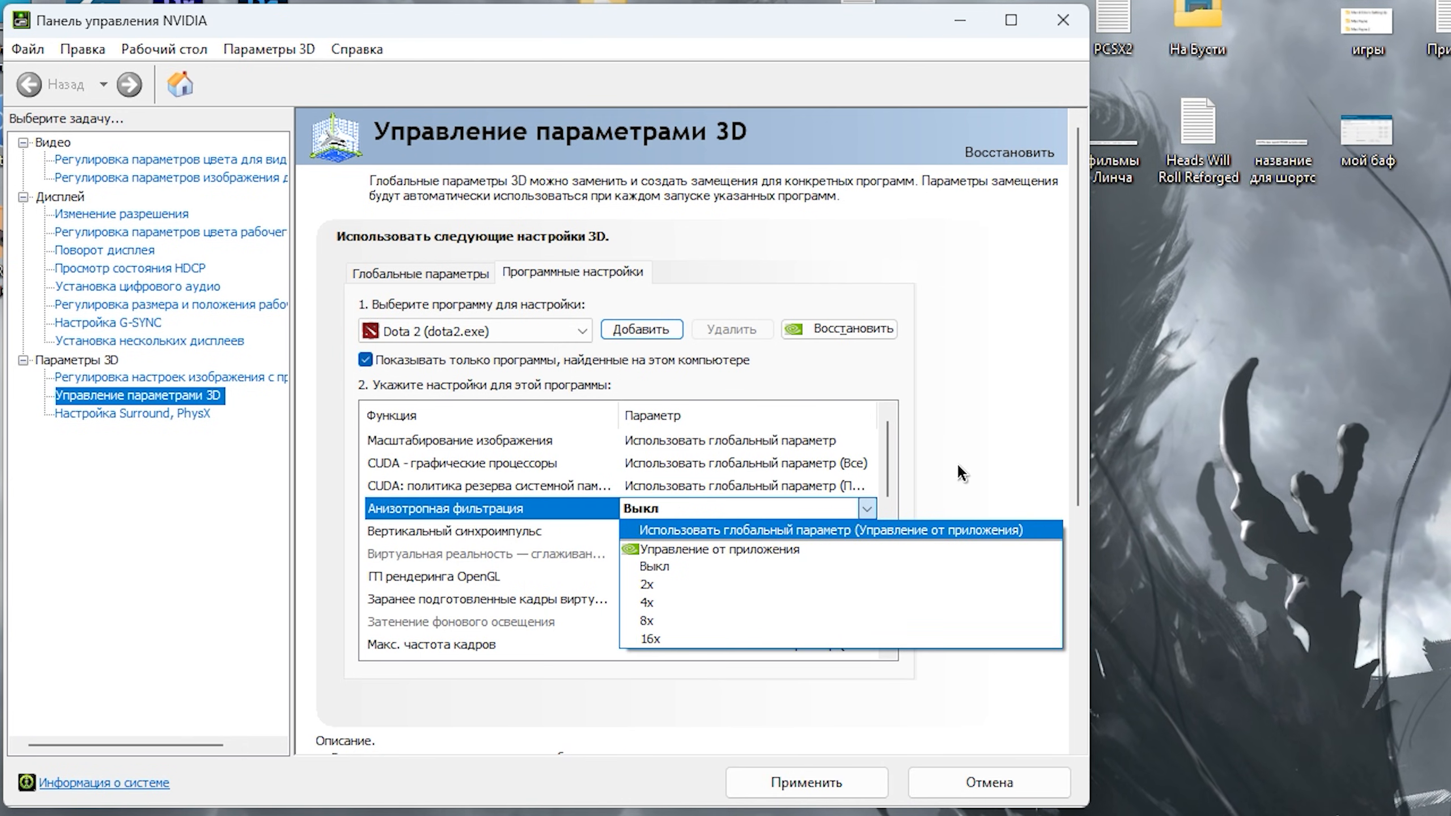
click(957, 463)
click(714, 538)
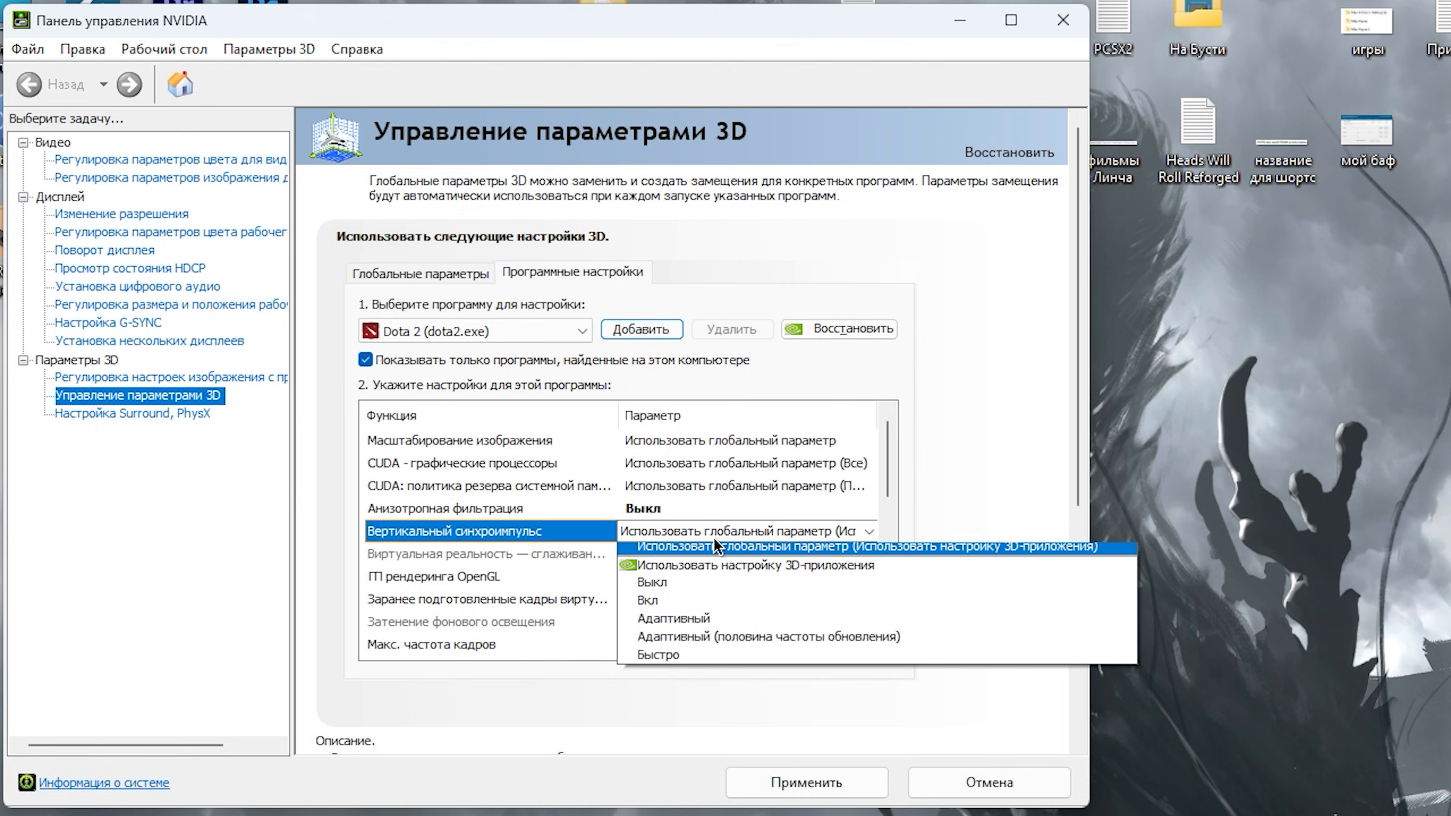
click(677, 588)
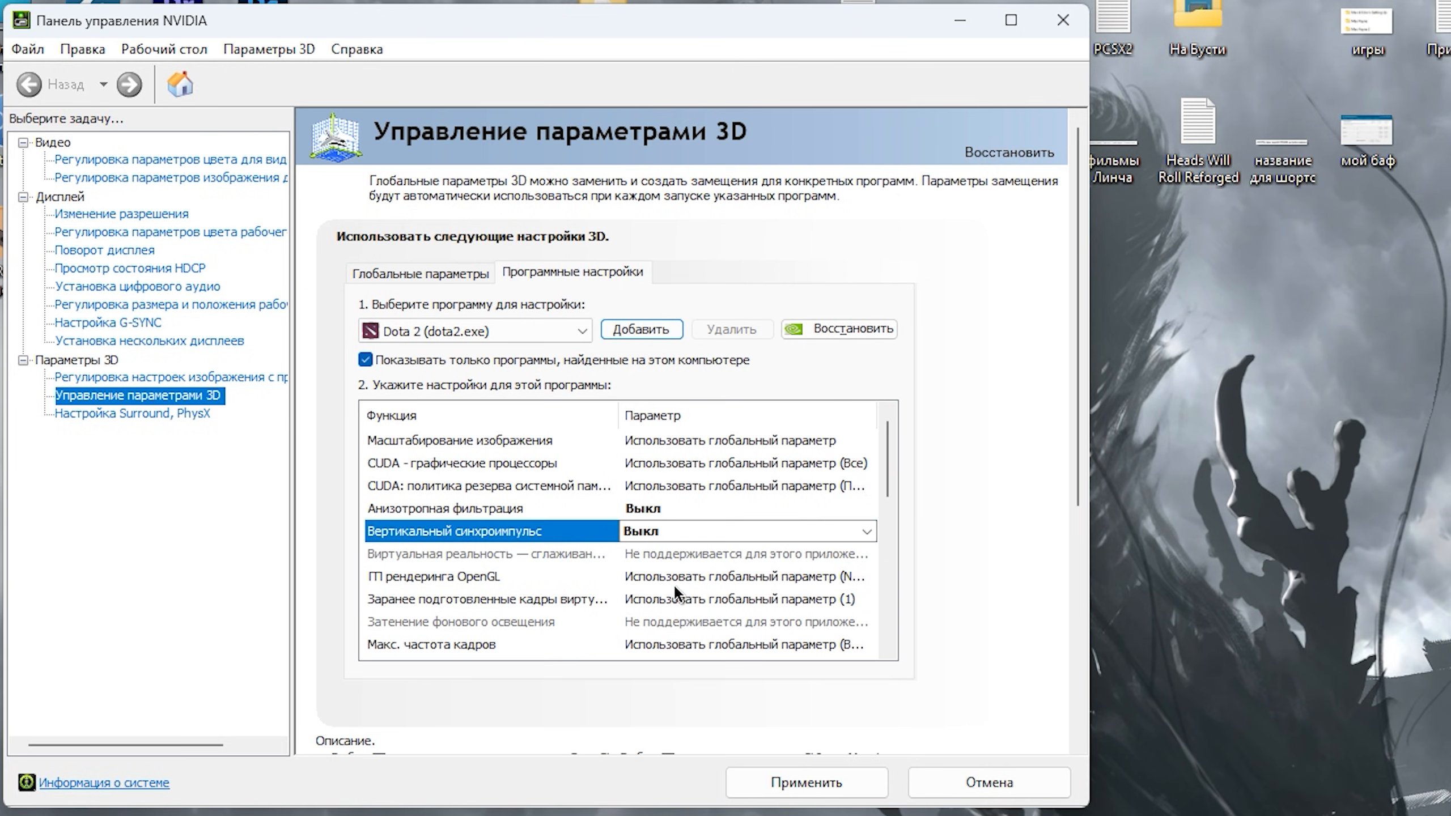
- Set the OpenGL rendering GPU to NVIDIA GeForce RTX 3060 Ti and the Vulkan/OpenGL presentation method to Использовать цепочку буферов DXGI
click(671, 577)
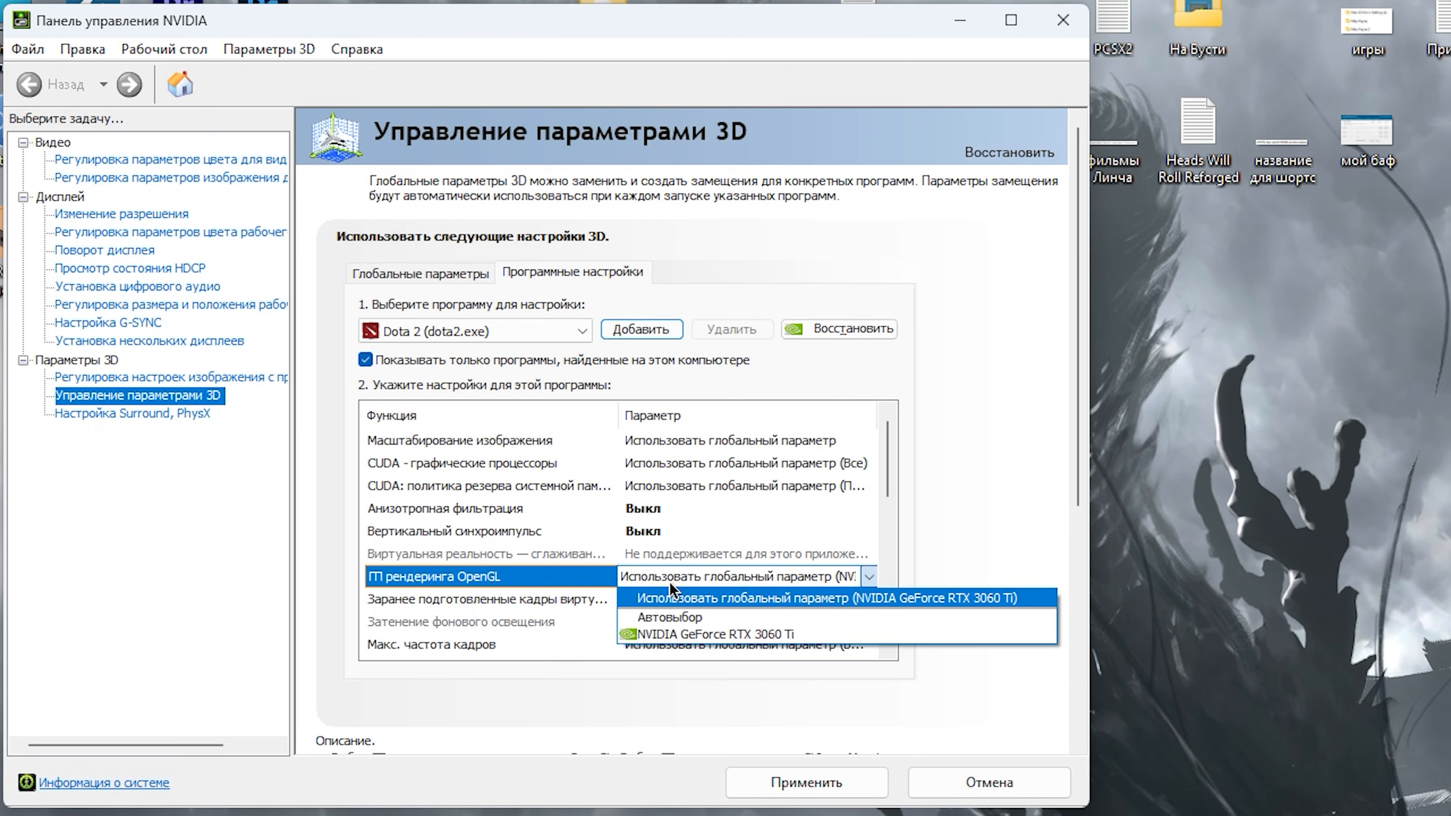
click(689, 632)
scroll(677, 512, down, 3)
click(680, 507)
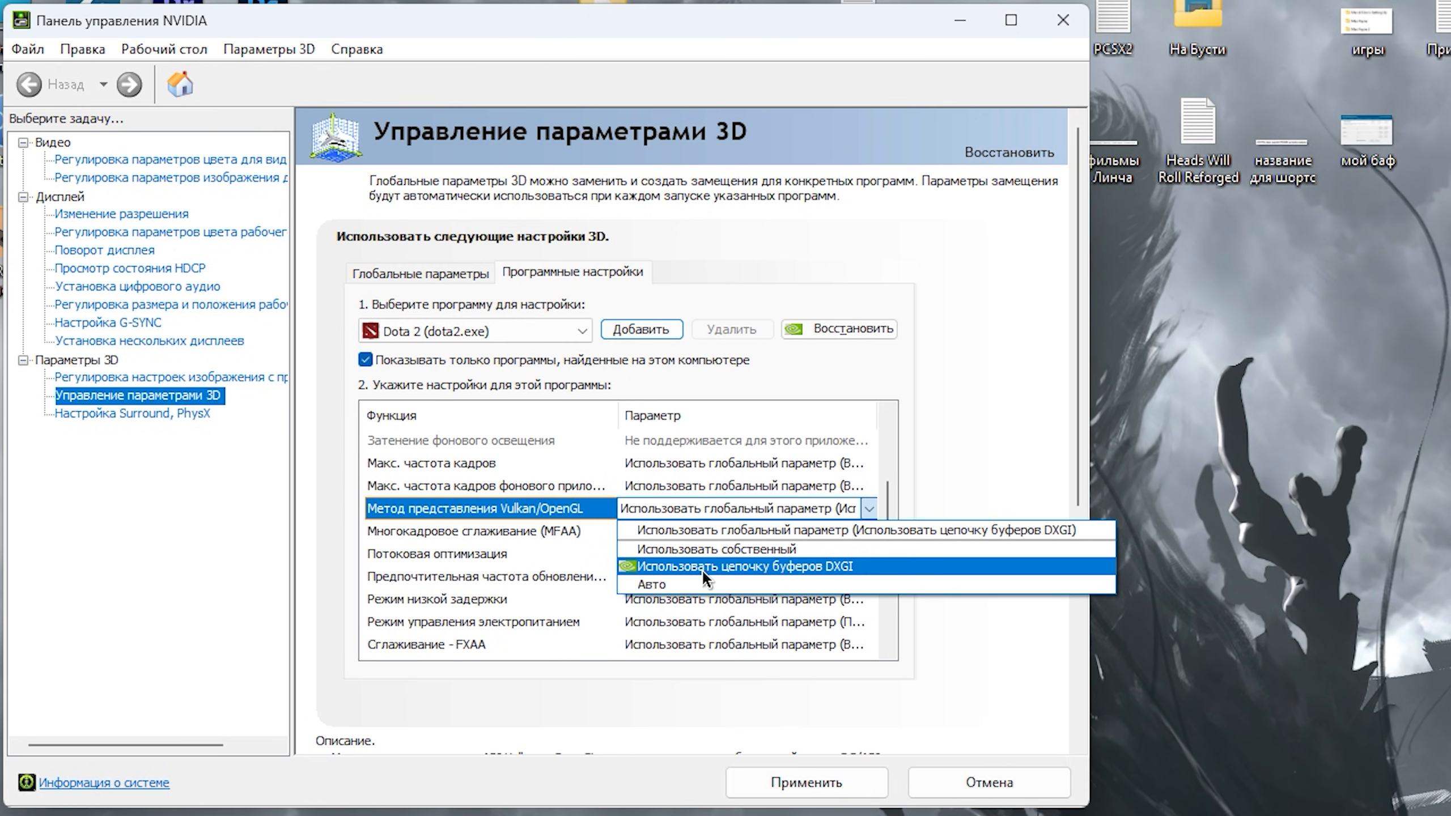
click(703, 567)
- Set the preferred refresh rate to Высшая доступная and Режим низкой задержки (low latency mode) to Вкл. for Dota 2
scroll(659, 594, down, 2)
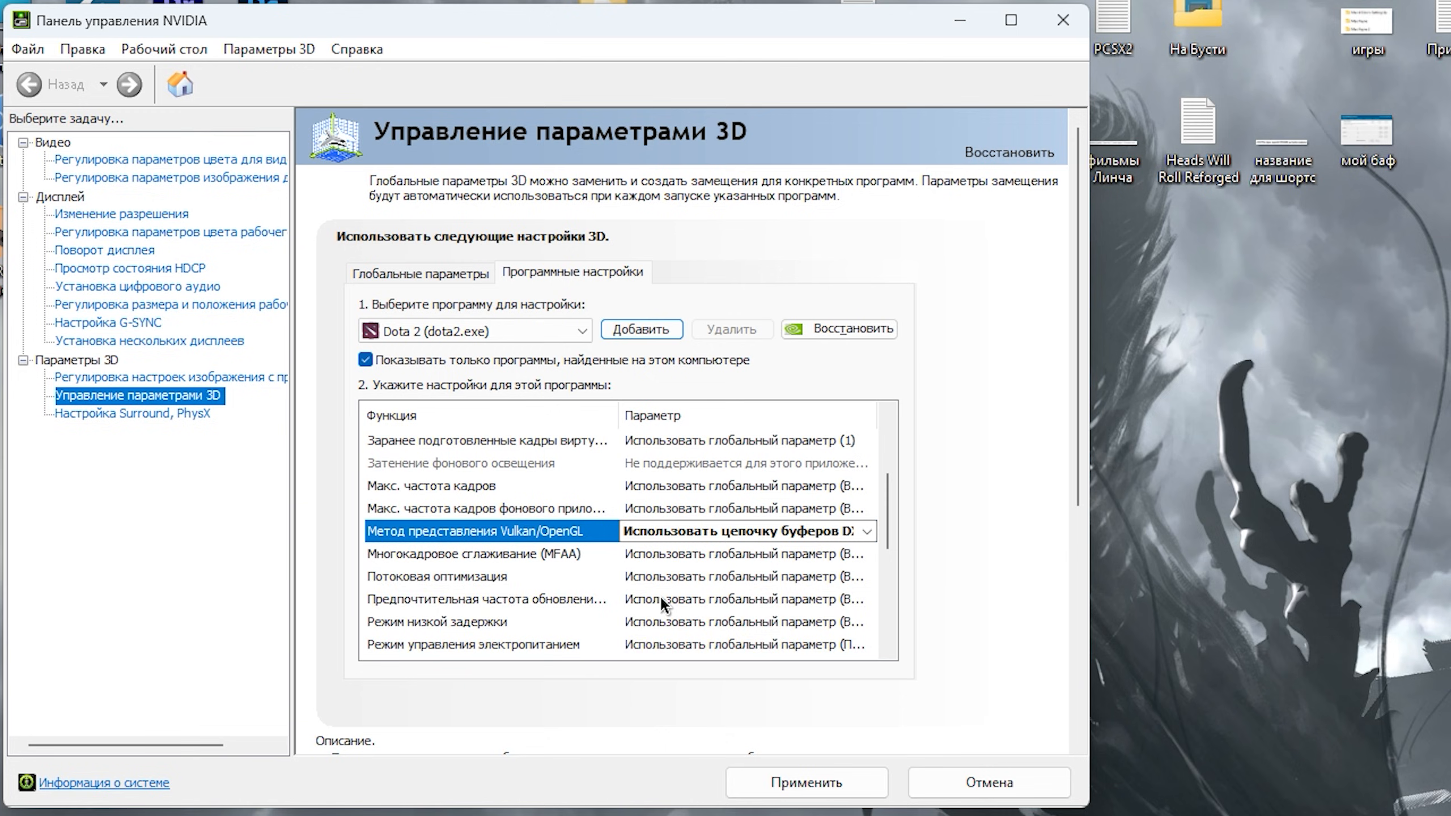
click(659, 595)
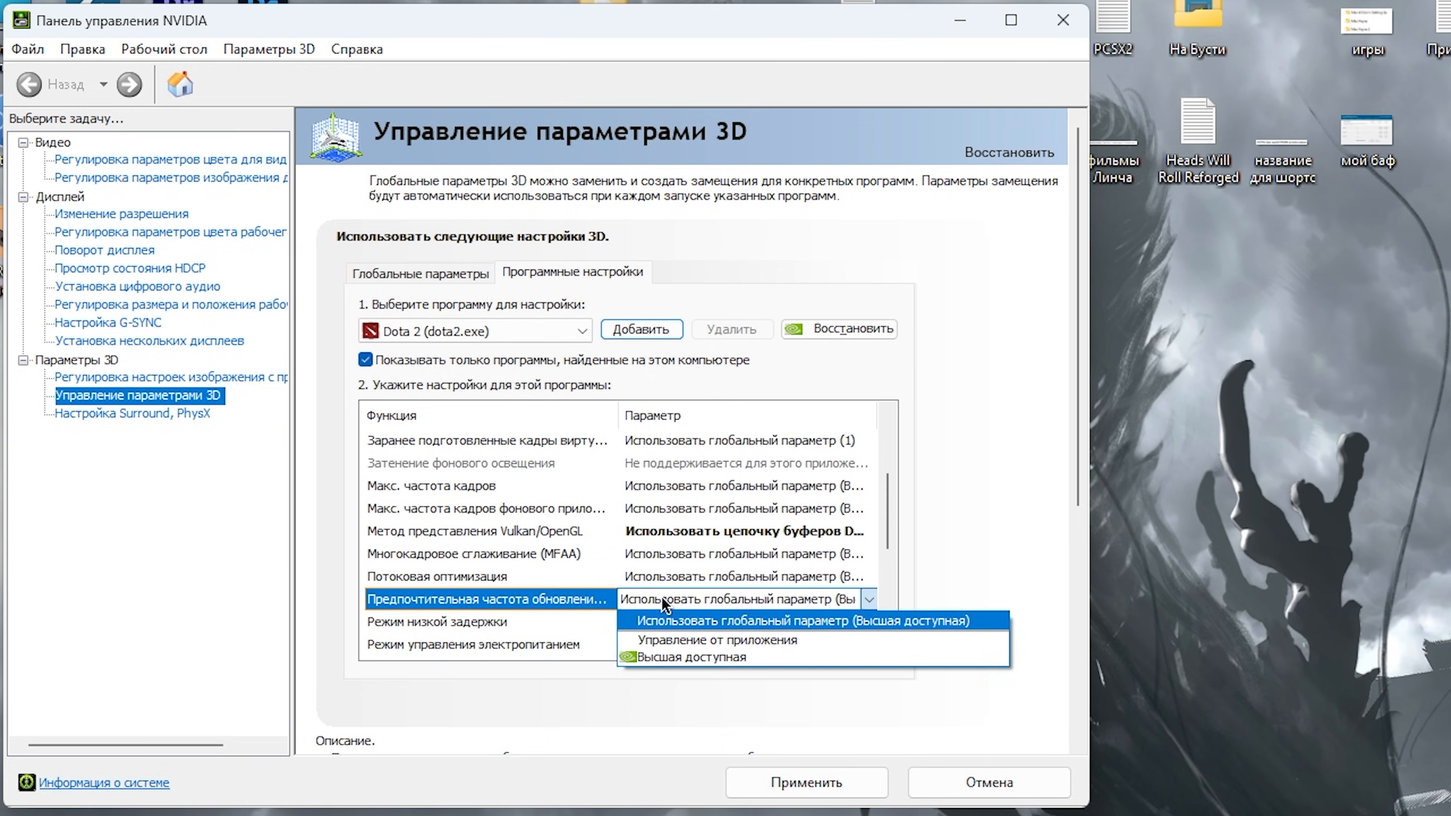
click(686, 652)
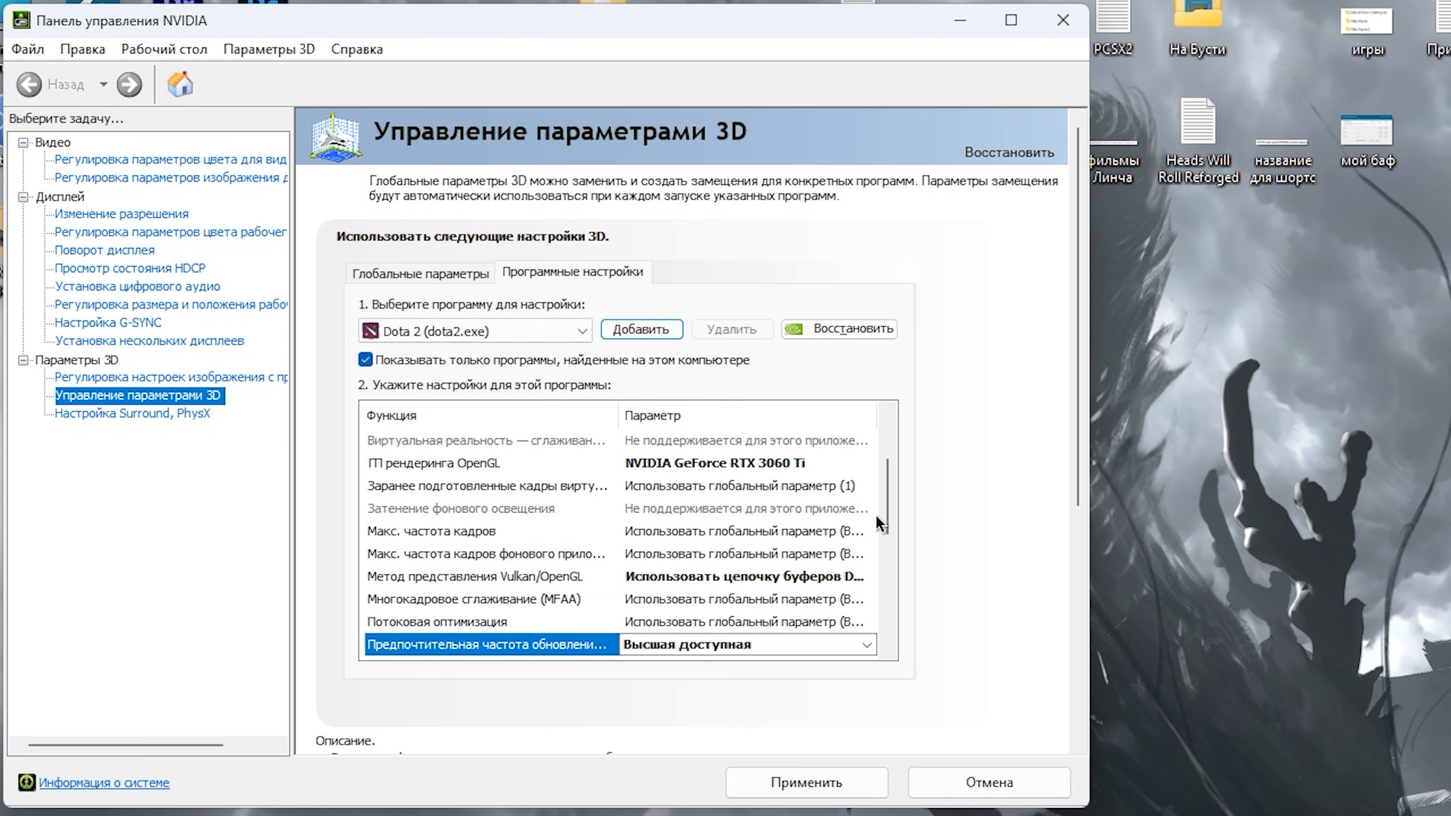
scroll(875, 513, down, 2)
click(715, 529)
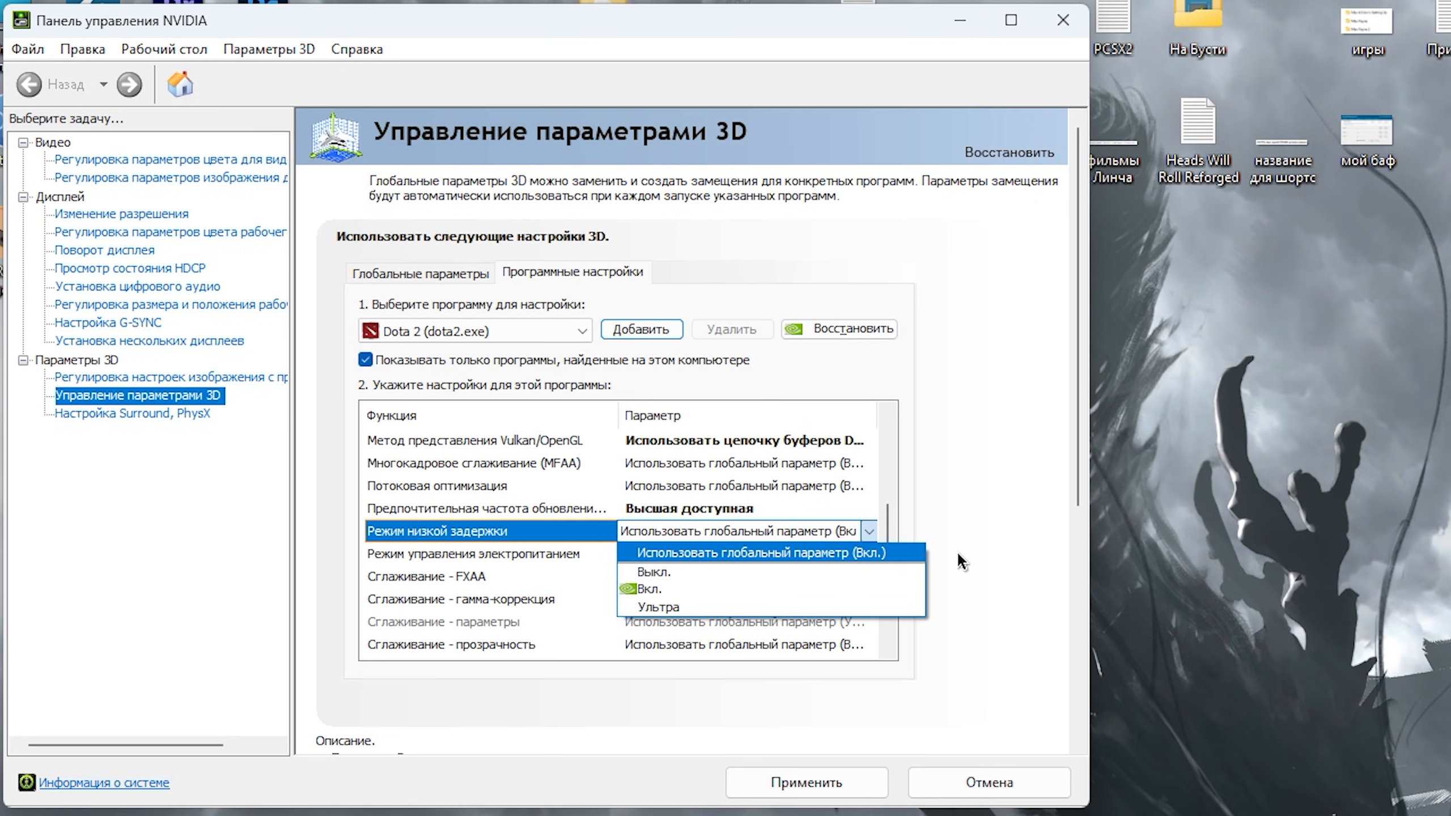
click(977, 605)
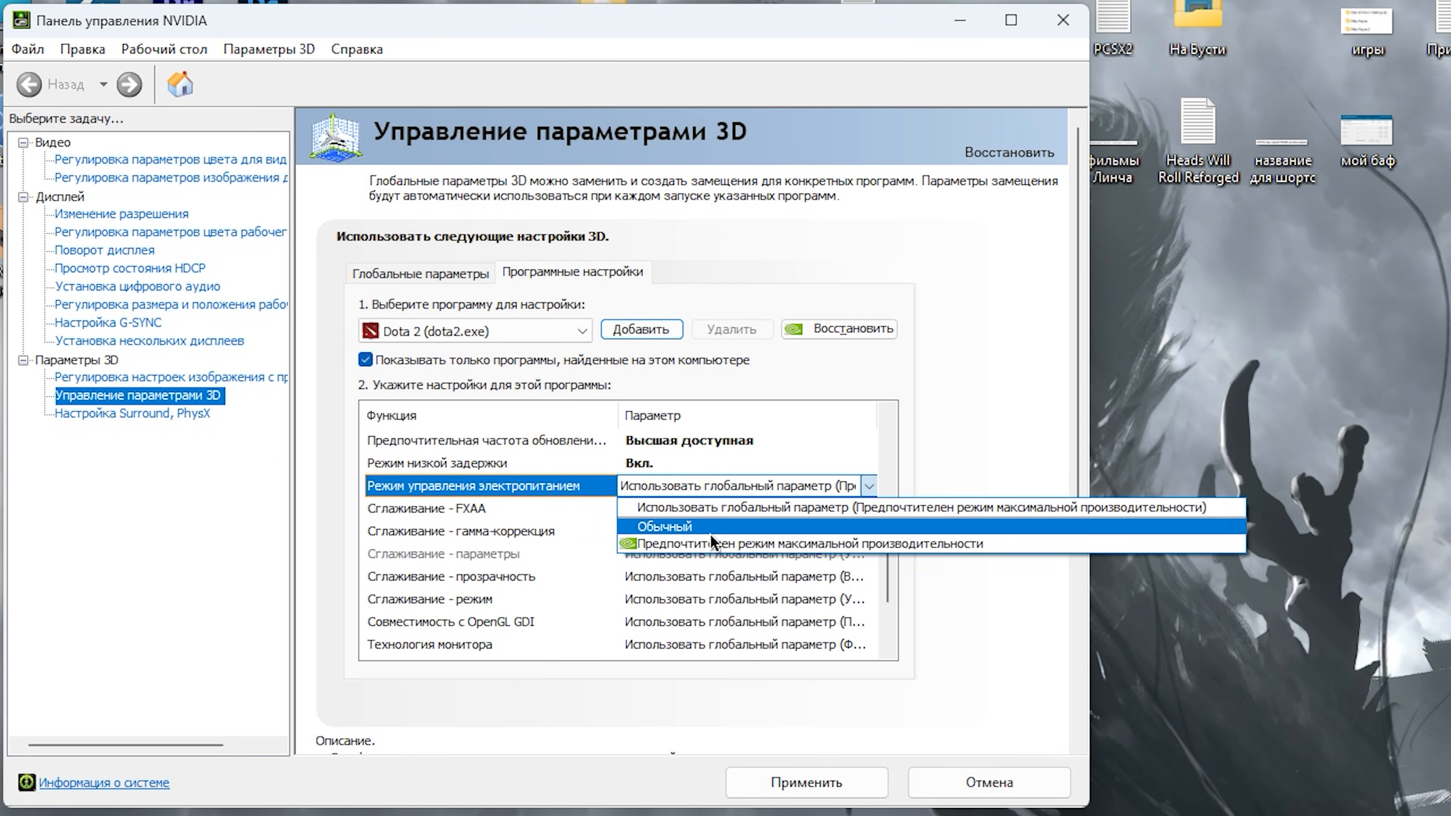
- Set the power management mode to Предпочтителен режим максимальной производительности and Сглаживание - FXAA to Выкл
click(780, 544)
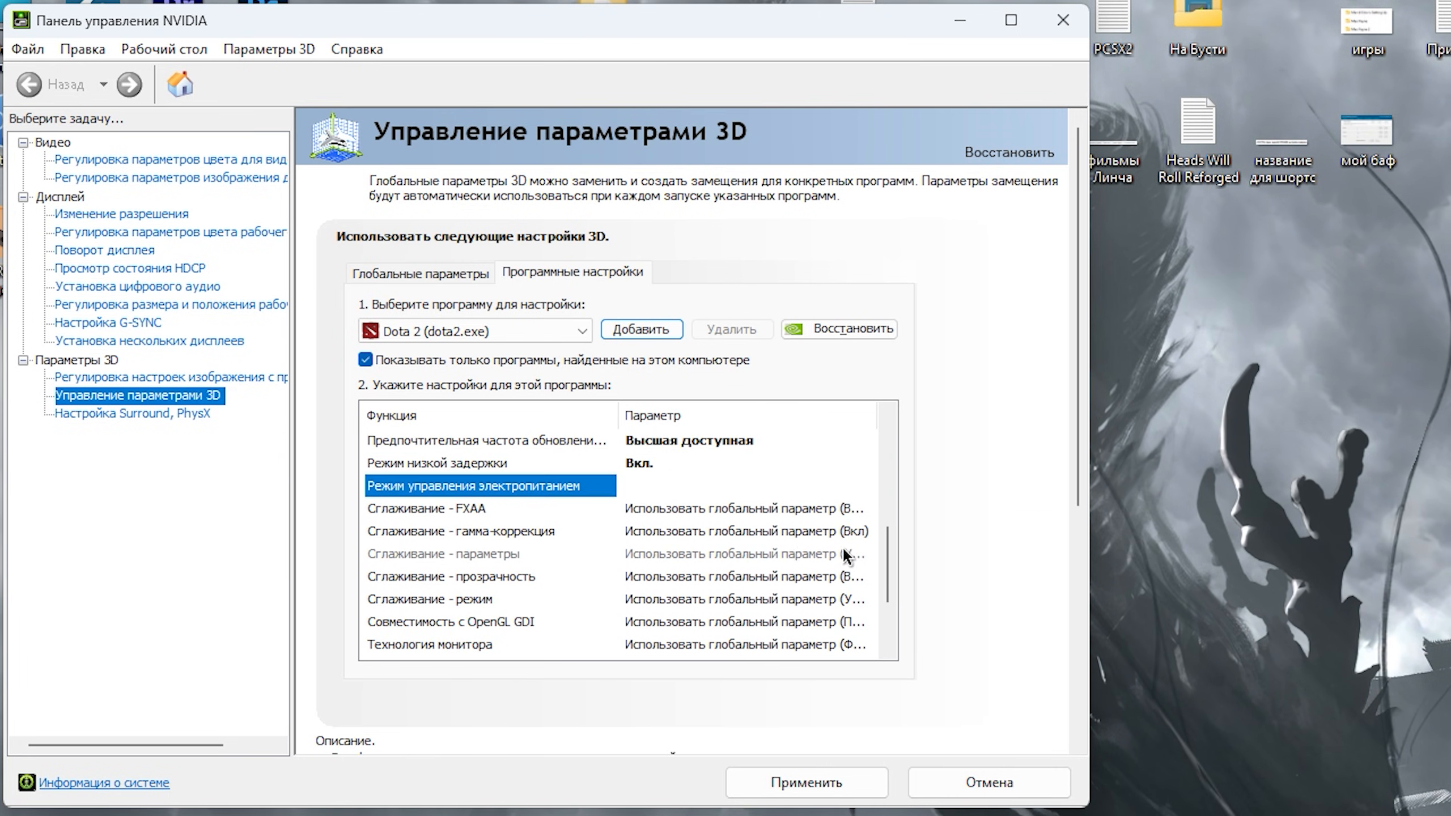
click(755, 487)
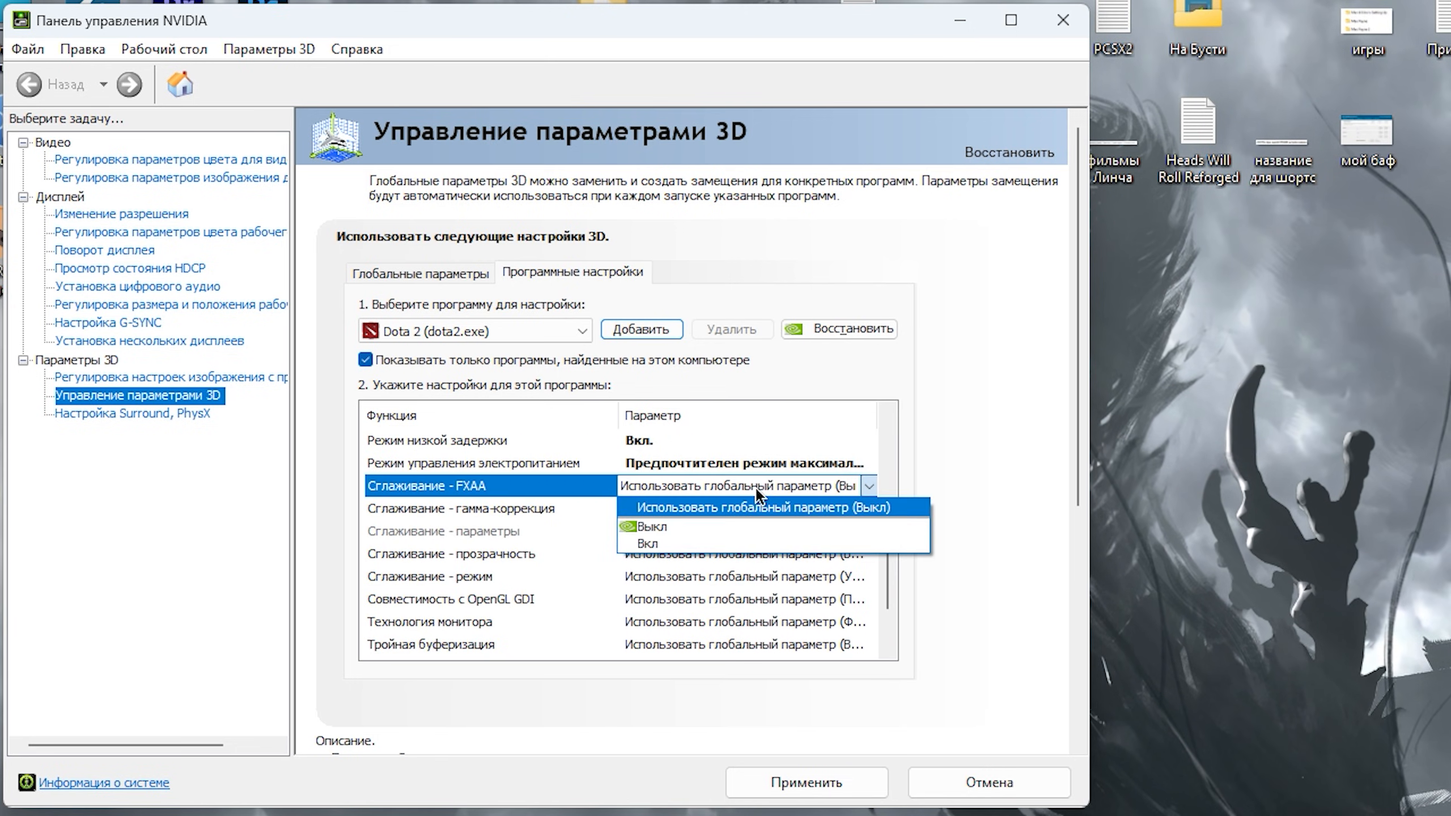
click(672, 521)
- Set OpenGL GDI compatibility to Приоритет производительности and texture filtering quality to Высокая производительность, and apply the Dota 2 settings
scroll(691, 520, down, 2)
click(696, 515)
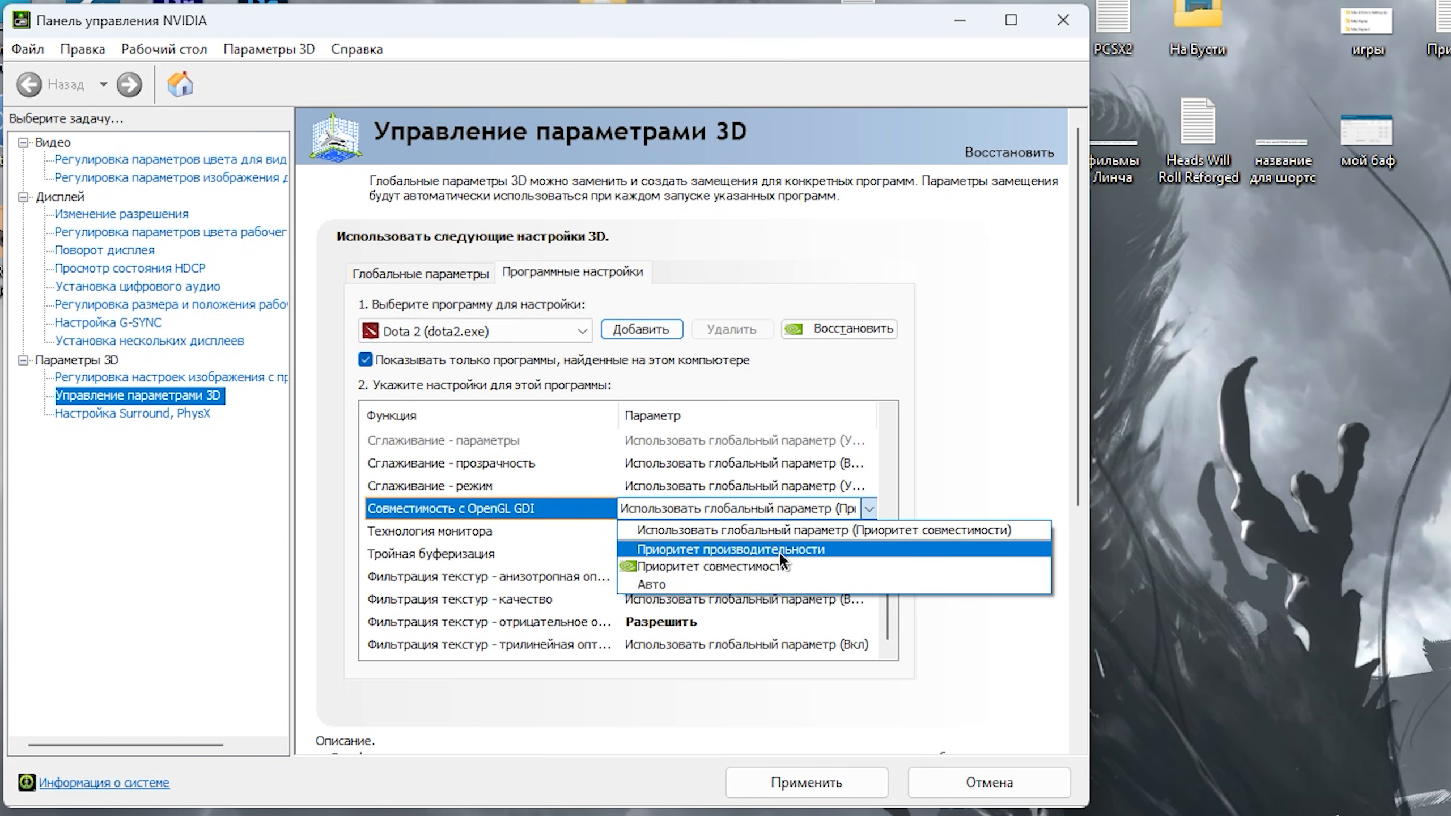
click(779, 552)
scroll(885, 595, down, 2)
click(536, 599)
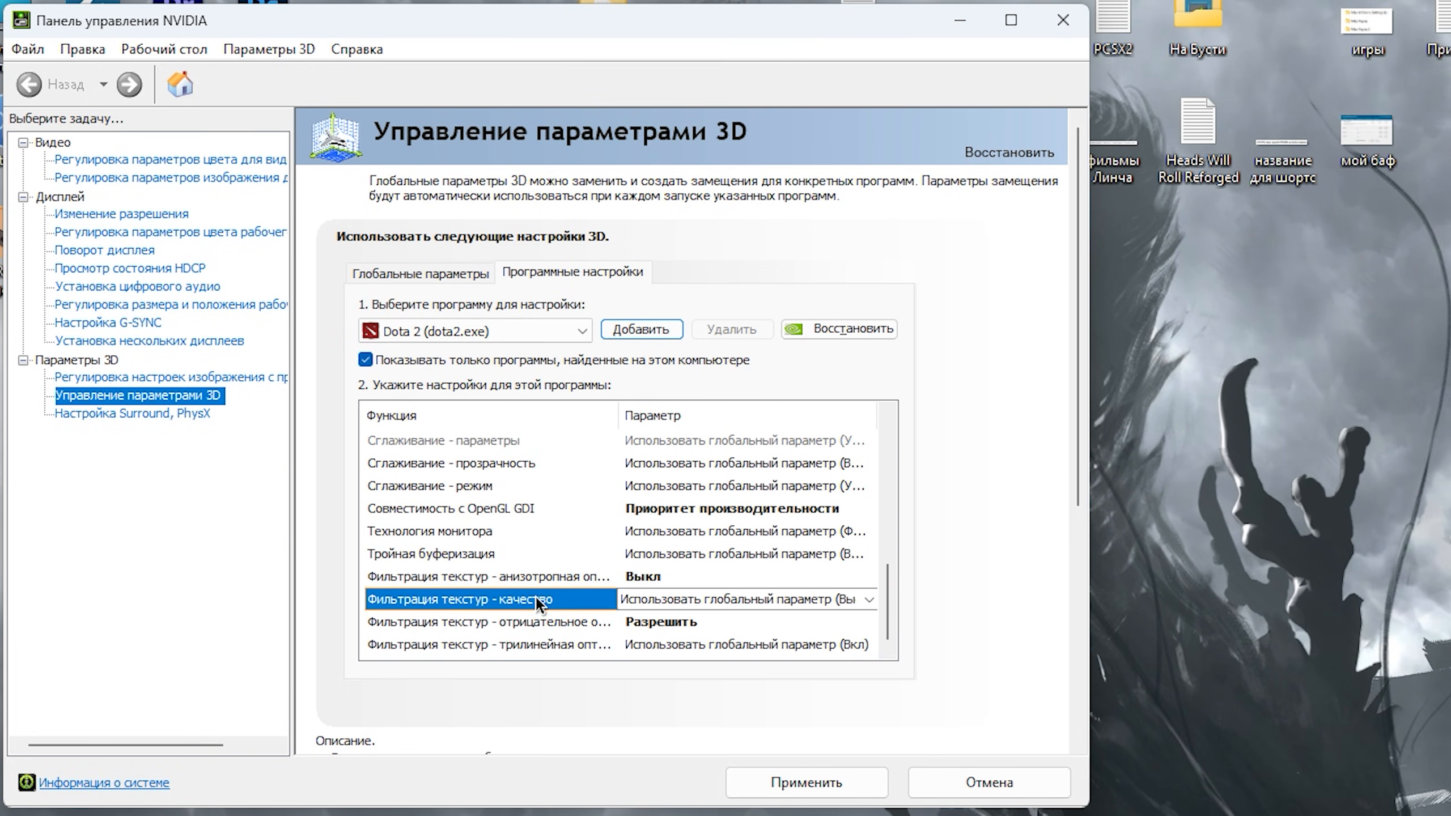
click(730, 602)
click(714, 690)
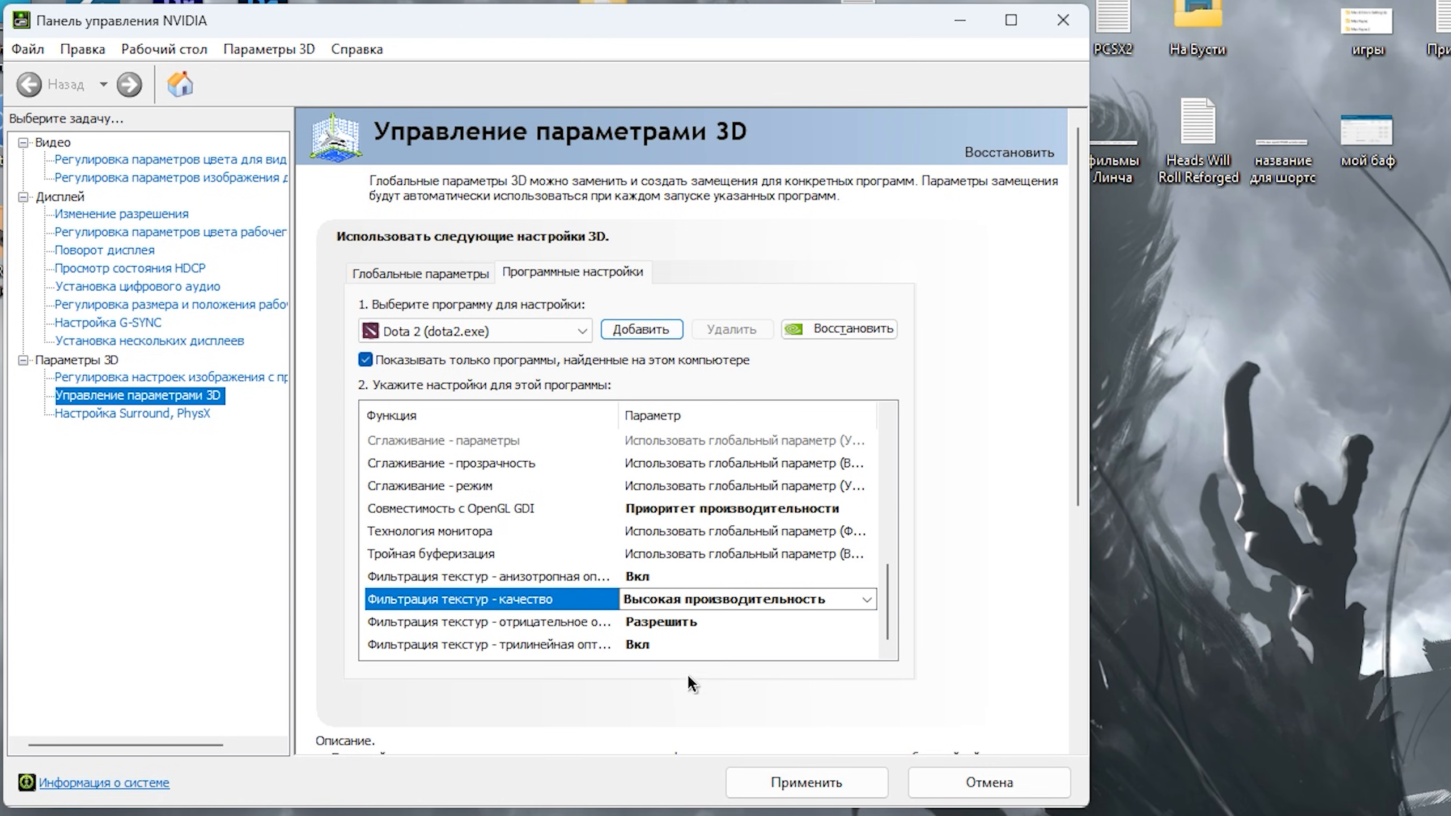
click(794, 784)
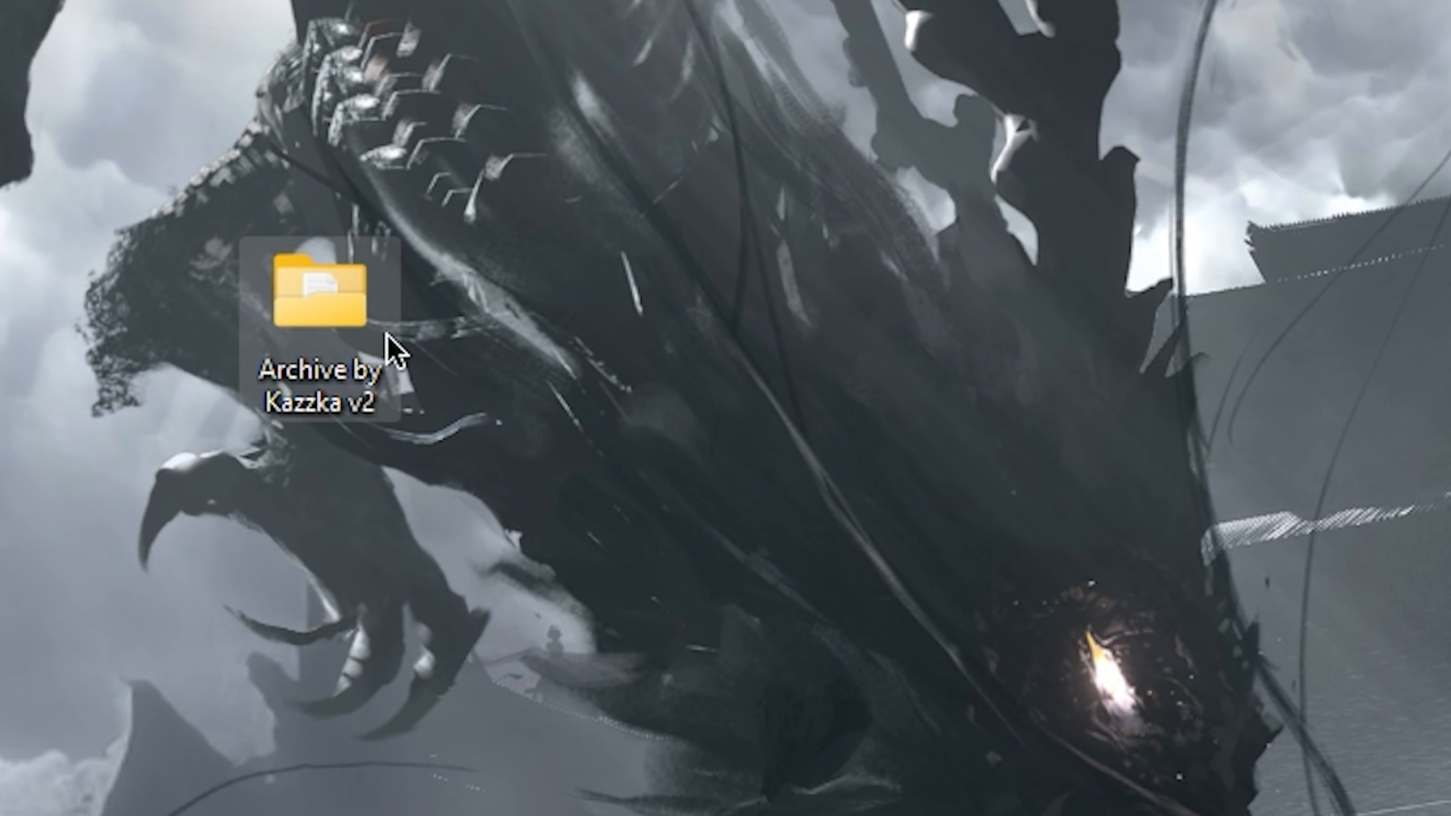
- Open the Archive by Kazzka v2 folder from the desktop and select the five files listed below its subfolders, from MSI Mode to Схема Питания
mouse_move(506, 360)
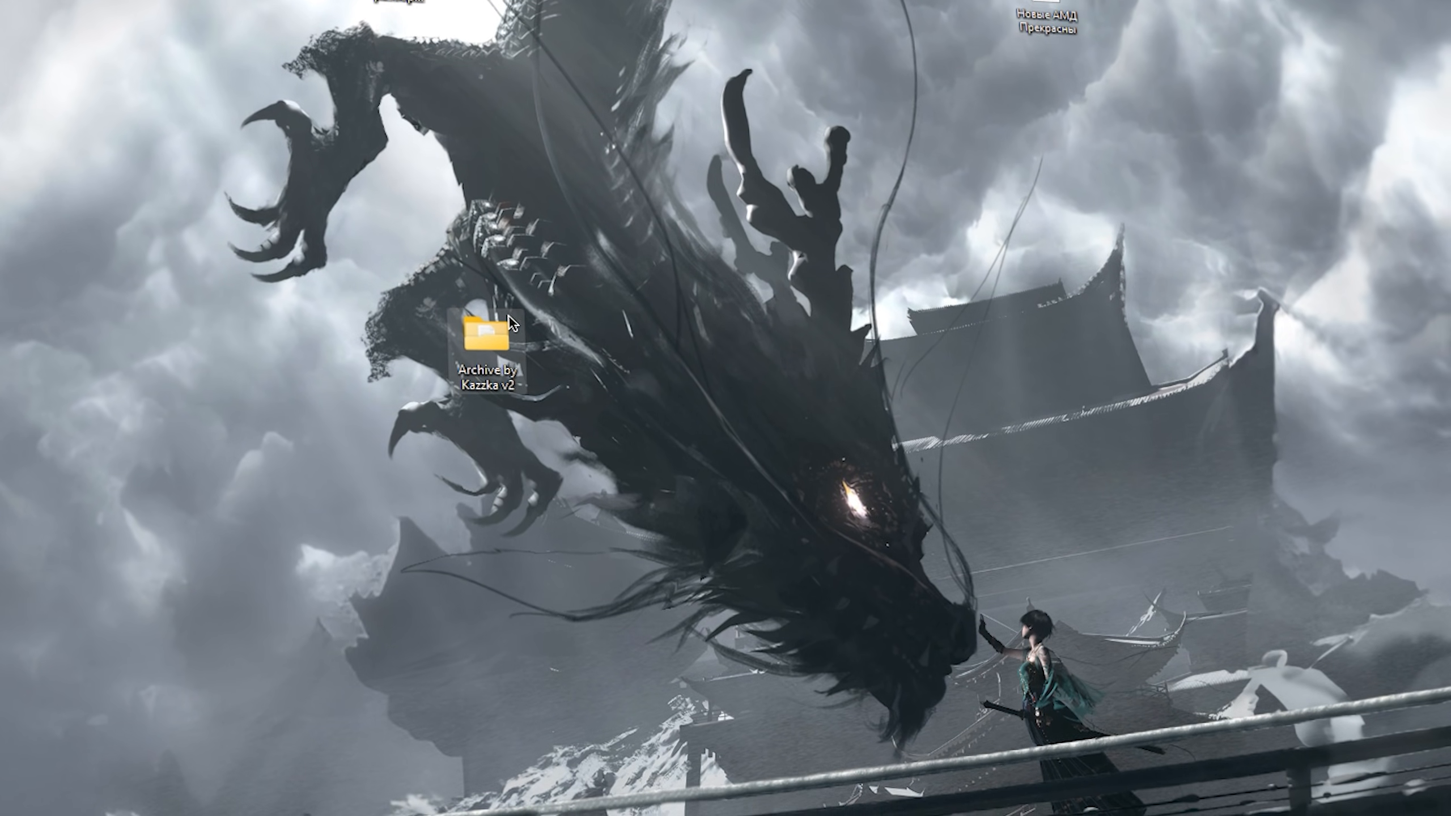
double_click(497, 340)
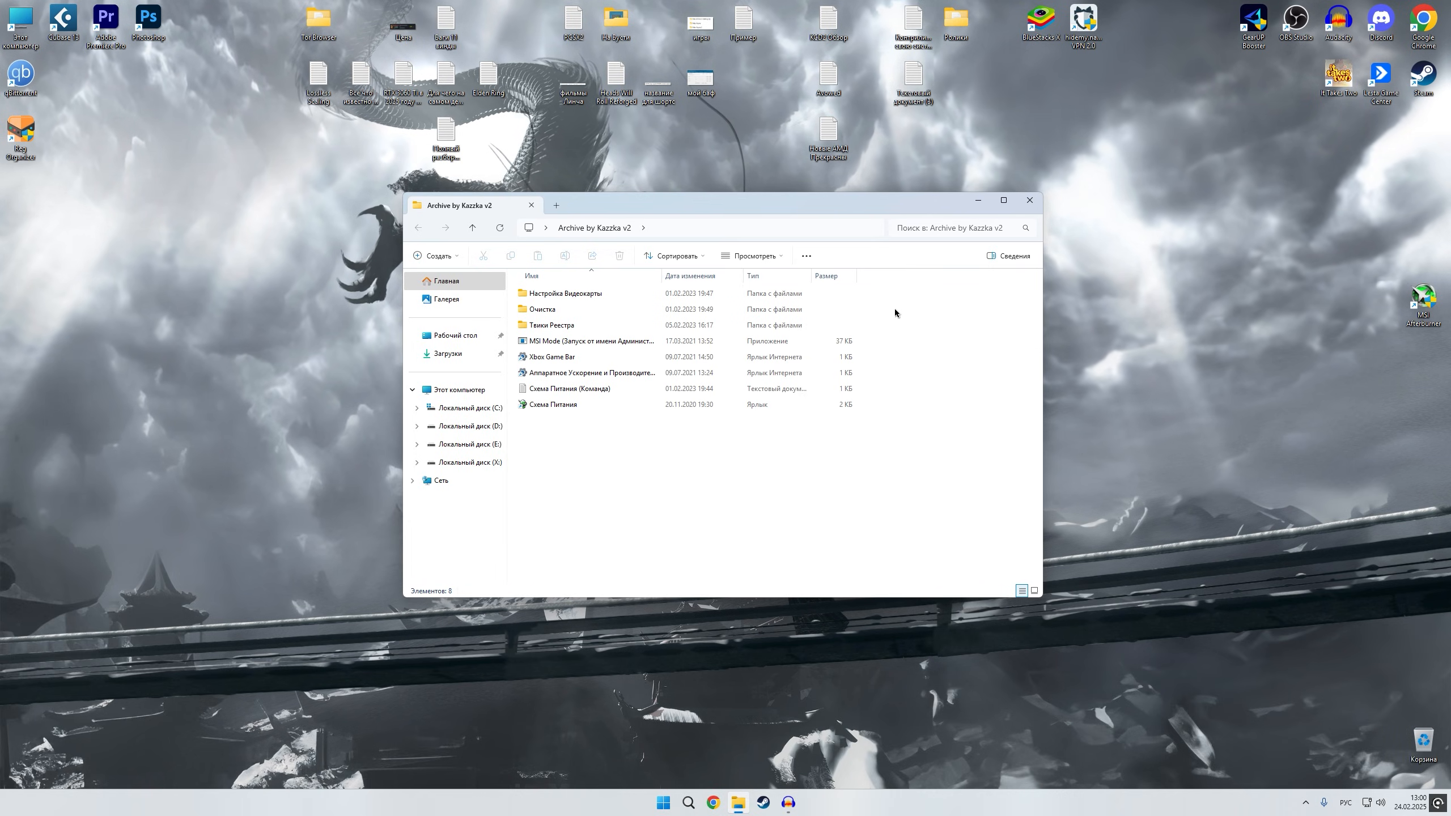
drag(902, 298, 766, 333)
click(943, 320)
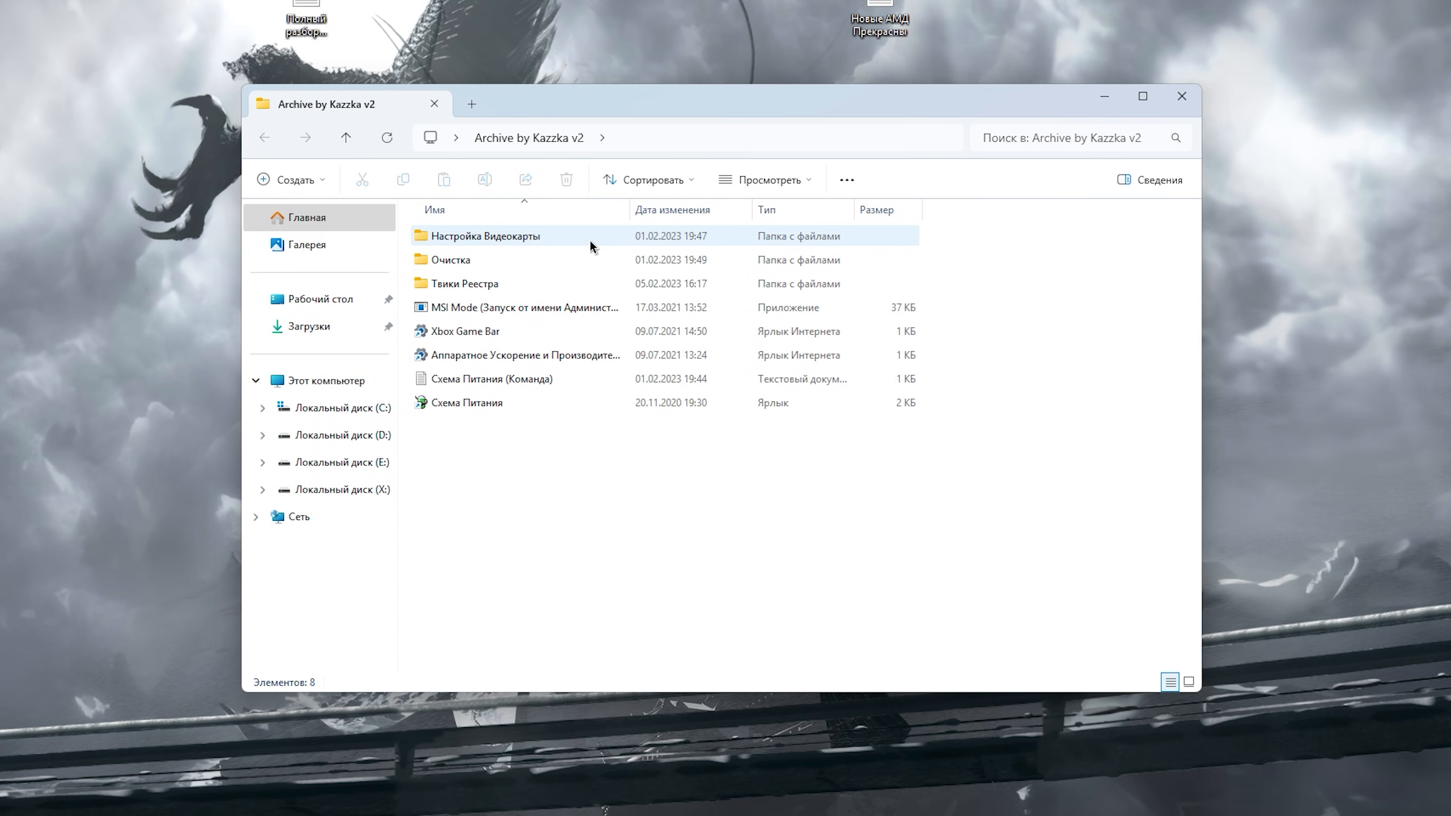
drag(1001, 236, 875, 276)
drag(1048, 302, 781, 591)
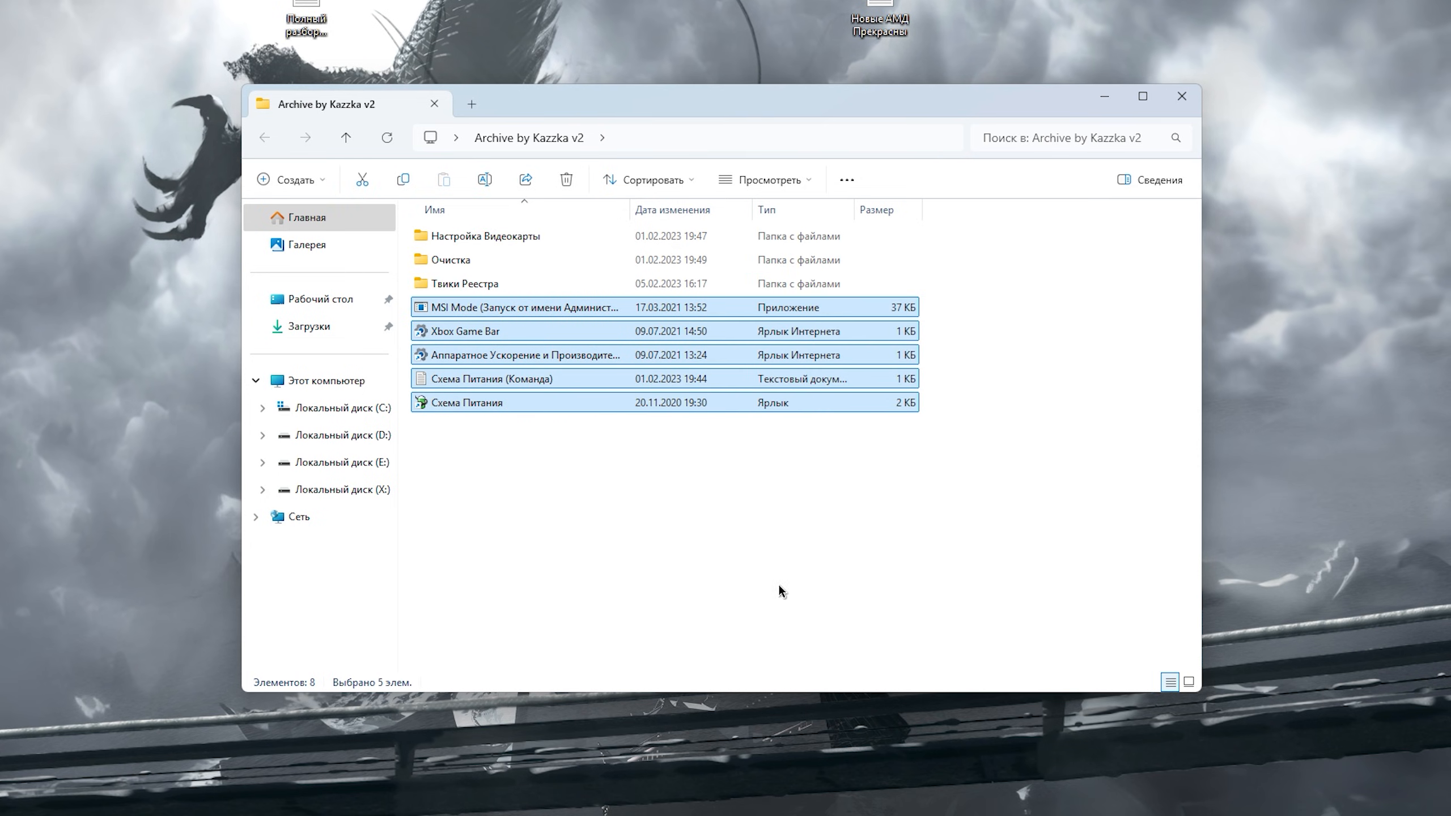
- Open the AMD Radeon folder inside Настройка Видеокарты and view the driver setting pictures Настройка 1 through Настройка 4
click(780, 588)
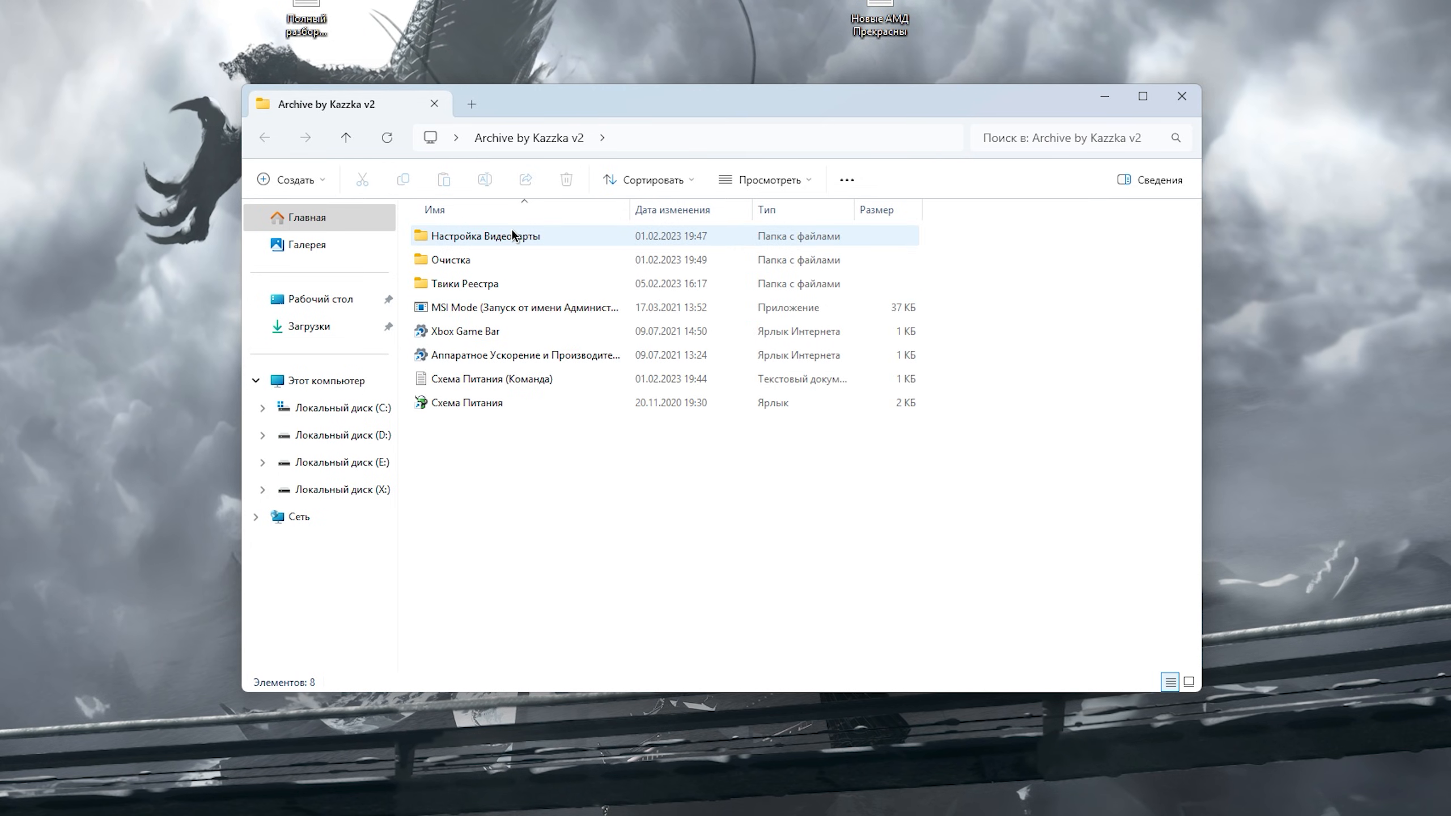
double_click(513, 234)
double_click(468, 236)
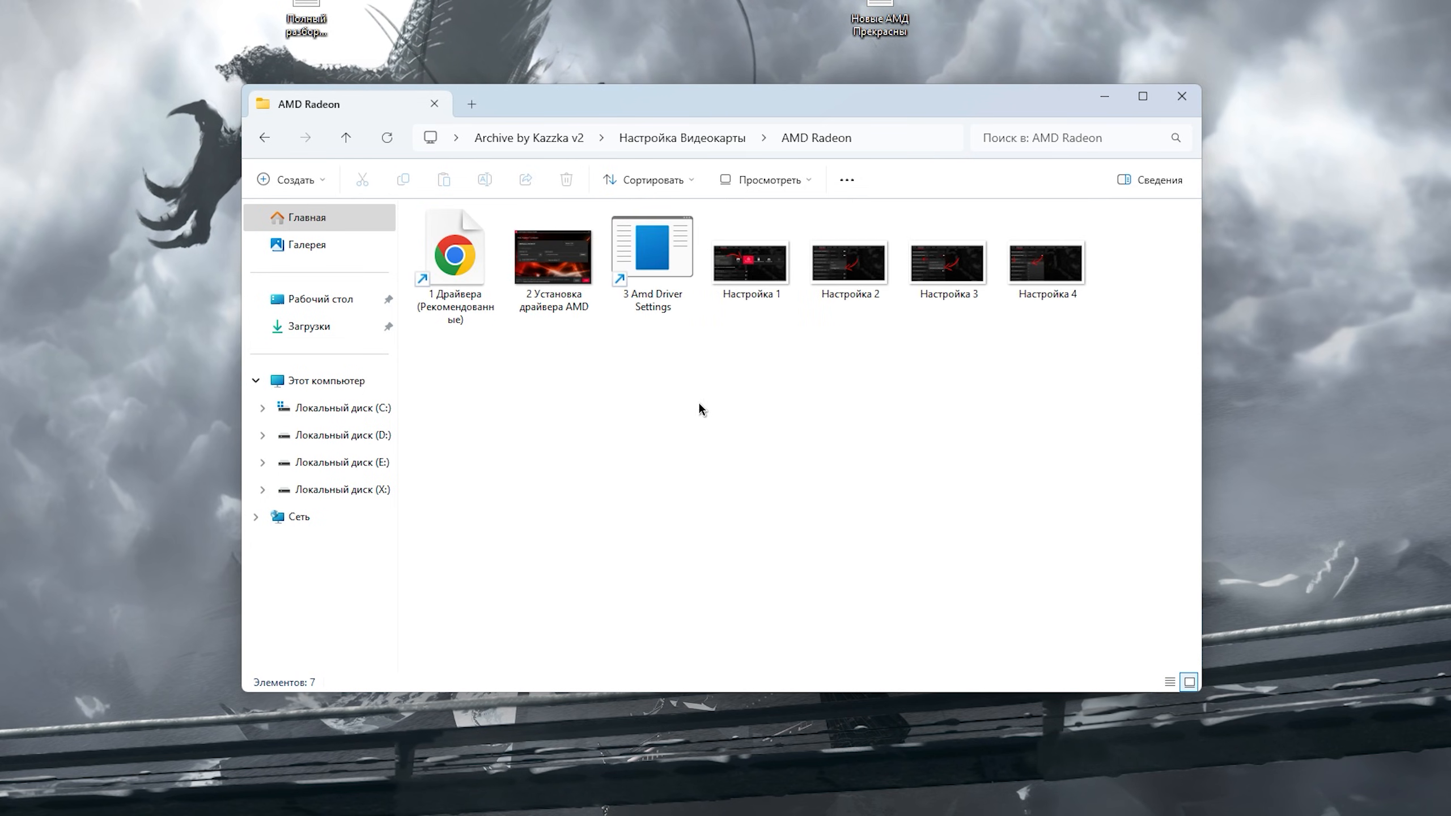
double_click(749, 263)
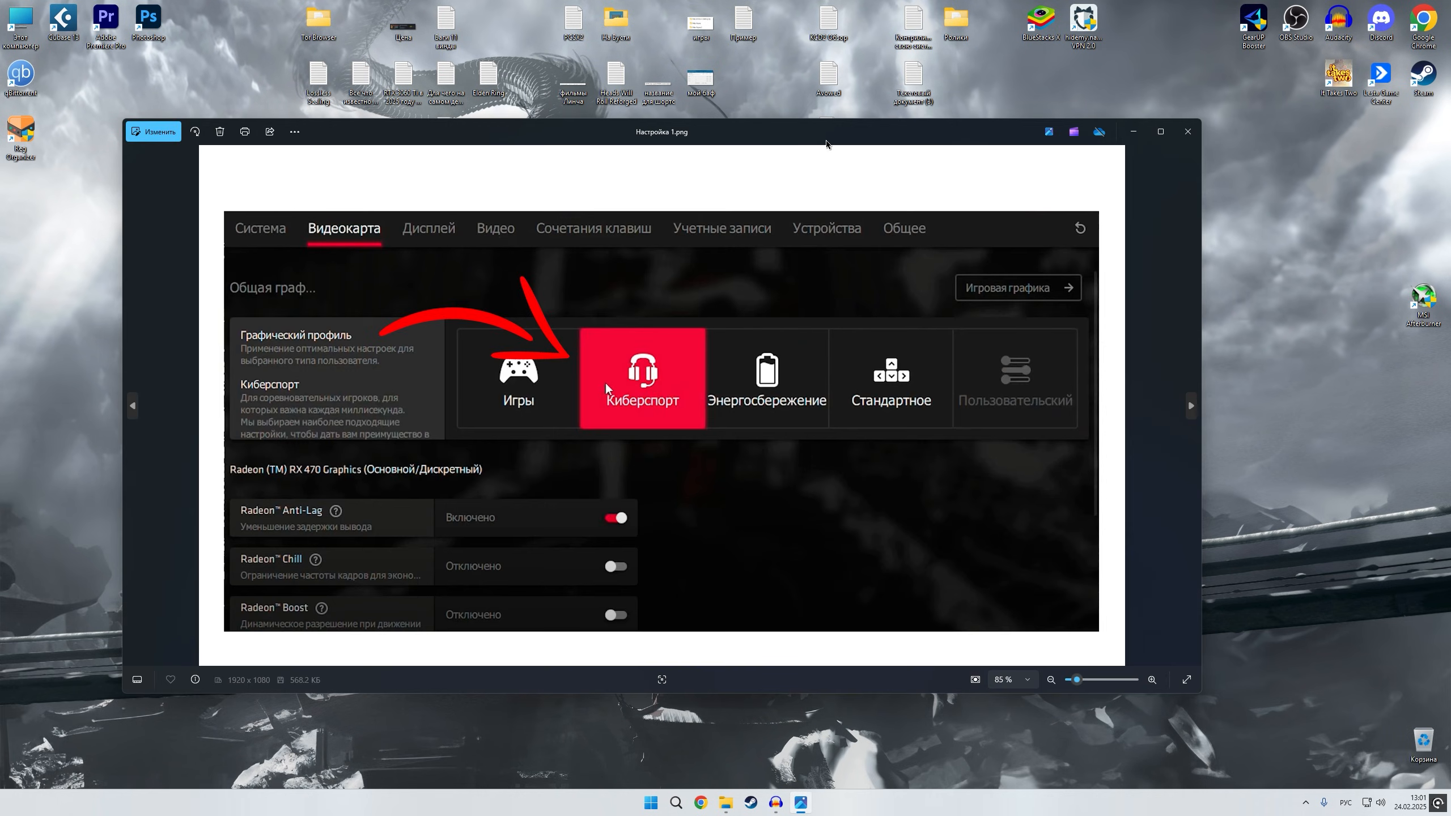
drag(825, 140, 922, 143)
key(Right)
key(Right)
key(Right)
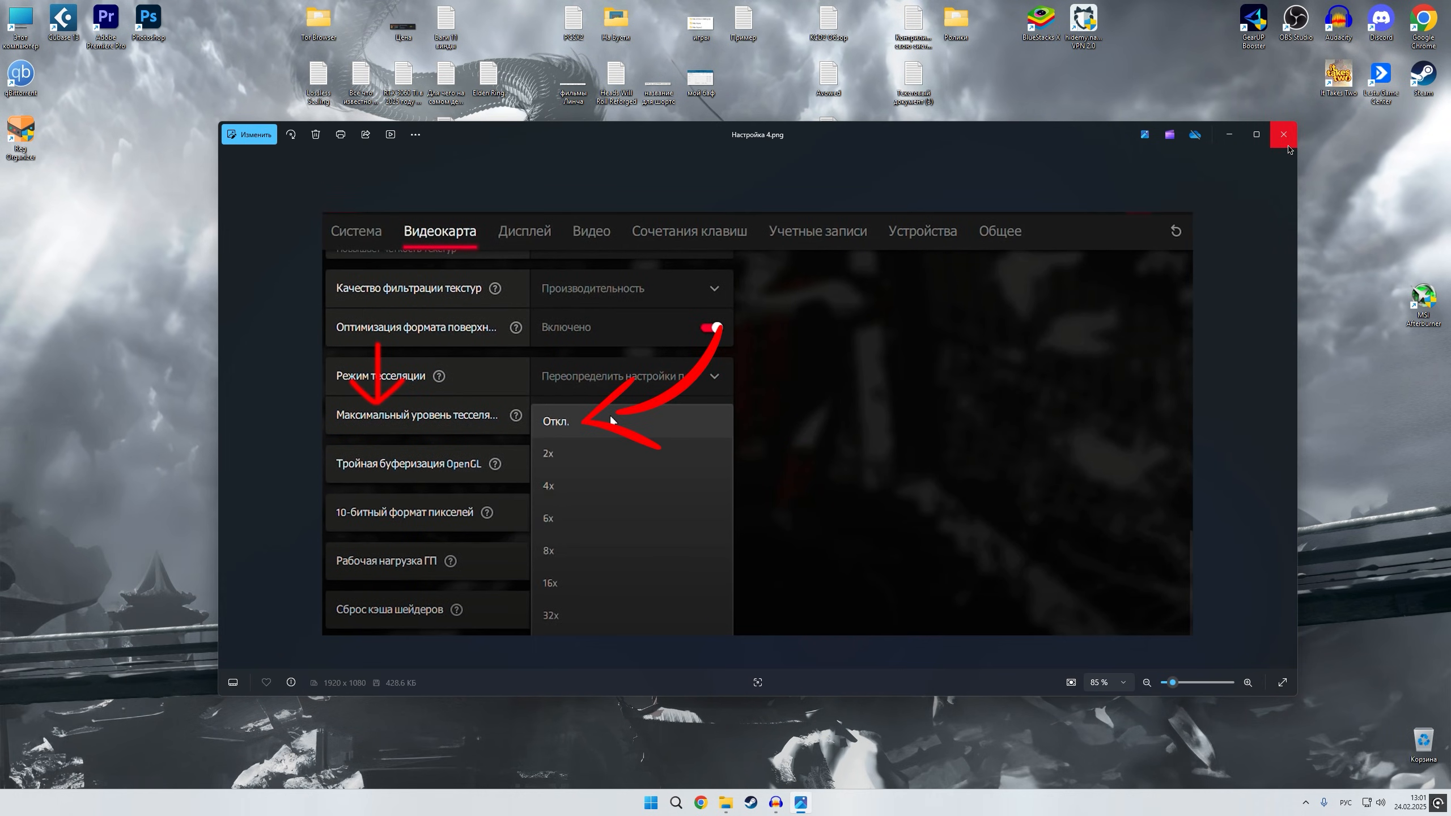
click(1283, 140)
- Look through the INTEL Settings folder and the third folder in Настройка Видеокарты, and return to the archive's main folder
key(alt+Left)
double_click(554, 246)
drag(441, 350, 619, 283)
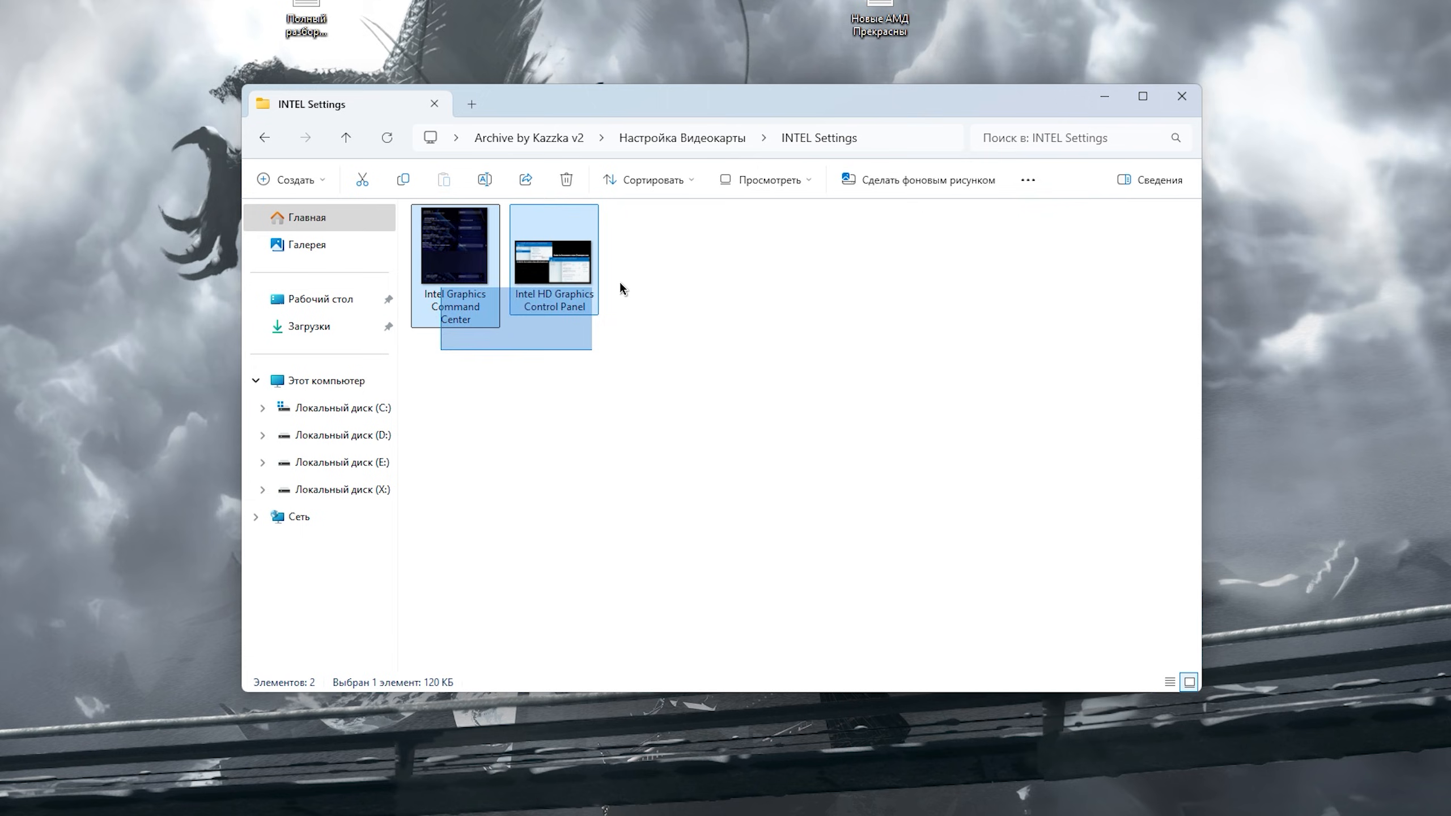
key(alt+Left)
double_click(652, 246)
drag(539, 423, 972, 456)
key(alt+Left)
key(alt+Left)
- Open Delete %Temp% Files from the Очистка folder and delete everything in Windows\Temp, cancelling the operation for files in use
double_click(526, 262)
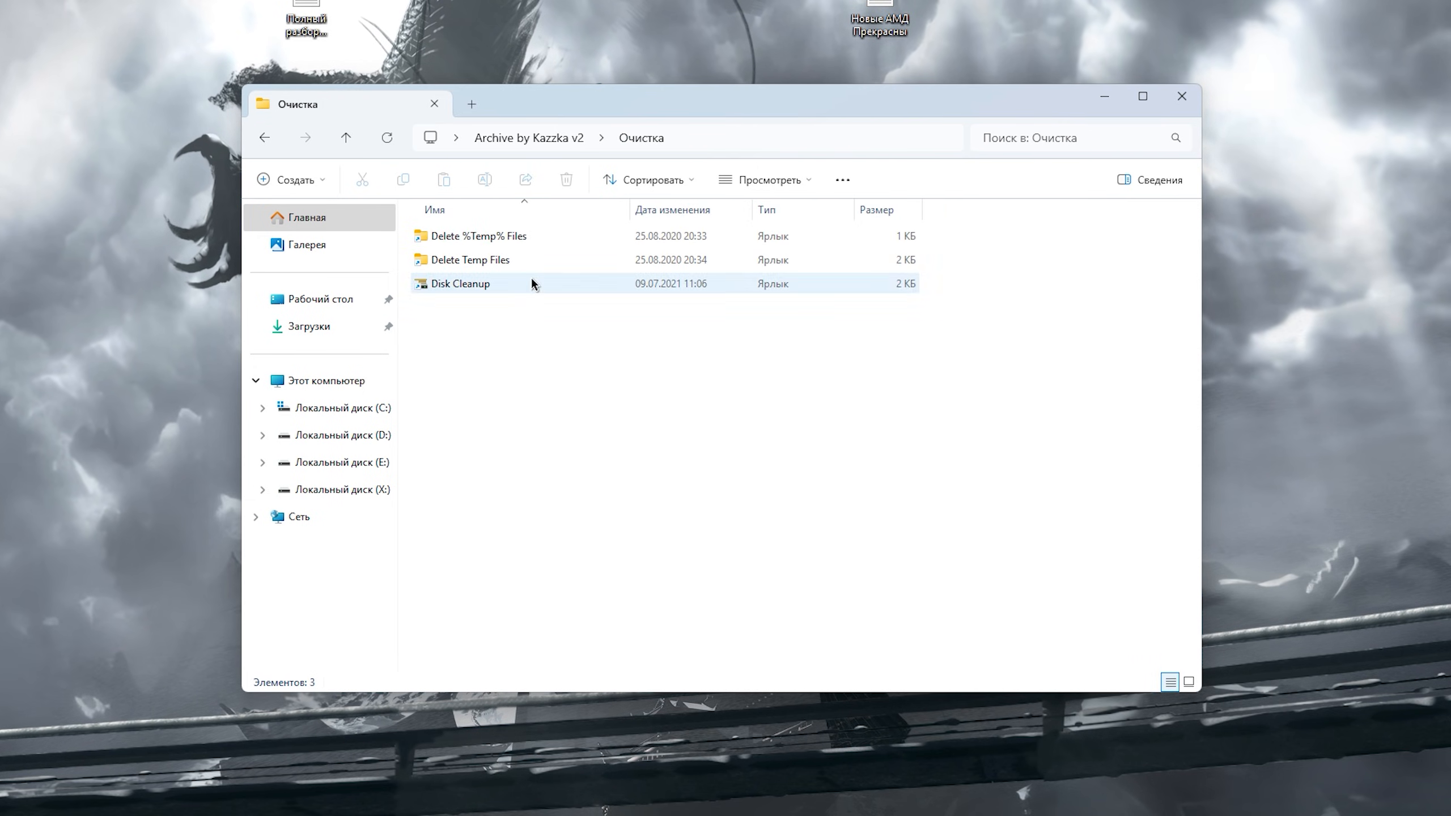
double_click(520, 236)
drag(517, 457, 485, 226)
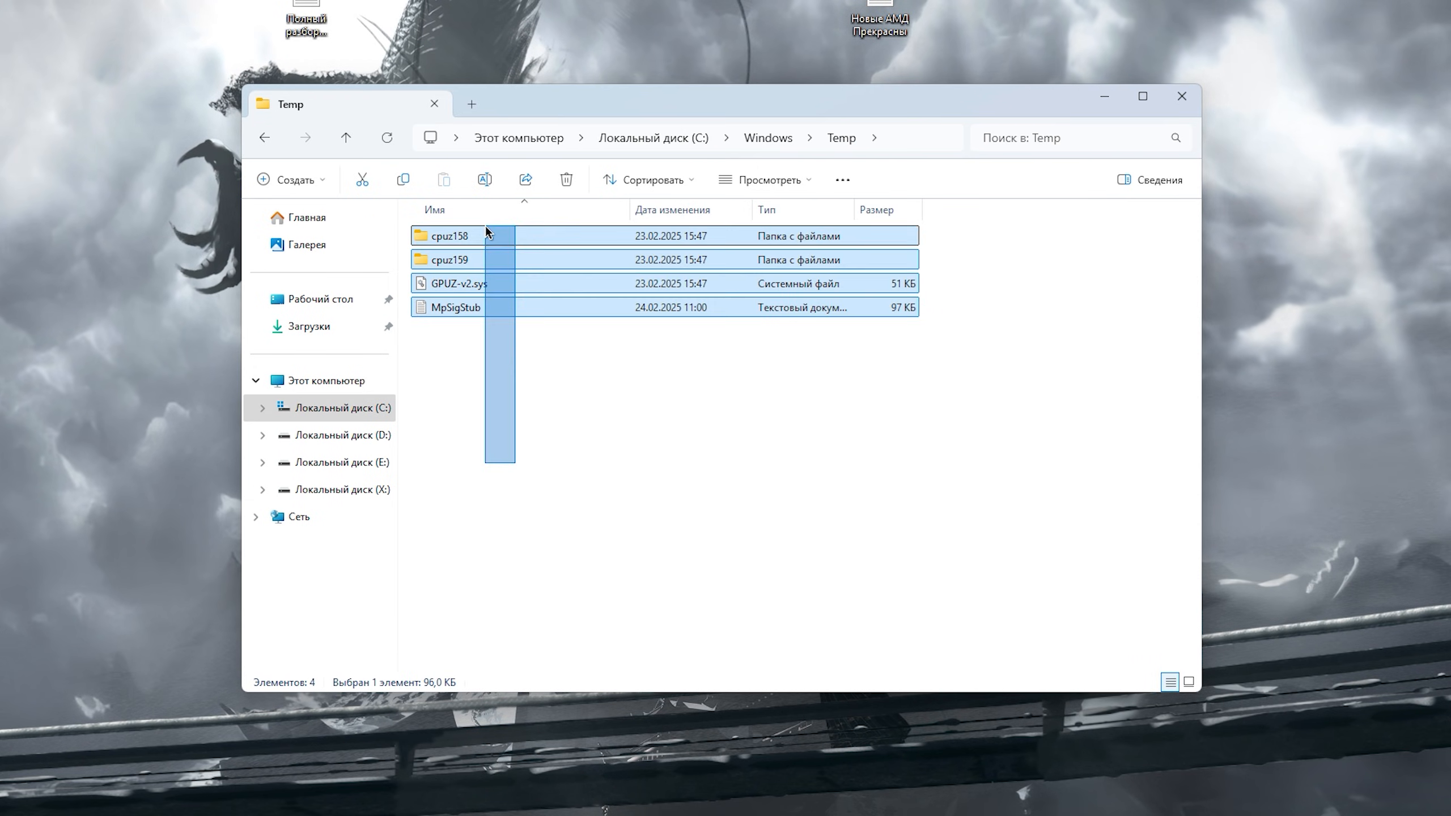
key(Delete)
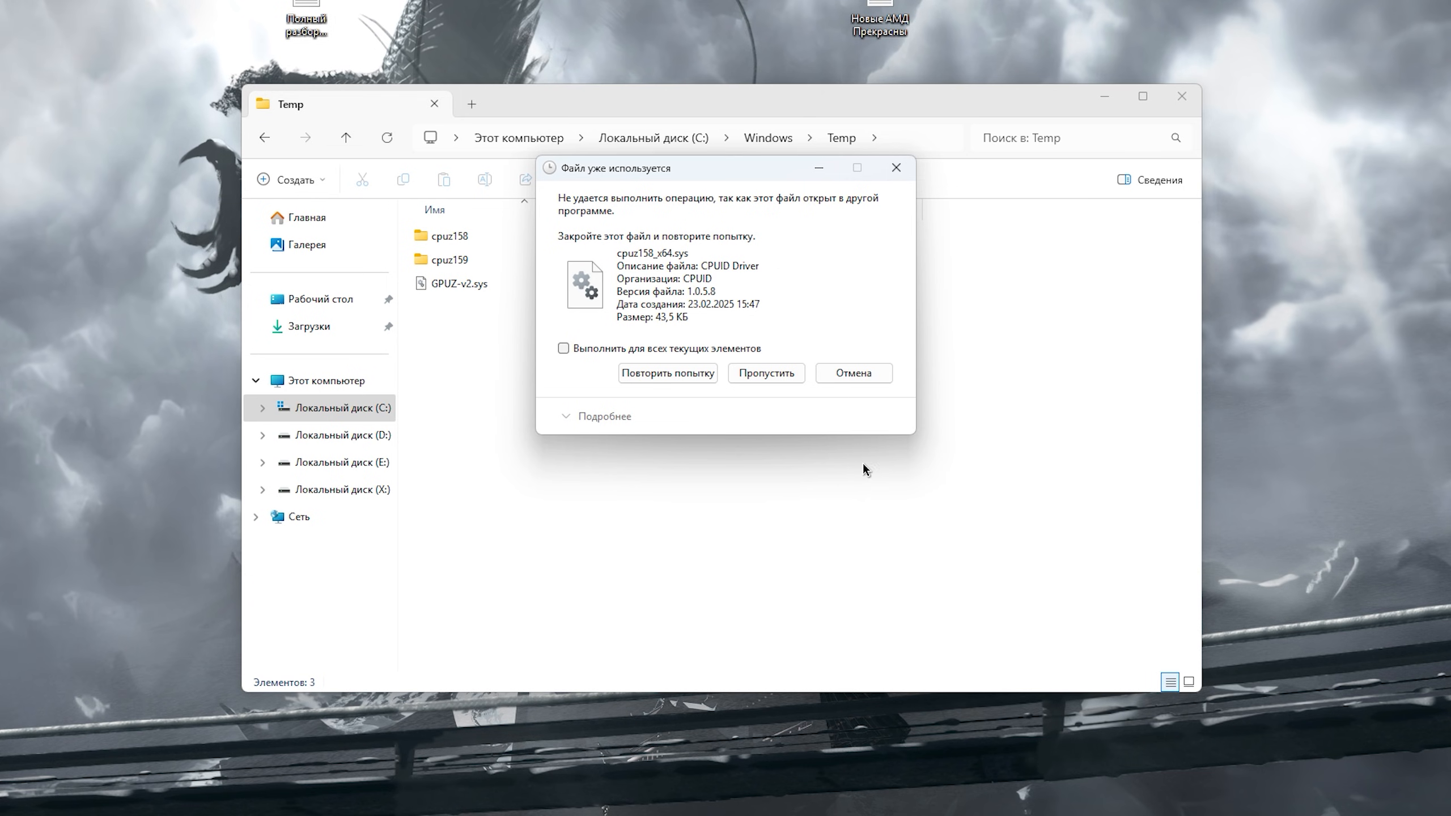
click(848, 373)
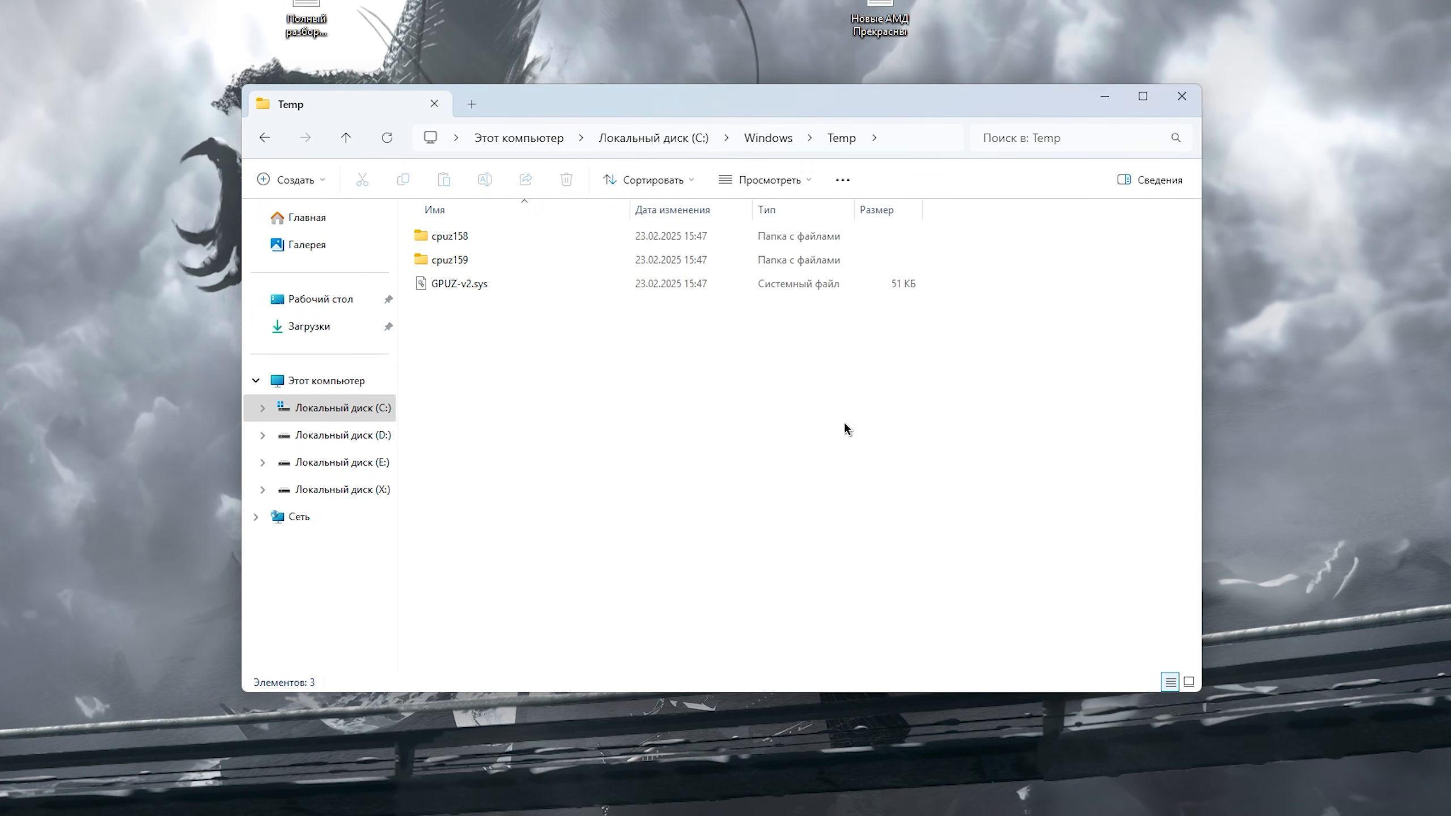
- Open Delete Temp Files and delete all items in the user's AppData\Local\Temp, cancelling for files in use and returning to Очистка
key(alt+Left)
double_click(800, 259)
drag(980, 232, 260, 804)
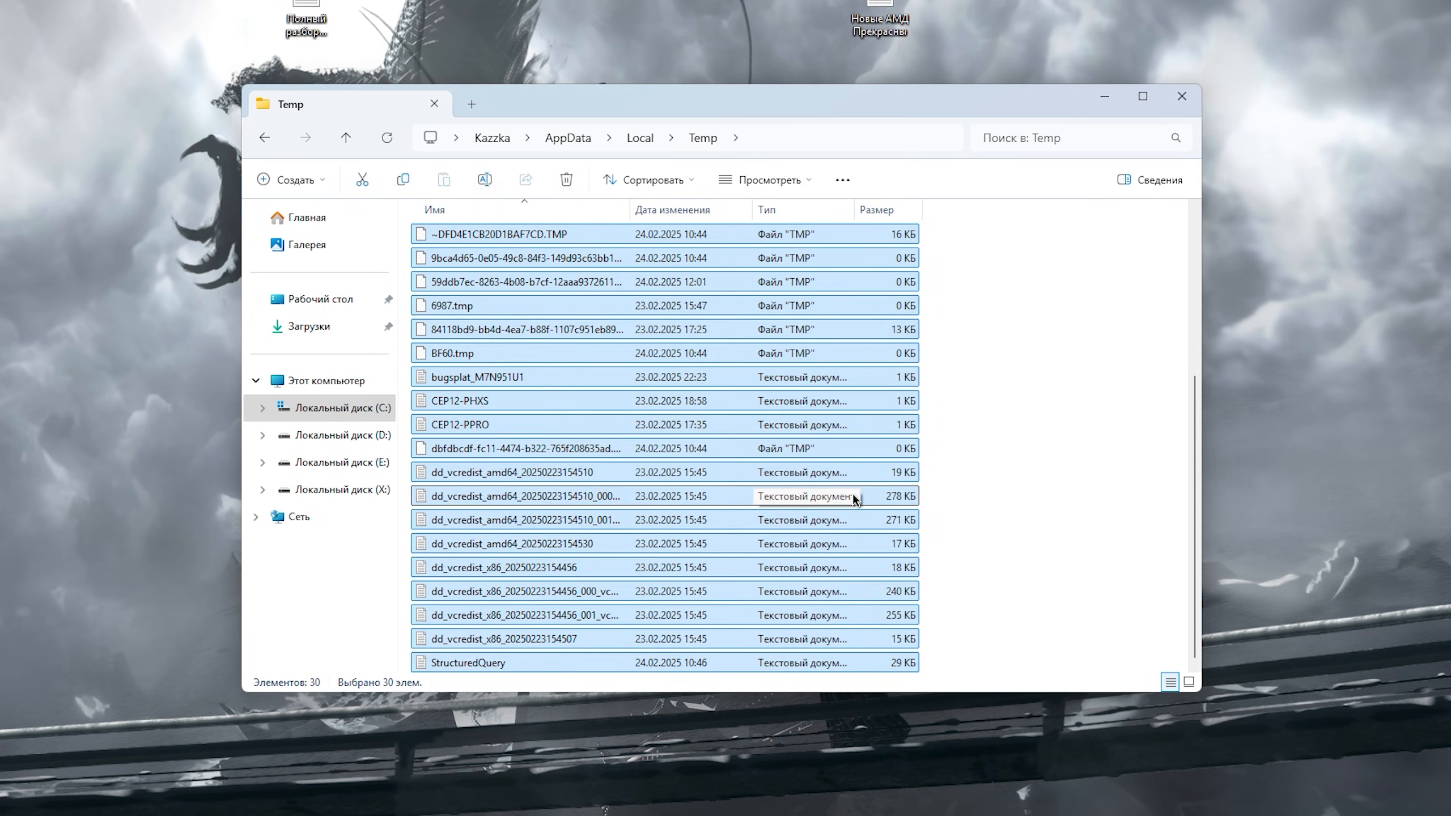
key(Delete)
key(Return)
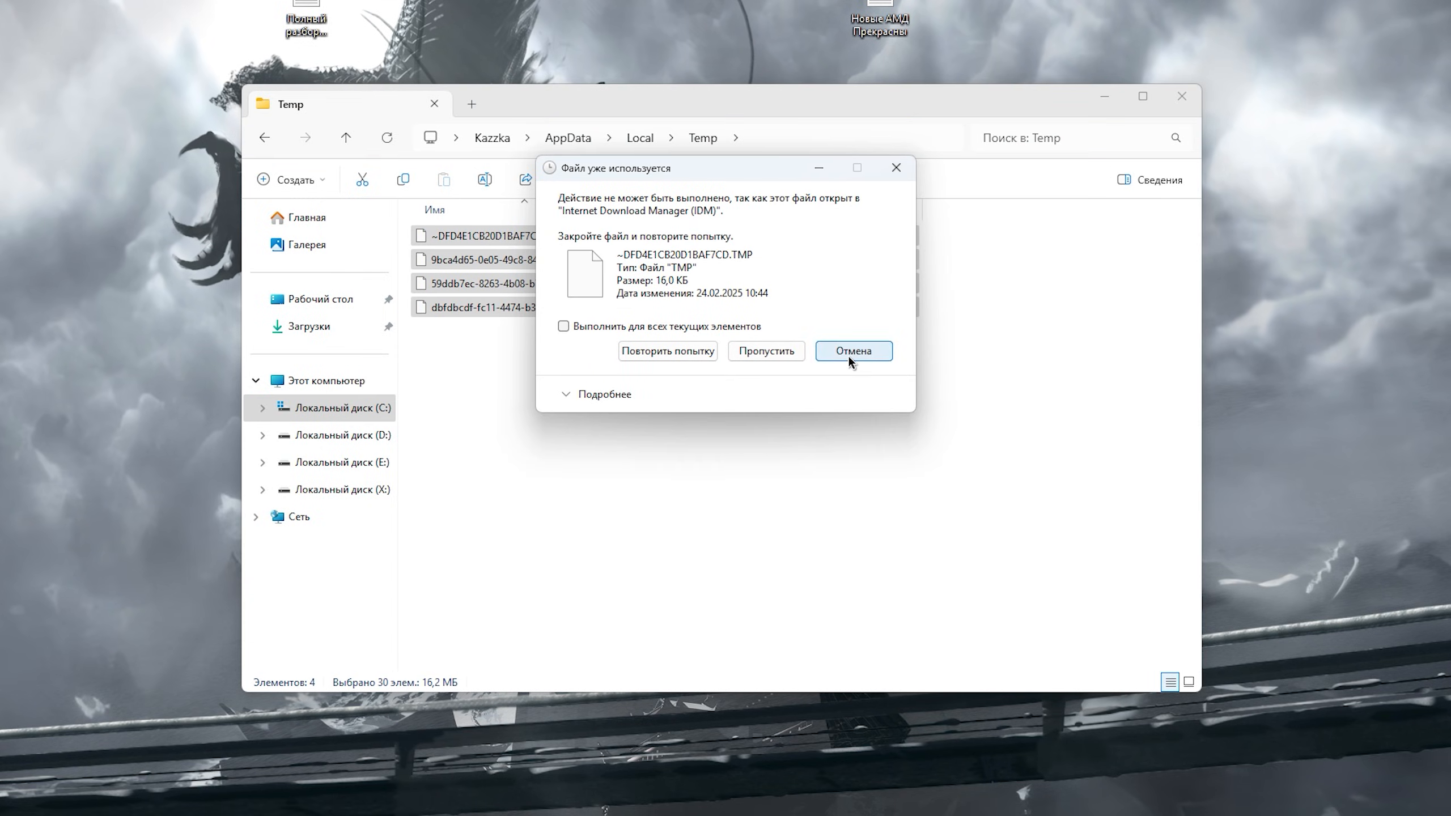
click(852, 357)
key(alt+Left)
- Switch to Reg Organizer, review the Чистка системы sections down to Устаревшие загрузки and clean the checked items
click(512, 283)
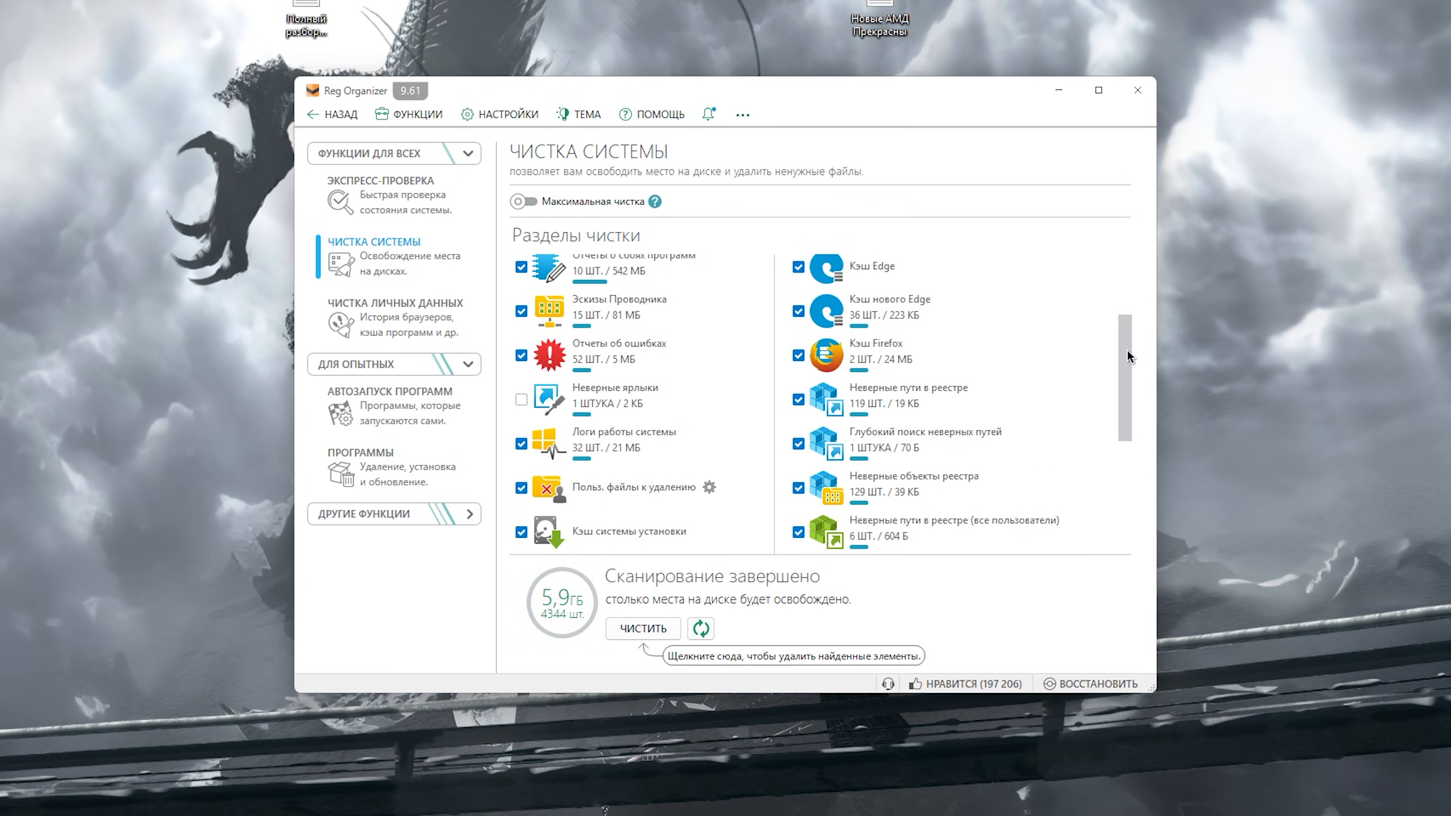
drag(1126, 349, 1140, 499)
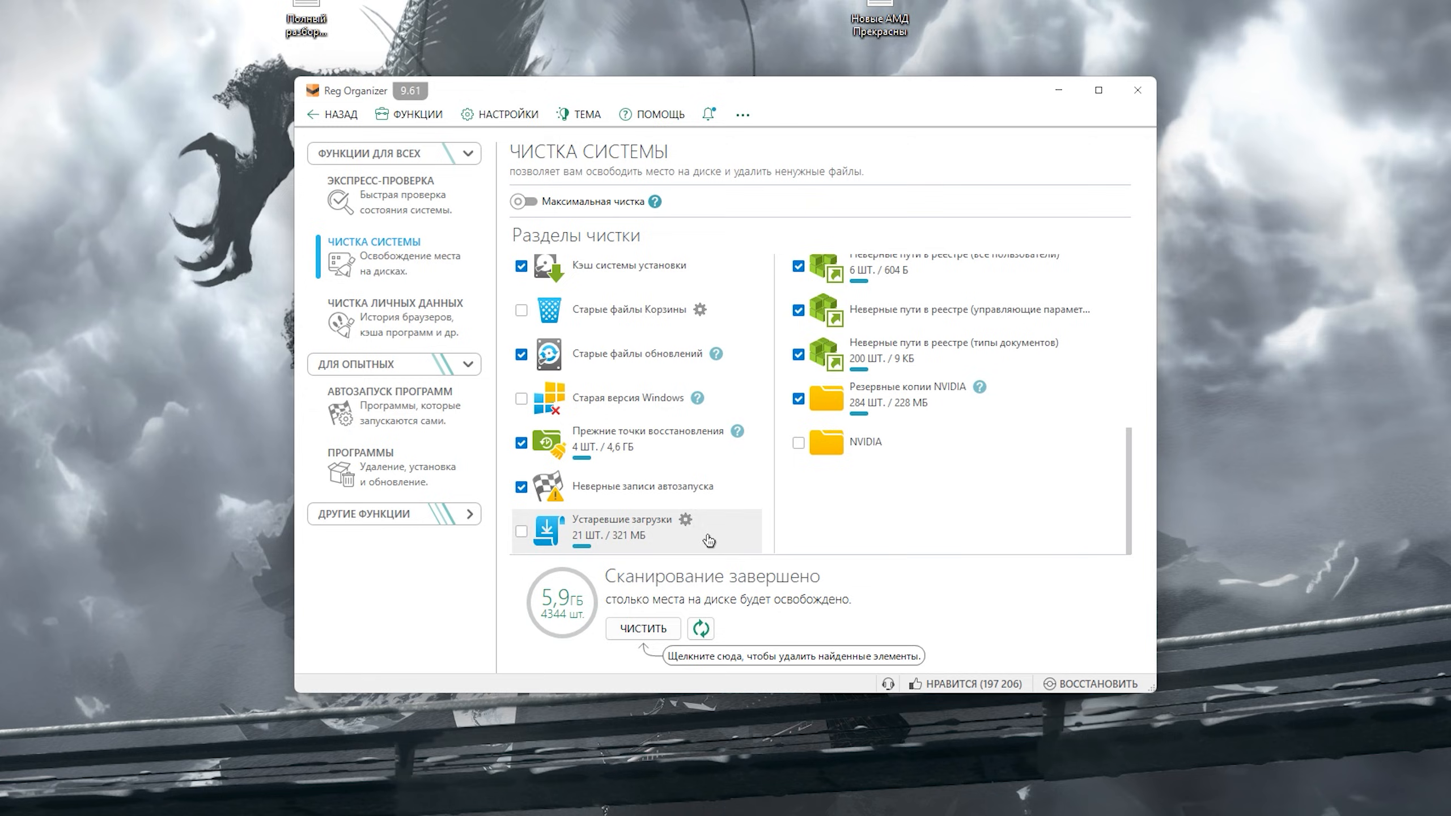
click(617, 633)
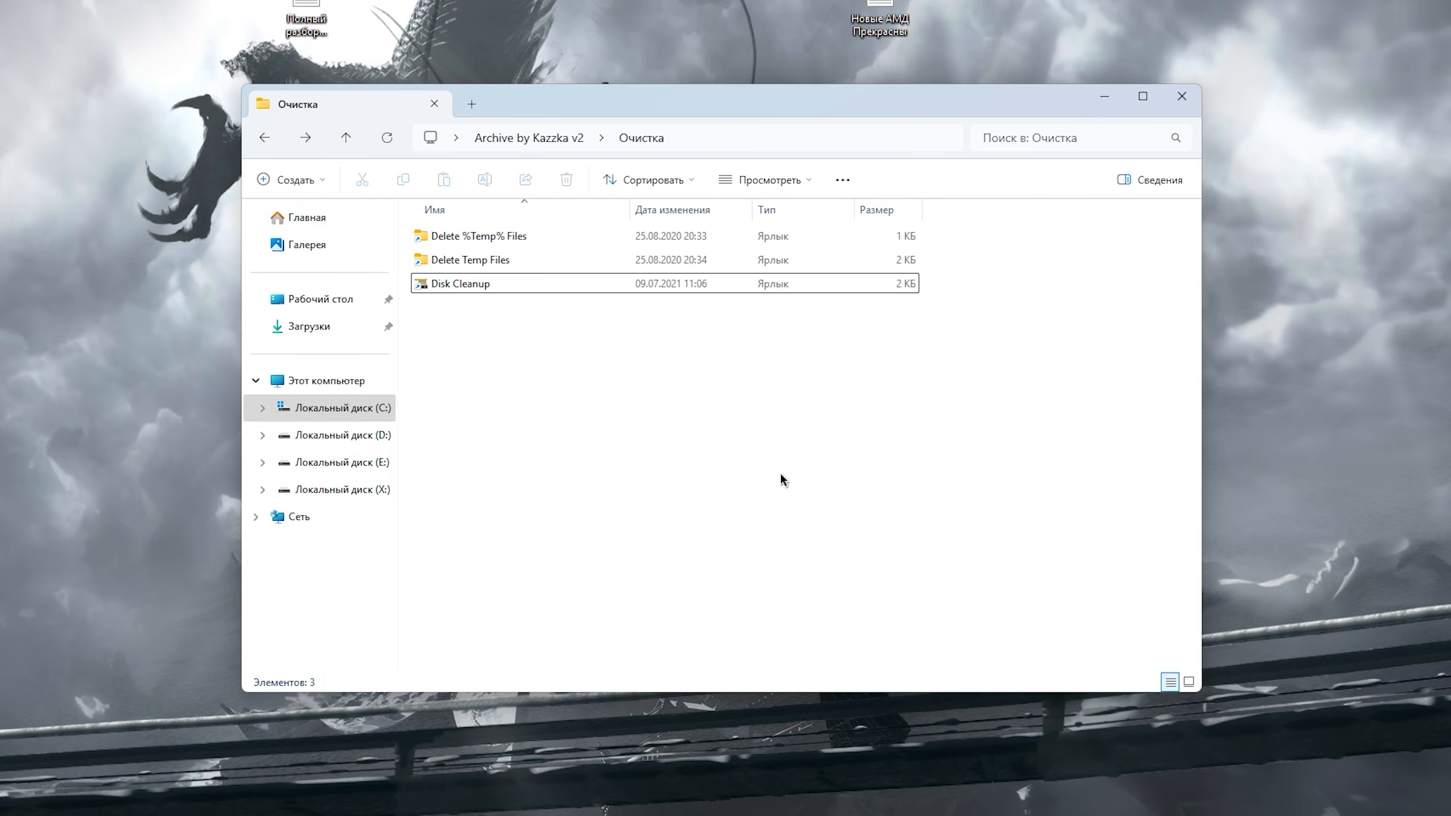
- Open the Твики Реестра folder and look over its five registry files, from Game DVR 1 to Системный Приоритет
key(alt+Left)
double_click(646, 283)
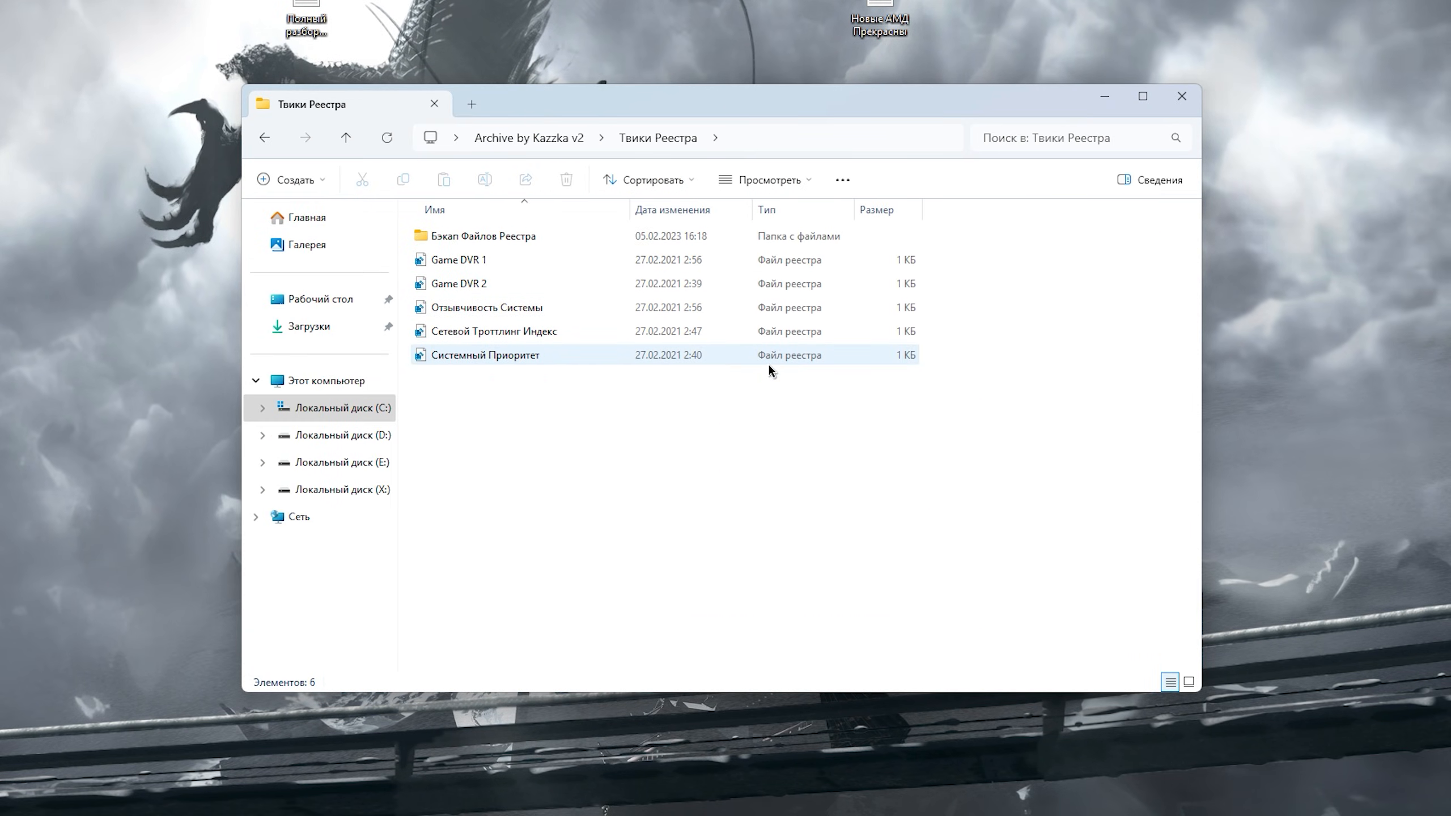
drag(943, 255, 594, 389)
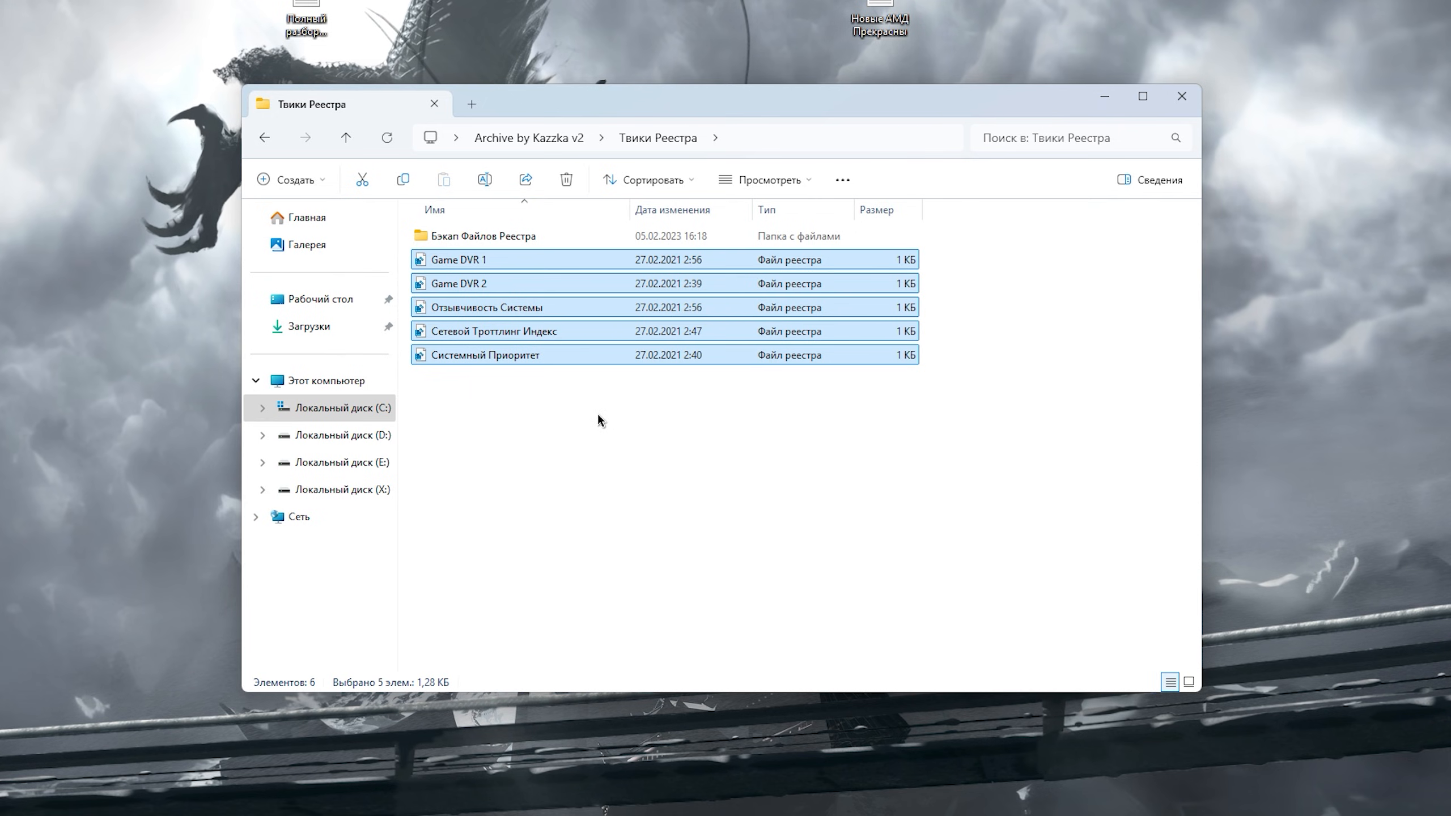
click(598, 415)
drag(952, 256, 910, 281)
click(790, 471)
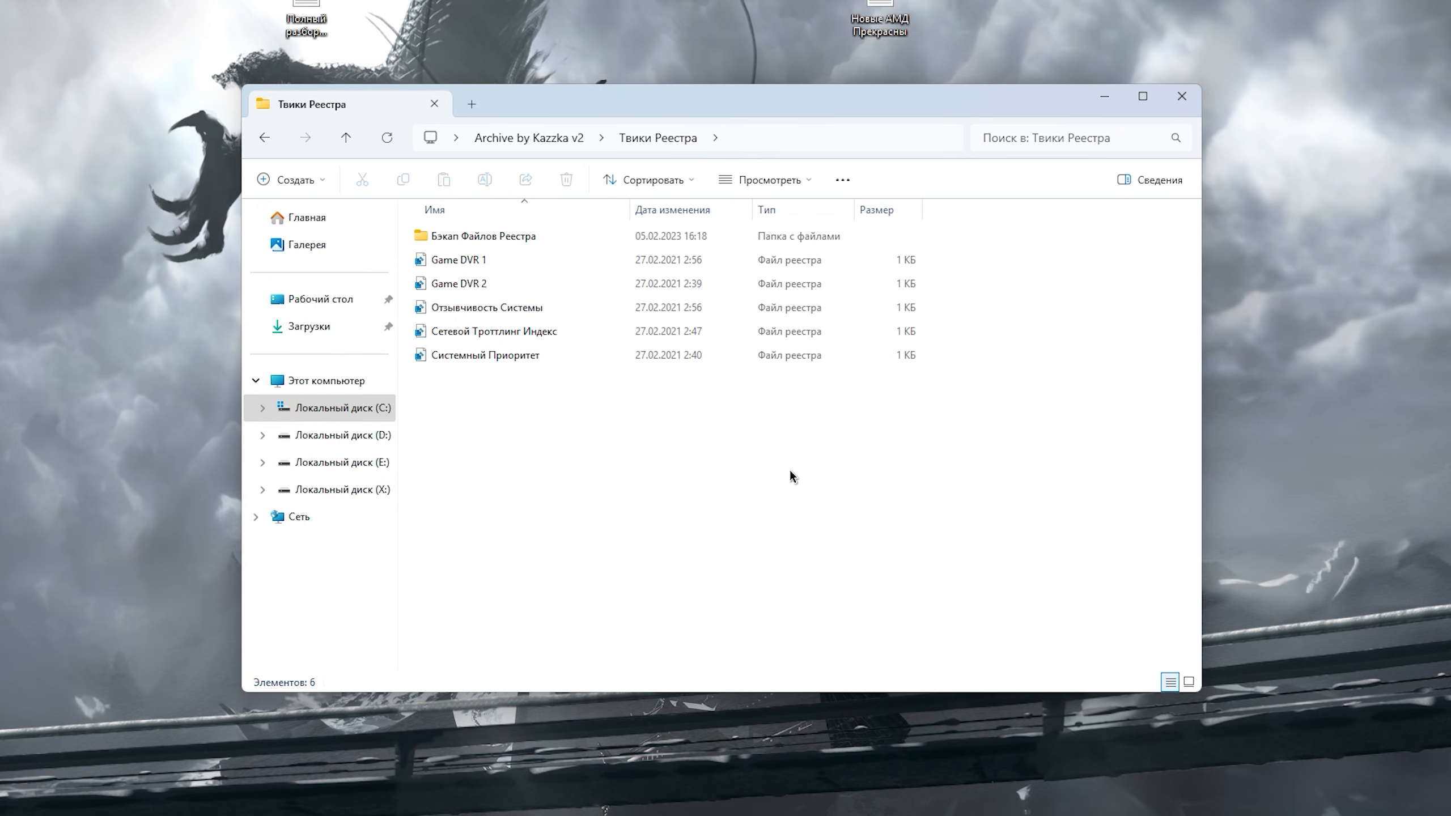
- Inspect the Бэкап Файлов Реестра folder with its #Красиво расписал note and four backup registry files, and return to Твики Реестра
double_click(531, 240)
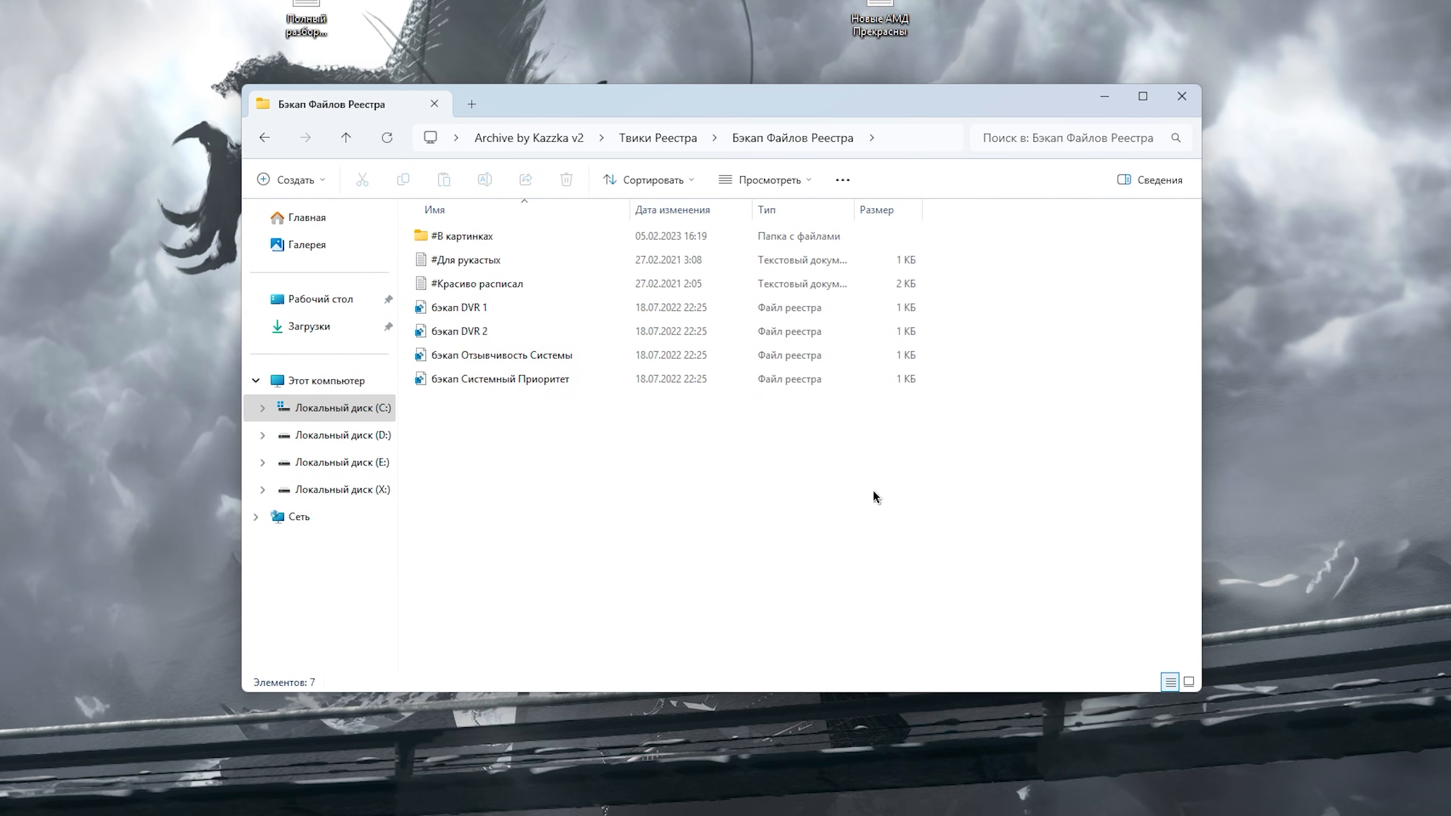
click(552, 285)
drag(969, 295, 518, 497)
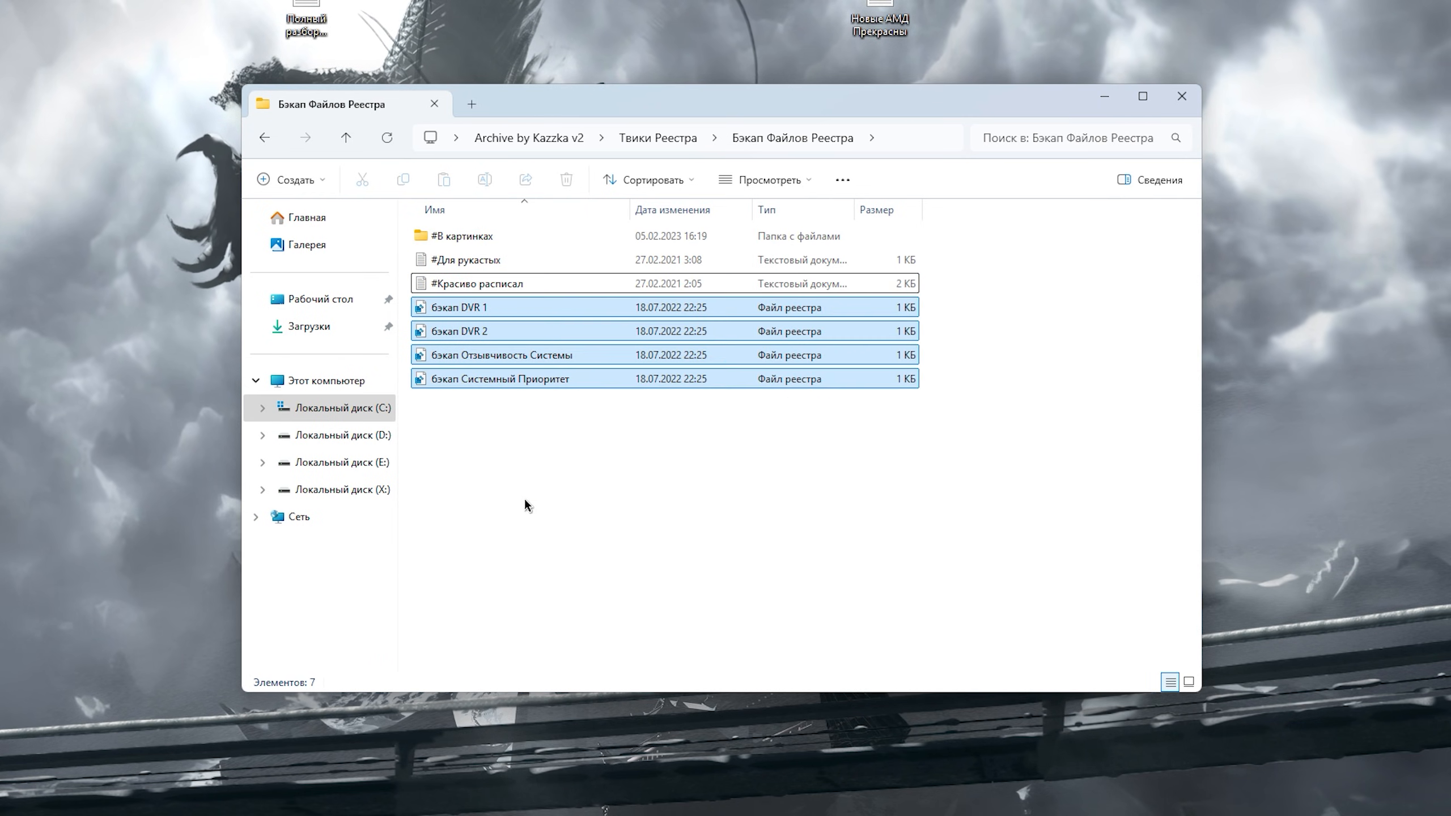
click(543, 506)
key(alt+Left)
drag(970, 250, 859, 289)
click(980, 303)
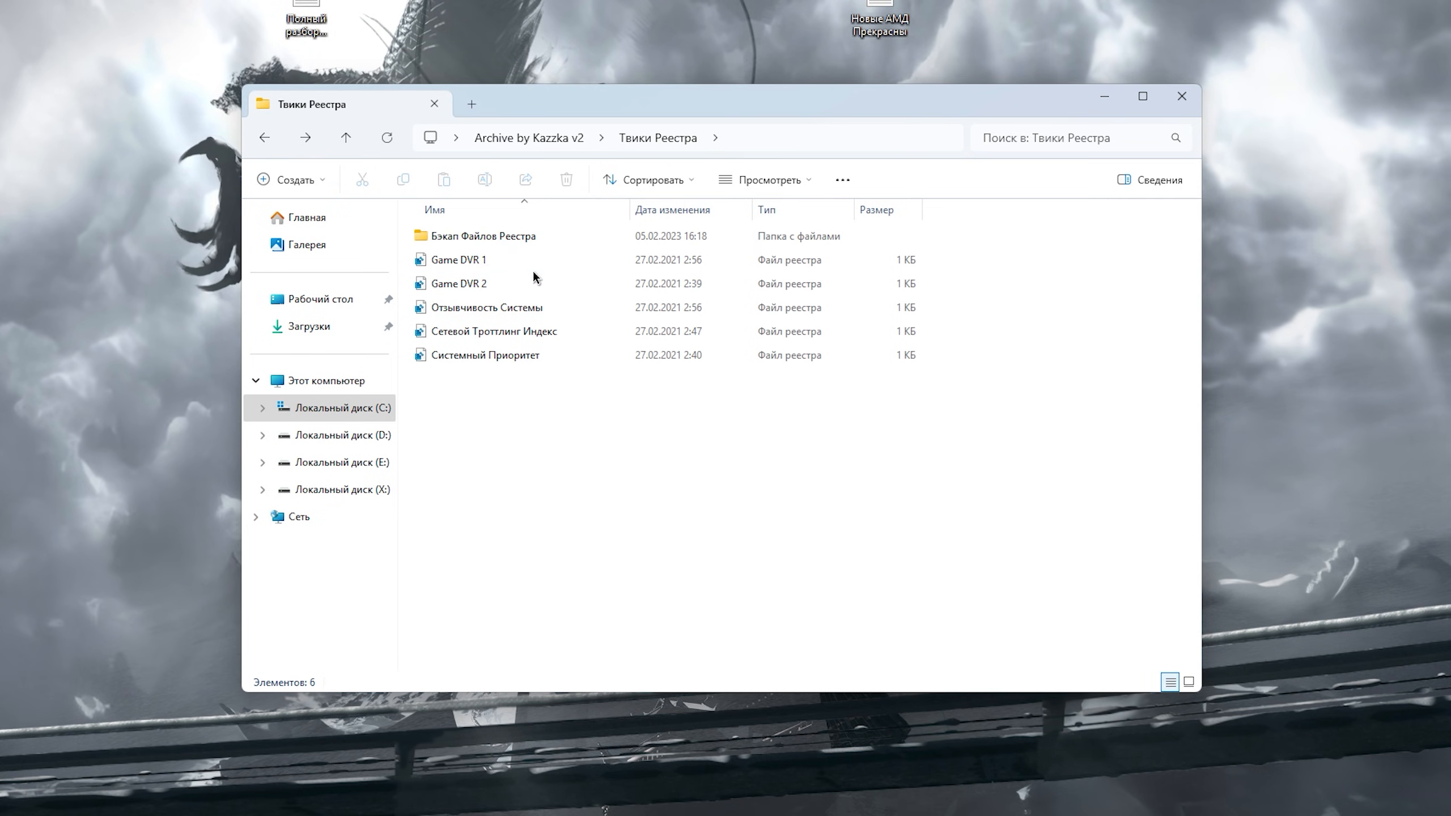
- Bring up the available actions for each registry tweak file, from Game DVR 1 to Системный Приоритет, including Слияние for Game DVR 1
right_click(517, 263)
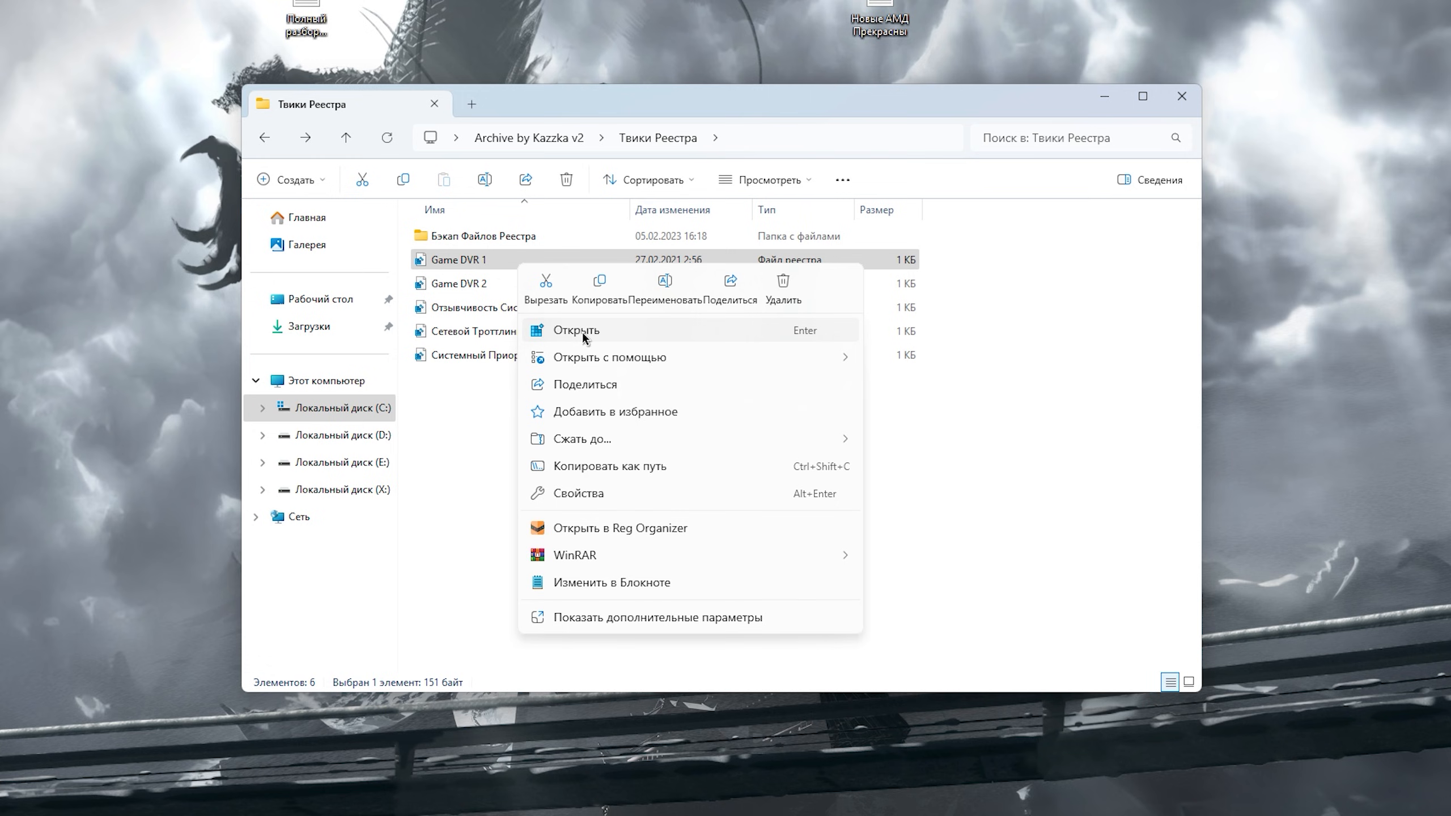
click(615, 610)
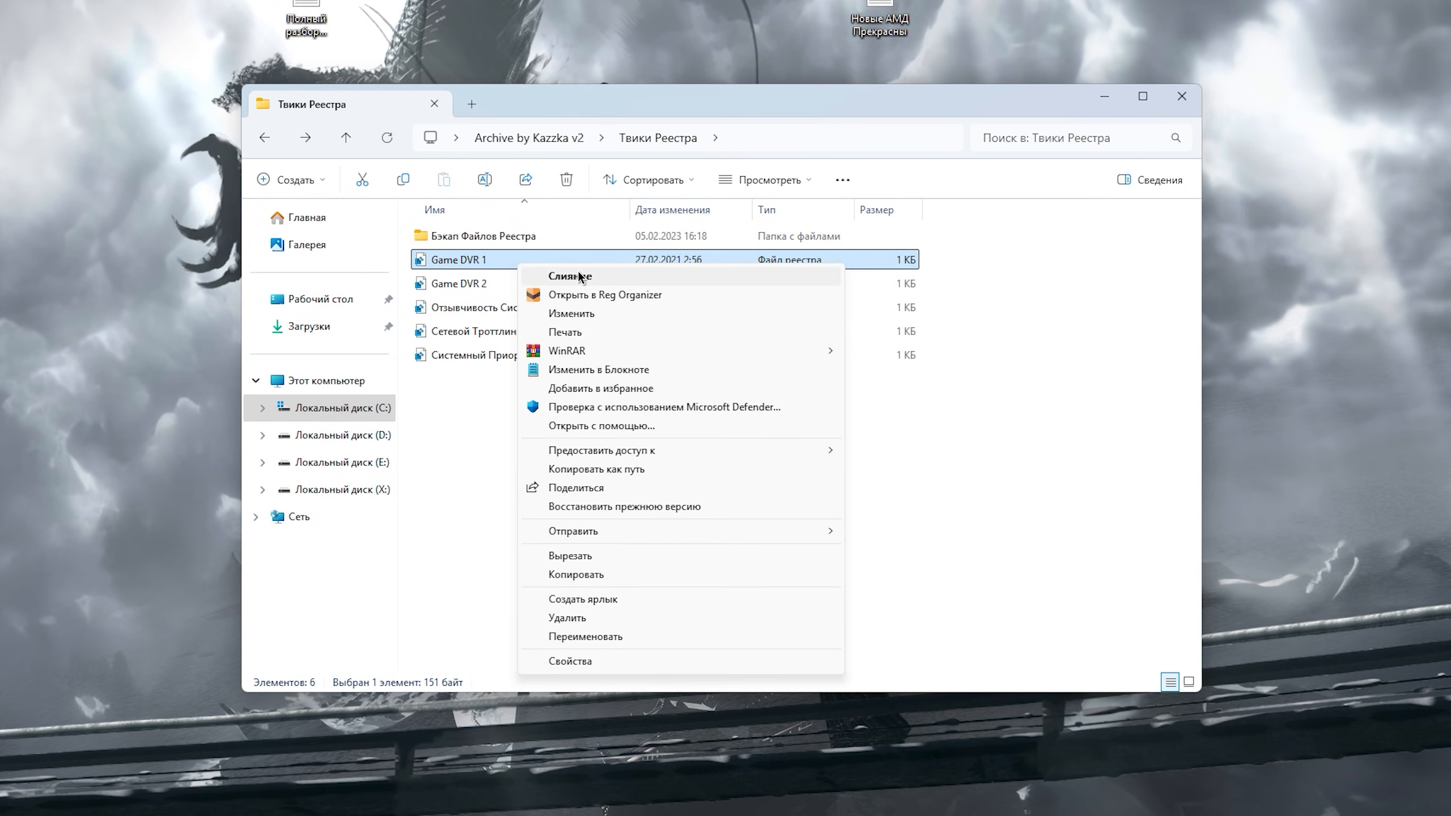
click(543, 285)
right_click(543, 287)
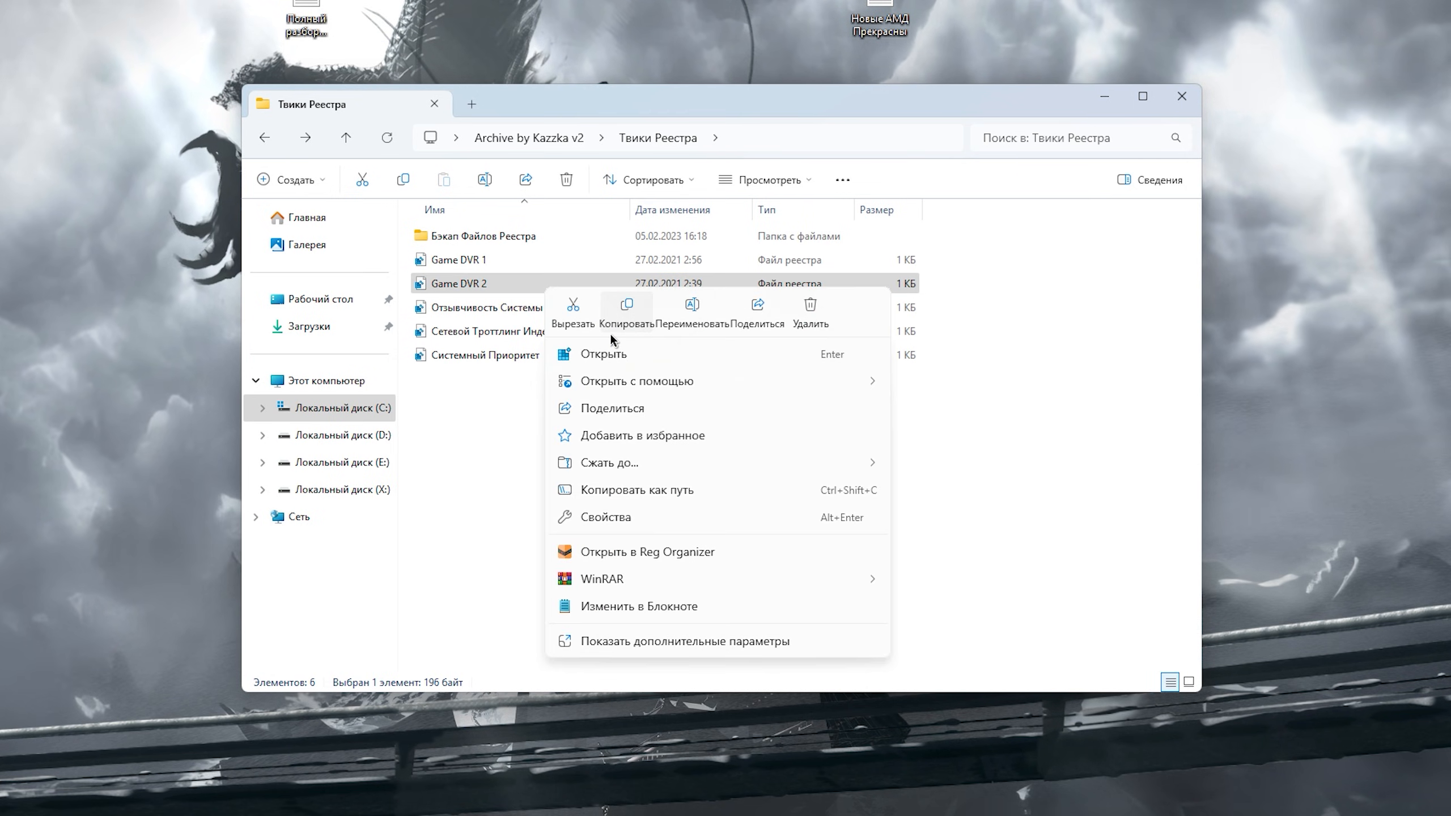
click(516, 306)
right_click(516, 306)
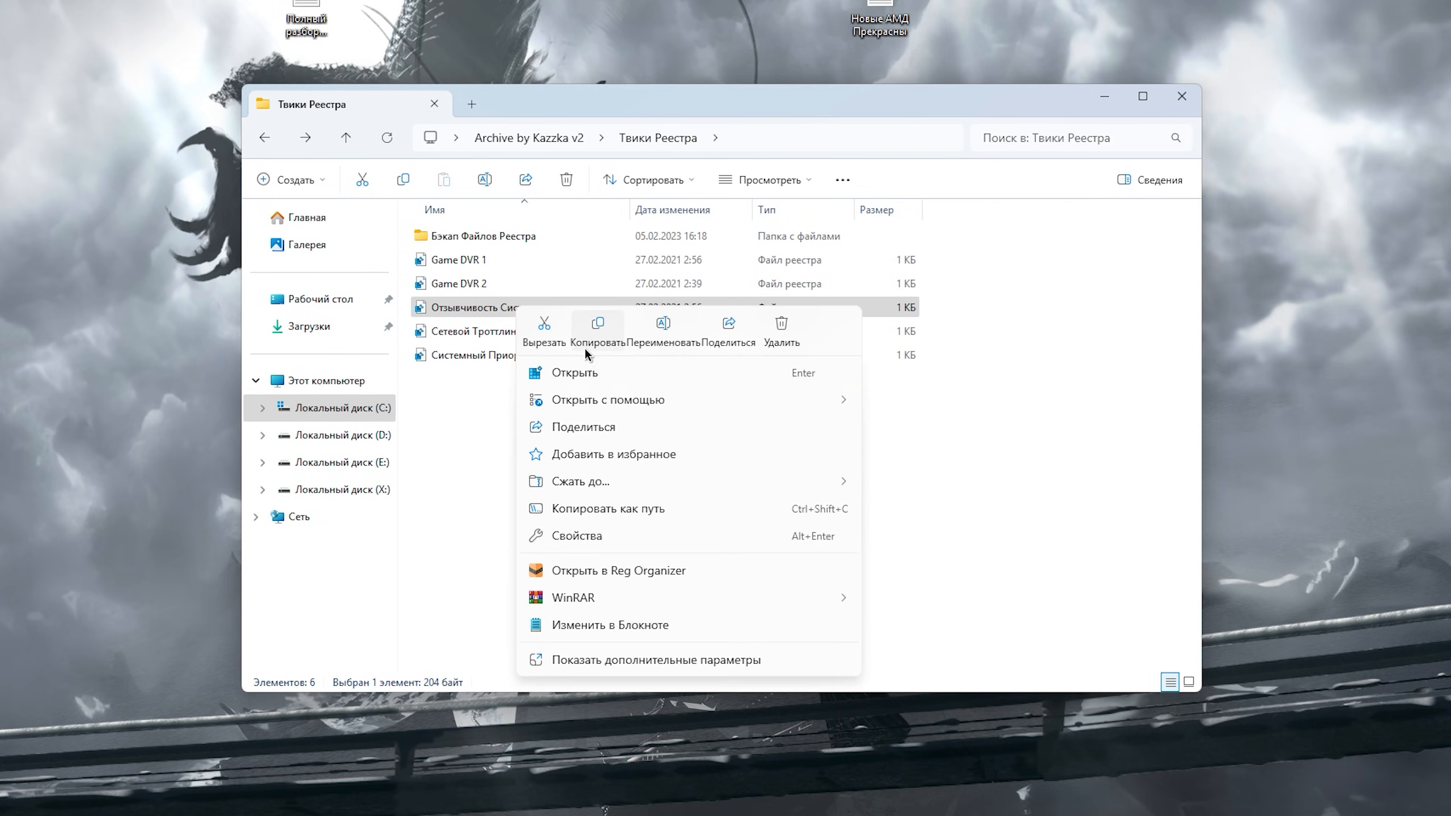
click(489, 337)
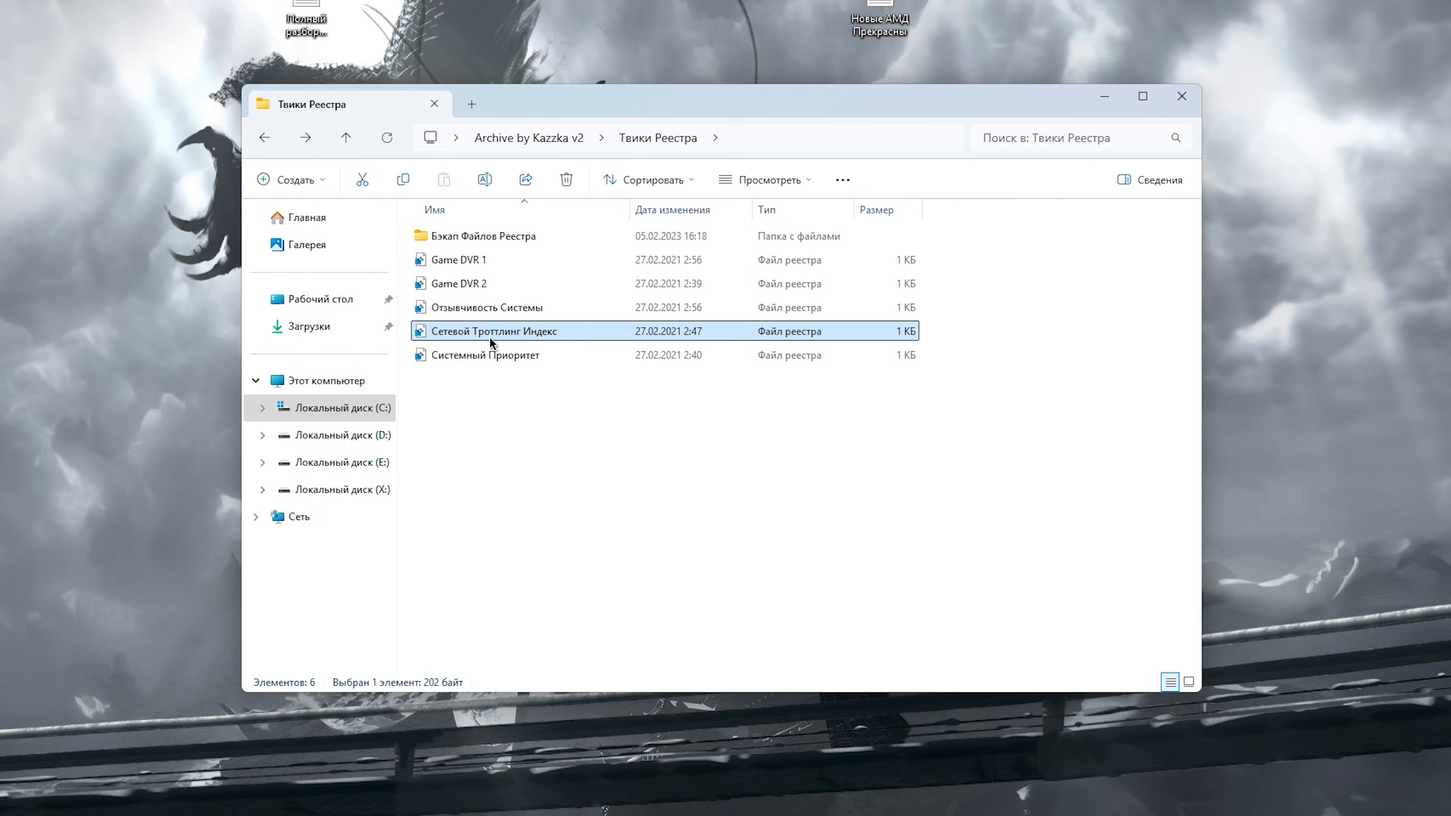
right_click(538, 334)
click(531, 351)
right_click(530, 351)
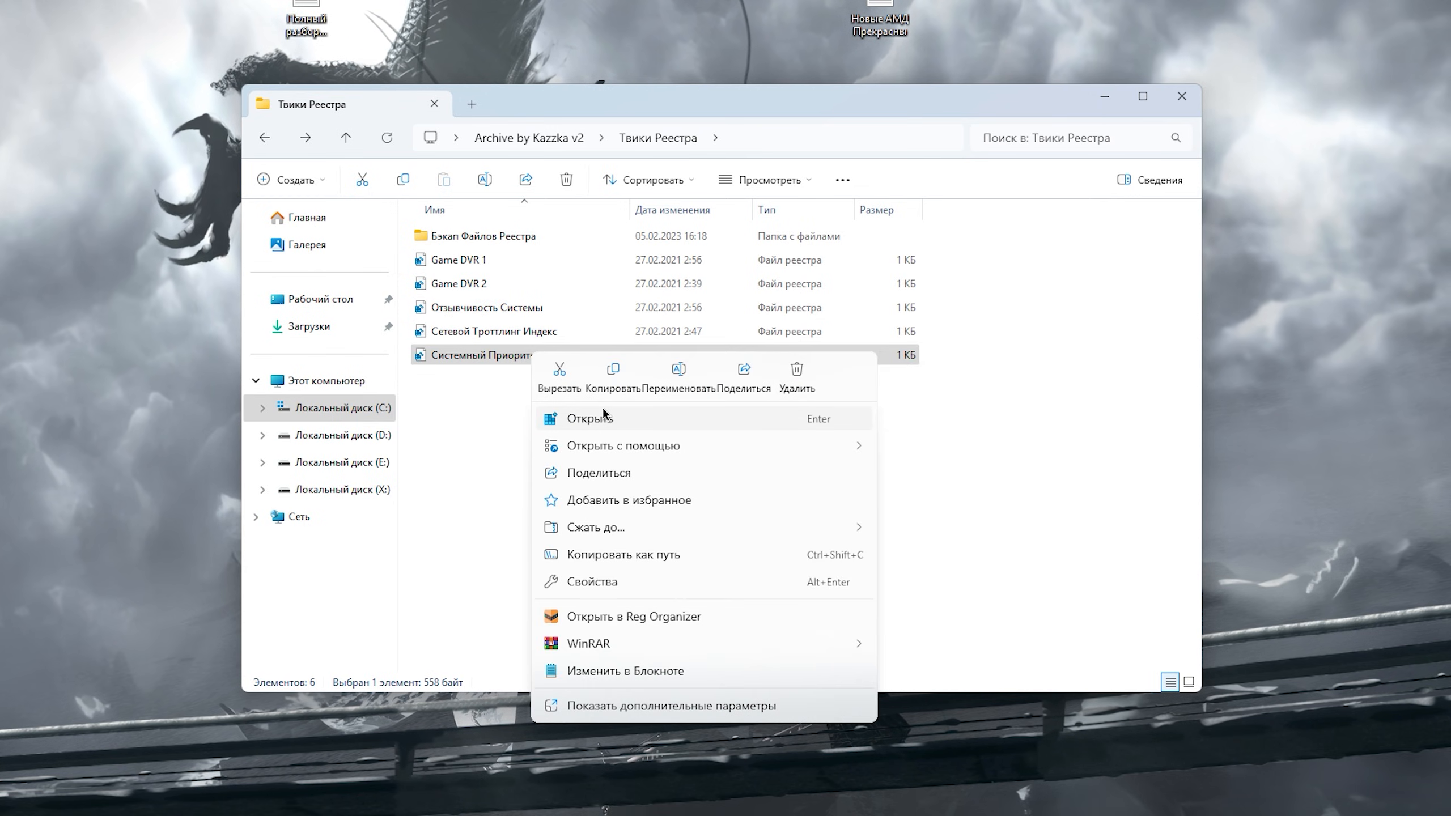
click(500, 436)
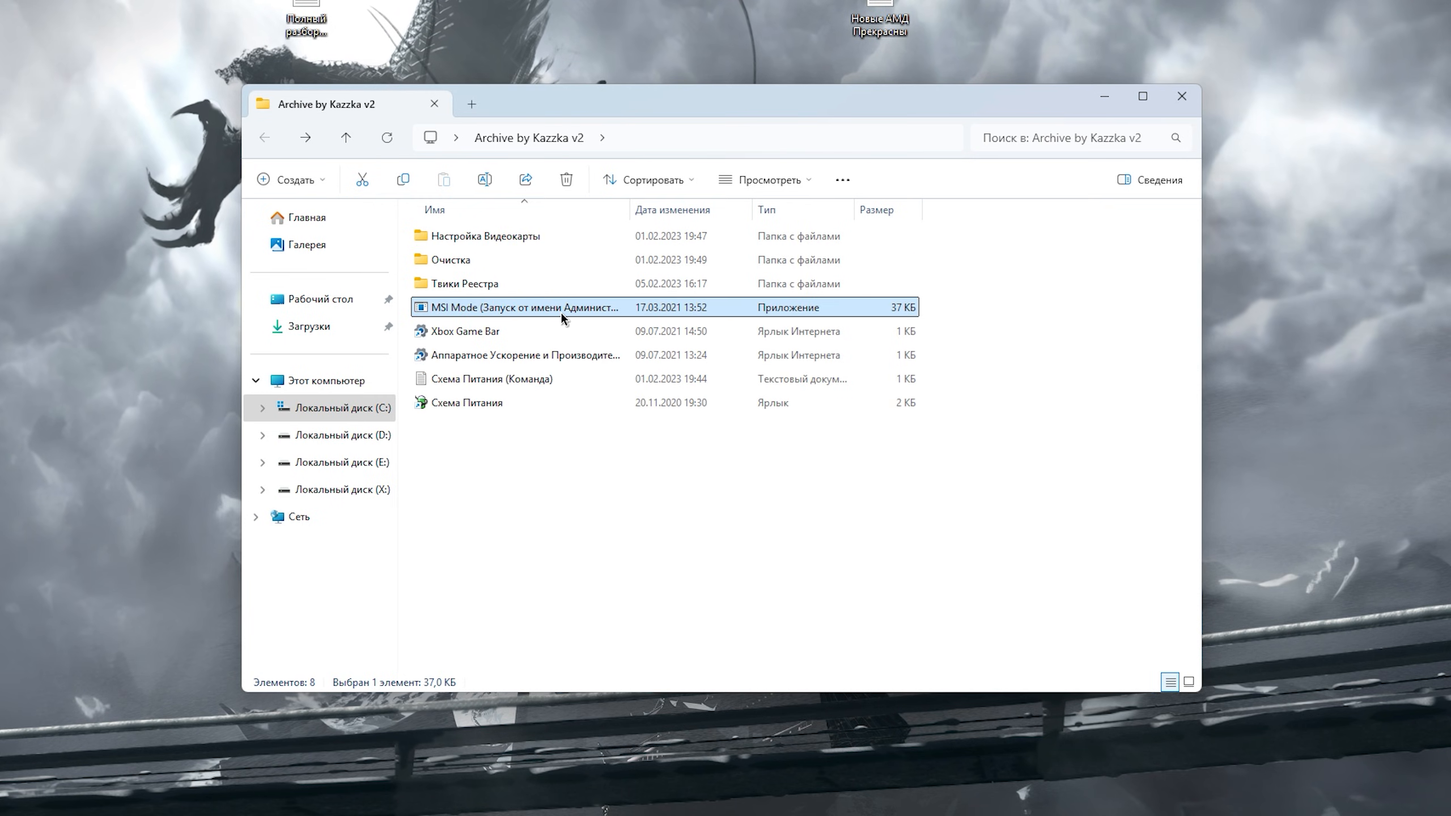
- Launch MSI Mode as administrator, set the NVIDIA GeForce RTX 3060 Ti interrupt priority to High, and close the utility
right_click(561, 313)
click(684, 433)
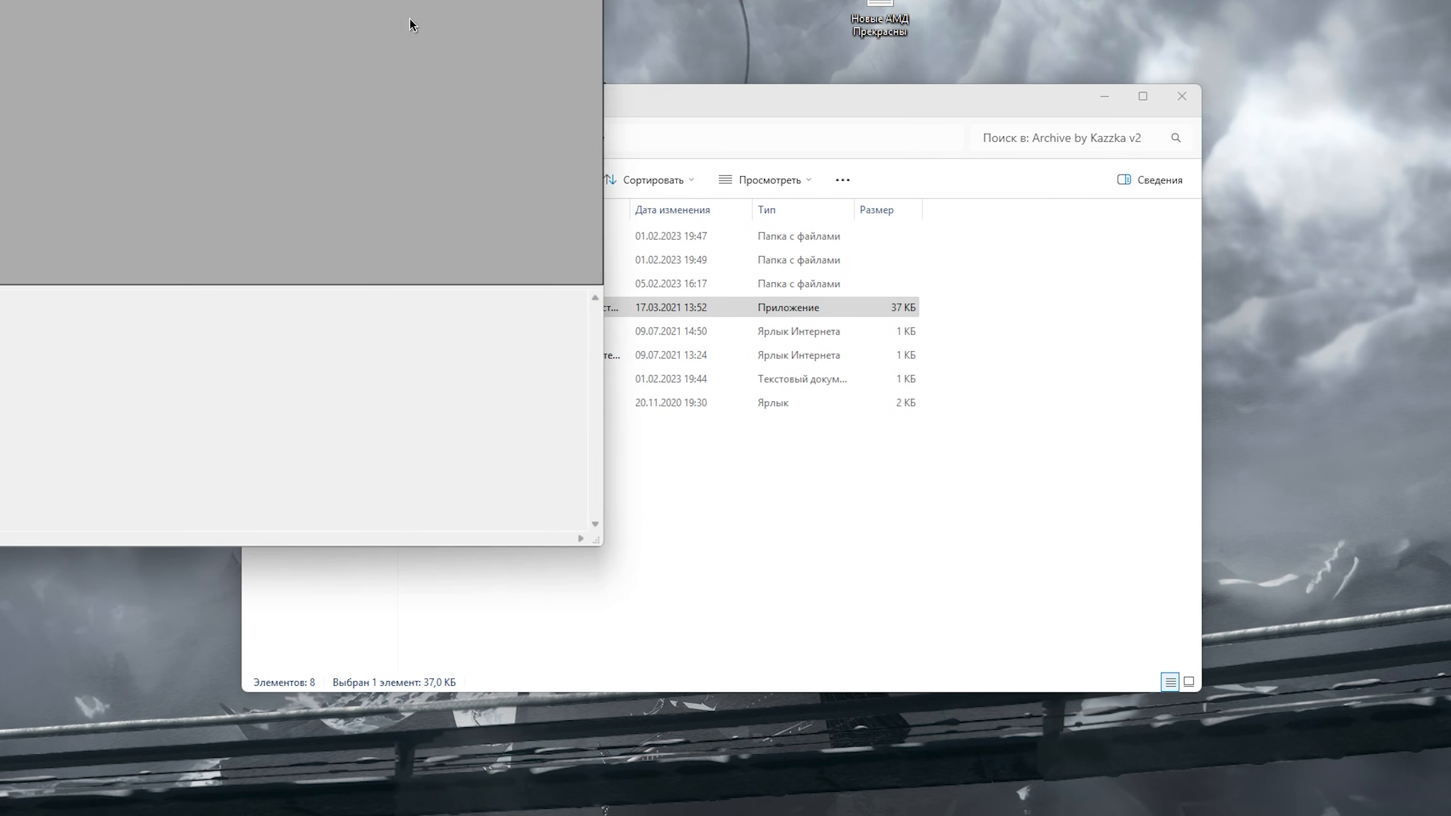
click(381, 331)
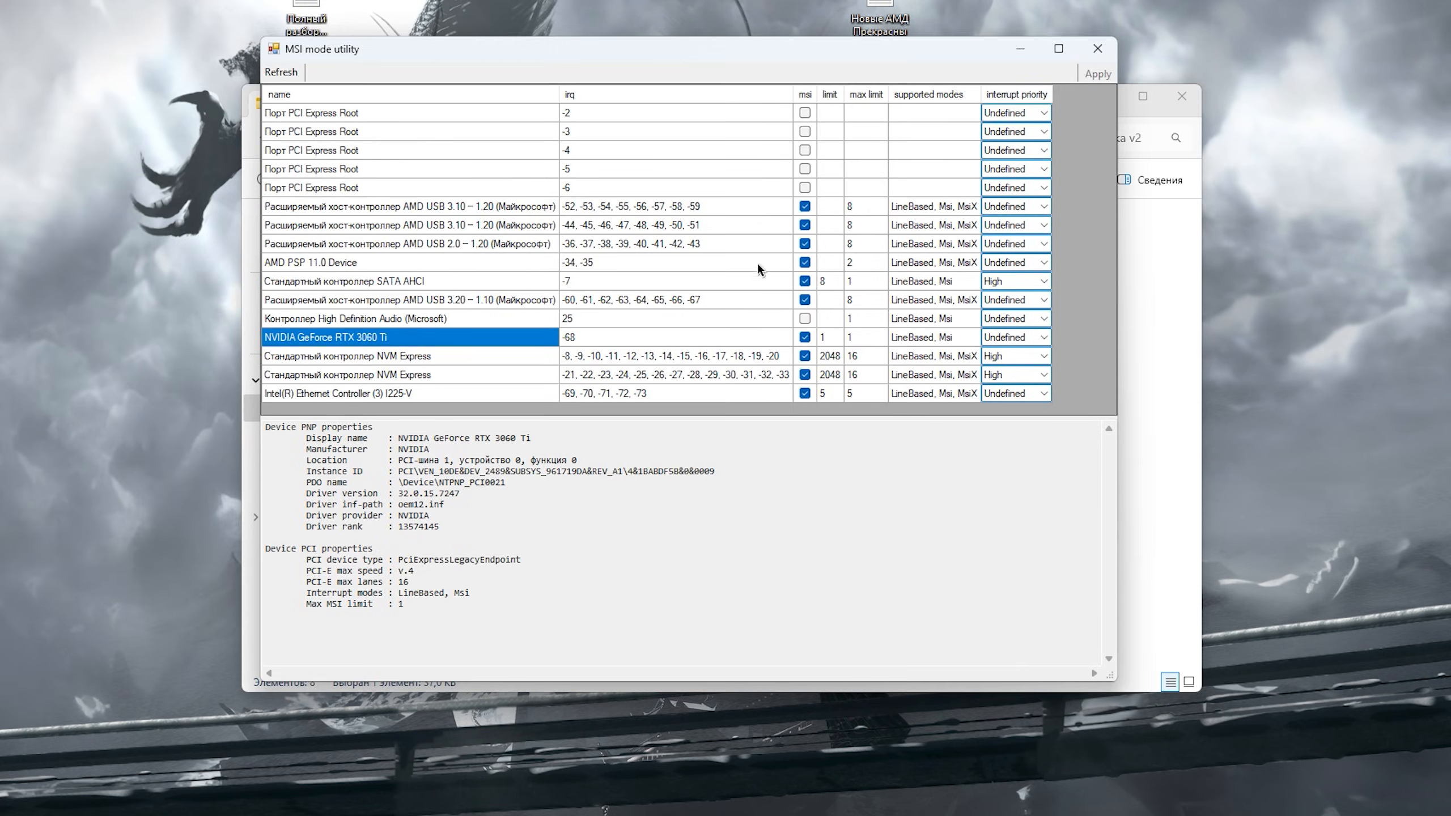
click(1045, 339)
click(1025, 391)
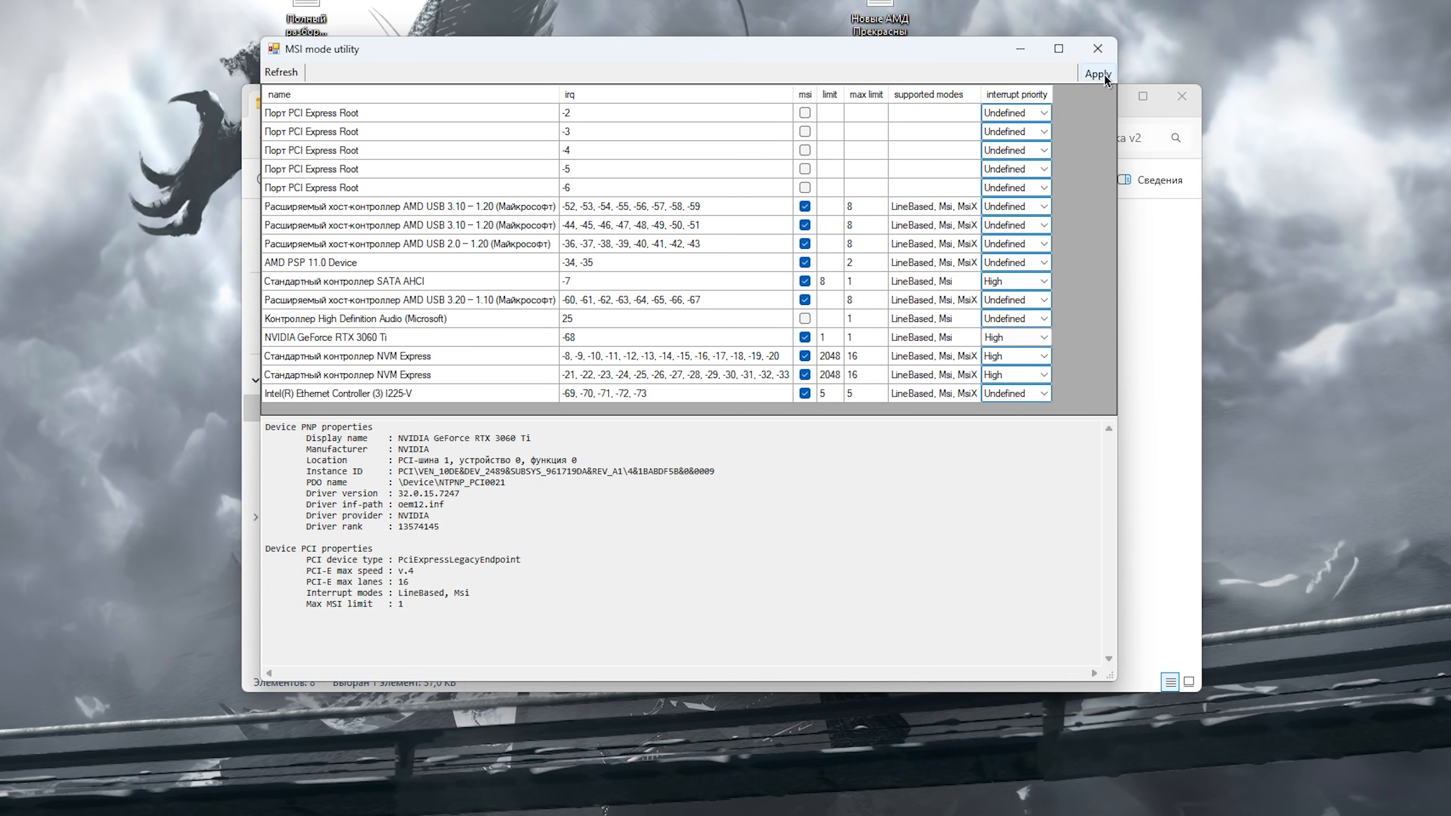
click(1094, 50)
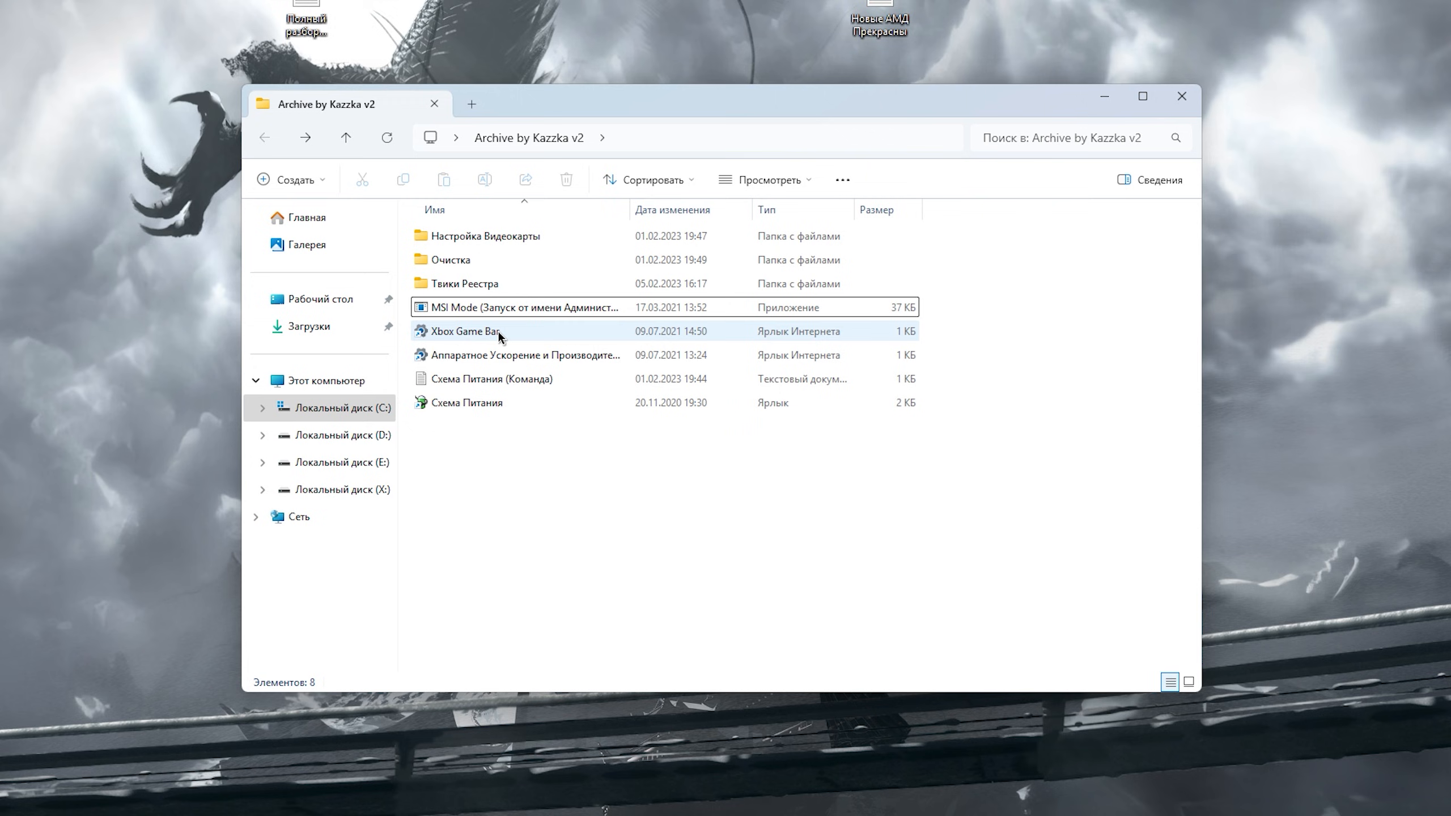
- Review the four remaining archive files, open the graphics settings through the Аппаратное Ускорение shortcut, and close the settings window
drag(971, 314, 665, 482)
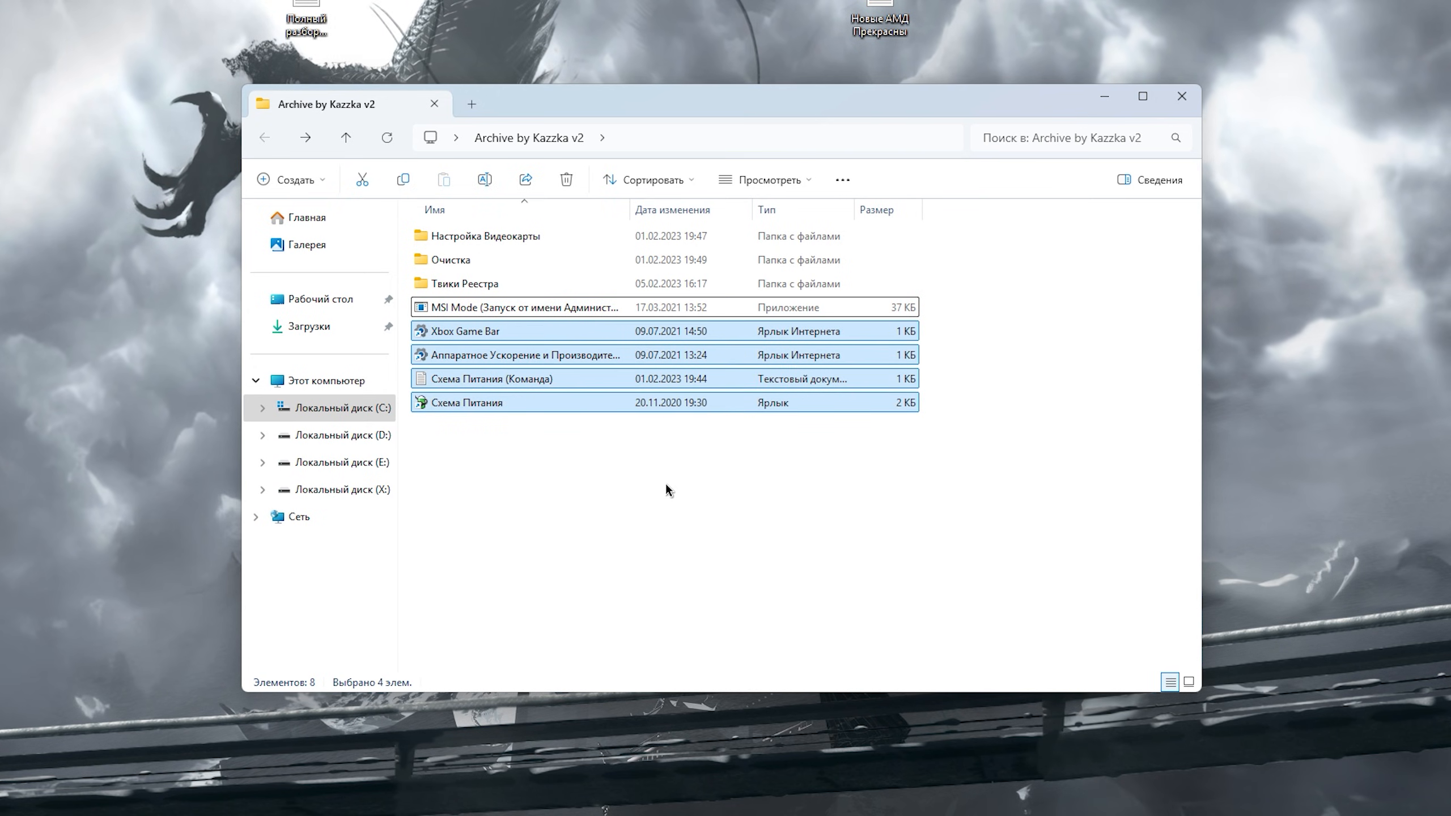
click(665, 482)
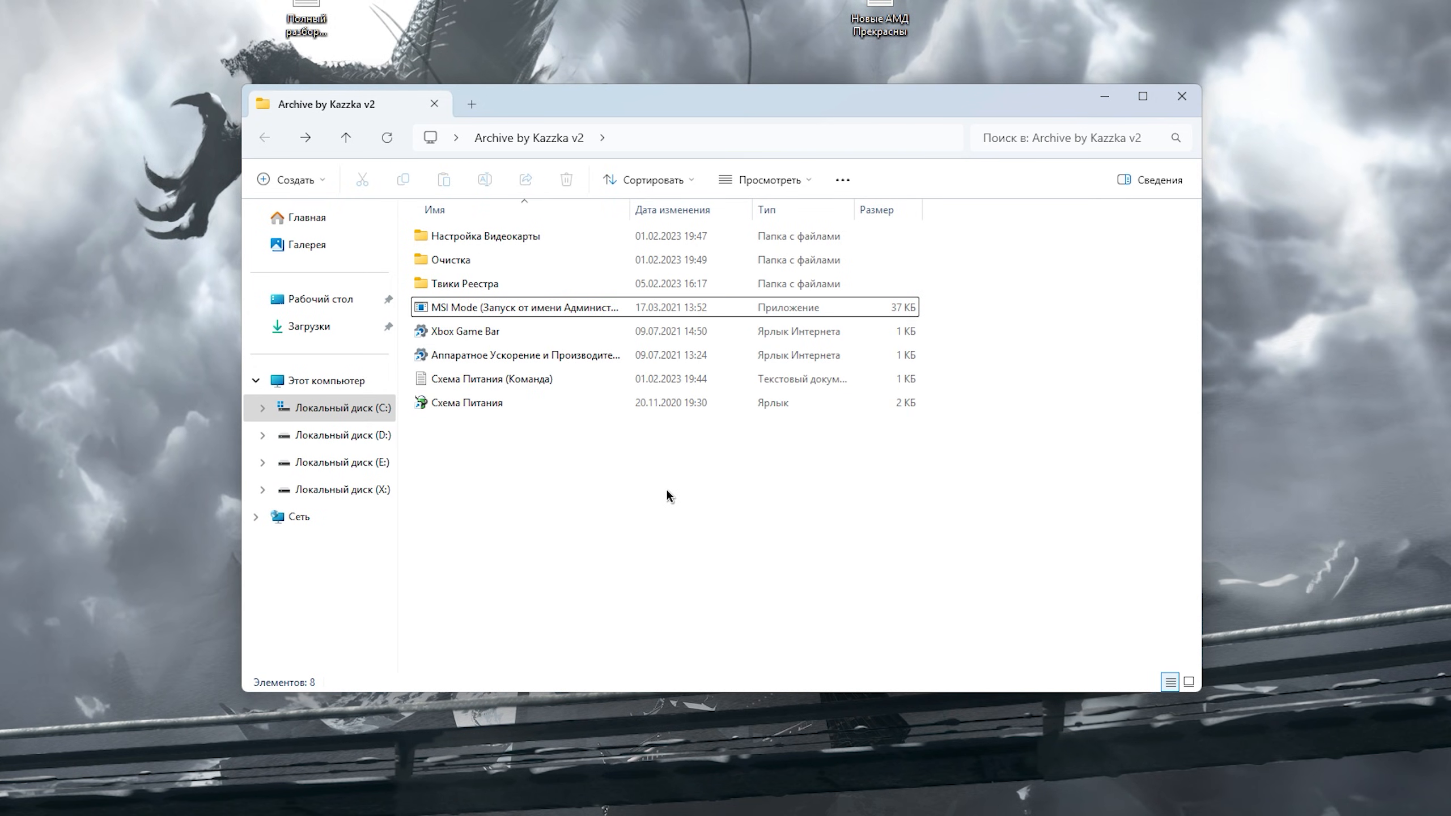
click(534, 336)
double_click(533, 351)
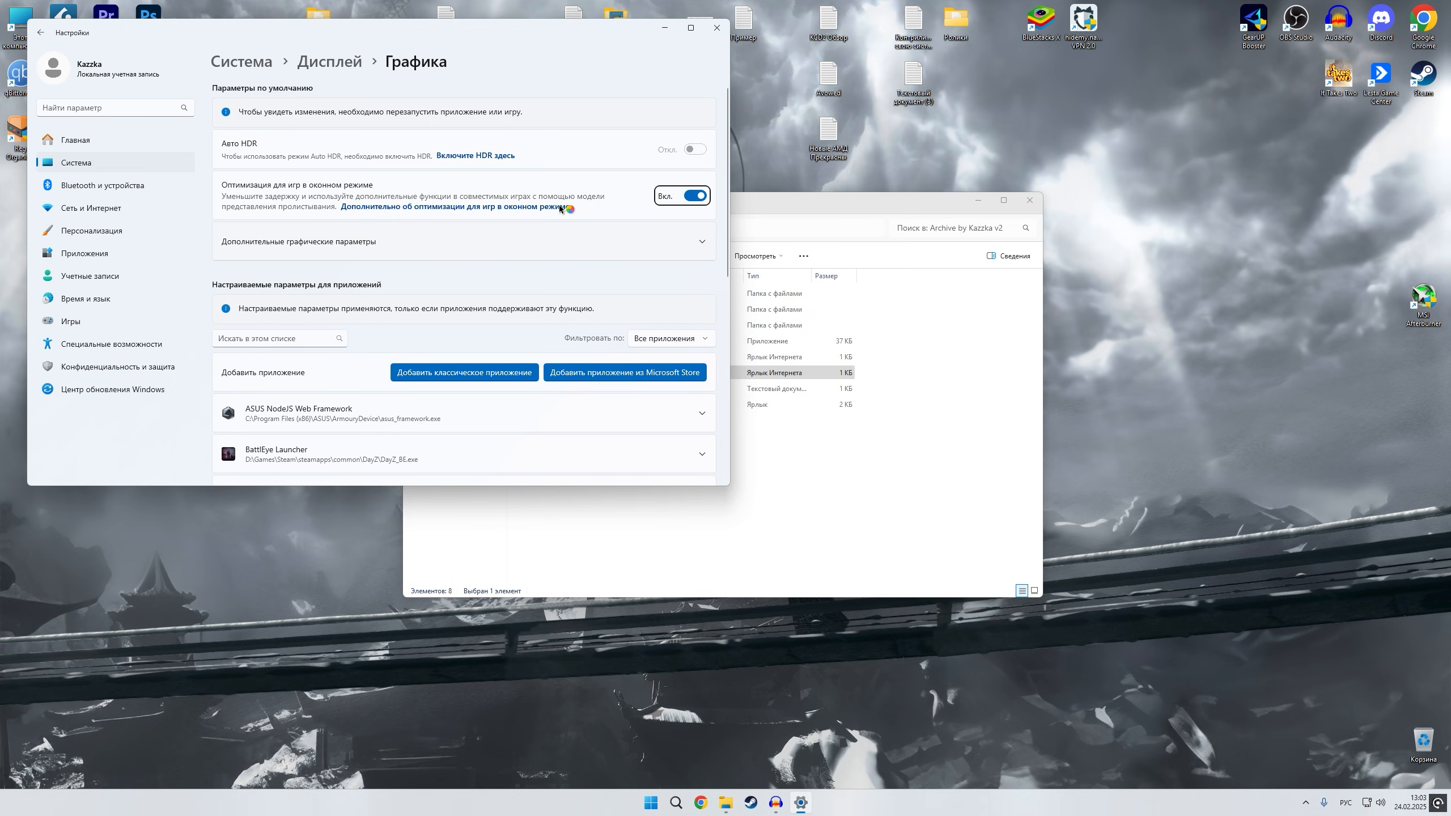
click(716, 29)
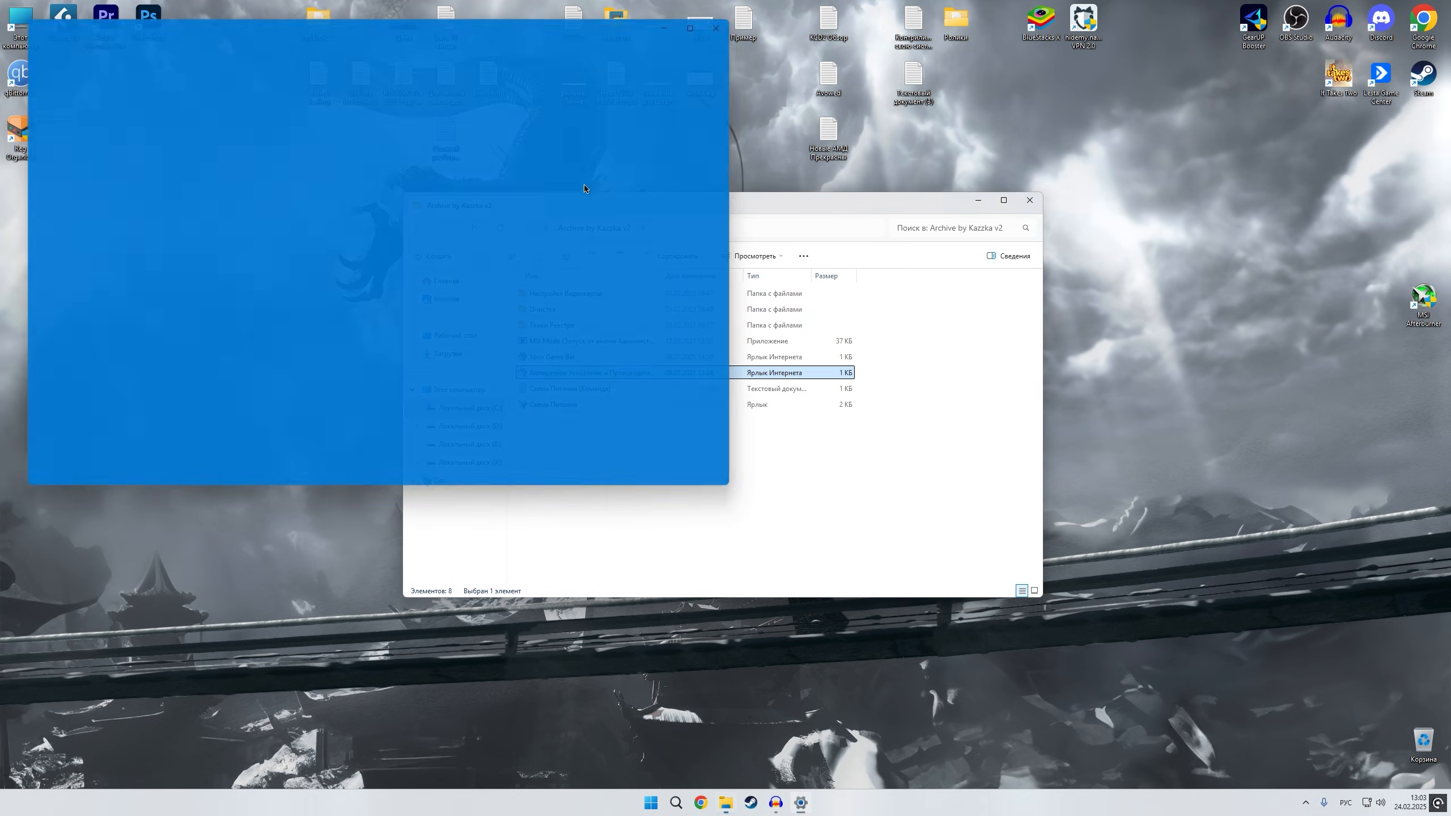
- Review the Схема Питания (Команда) note entry and open the Схема Питания shortcut in the archive folder
click(604, 421)
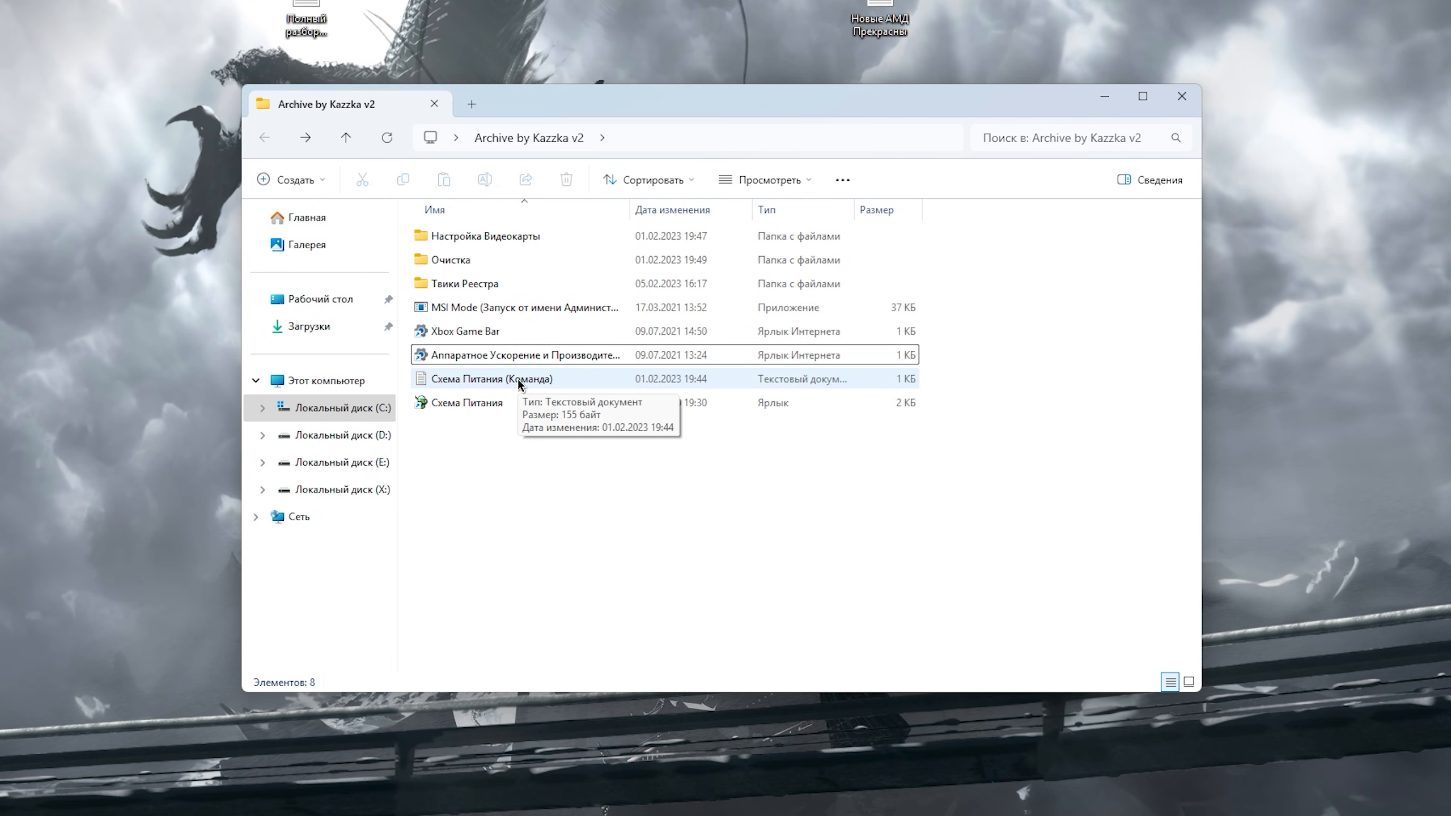
click(586, 402)
double_click(516, 403)
click(606, 406)
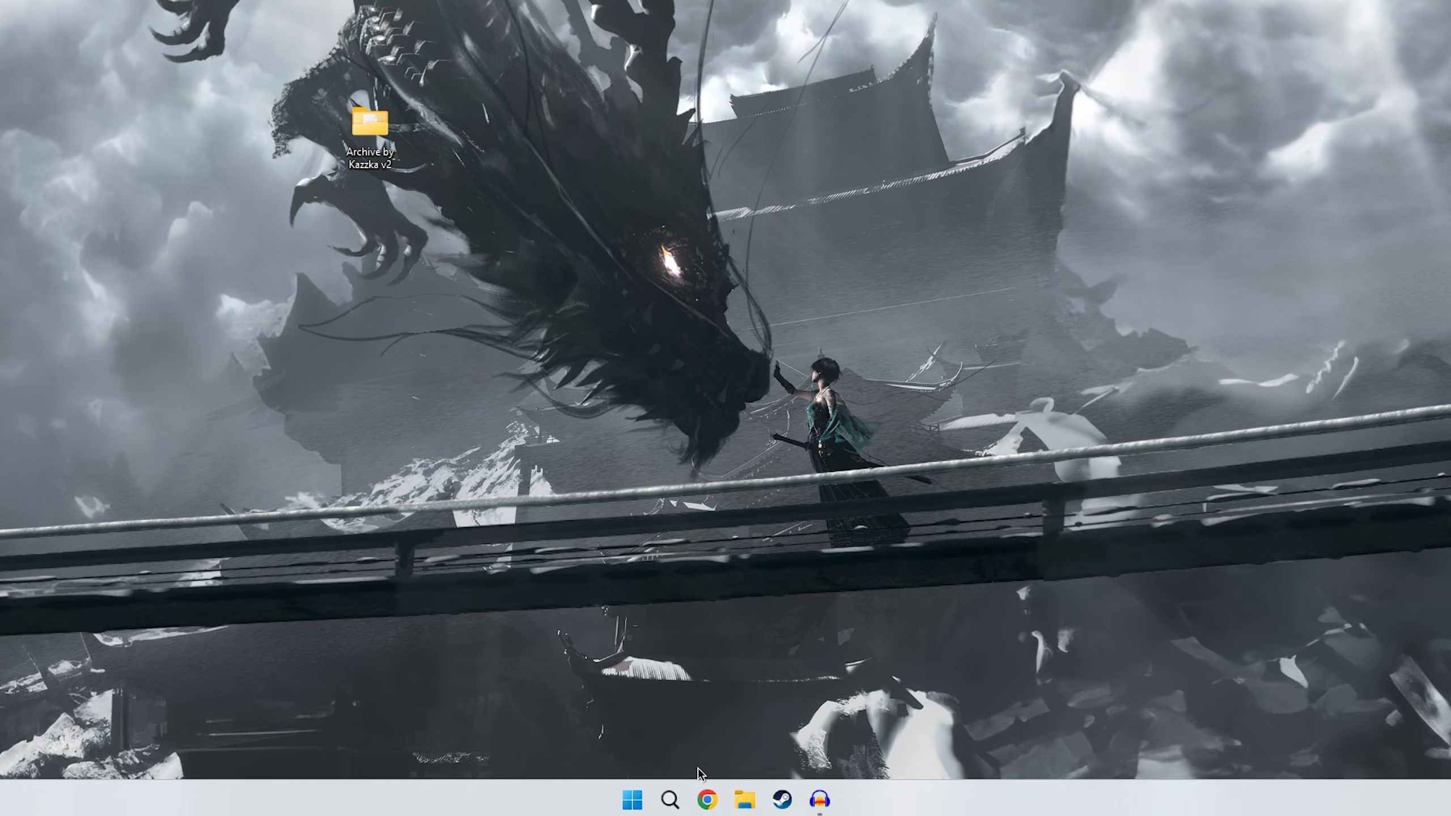
- Search Windows for "диспетчер устройств" and open Диспетчер устройств
click(688, 801)
text(дип)
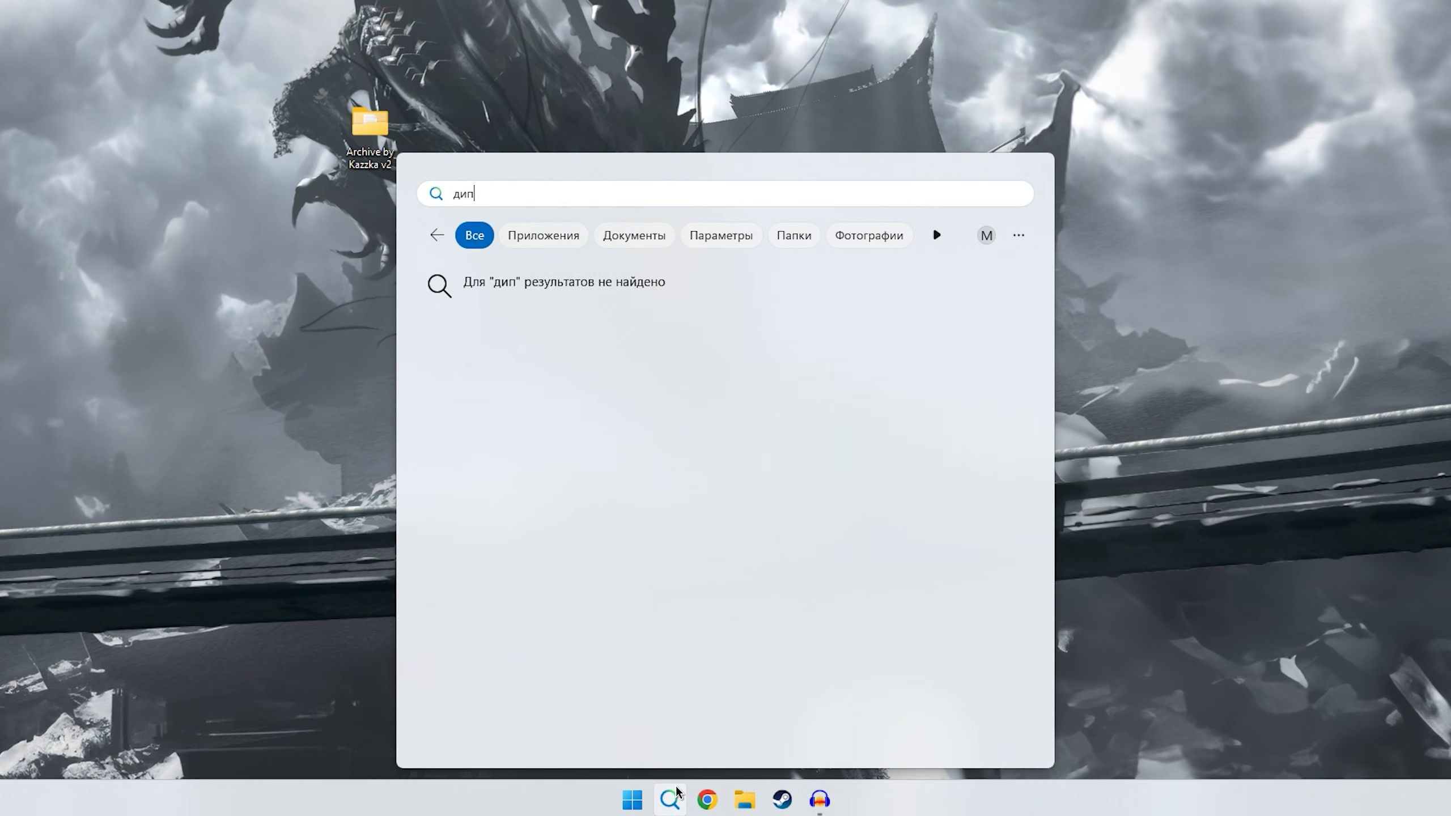
text(спетчер устройств)
key(Return)
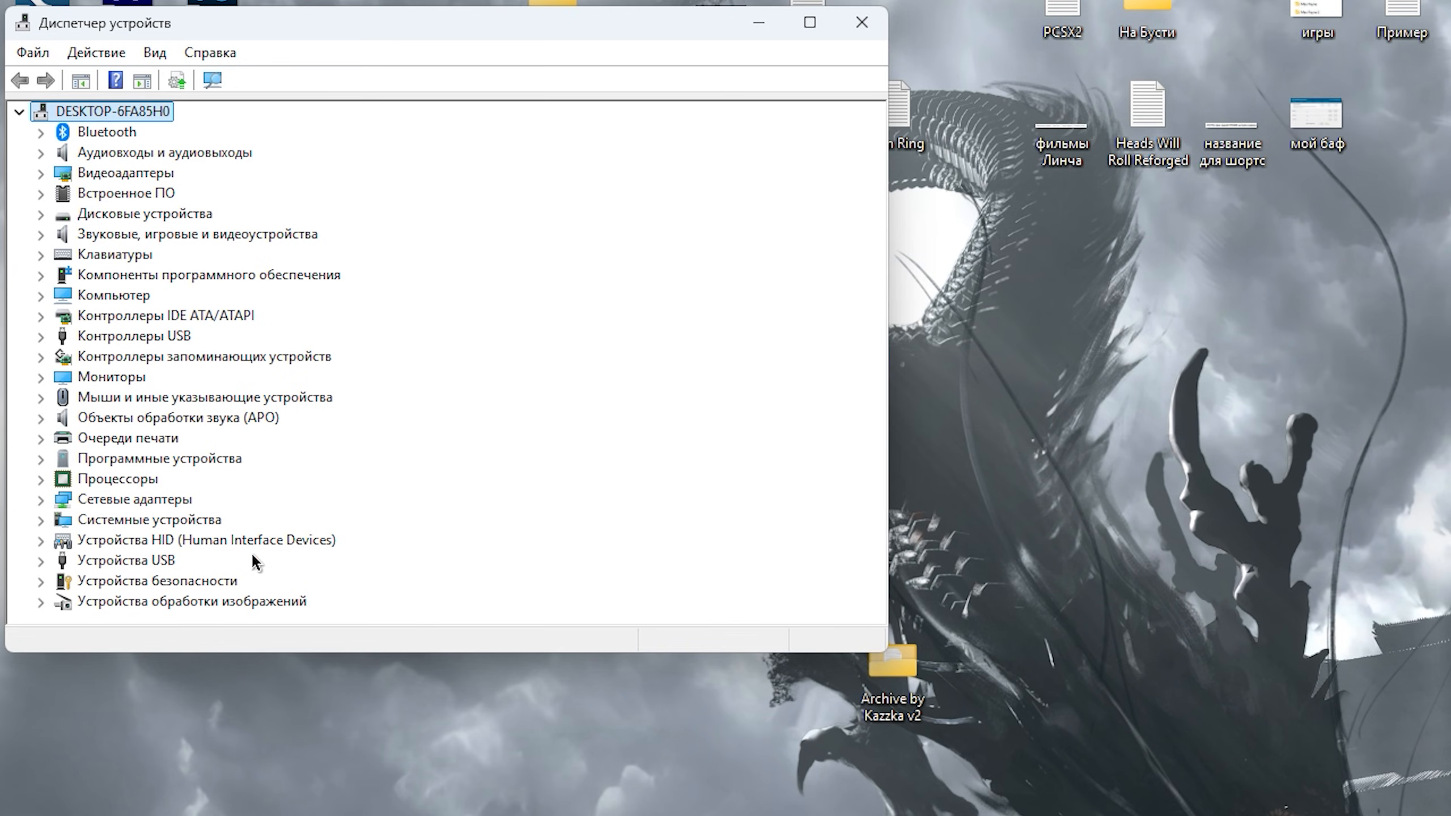
- Disable Высокоточный таймер событий under Системные устройства and confirm the shutdown of the device
click(41, 520)
click(170, 437)
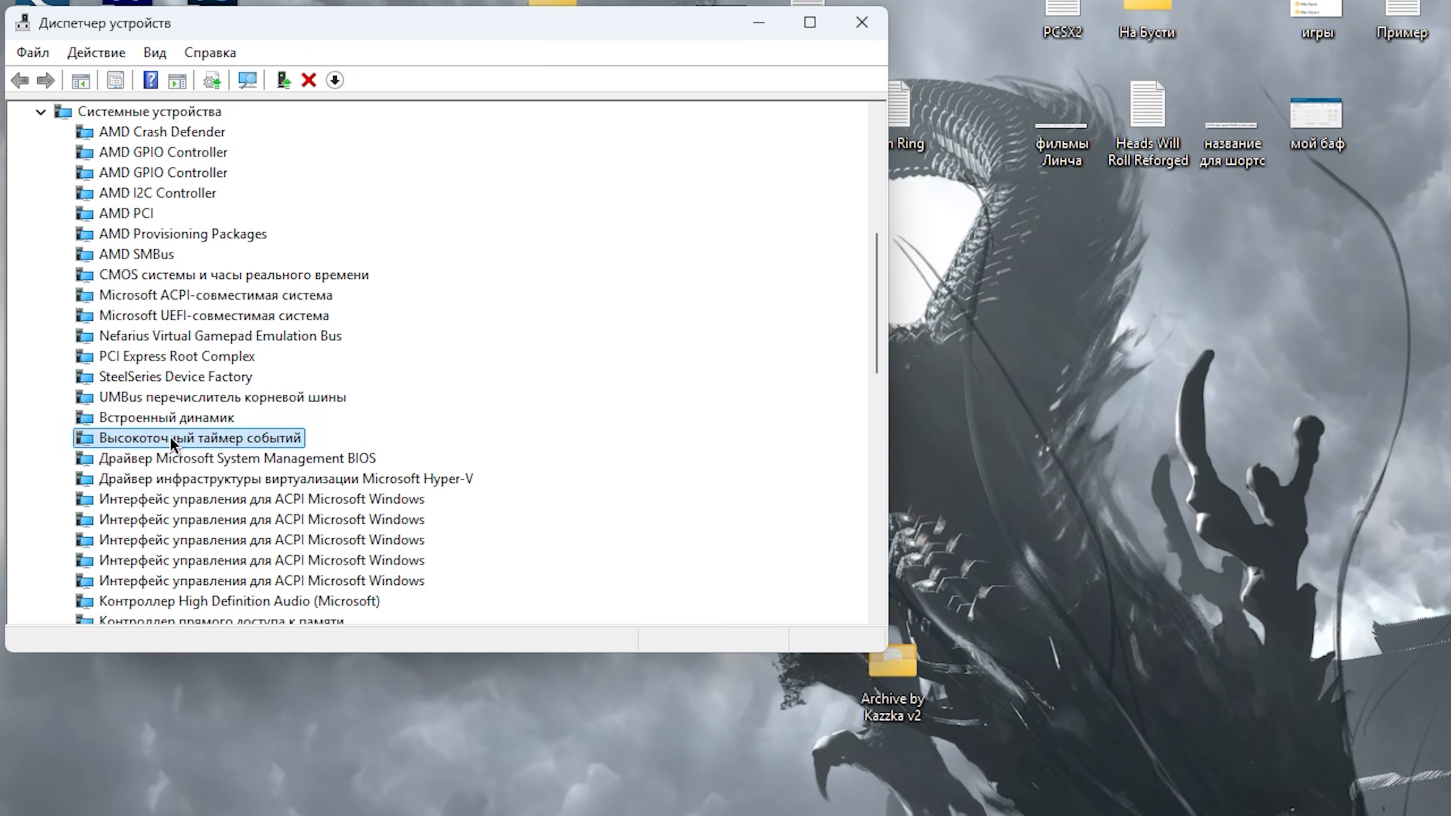
right_click(170, 436)
click(229, 468)
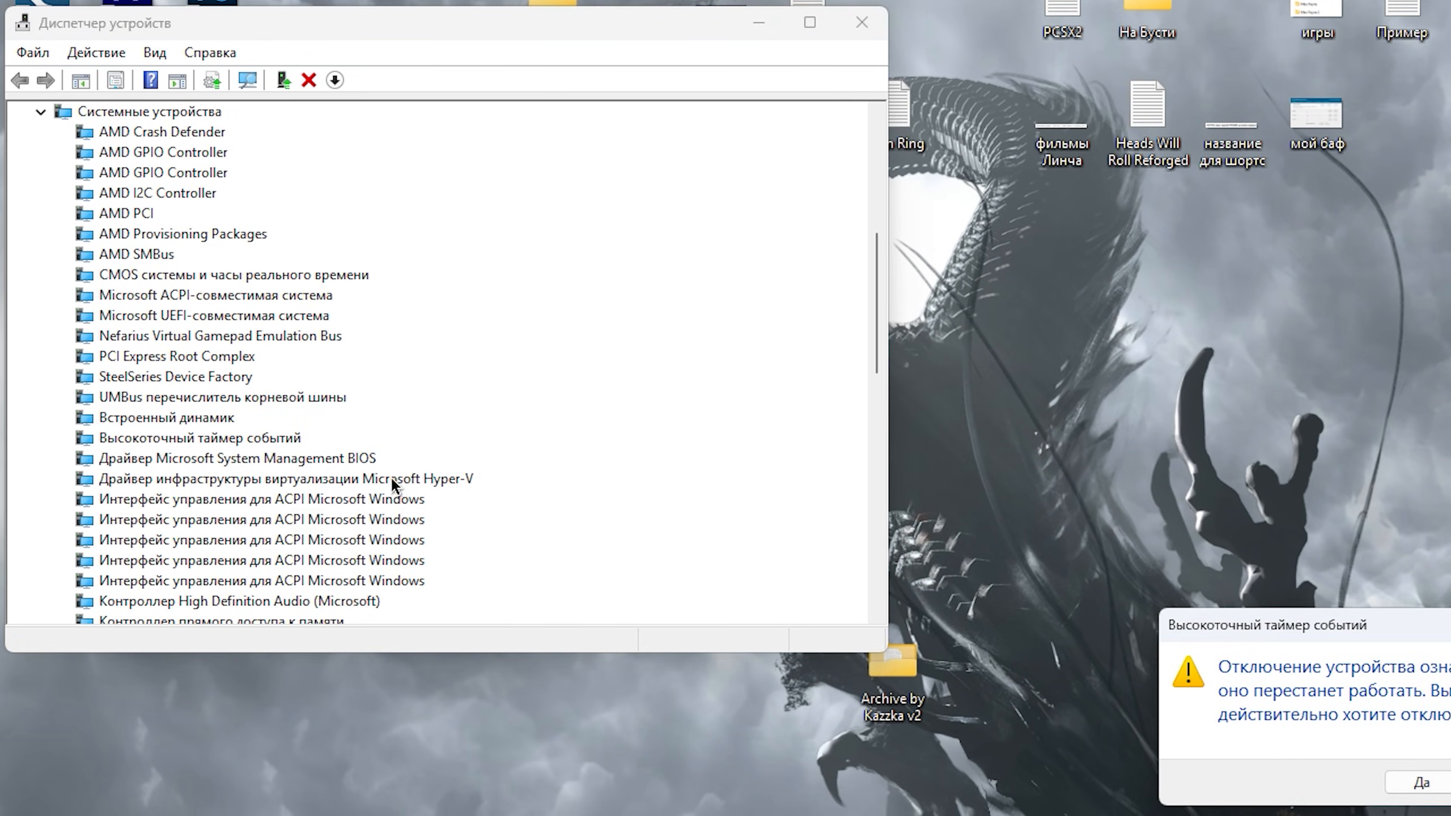
click(1421, 781)
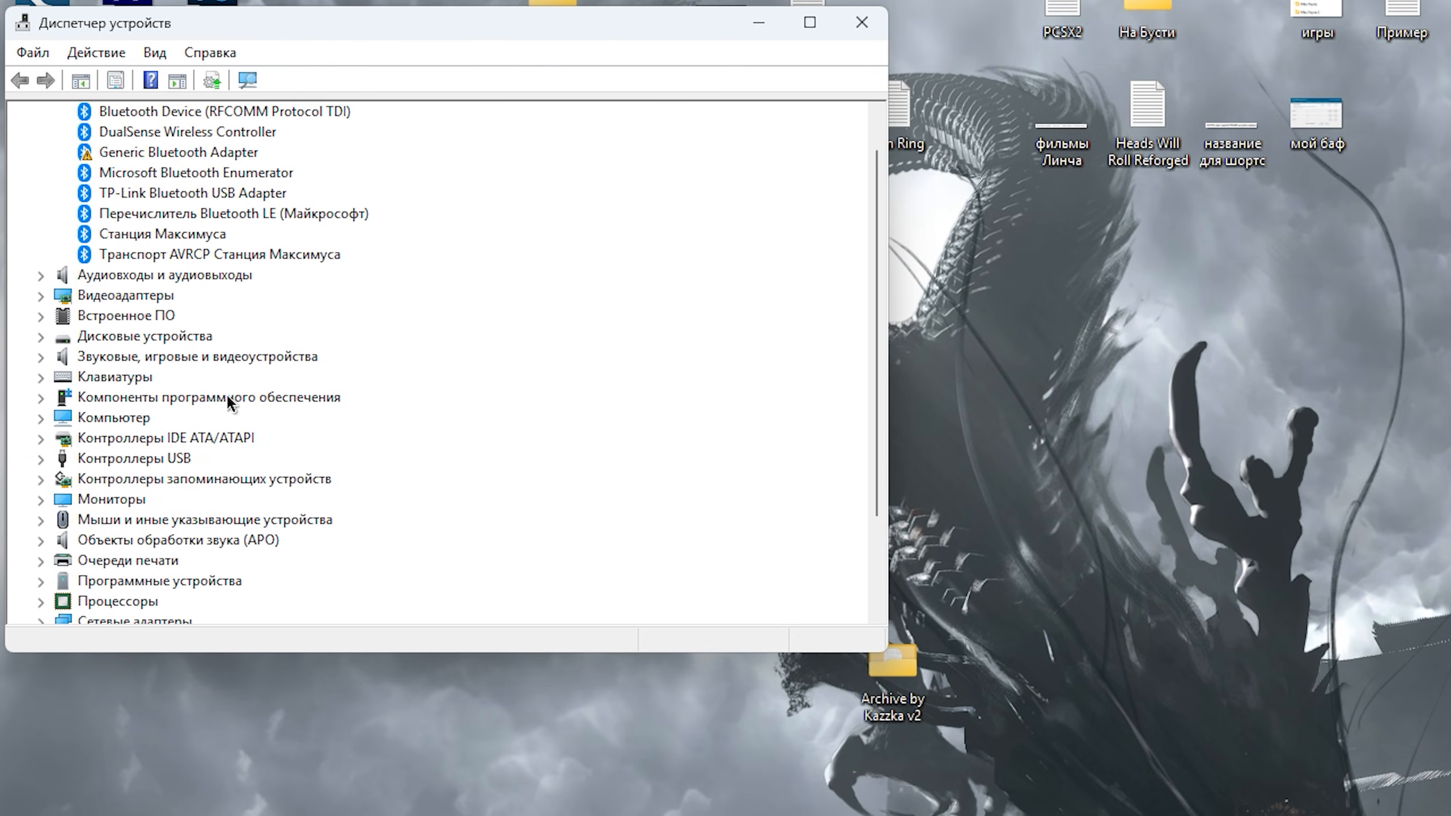
- Disallow power-saving shutdown for the Intel(R) Ethernet Controller (3) I225-V network adapter, apply it, and close Диспетчер устройств
click(45, 495)
scroll(208, 315, down, 2)
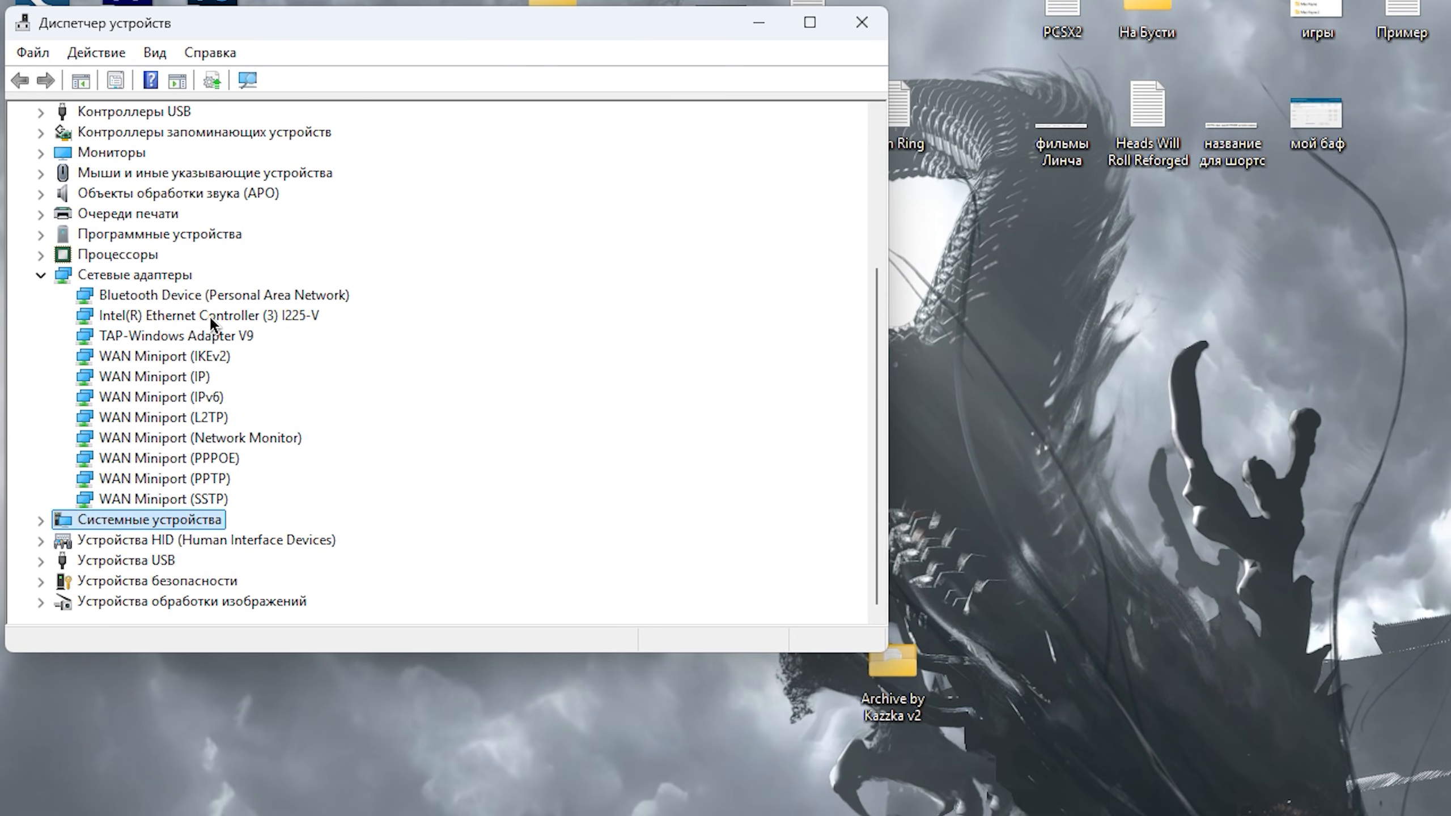
click(210, 318)
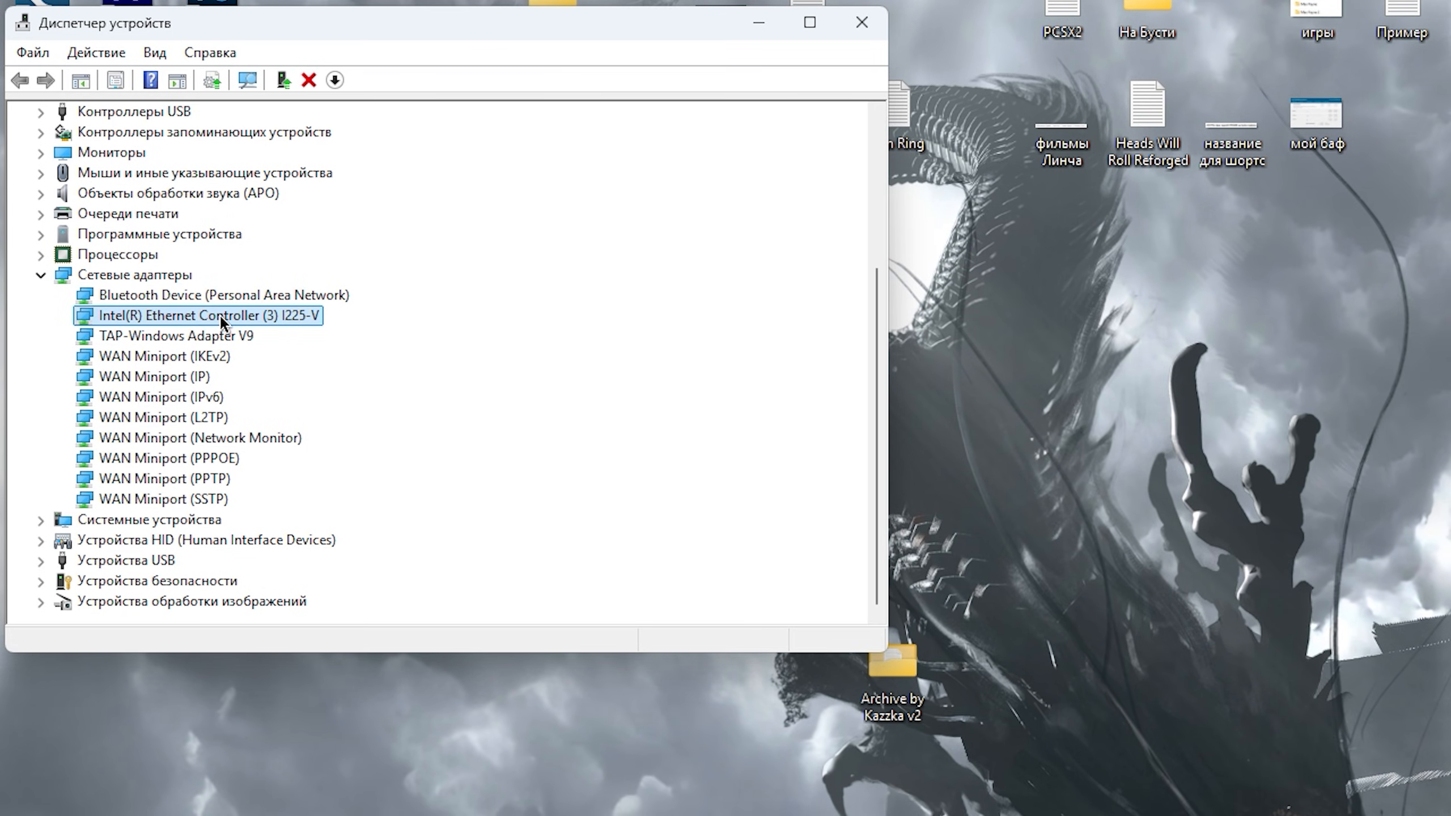
right_click(220, 316)
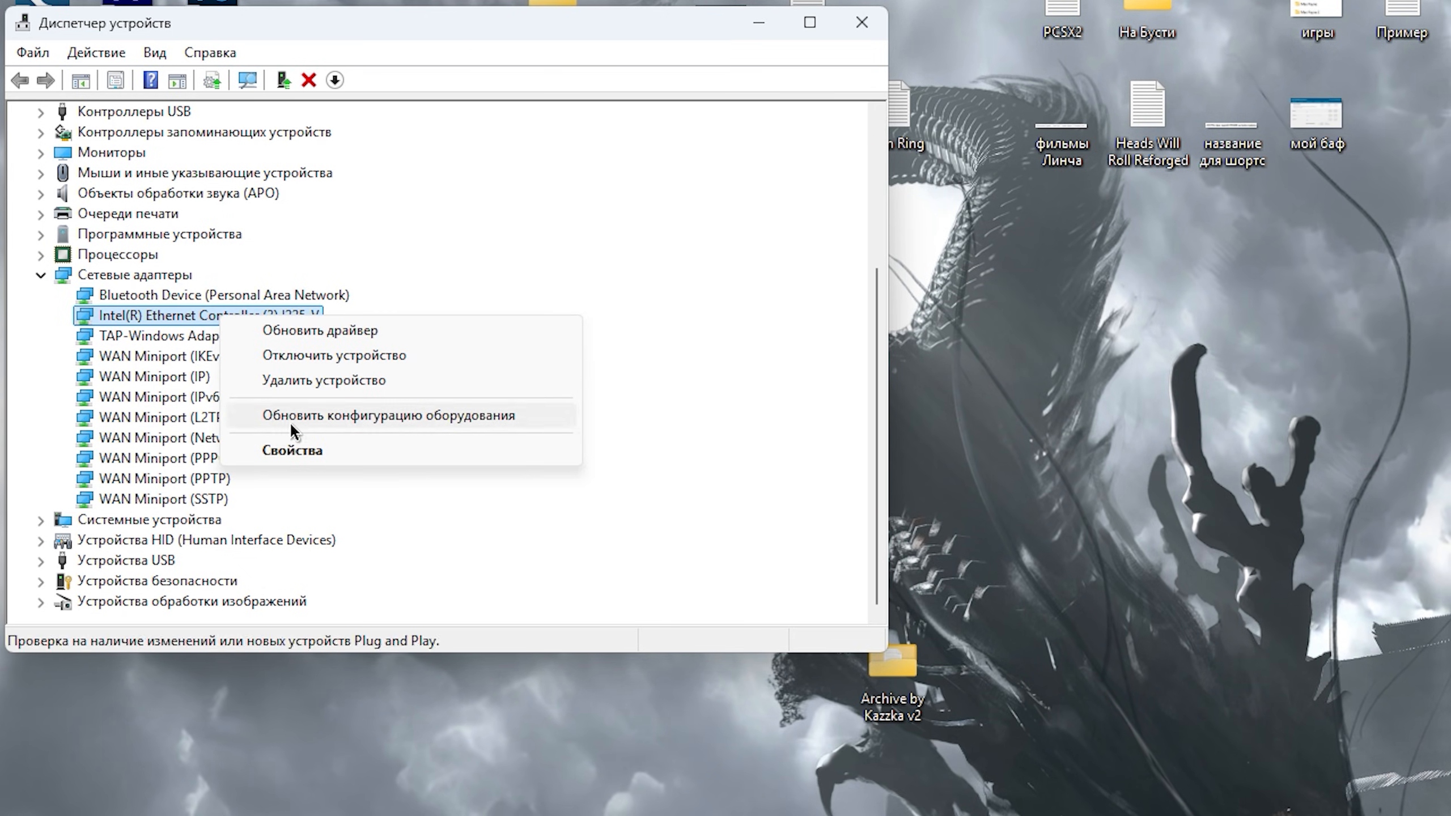
click(288, 451)
click(524, 118)
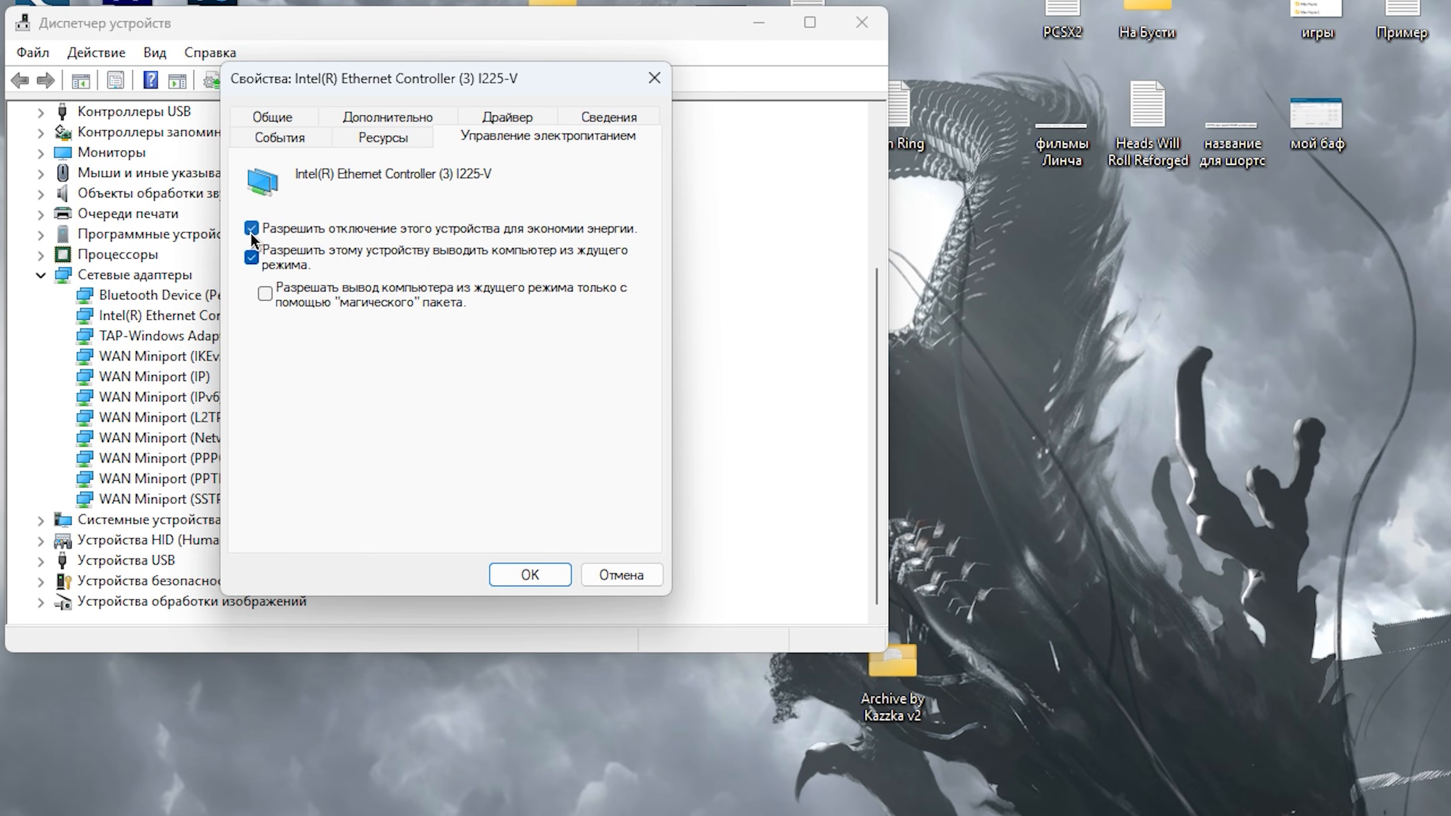
click(527, 226)
click(538, 573)
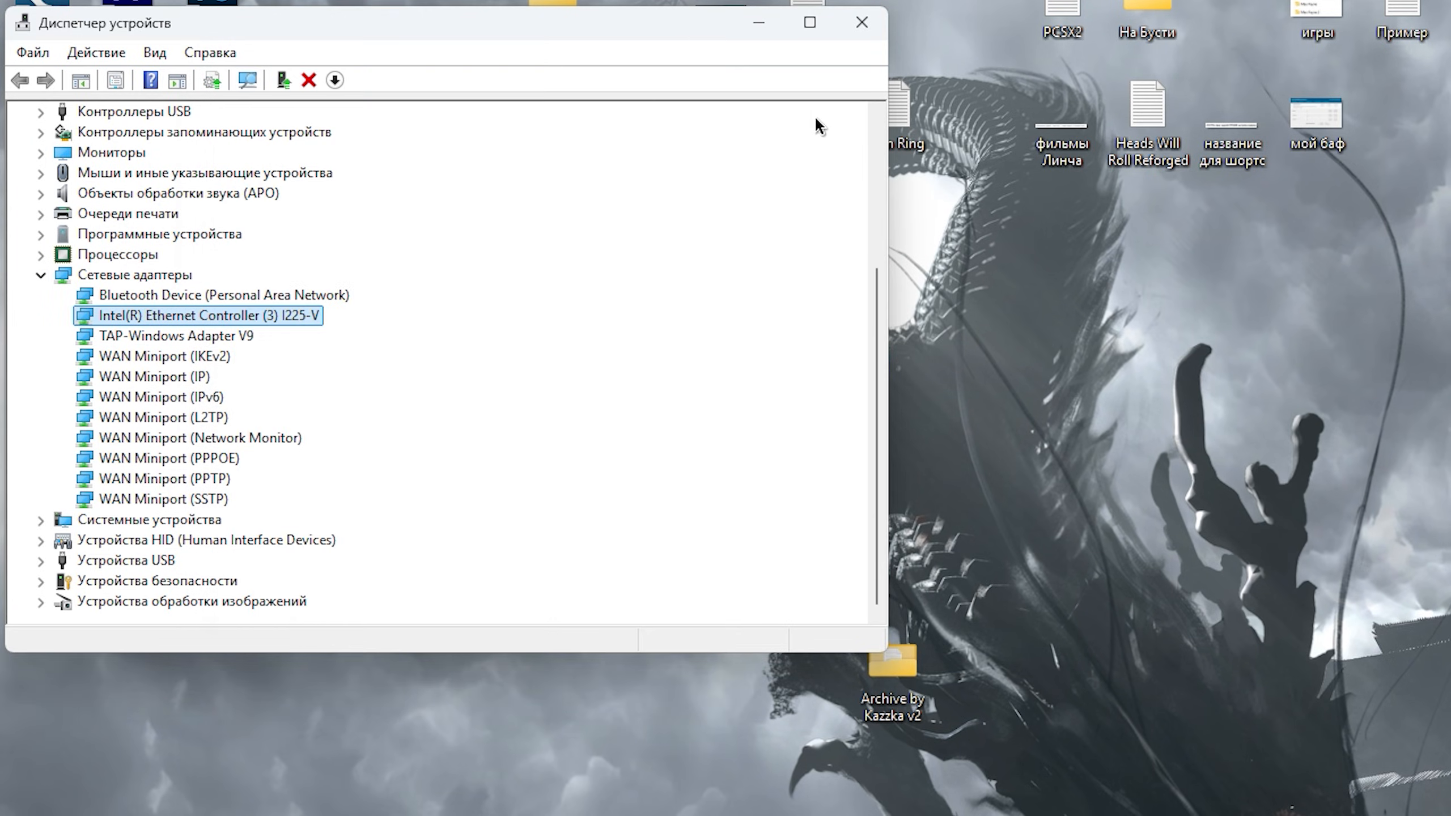
click(857, 24)
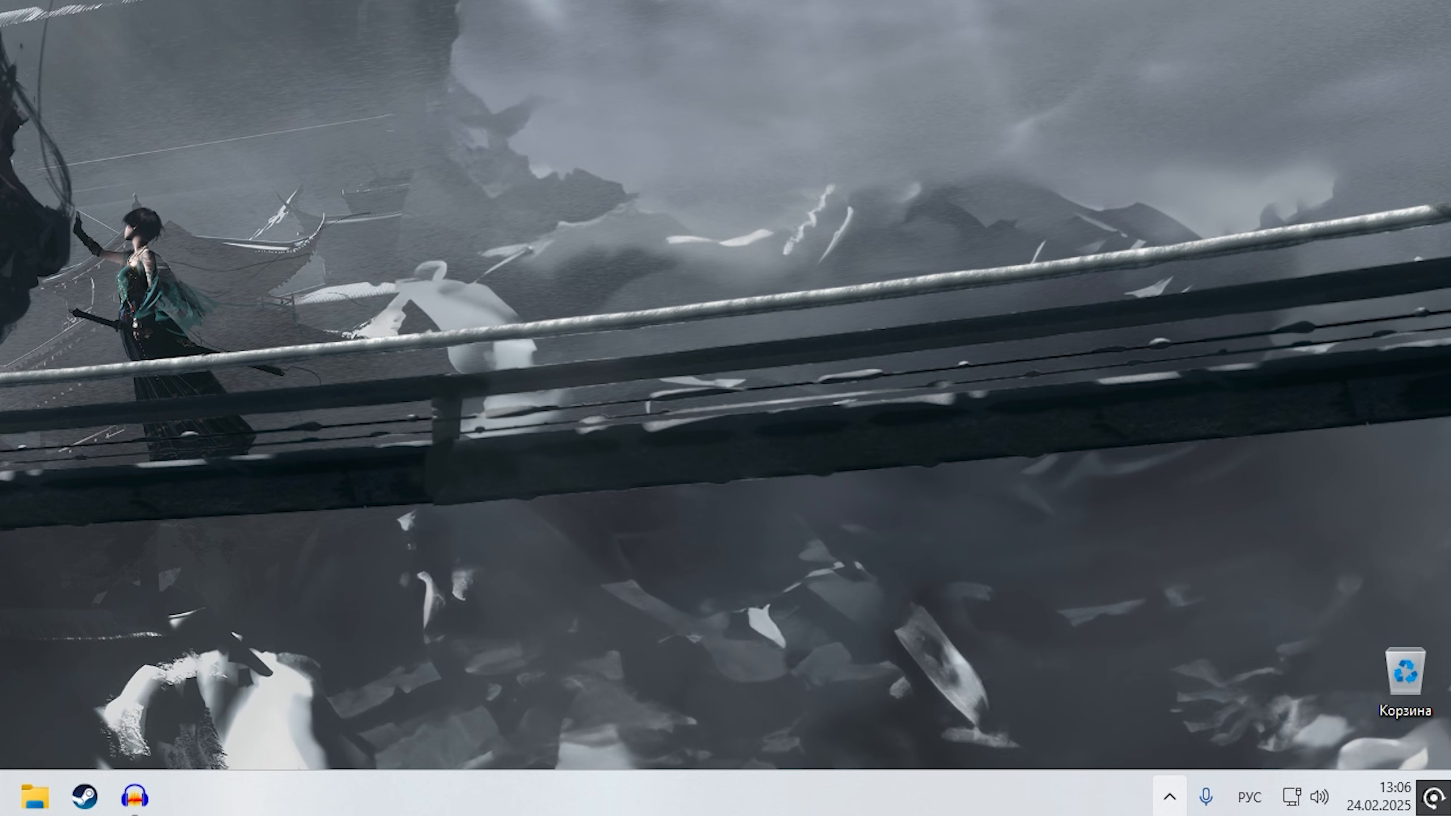
- Open Безопасность Windows and go to the core isolation details under Безопасность устройства
click(1169, 796)
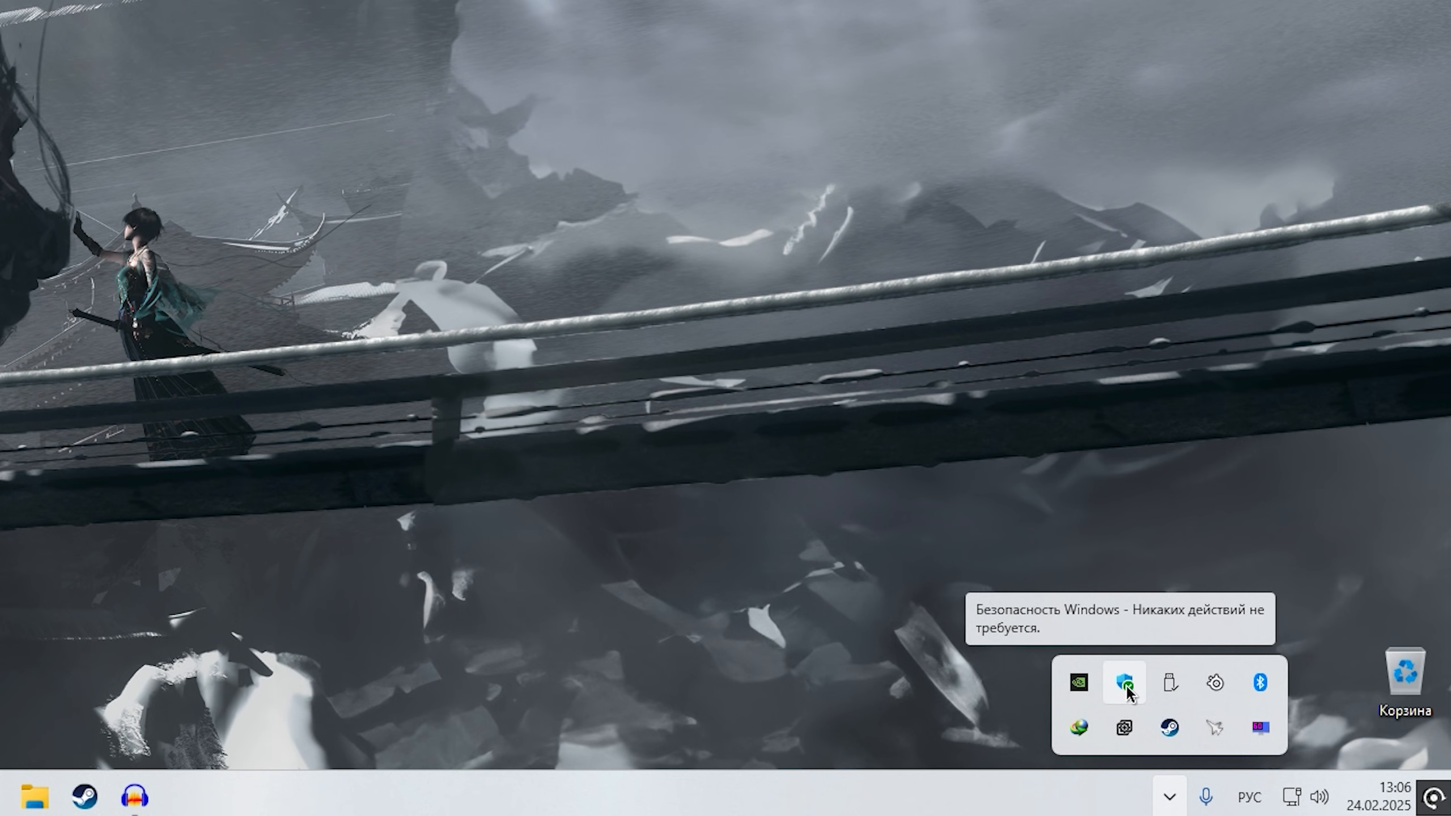
click(1124, 683)
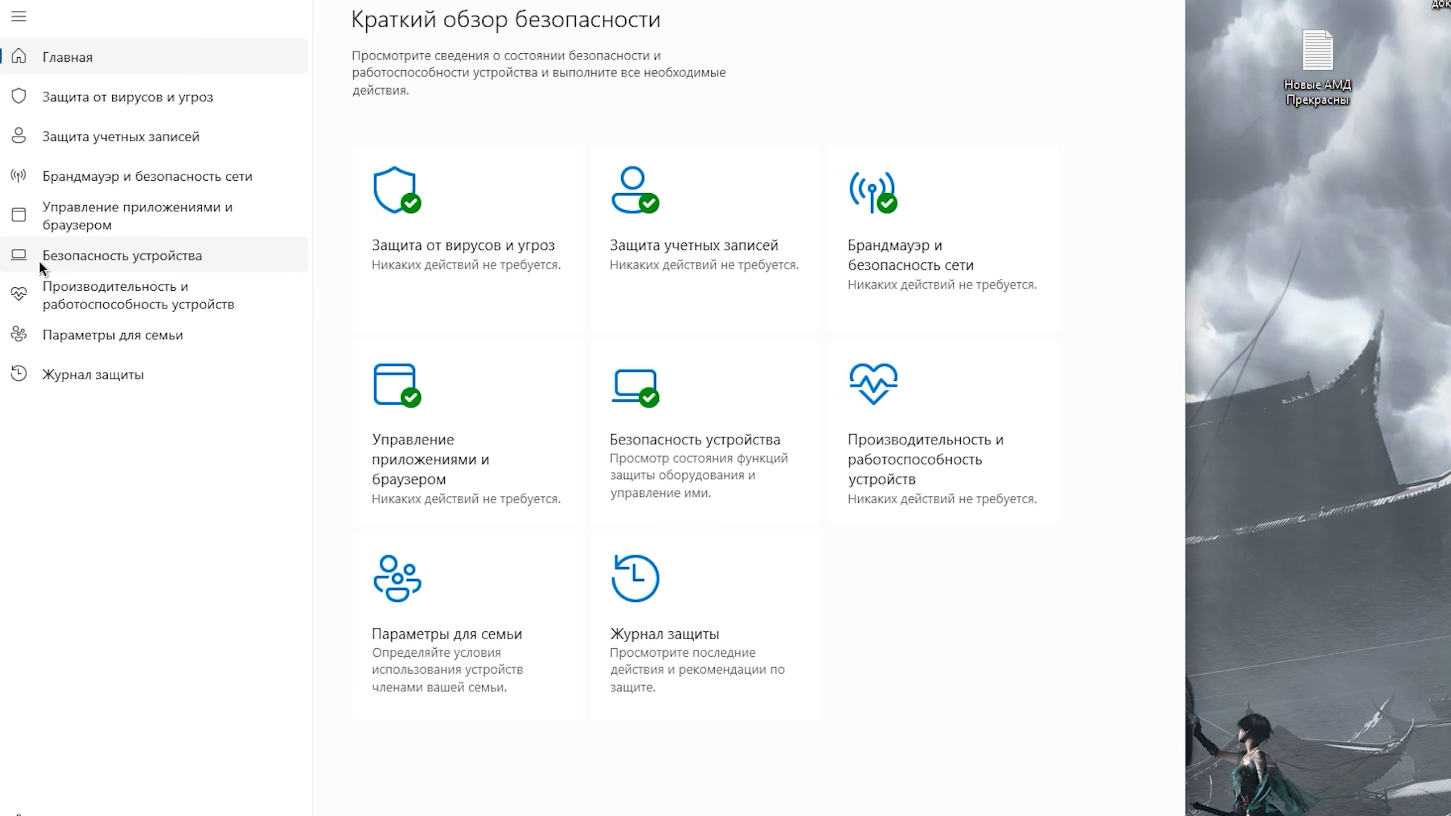
click(184, 252)
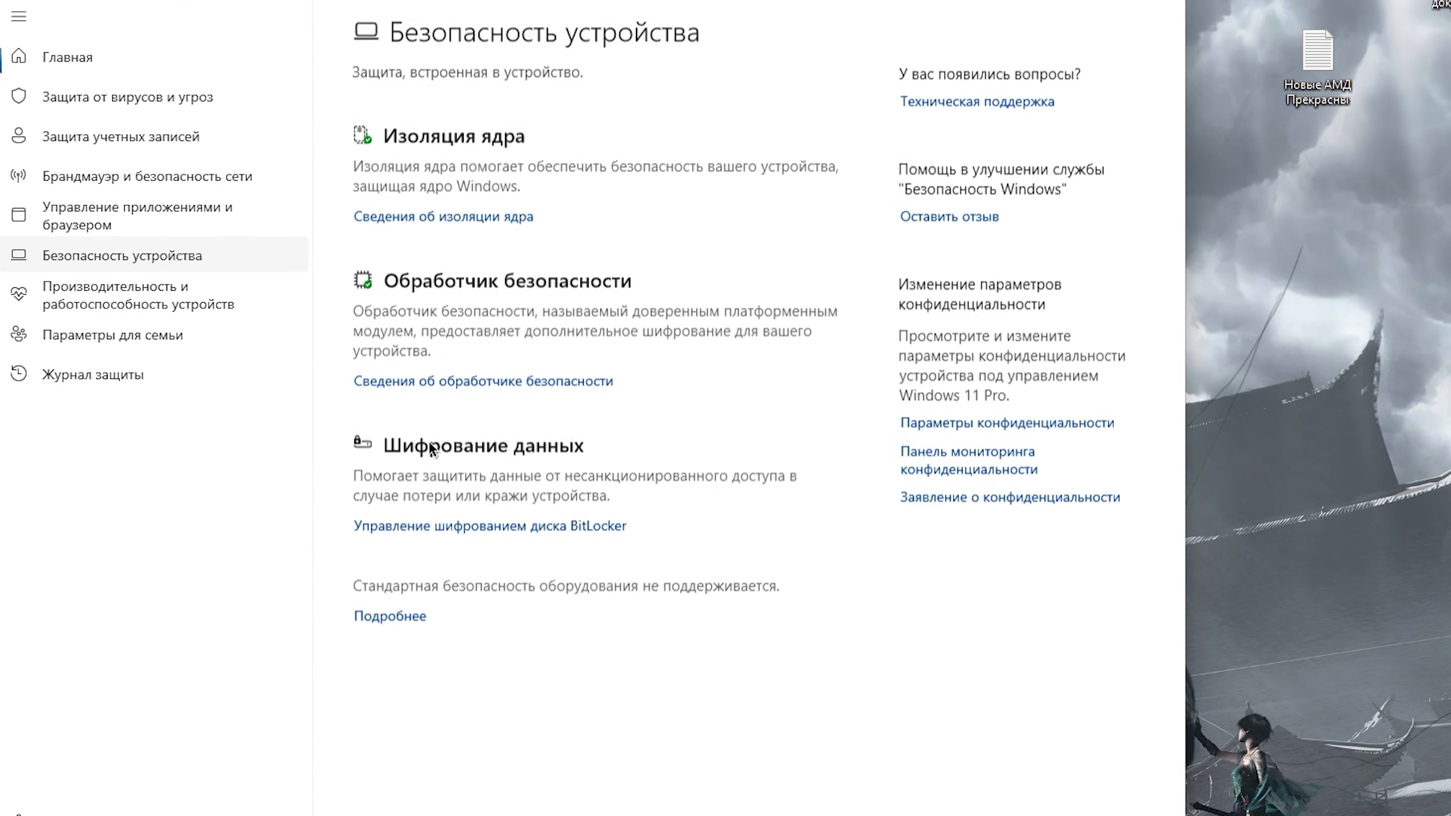
scroll(395, 496, down, 1)
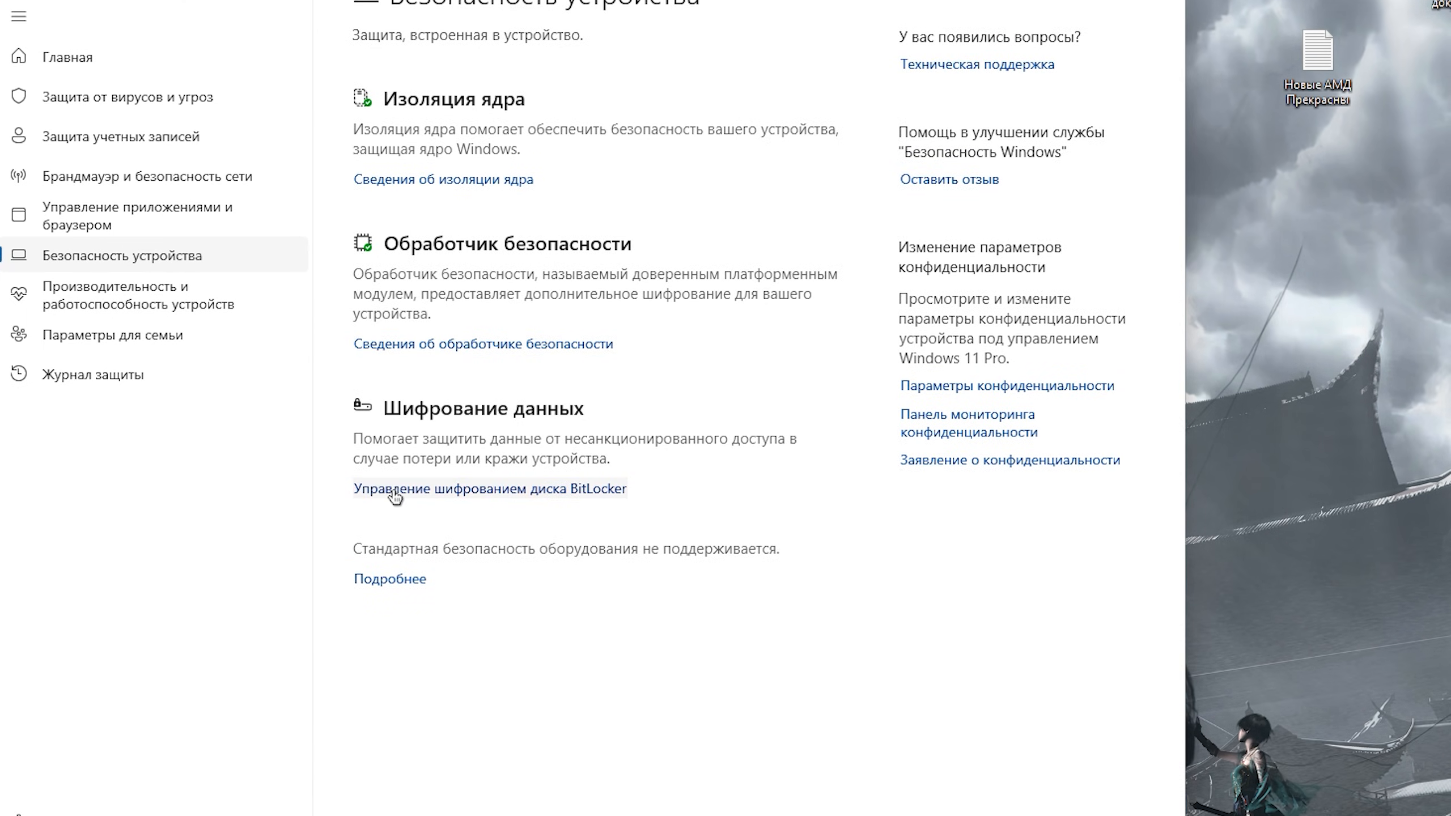
click(448, 180)
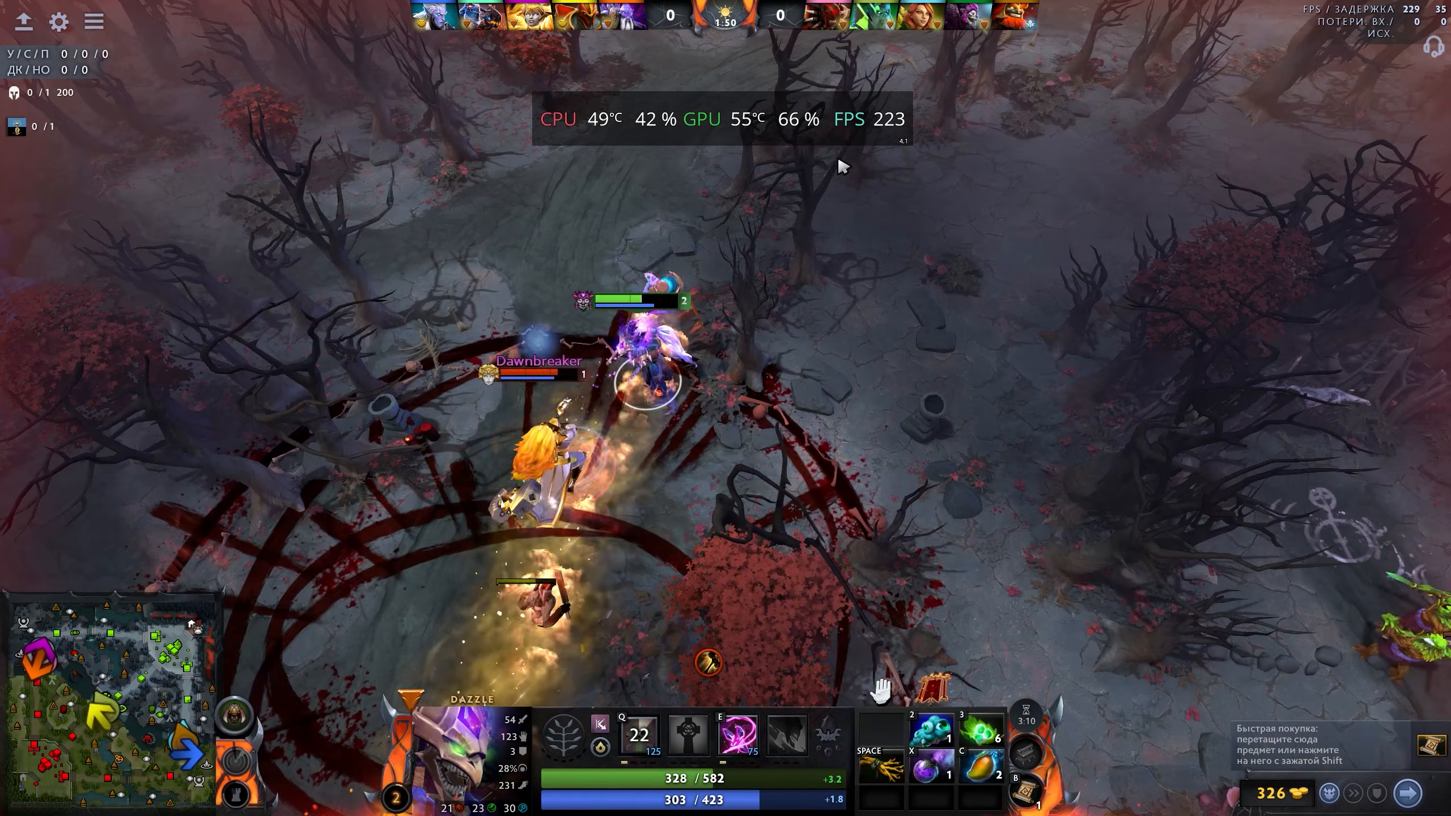
- Check the FPS in a Dota 2 match while moving Dazzle around Dawnbreaker and casting the third ability
right_click(739, 197)
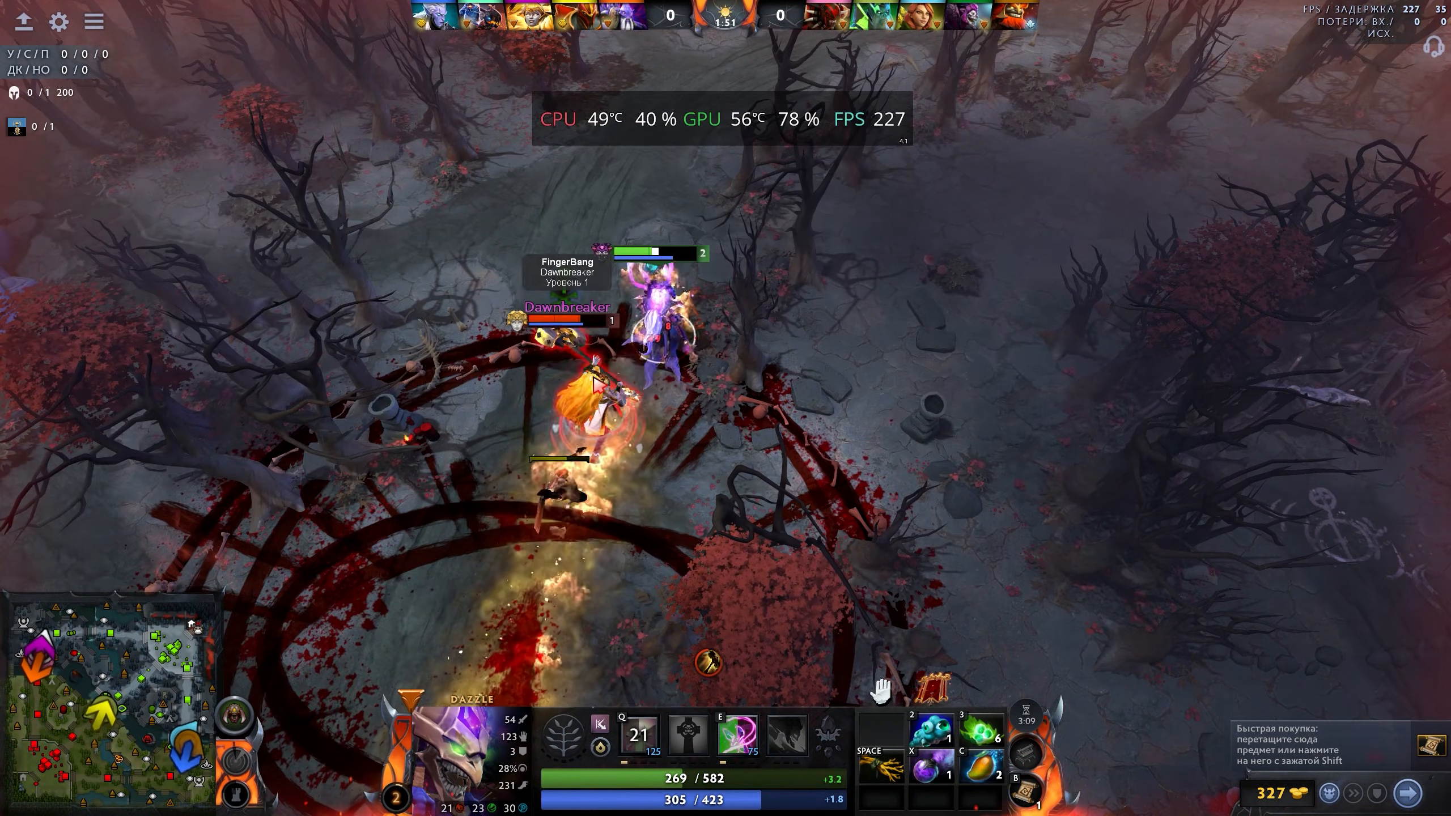
key(e)
right_click(822, 198)
right_click(625, 200)
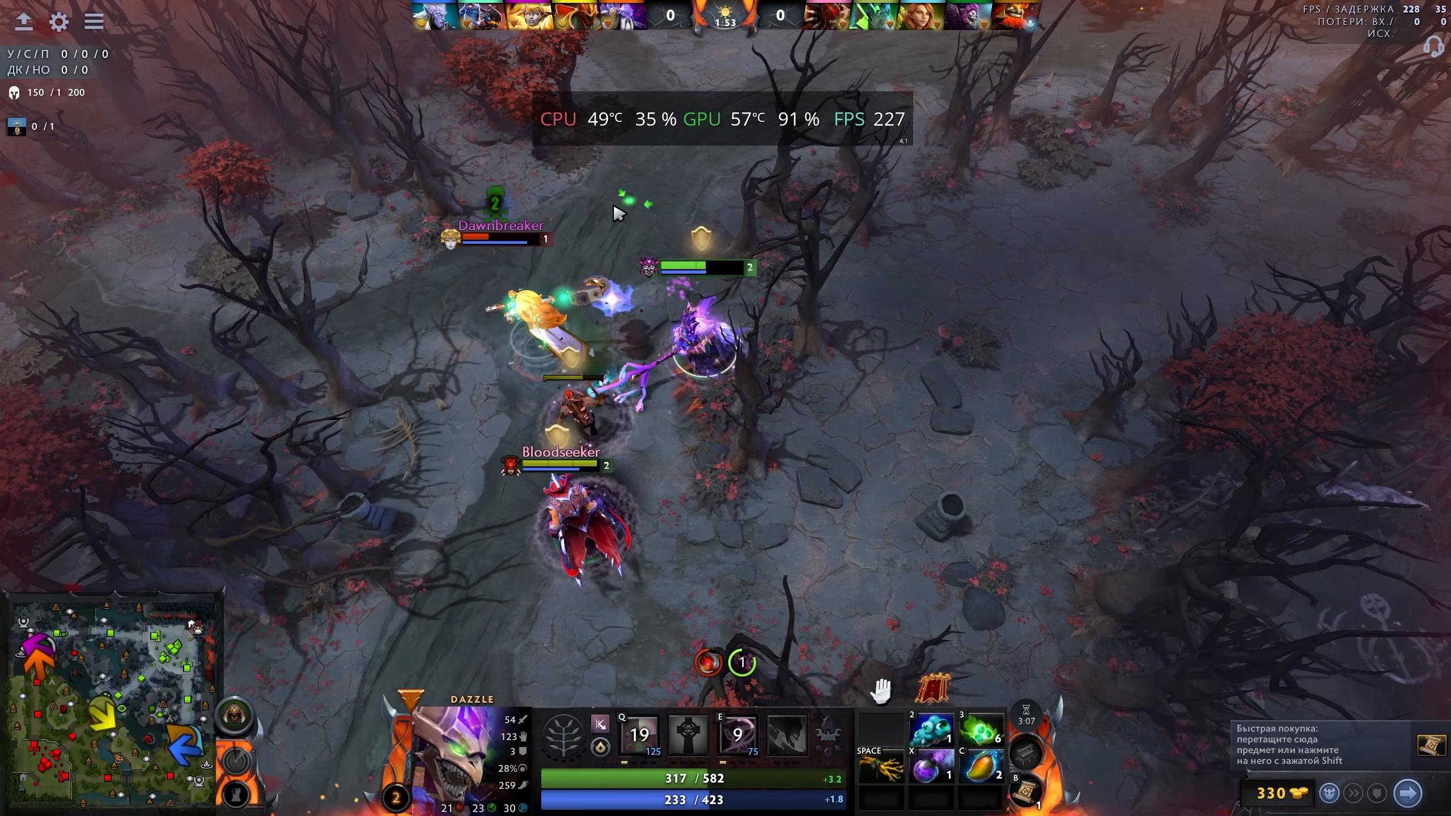
right_click(580, 156)
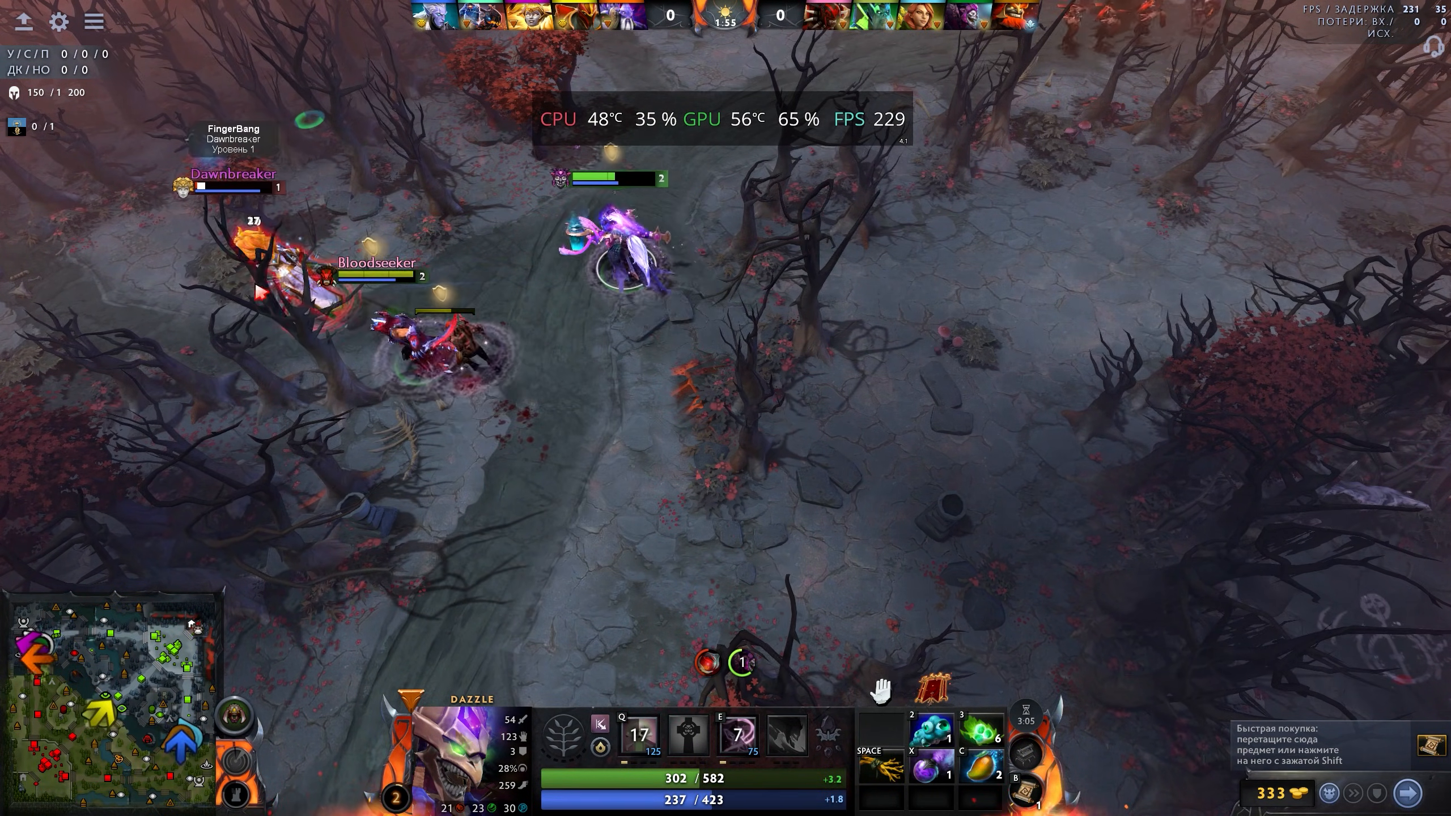
right_click(828, 293)
right_click(917, 290)
right_click(843, 256)
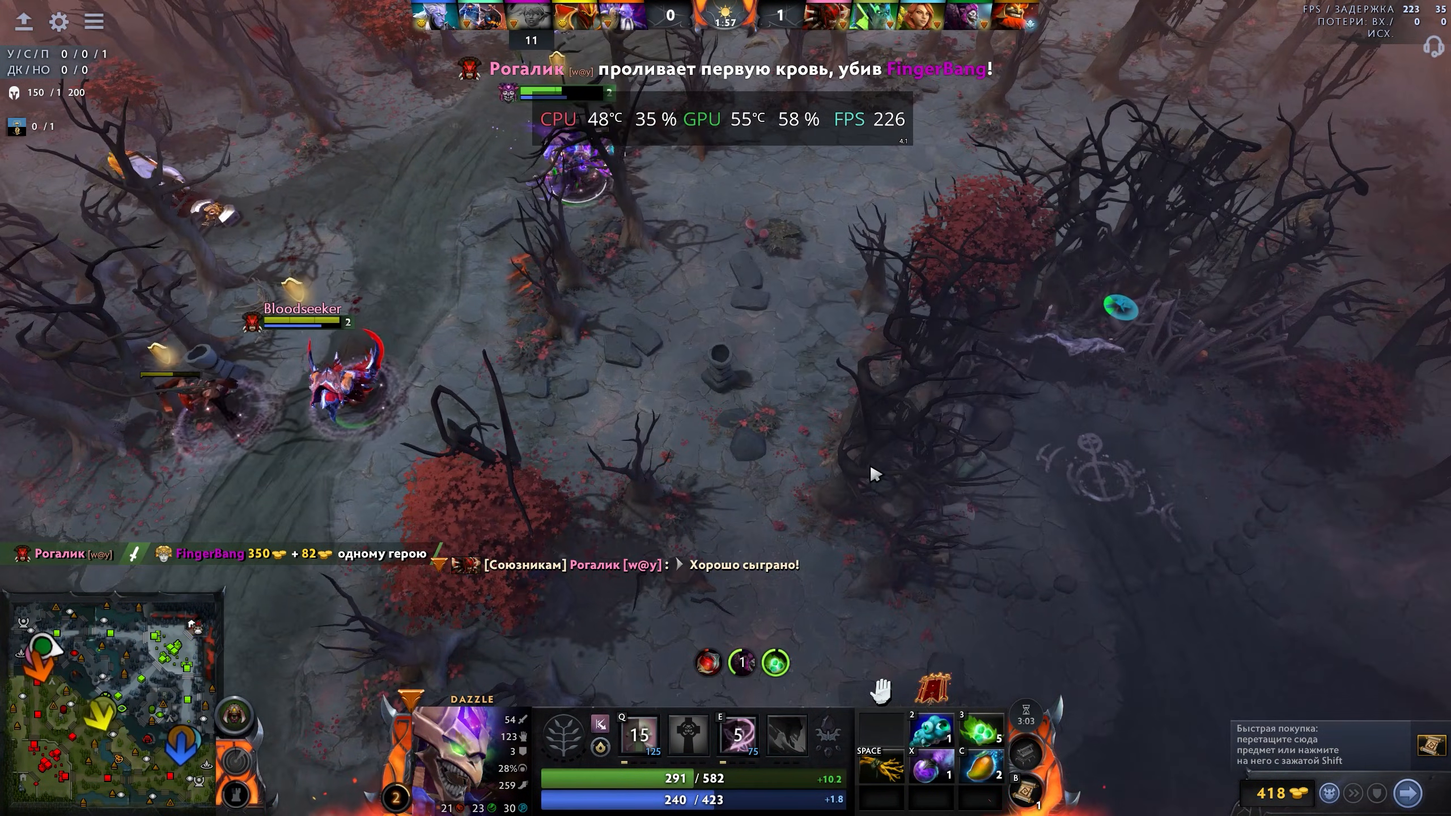